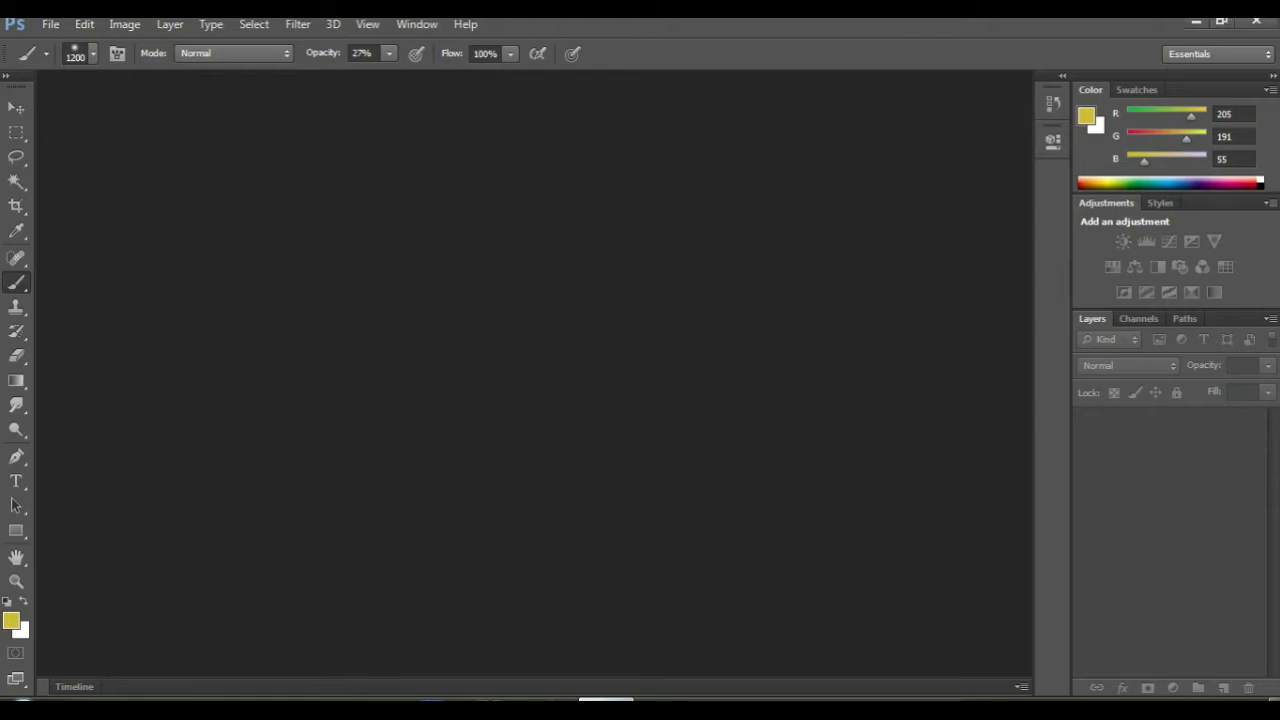
Step: Open the photo 1788313.jpg from the photo folder
click(367, 23)
click(50, 23)
click(50, 23)
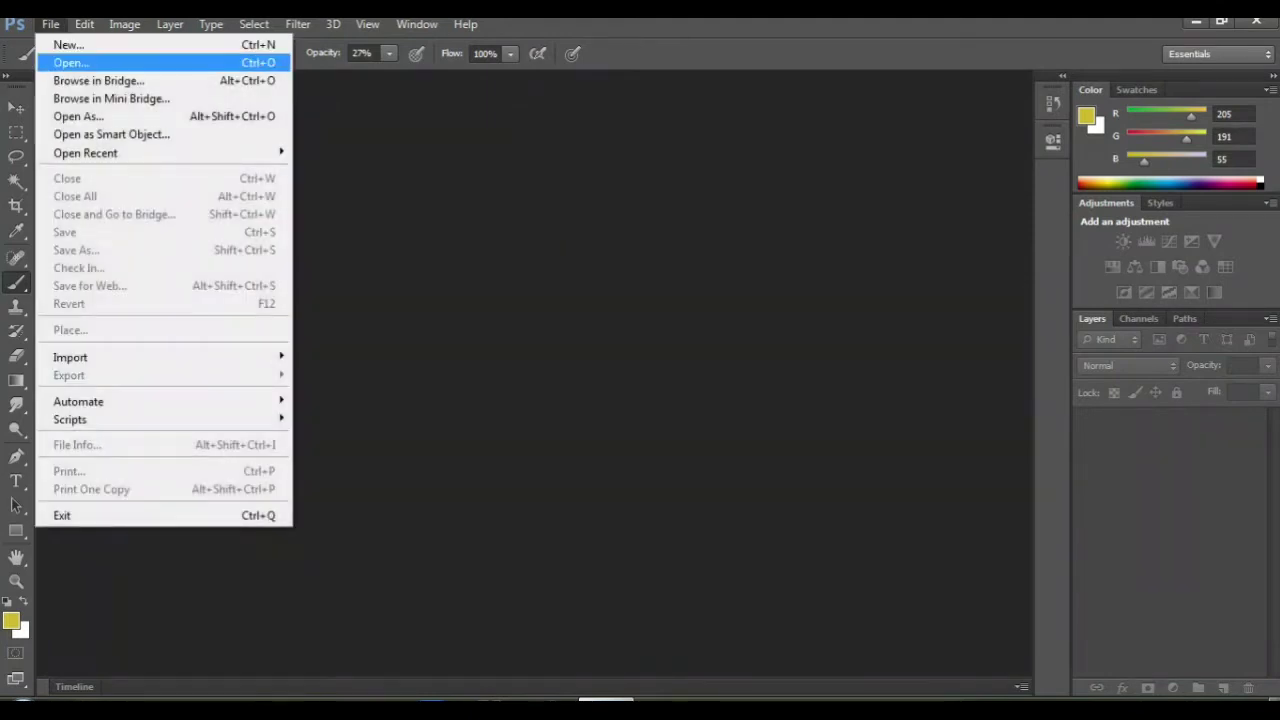
click(60, 54)
click(528, 215)
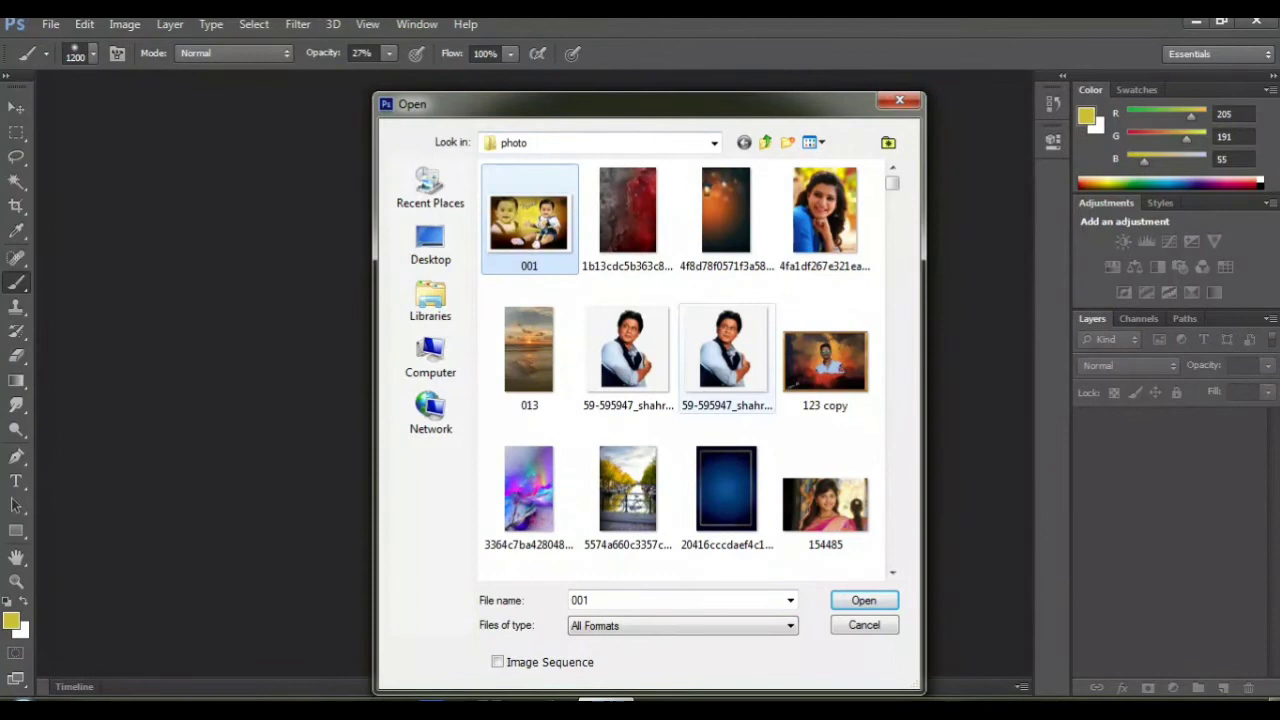
scroll(727, 360, down, 5)
click(529, 358)
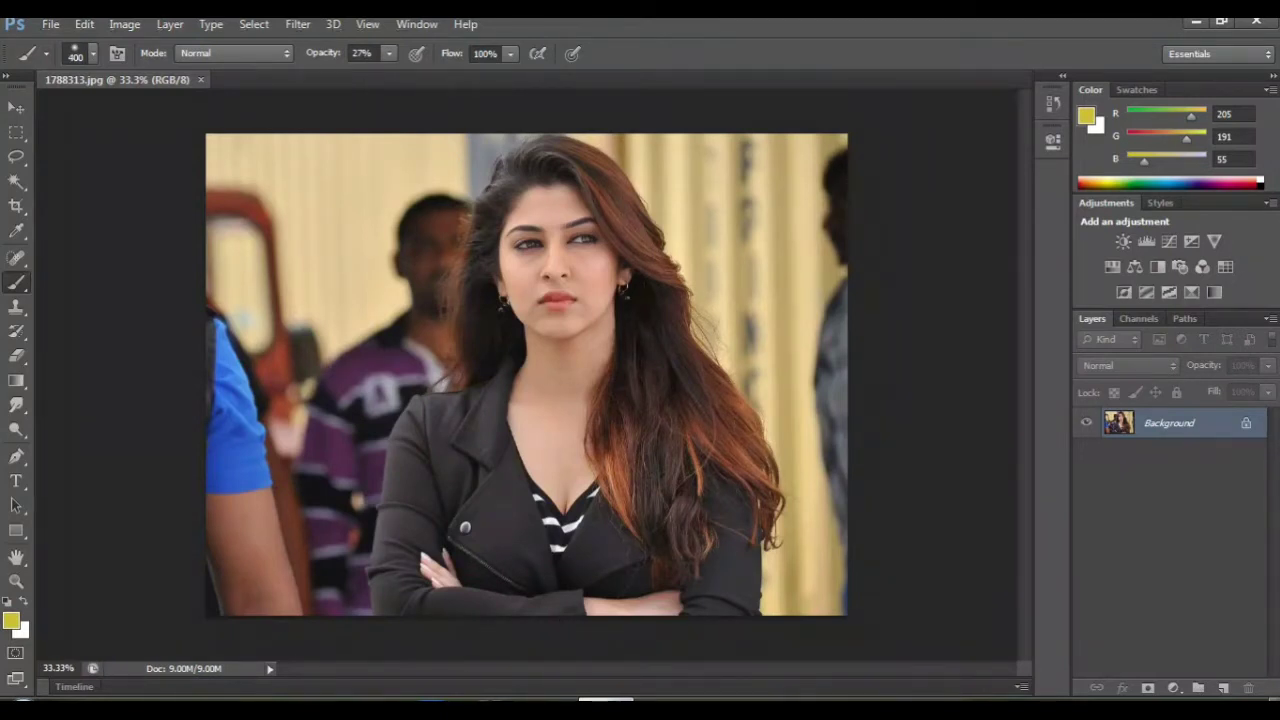
Step: Create a new U.S. Paper document and rotate it 90° clockwise to landscape
click(50, 23)
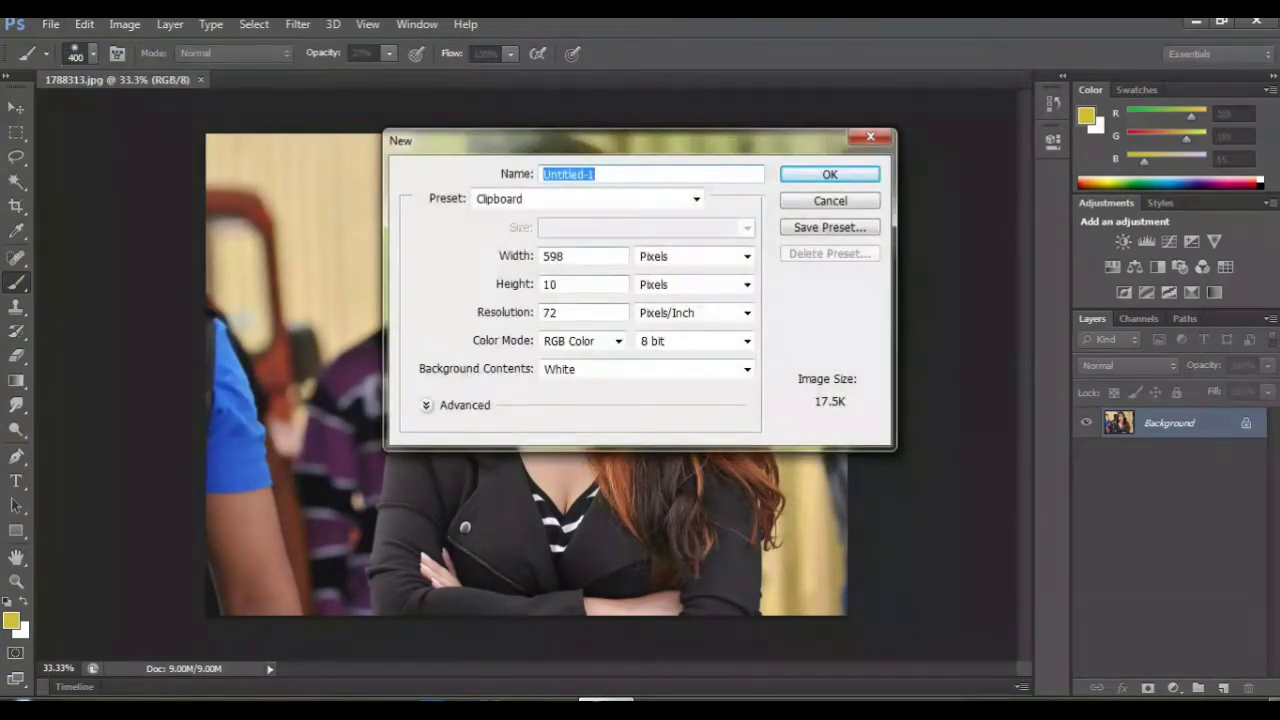
click(696, 198)
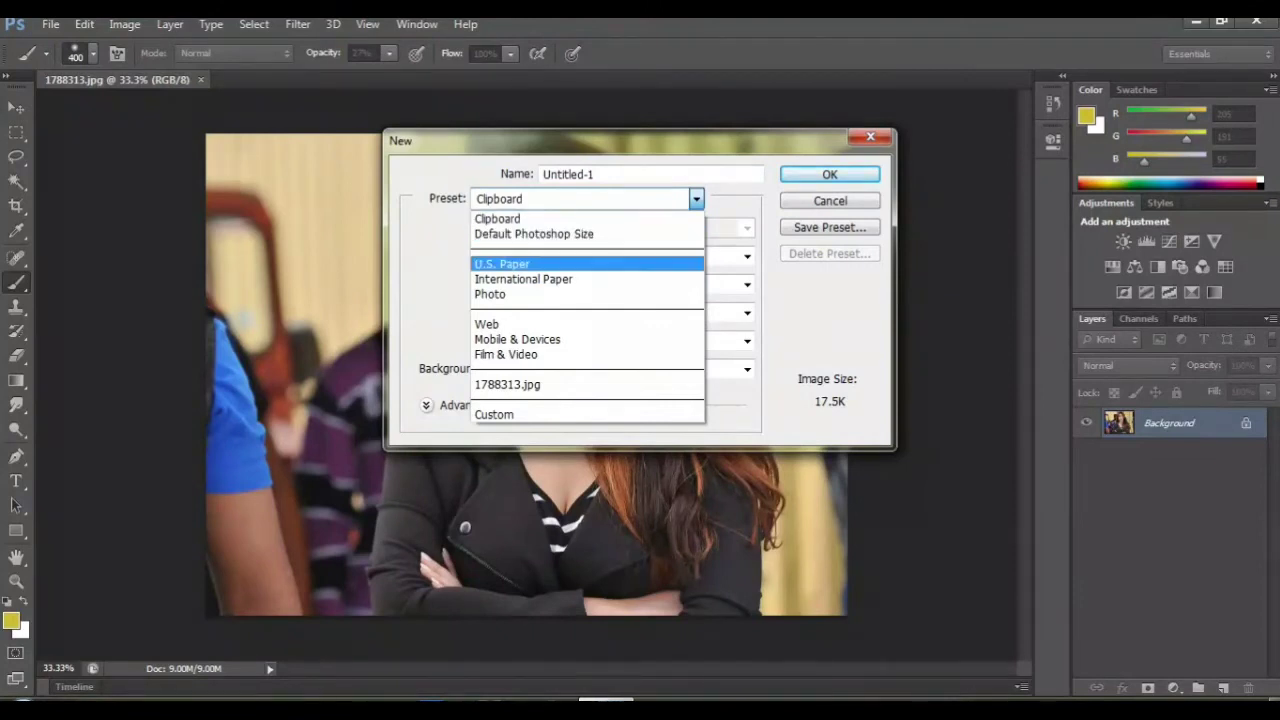
key(Return)
key(Return)
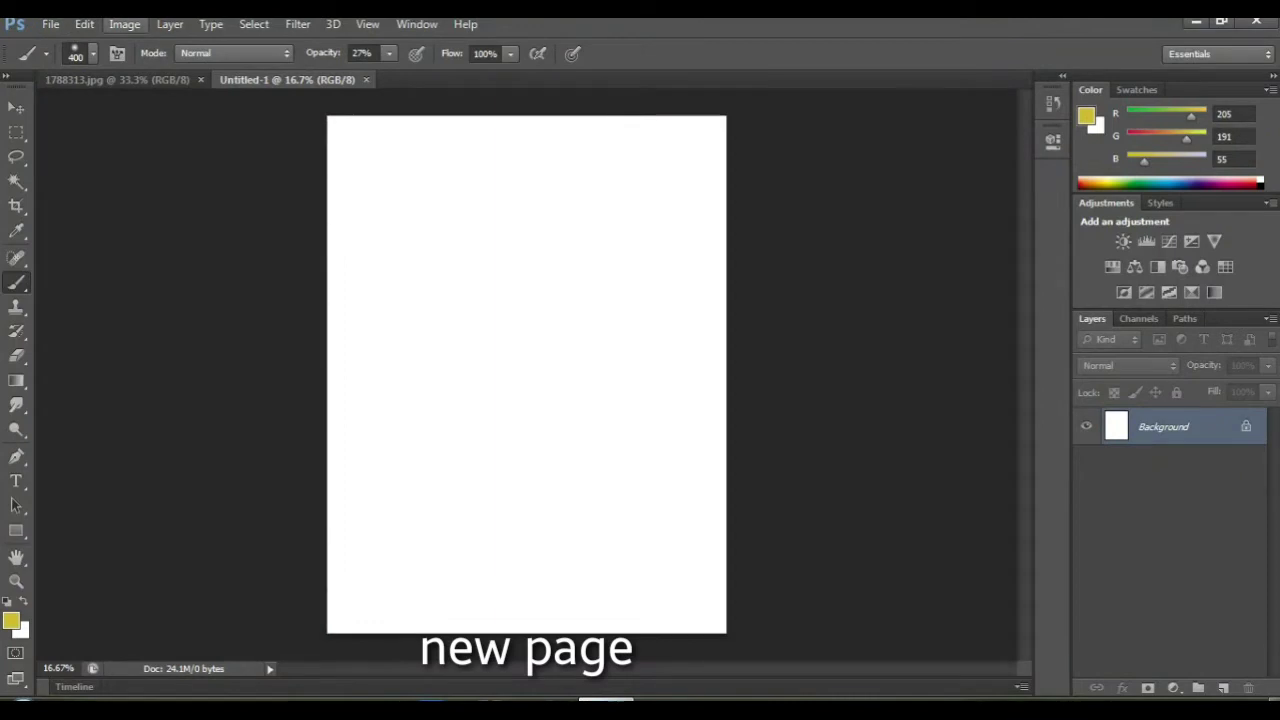
click(124, 24)
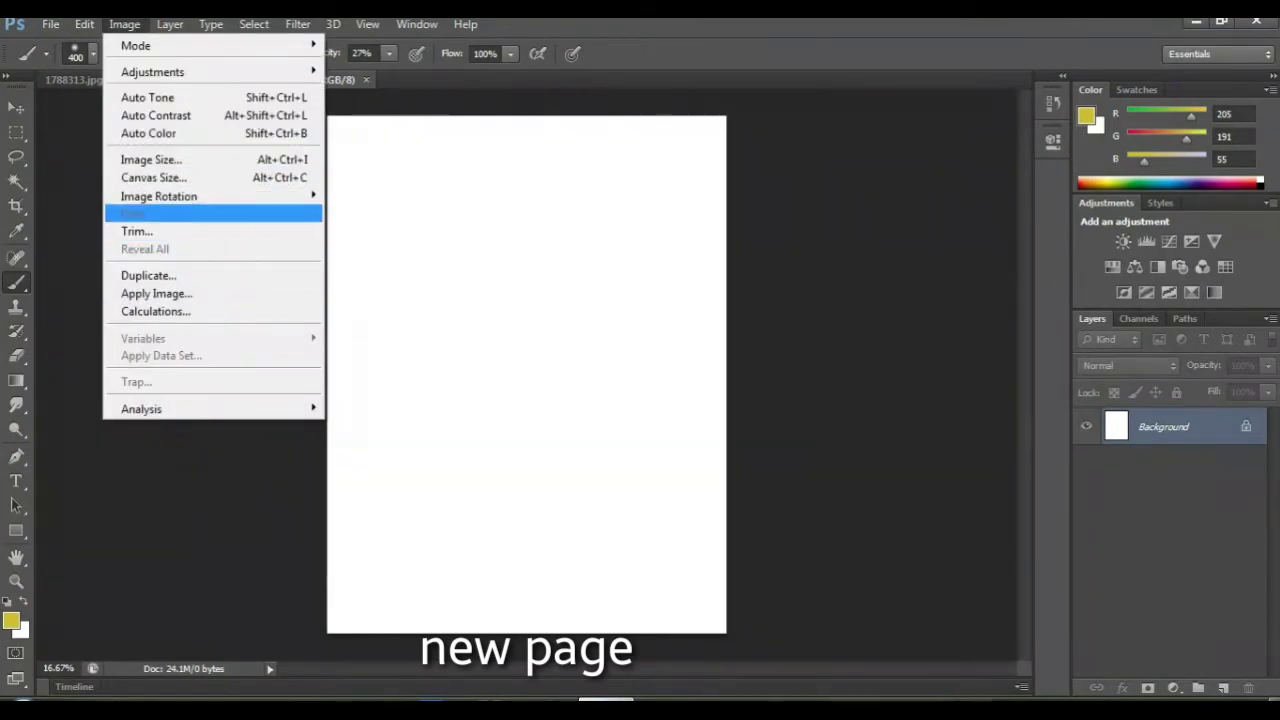
click(356, 213)
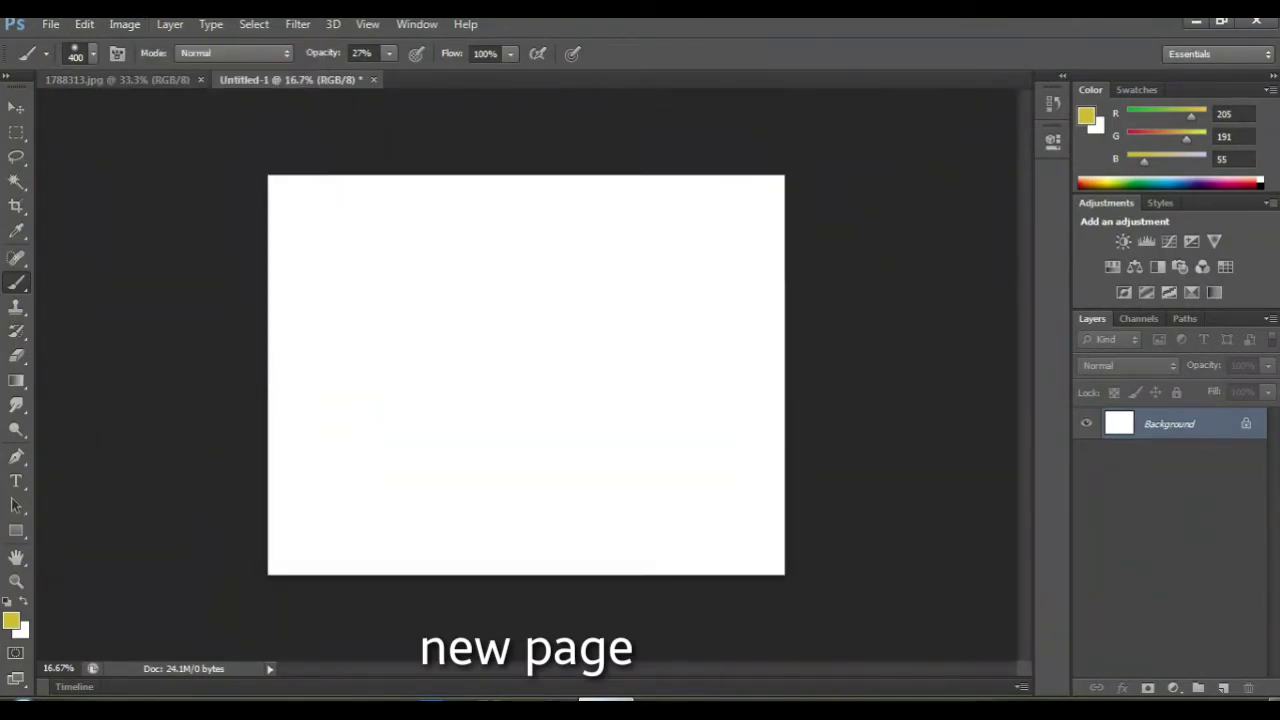
Step: Back on 1788313.jpg, toggle Quick Mask and brush a soft yellow-green stroke on the hair
key(ctrl+Tab)
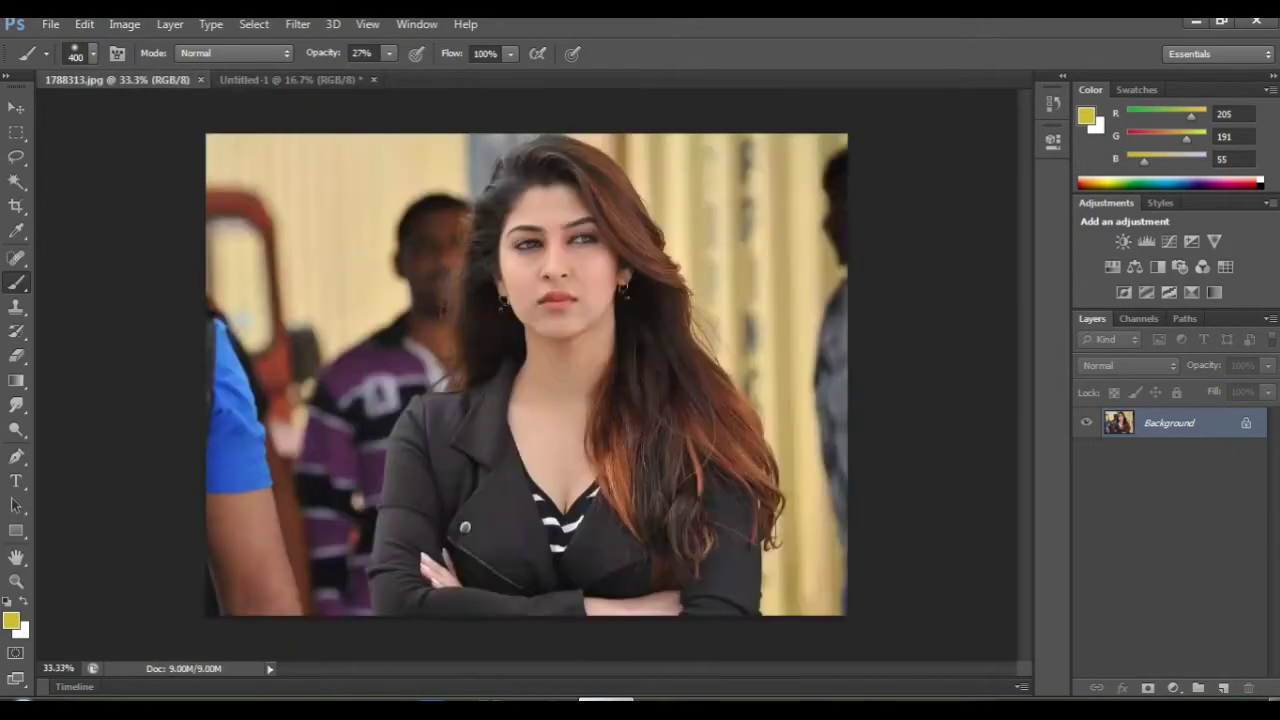
key(alt+h)
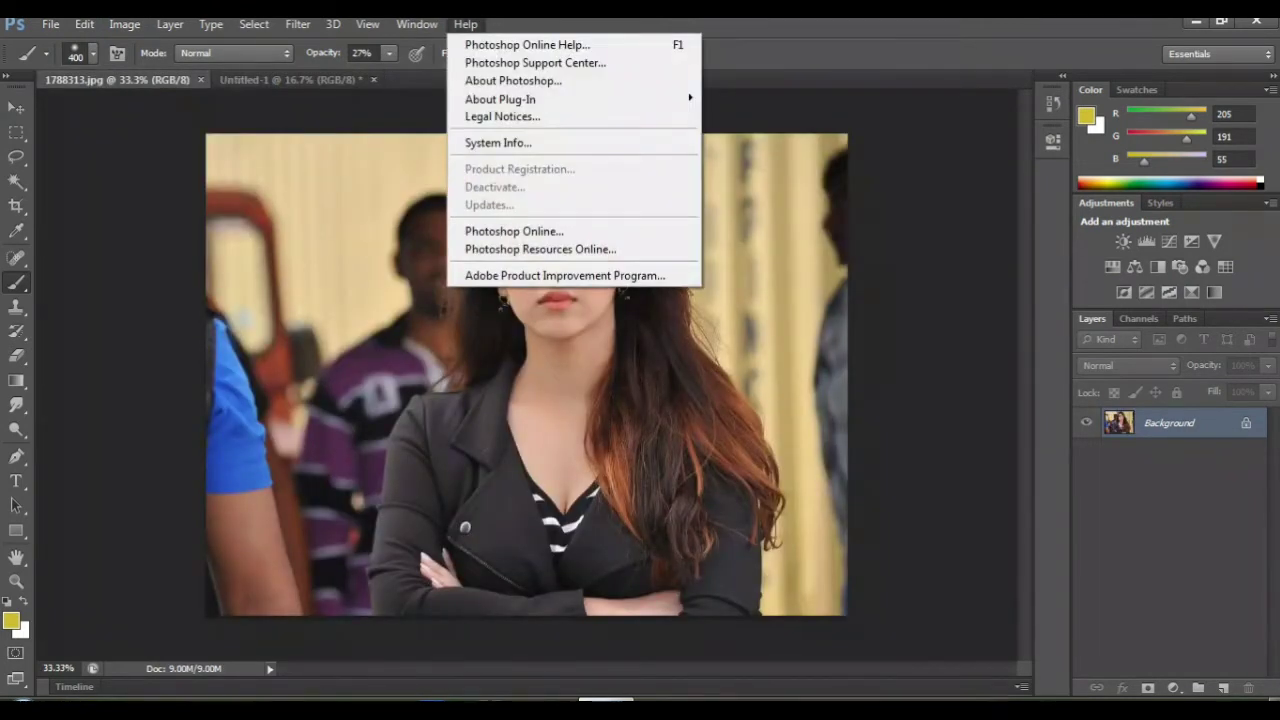
key(Escape)
key(q)
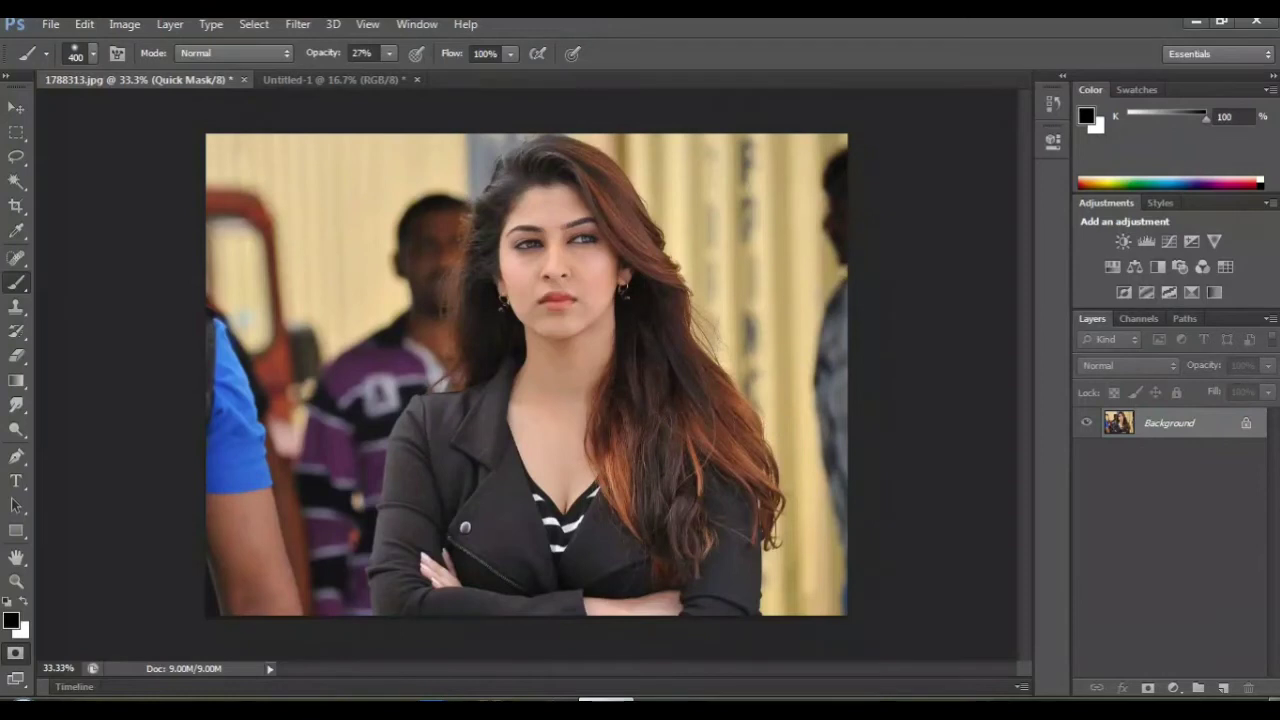
key(q)
drag(630, 315, 640, 350)
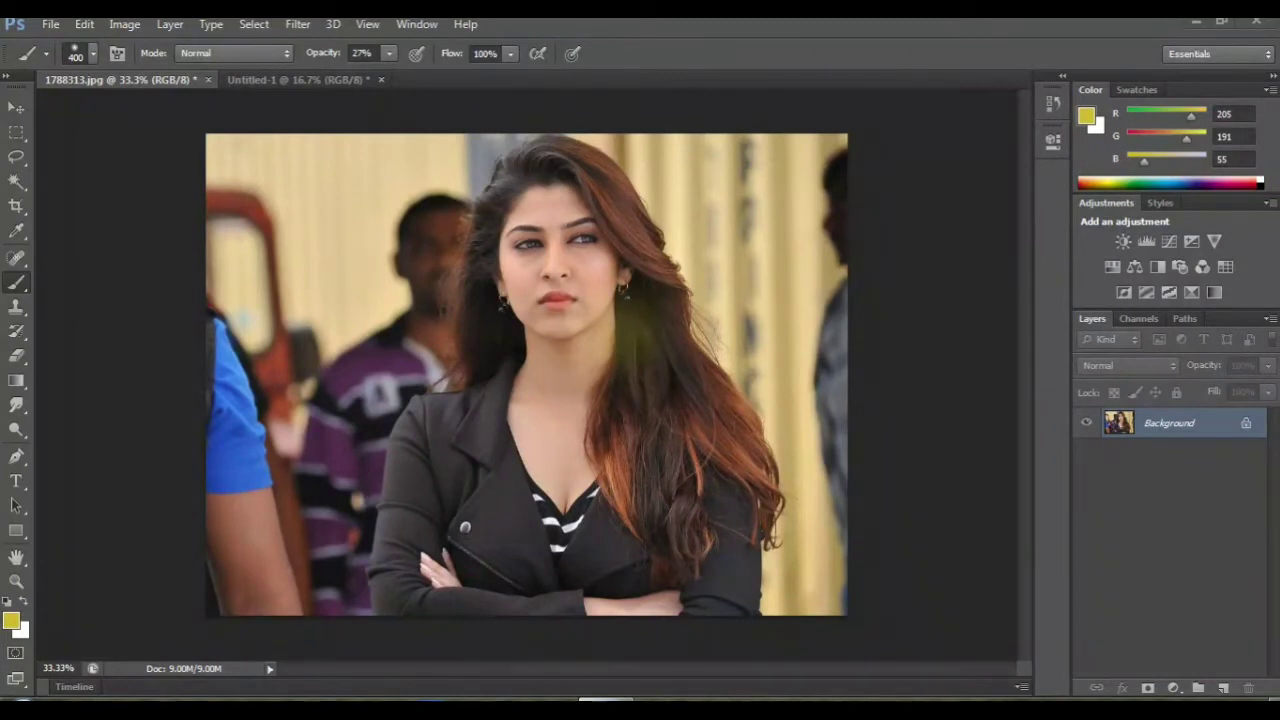
Step: With the standard Pen Tool, begin tracing the woman's outline from the jacket's lower left
click(16, 456)
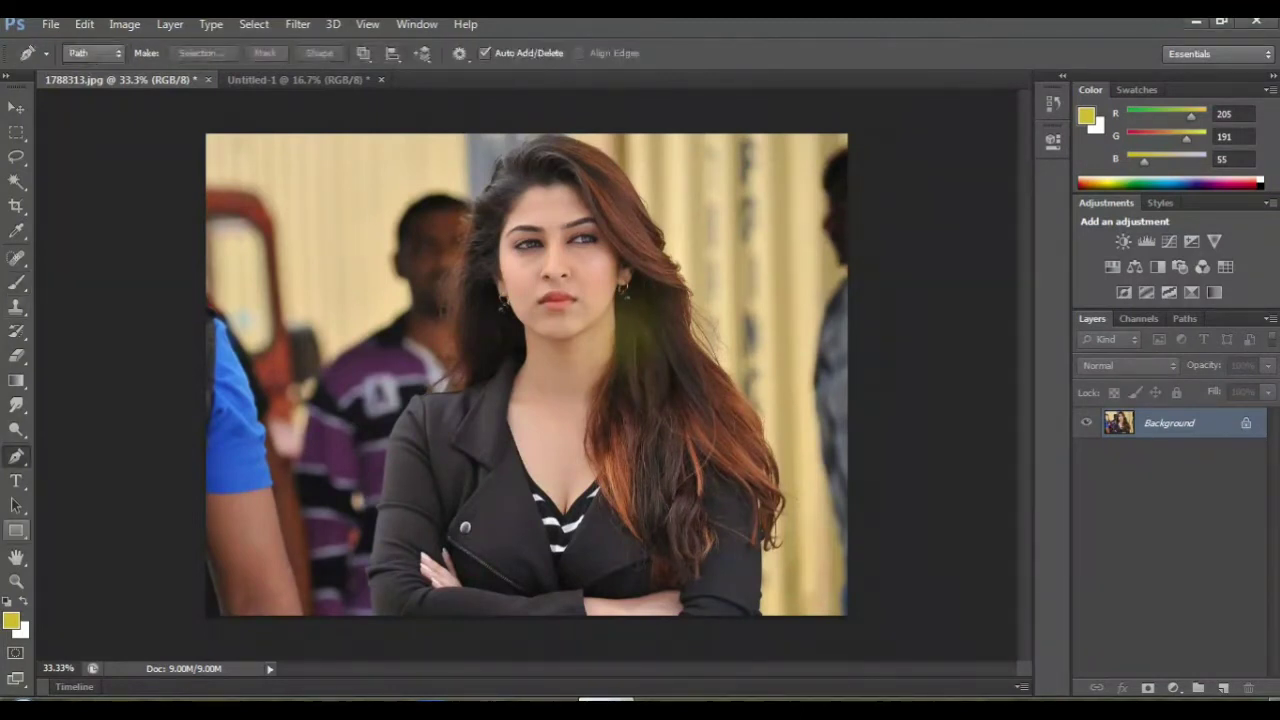
right_click(16, 456)
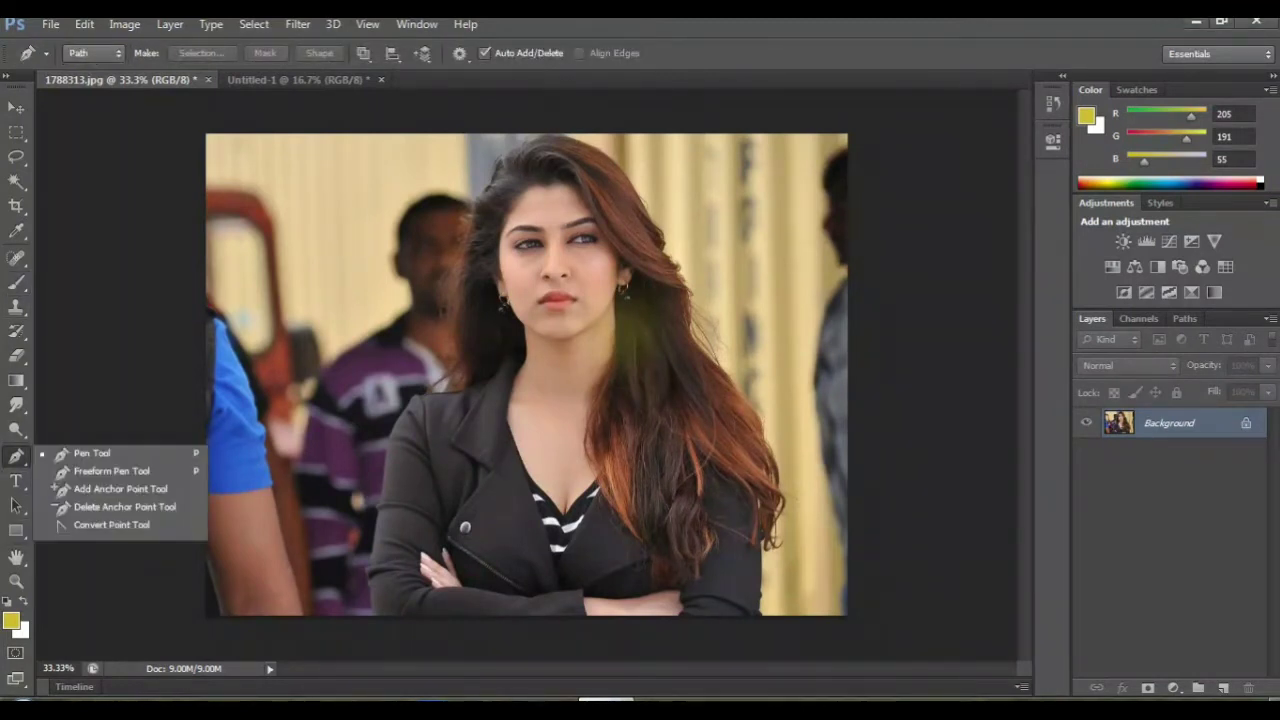
click(91, 453)
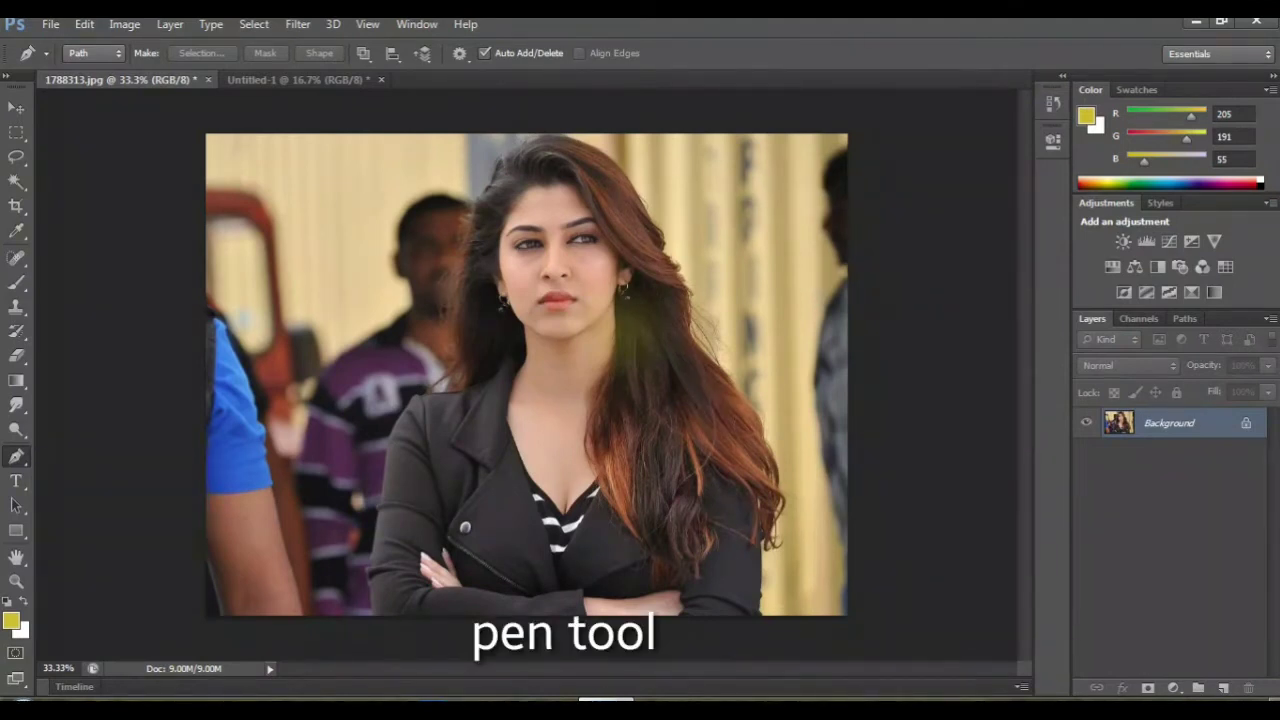
click(370, 615)
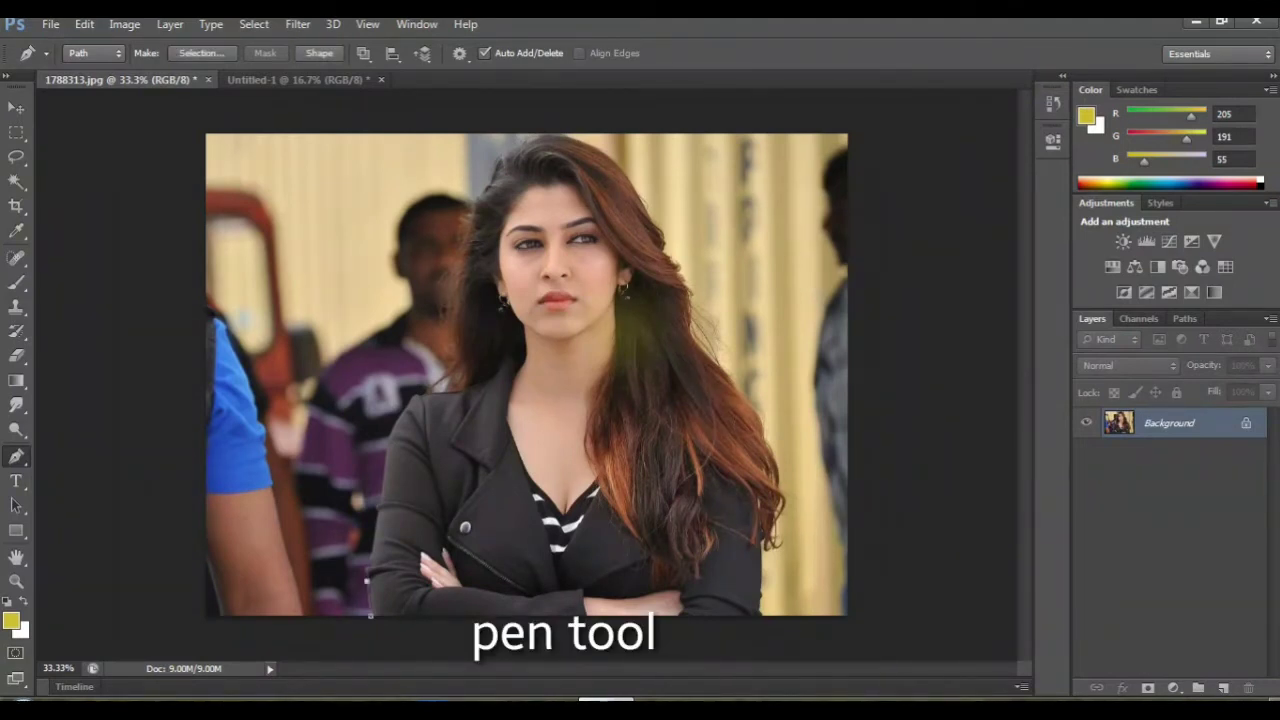
key(ctrl+plus)
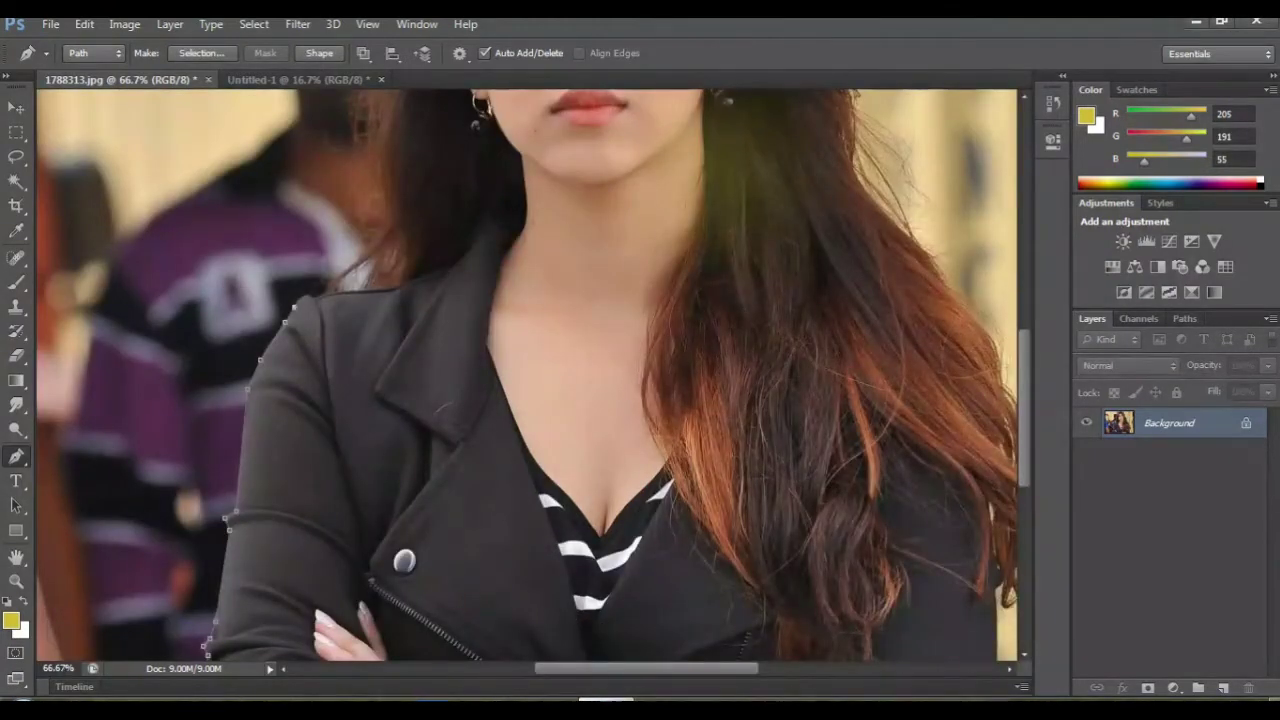
key(ctrl+plus)
key(ctrl+plus)
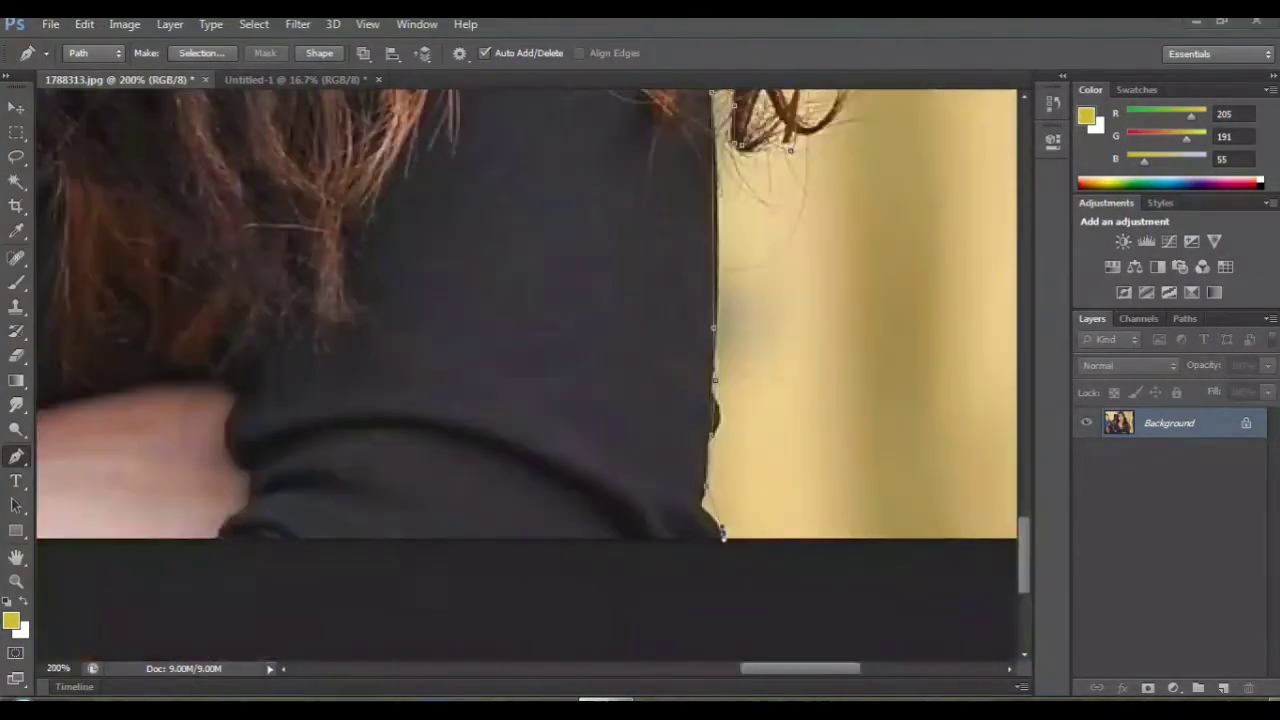
key(ctrl+minus)
key(ctrl+minus)
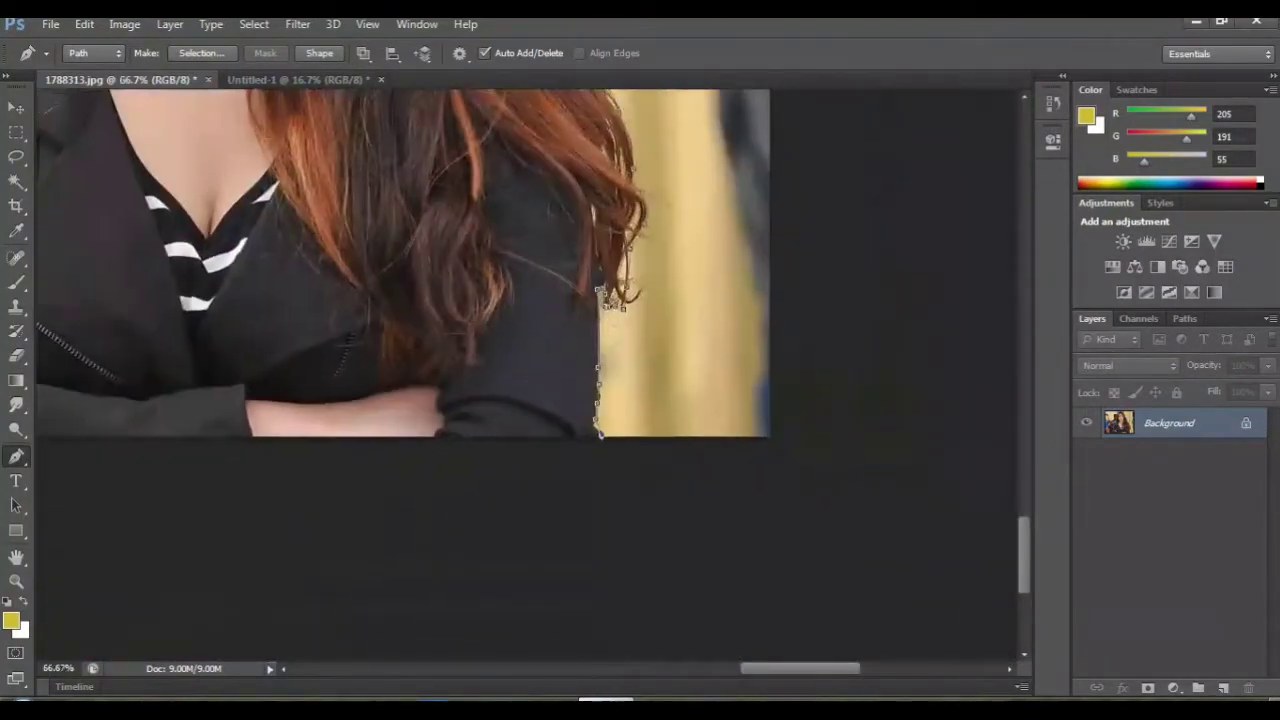
key(ctrl+minus)
key(ctrl+minus)
key(ctrl+minus)
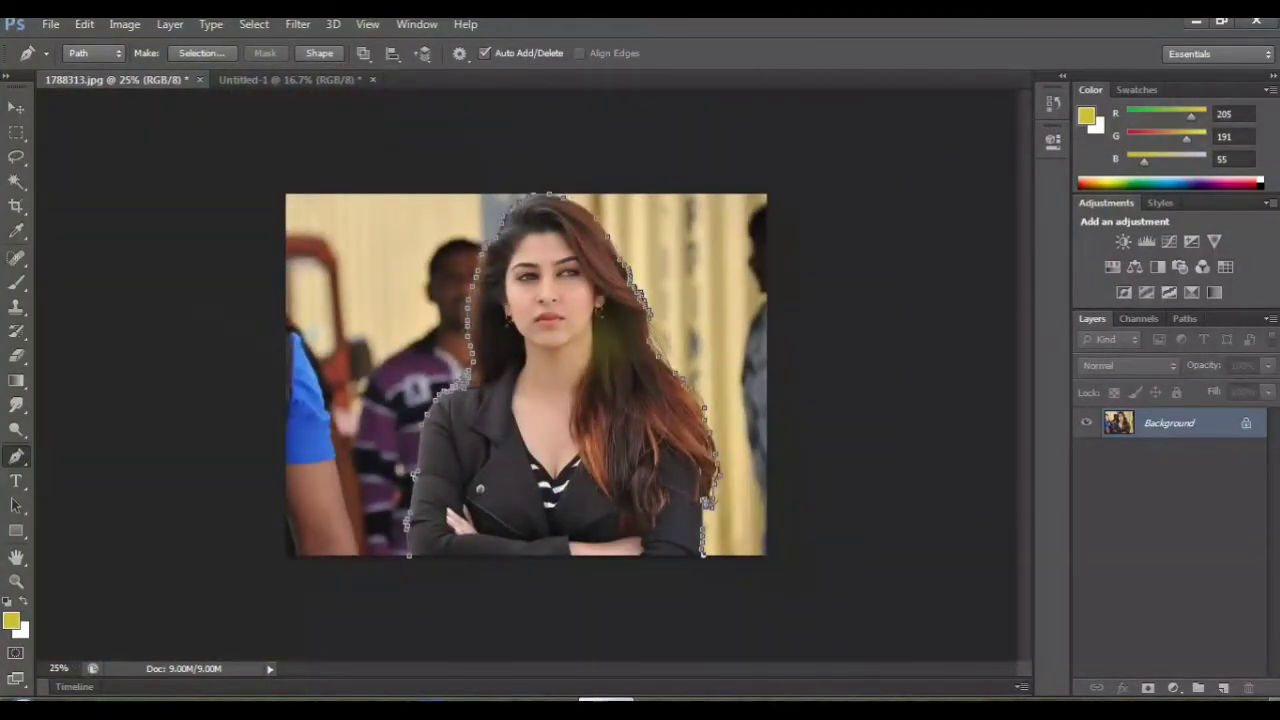
Step: Make a 0-feather selection from the path and drag the woman onto Untitled-1 as Layer 1
right_click(500, 475)
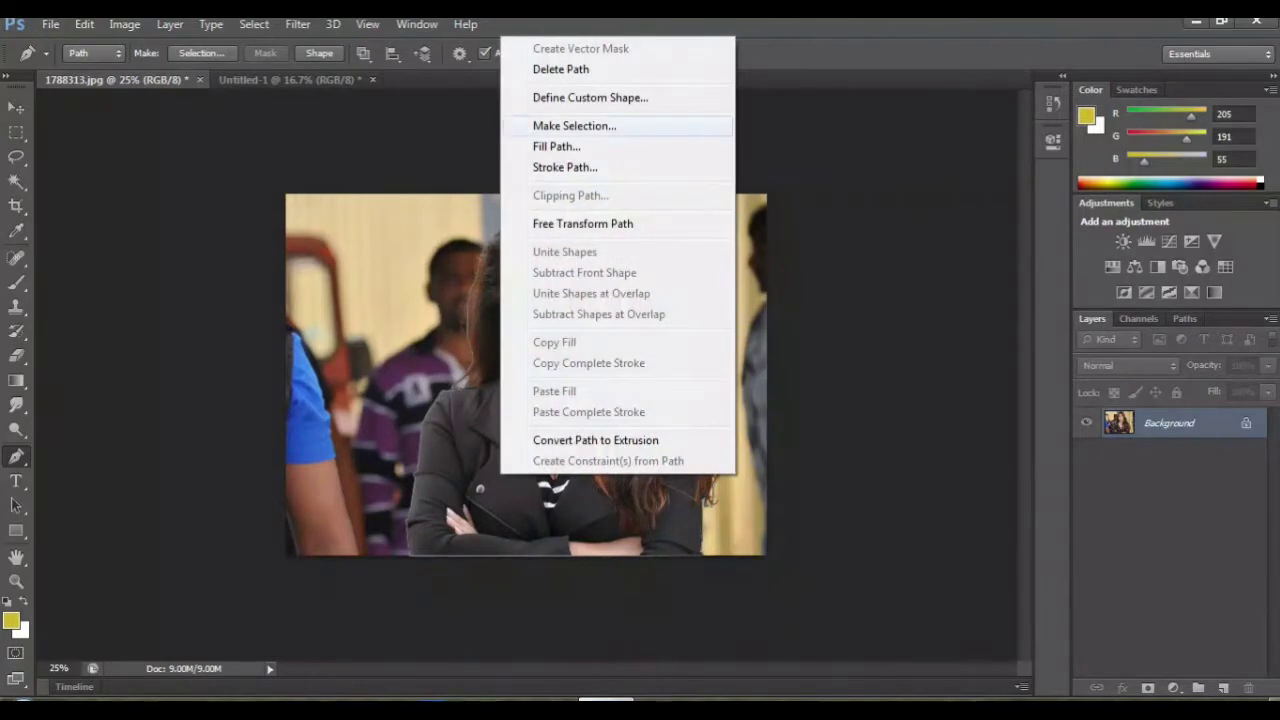
click(575, 125)
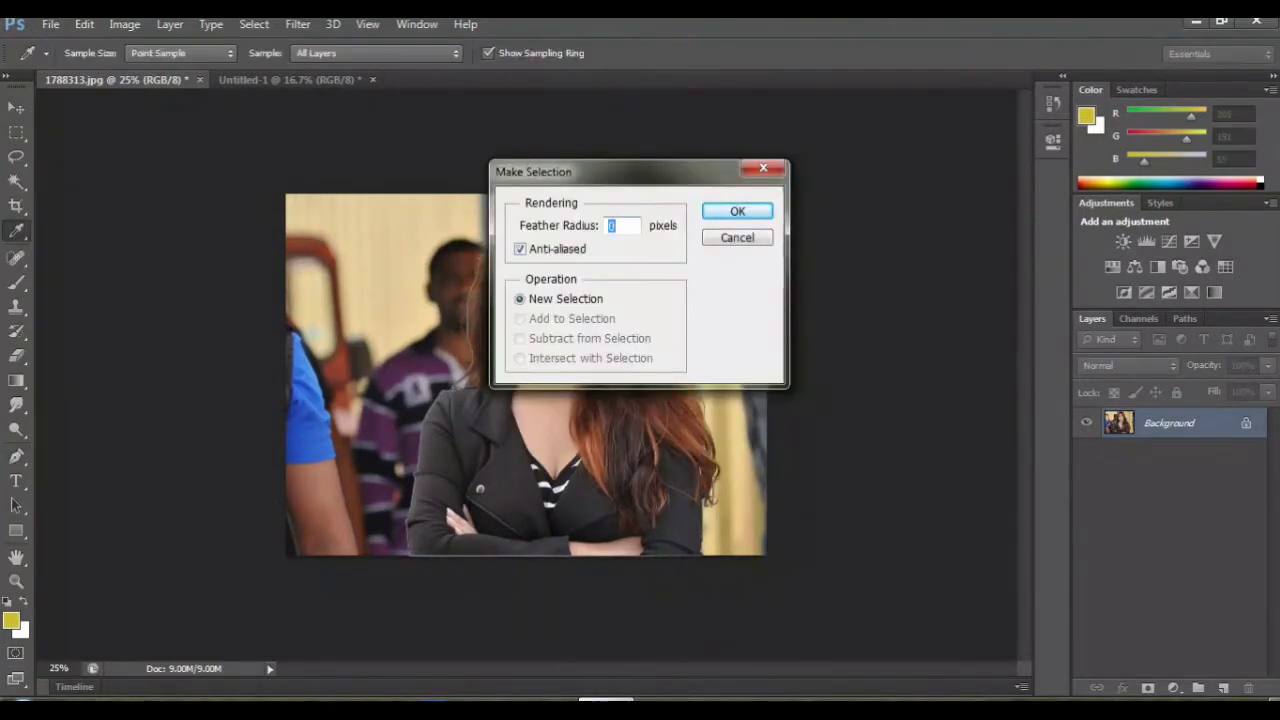
click(737, 209)
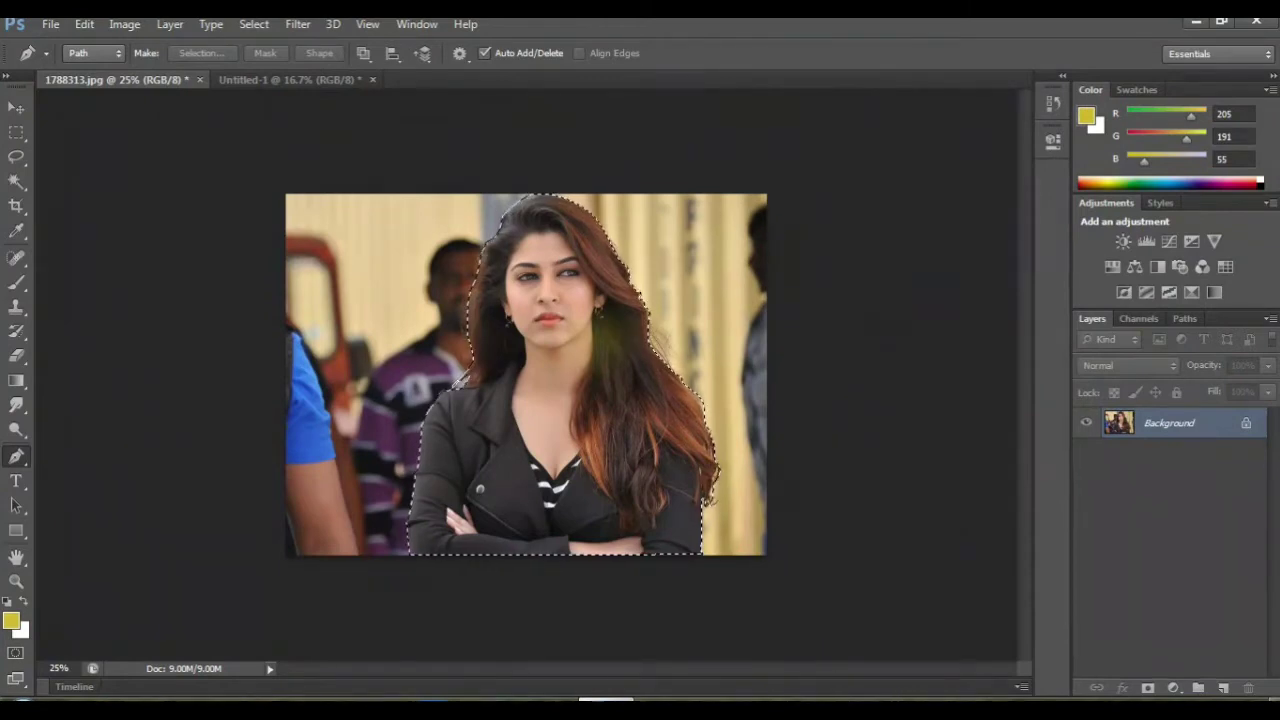
key(v)
mouse_move(458, 383)
mouse_down()
mouse_move(222, 128)
mouse_move(290, 80)
mouse_move(515, 395)
mouse_up()
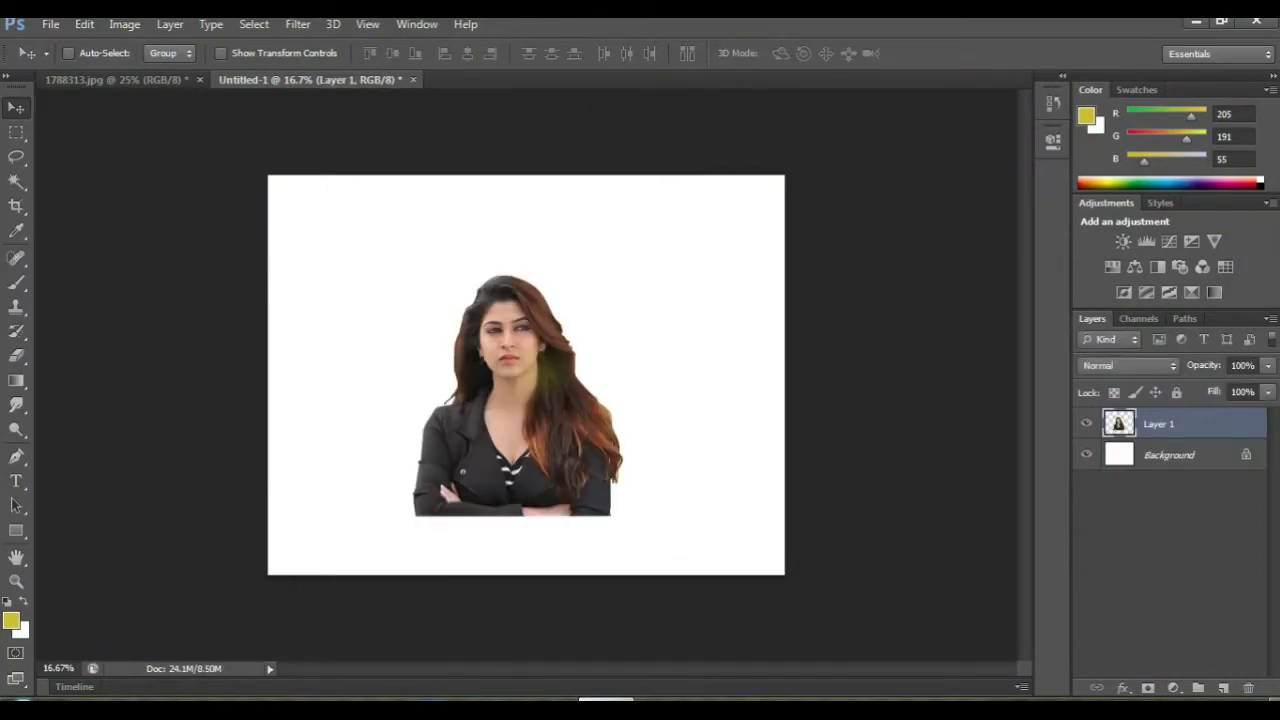
Step: Enlarge the woman to about 134%, move her higher, and duplicate her as Layer 1 copy
key(ctrl+plus)
key(ctrl+plus)
key(ctrl+minus)
key(ctrl+minus)
key(ctrl+plus)
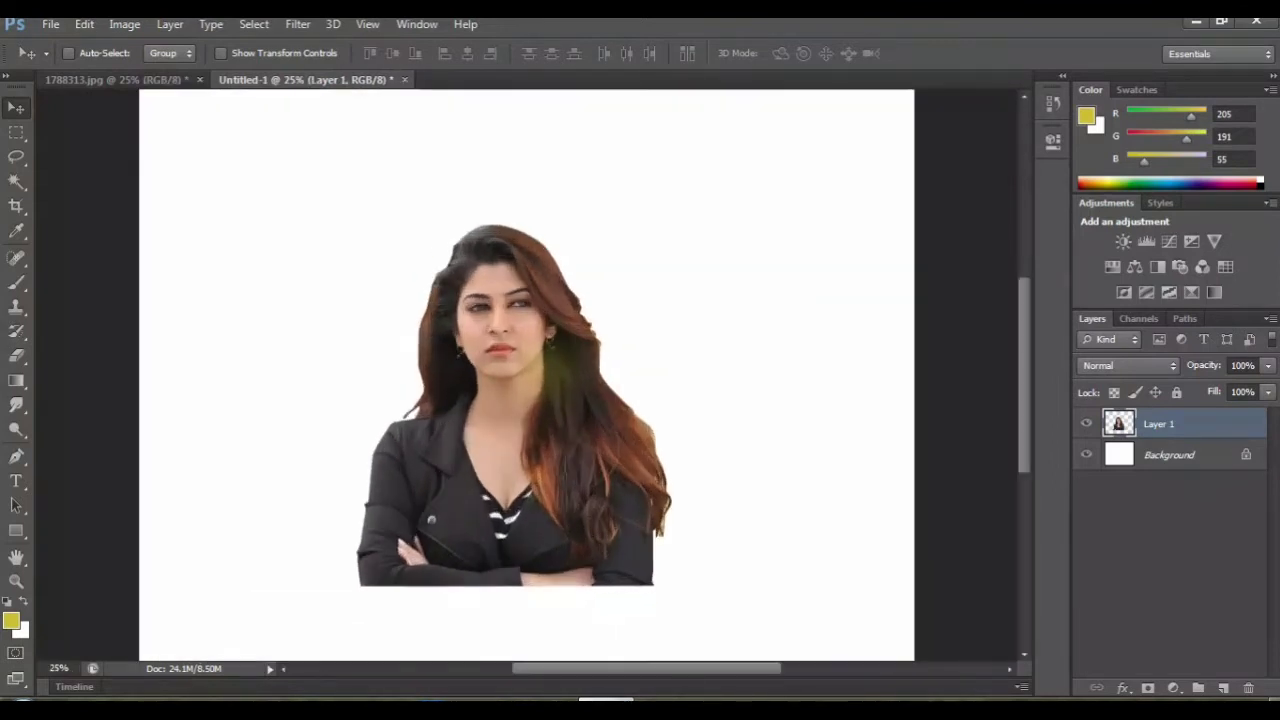
key(ctrl+r)
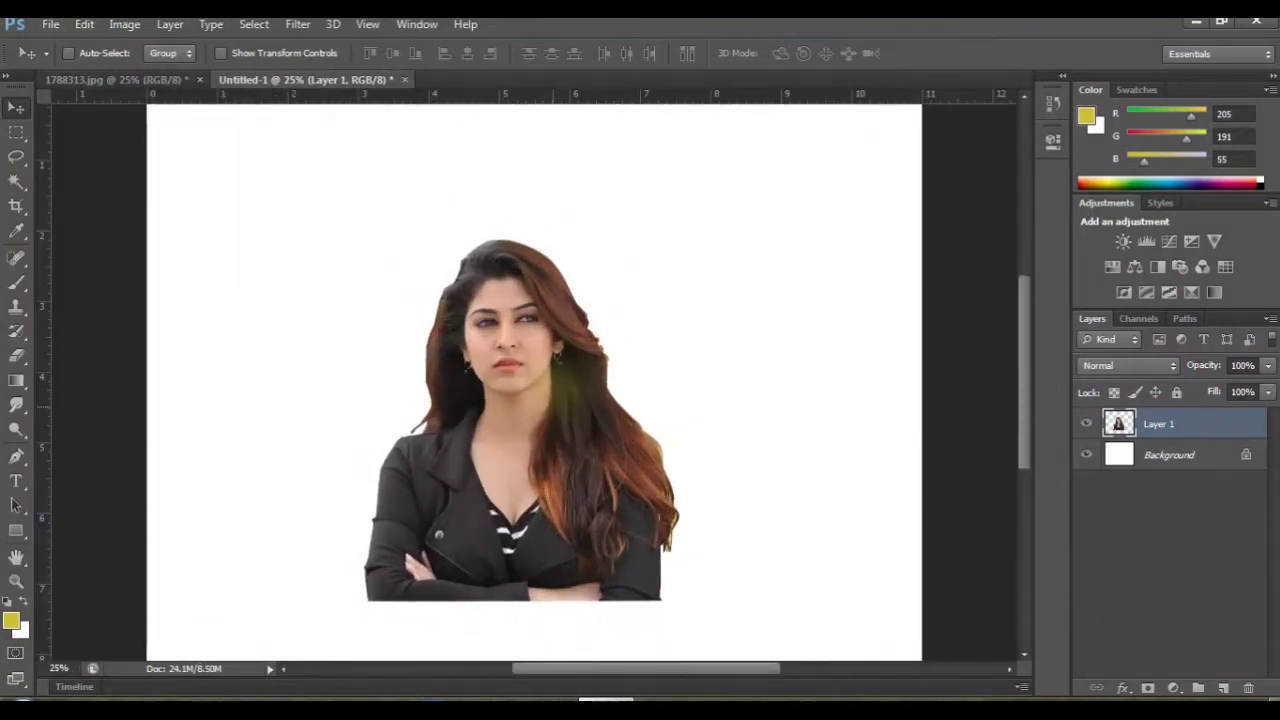
key(ctrl+r)
key(ctrl+t)
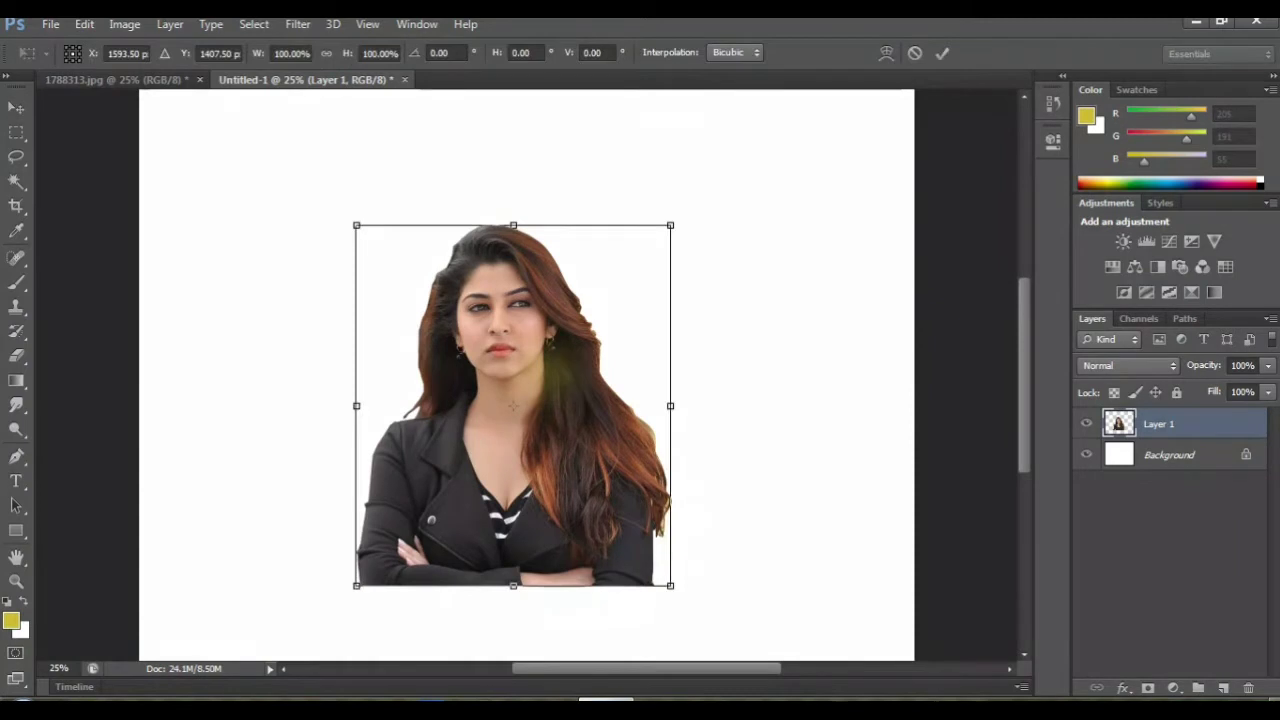
drag(670, 586, 717, 645)
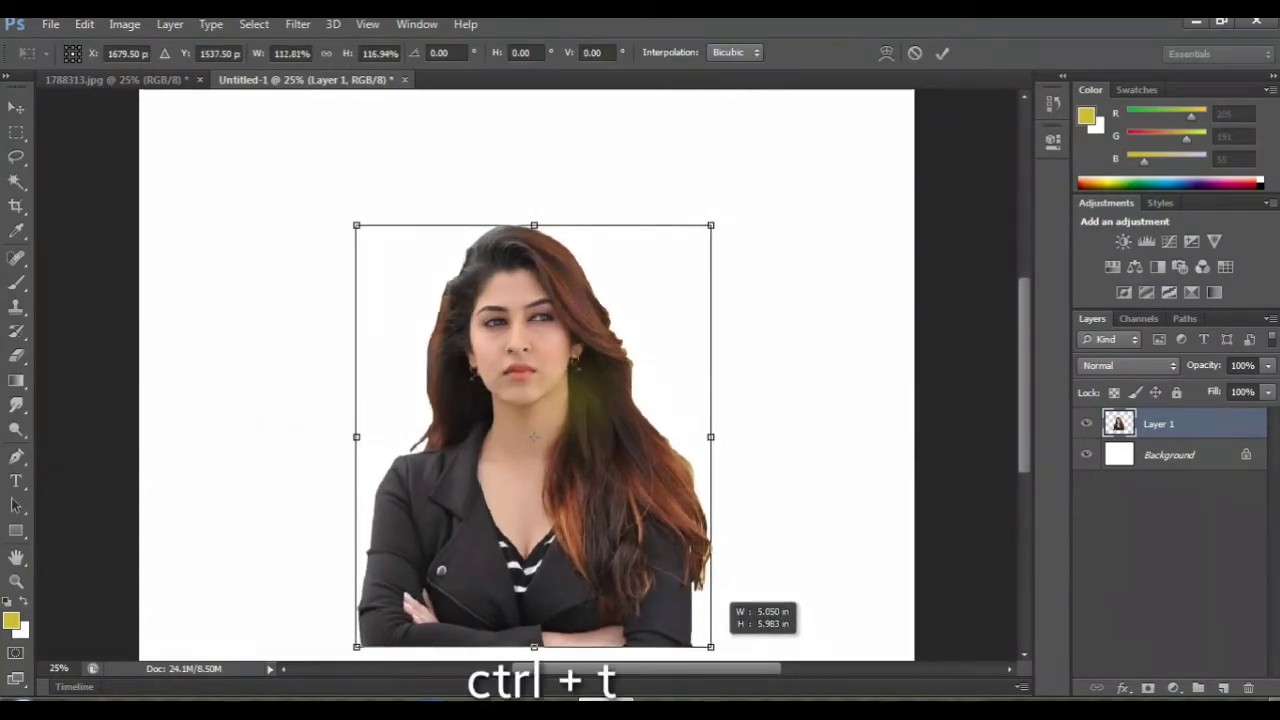
drag(660, 525, 634, 457)
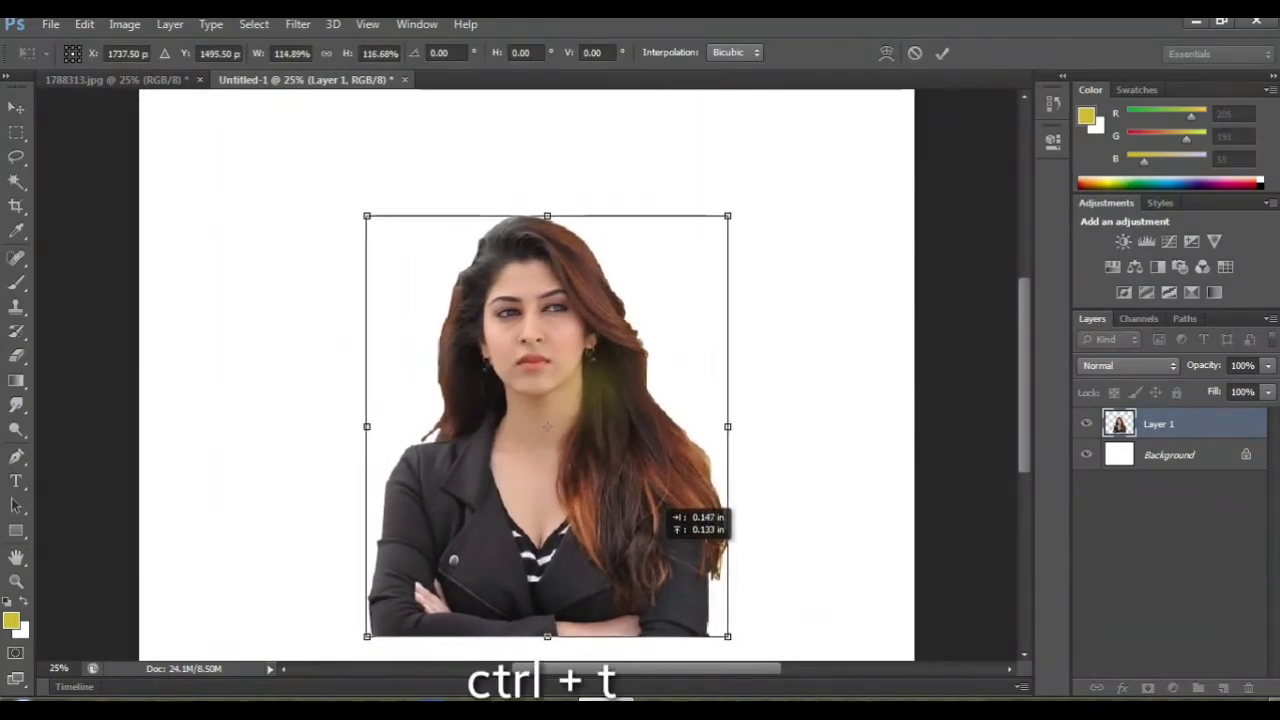
drag(693, 581, 752, 646)
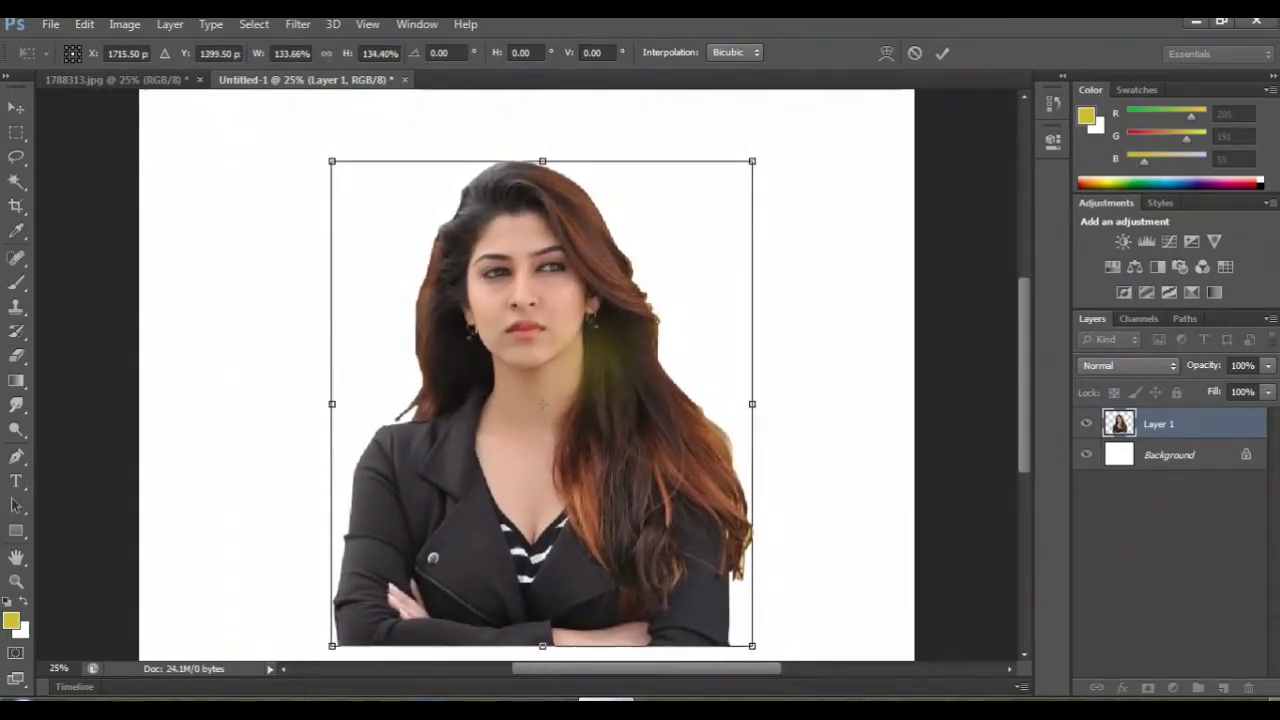
key(Return)
drag(1160, 424, 1222, 688)
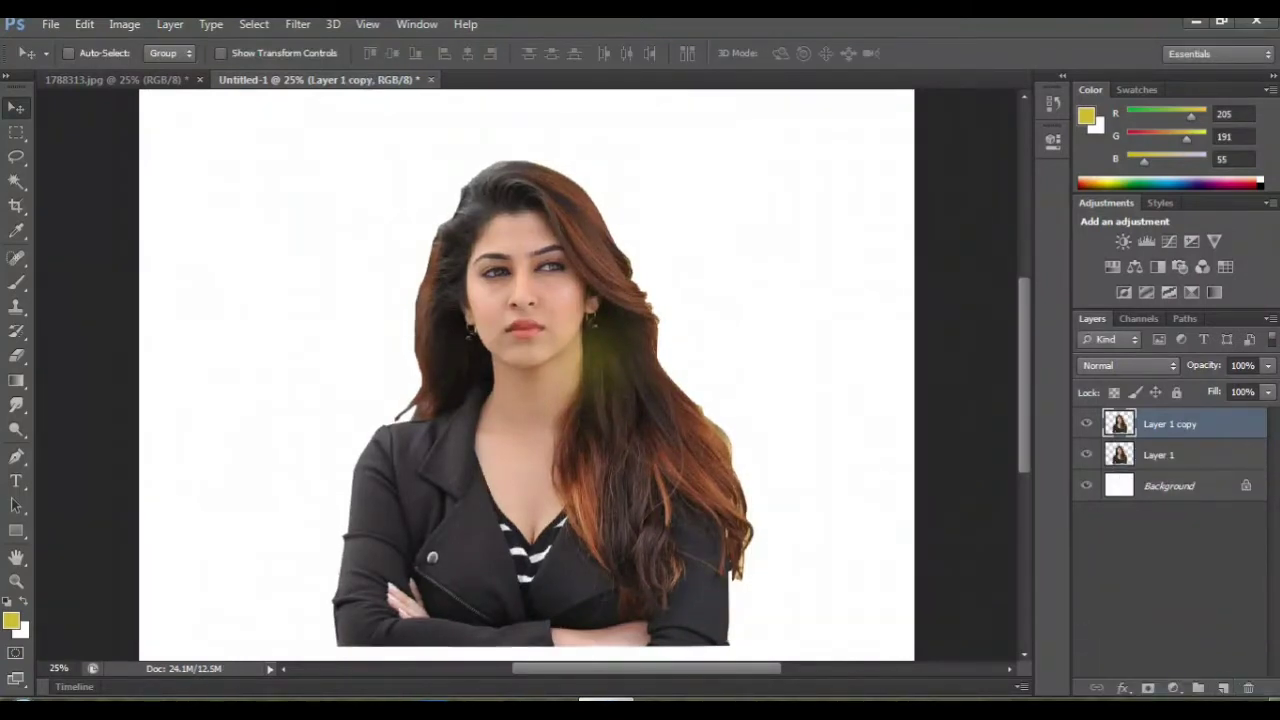
Step: Apply Unsharp Mask to Layer 1 copy: Amount 140%, Radius 3.9 px, Threshold 0
key(ctrl+plus)
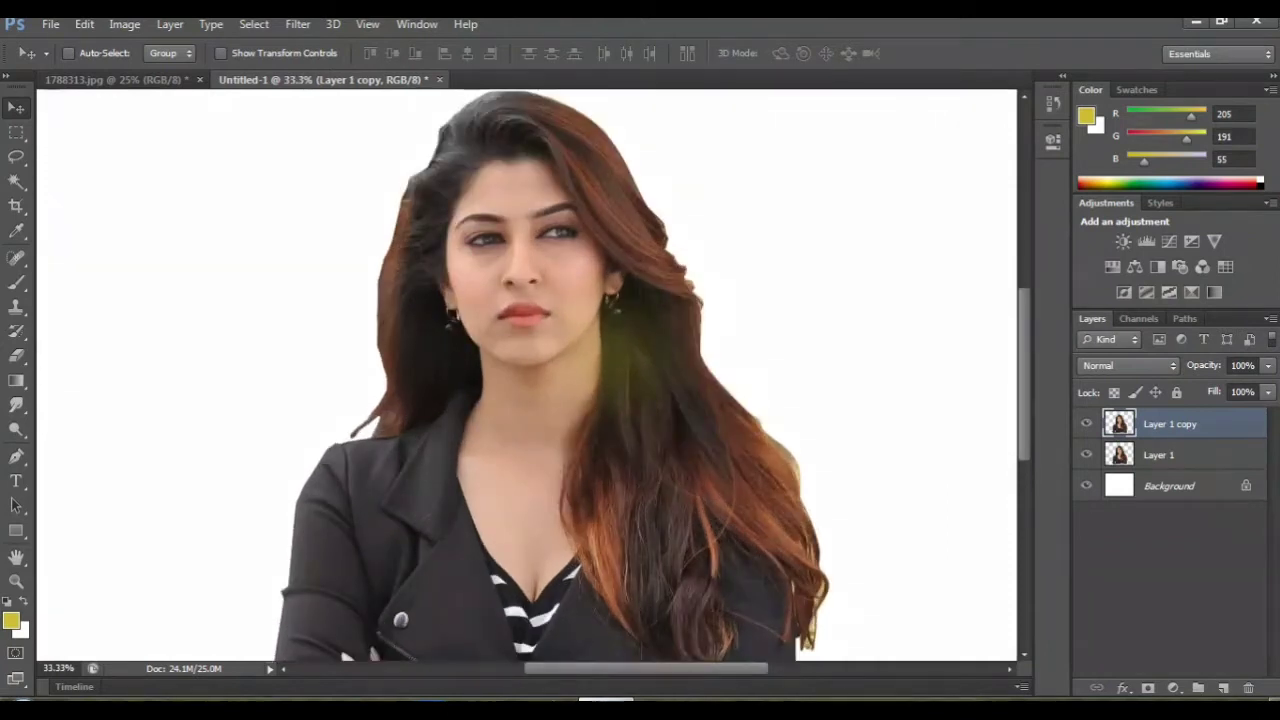
key(ctrl+plus)
scroll(527, 375, up, 1)
scroll(527, 375, up, 4)
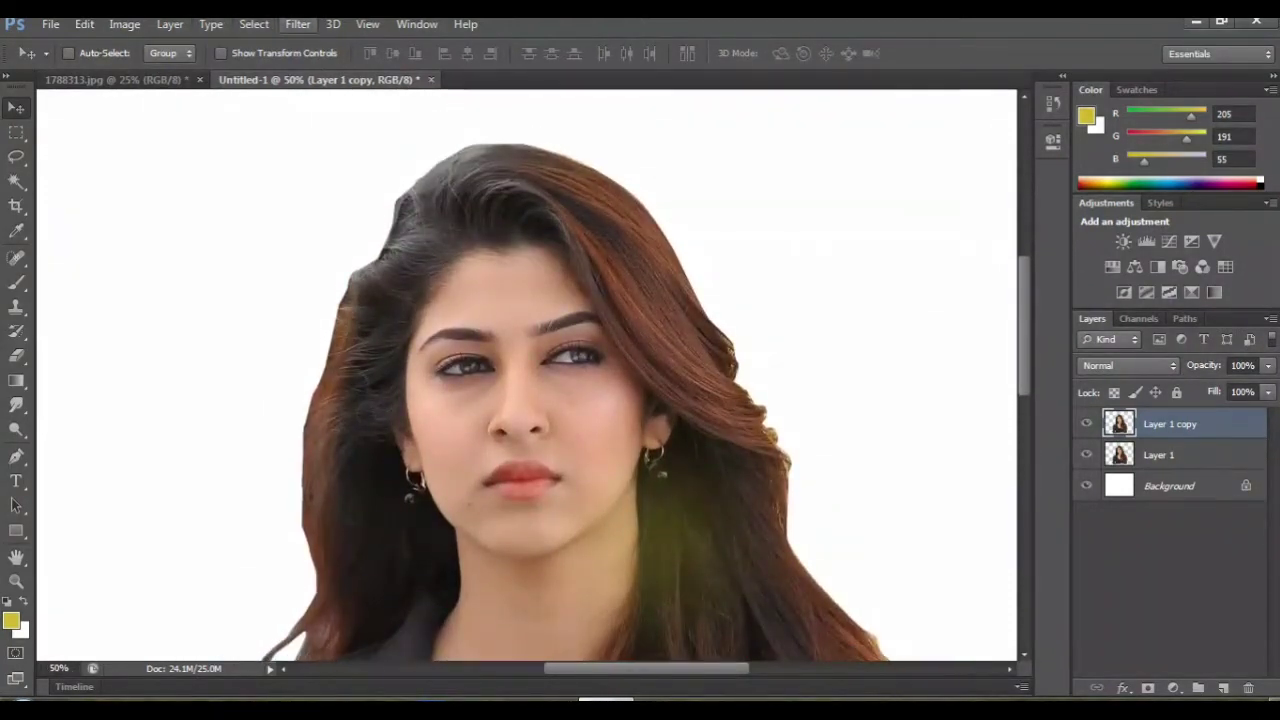
click(297, 24)
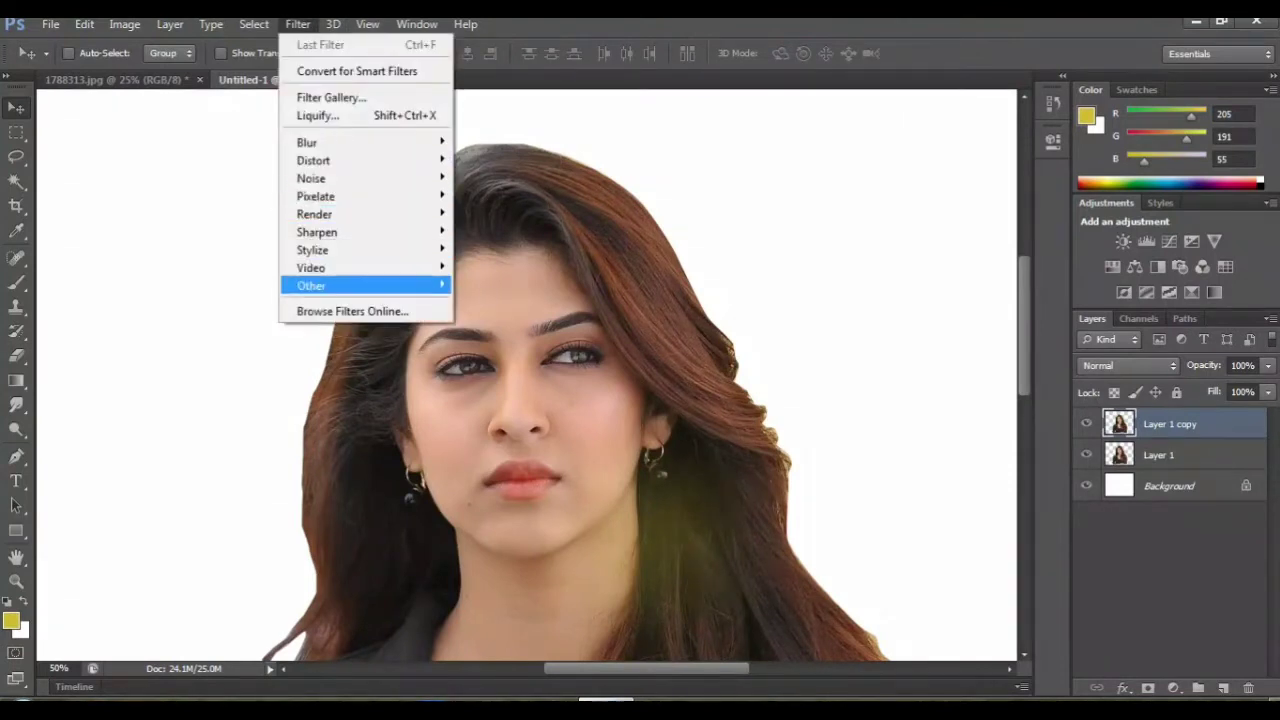
click(505, 302)
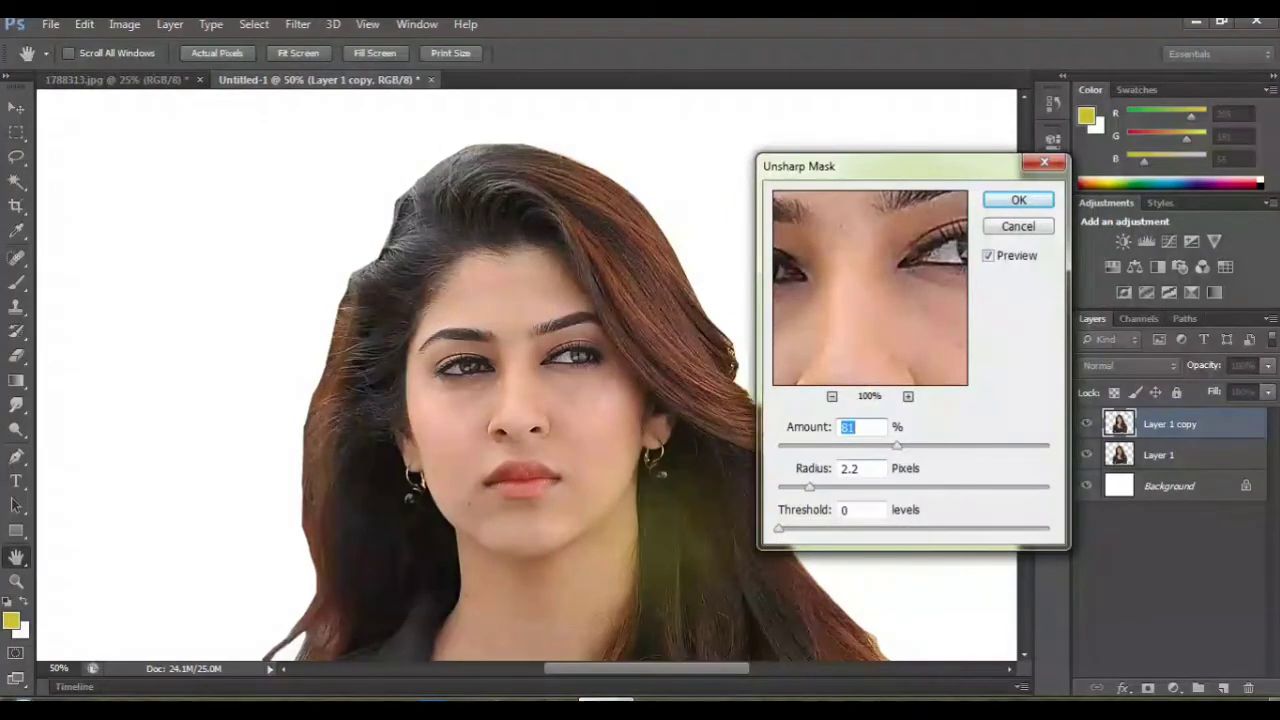
drag(897, 445, 955, 445)
drag(809, 487, 835, 487)
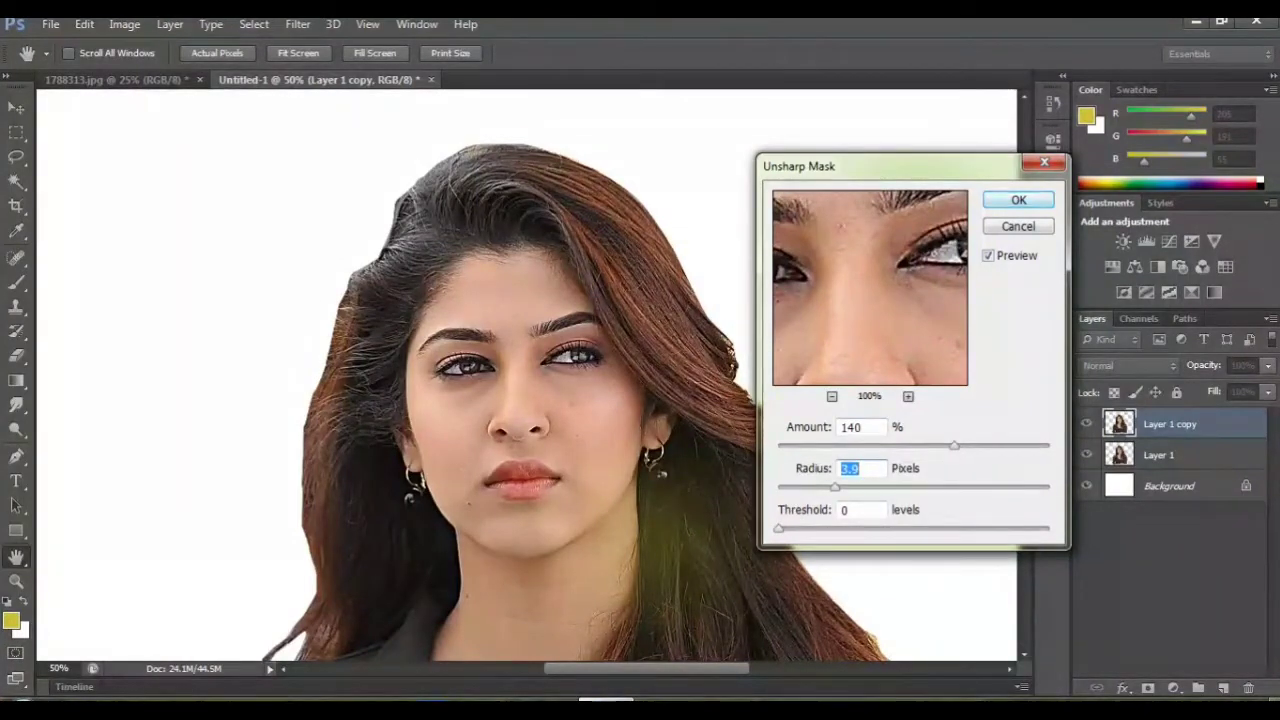
click(1018, 200)
Step: Smudge stray hairs along the forehead hairline into the skin with a 40 px Smudge brush
click(16, 404)
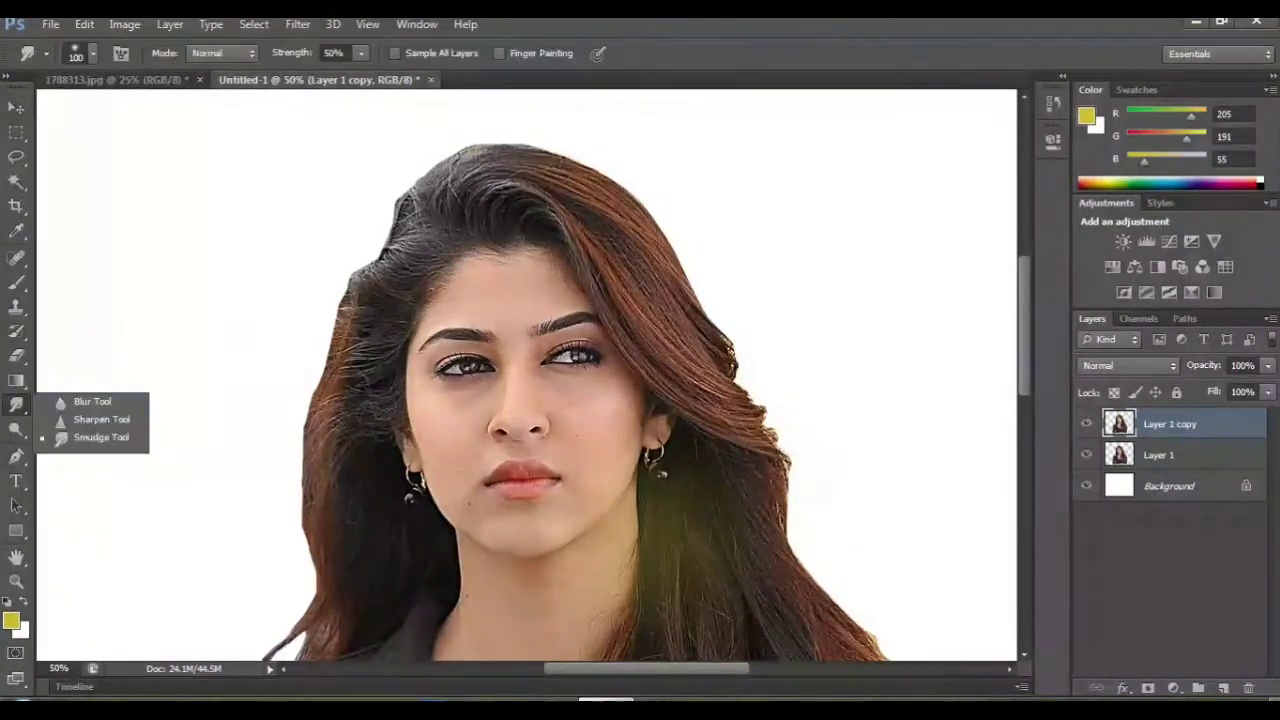
click(80, 439)
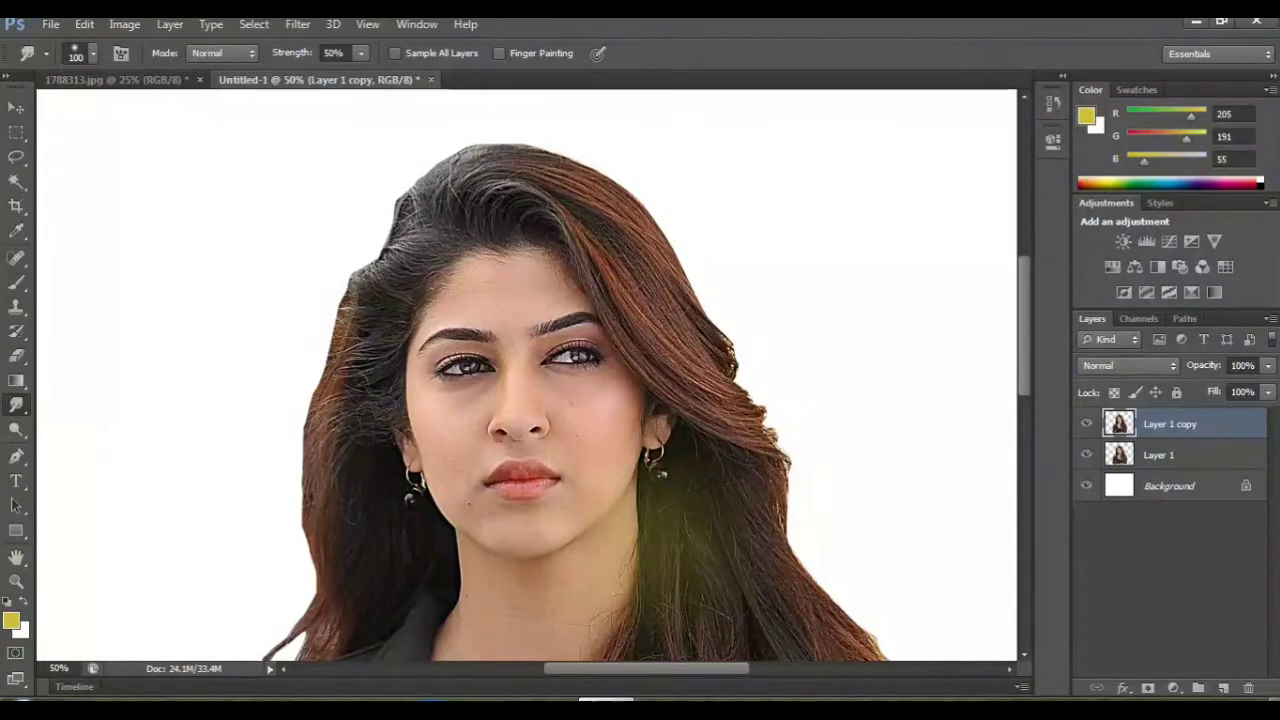
key(ctrl+plus)
key(ctrl+plus)
key(ctrl+plus)
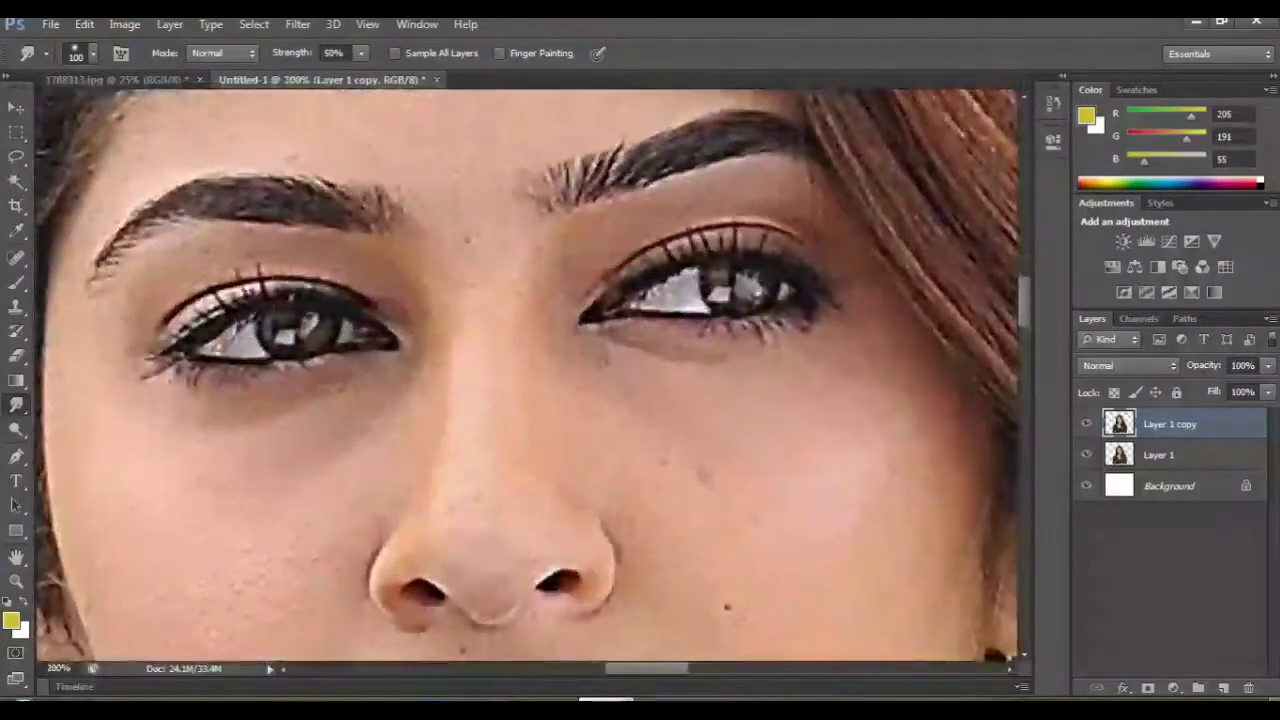
scroll(530, 380, up, 2)
scroll(530, 380, up, 3)
scroll(530, 380, up, 1)
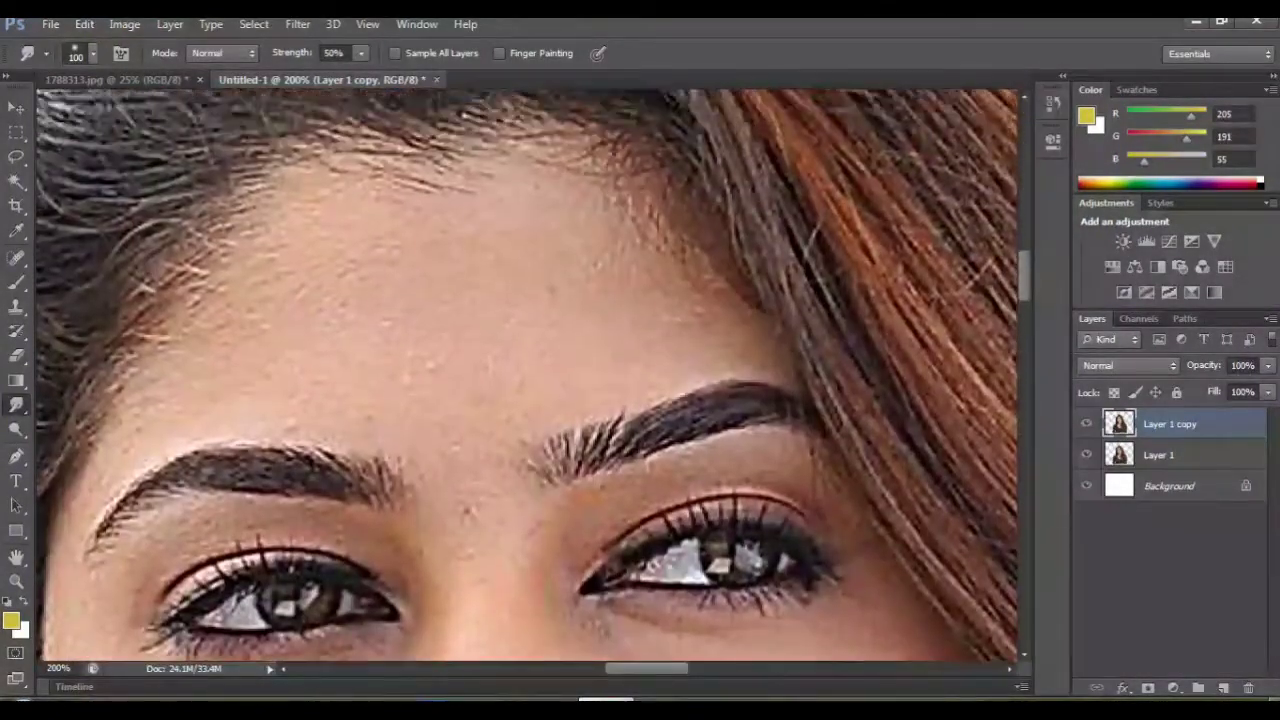
scroll(530, 380, up, 1)
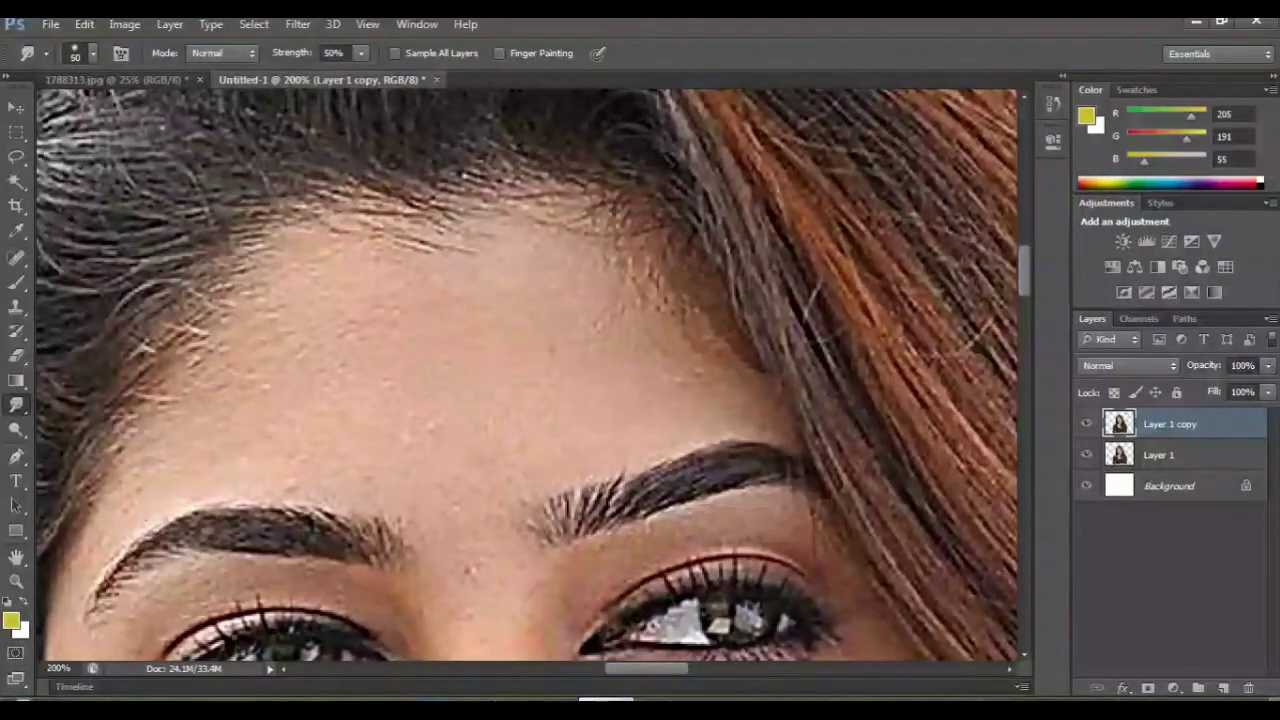
key(bracketleft)
key(bracketleft)
key(bracketleft)
scroll(530, 380, down, 1)
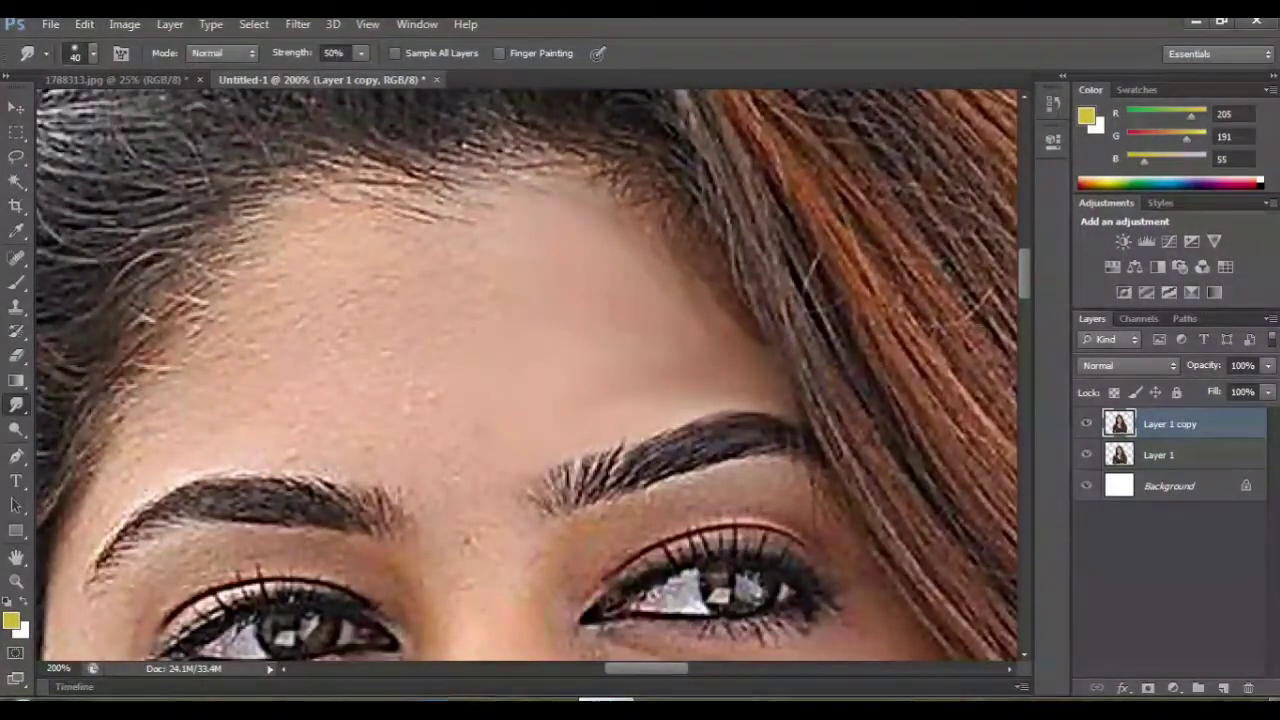
mouse_move(500, 195)
mouse_down()
mouse_move(375, 180)
mouse_move(310, 200)
mouse_up()
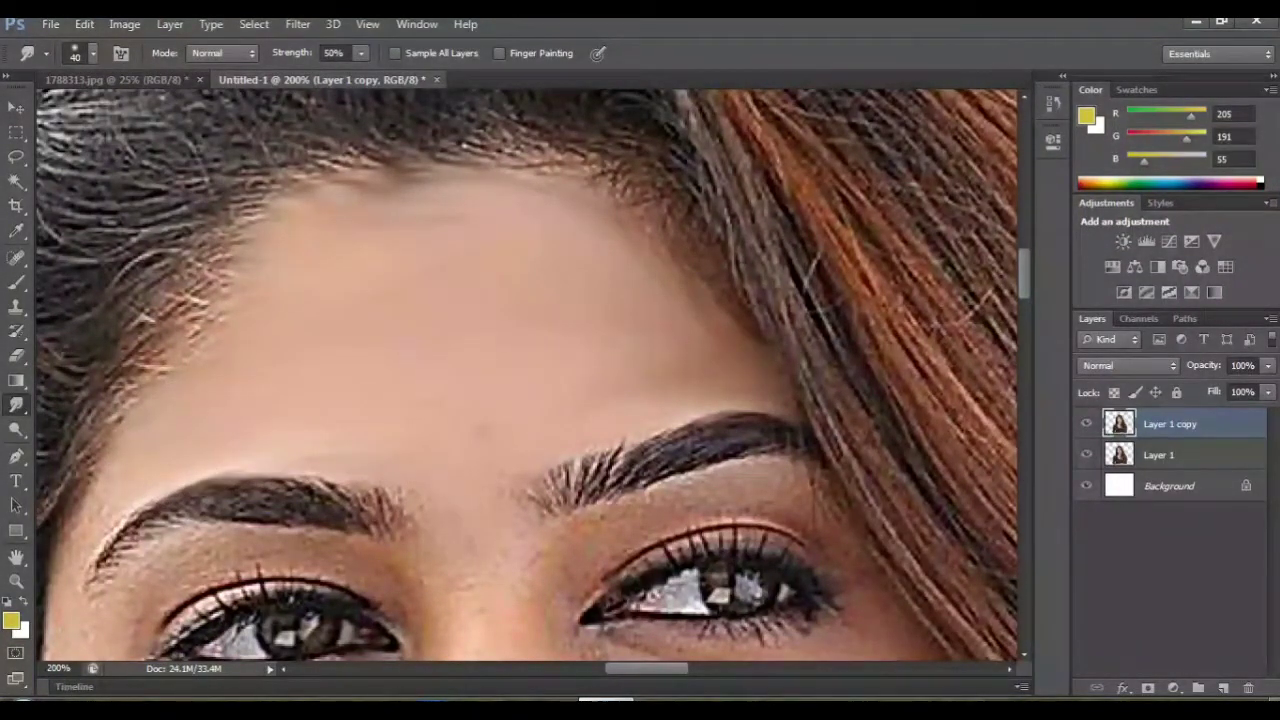
key(ctrl+minus)
key(ctrl+minus)
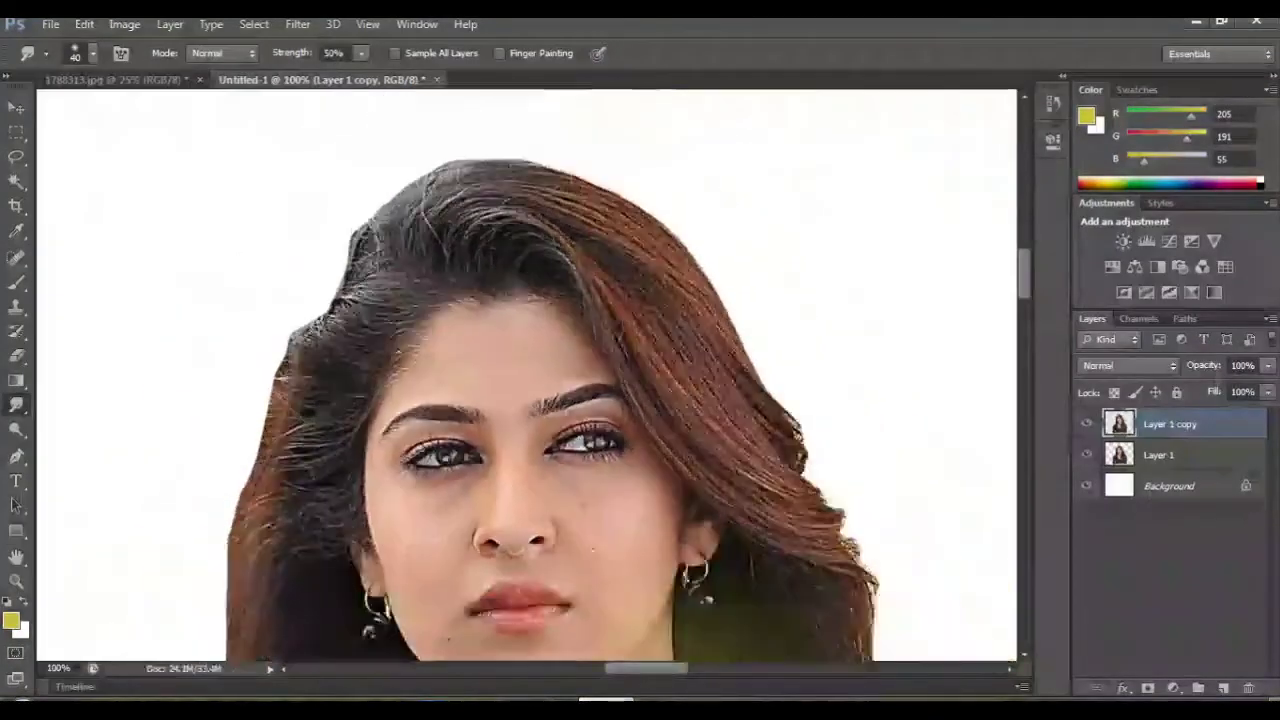
Step: Smudge the left eye's outer corner and upper and lower lash lines into smooth strokes
key(ctrl+plus)
key(ctrl+minus)
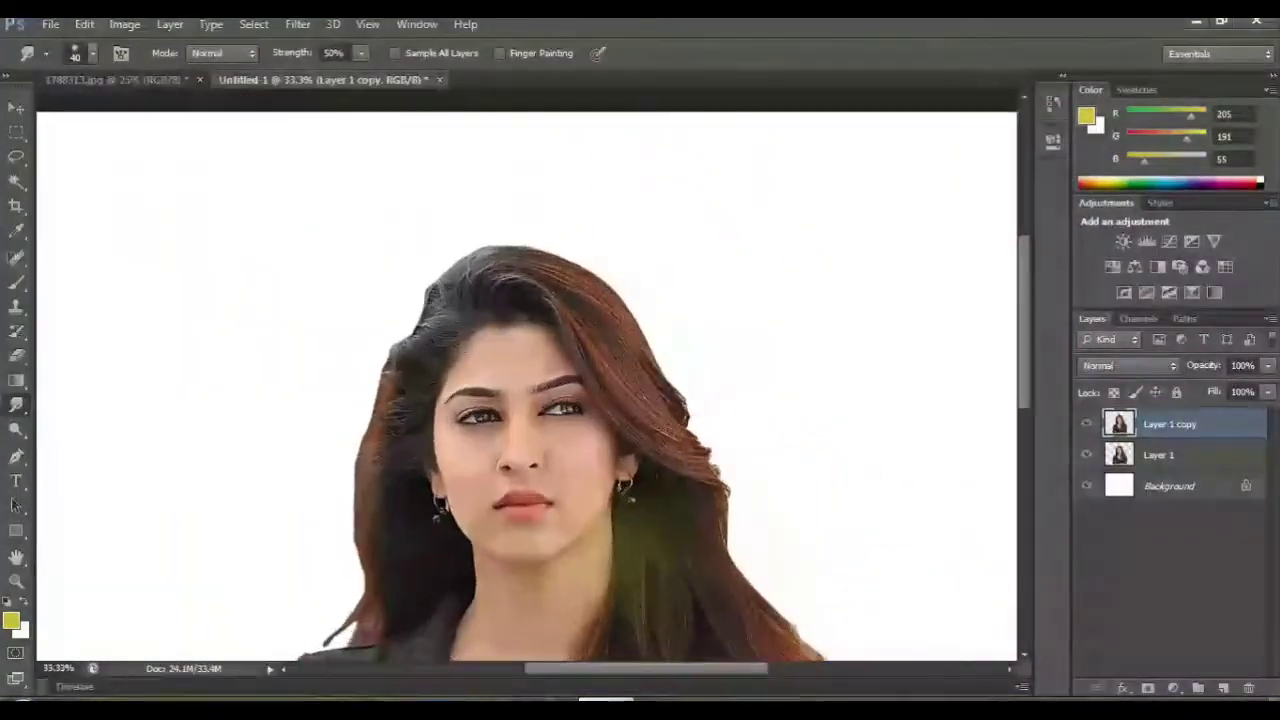
key(ctrl+plus)
key(ctrl+plus)
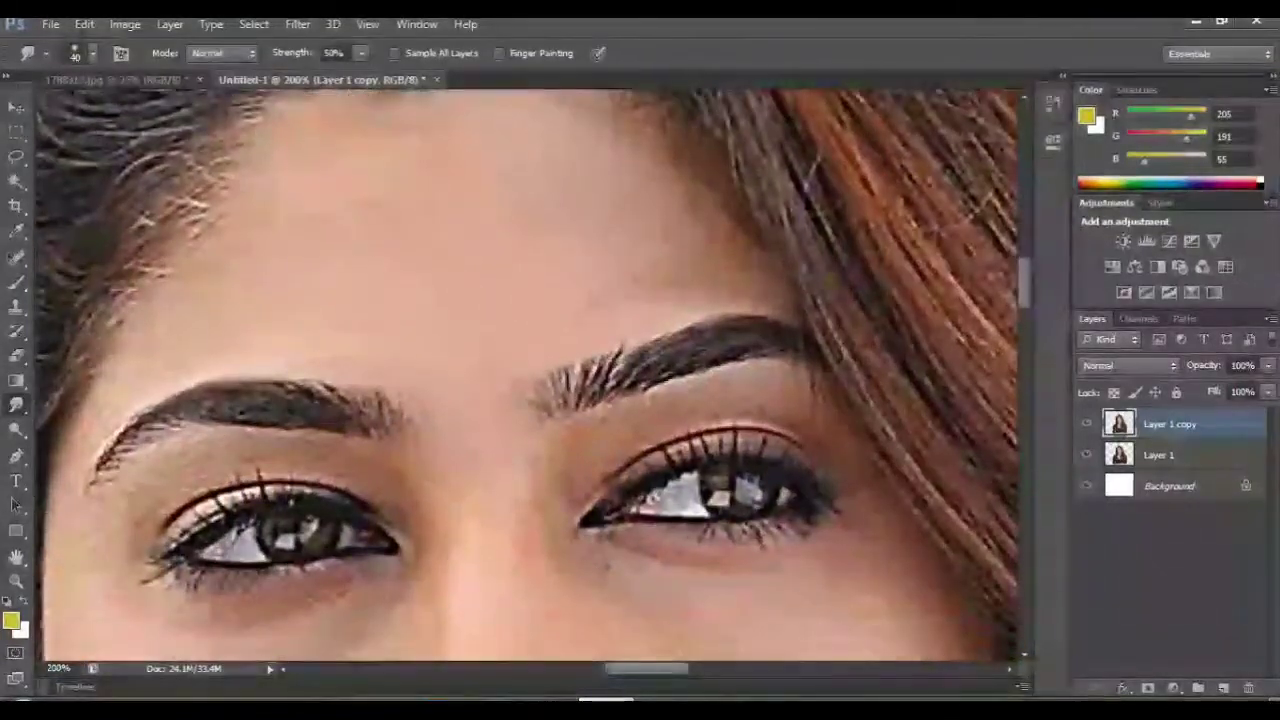
scroll(530, 375, down, 3)
scroll(530, 375, down, 2)
scroll(530, 375, down, 1)
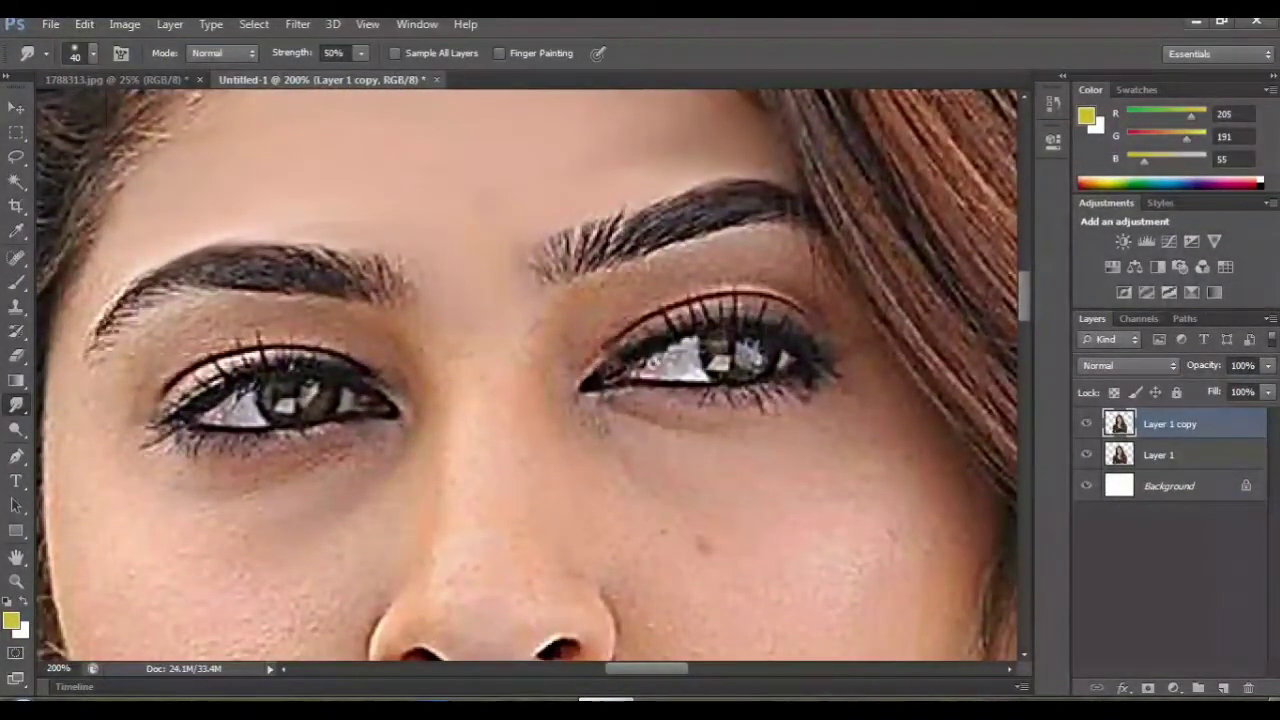
key(ctrl+plus)
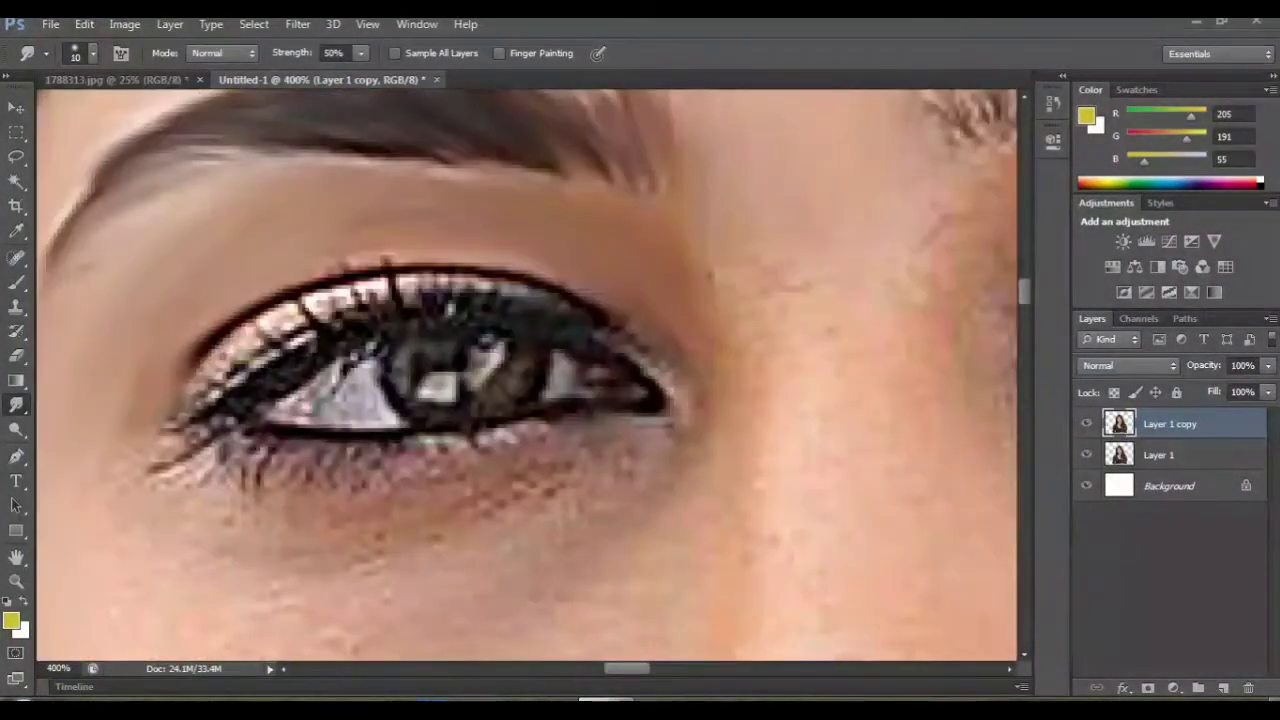
drag(650, 380, 615, 325)
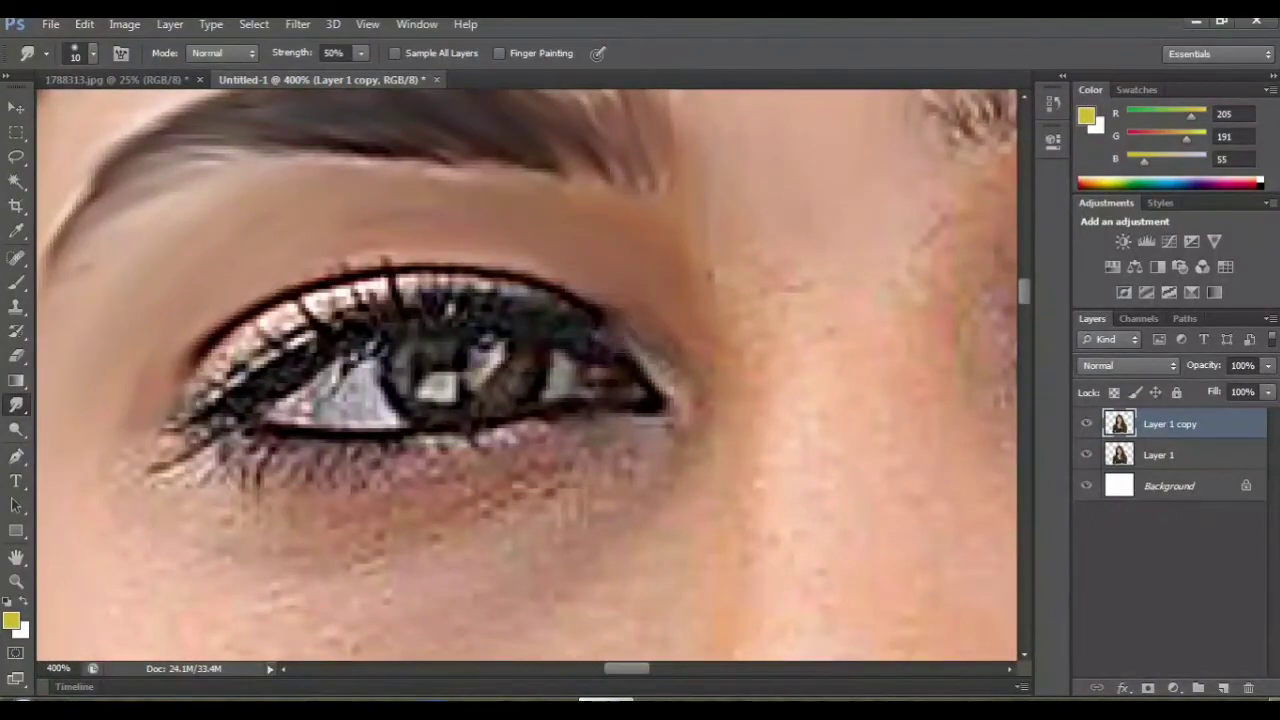
mouse_move(520, 280)
mouse_down()
mouse_move(300, 295)
mouse_move(215, 345)
mouse_move(165, 440)
mouse_move(198, 398)
mouse_move(370, 300)
mouse_move(490, 295)
mouse_move(385, 335)
mouse_move(145, 482)
mouse_up()
mouse_move(252, 442)
mouse_down()
mouse_move(390, 448)
mouse_move(656, 410)
mouse_up()
mouse_move(616, 340)
mouse_down()
mouse_move(656, 386)
mouse_move(605, 392)
mouse_up()
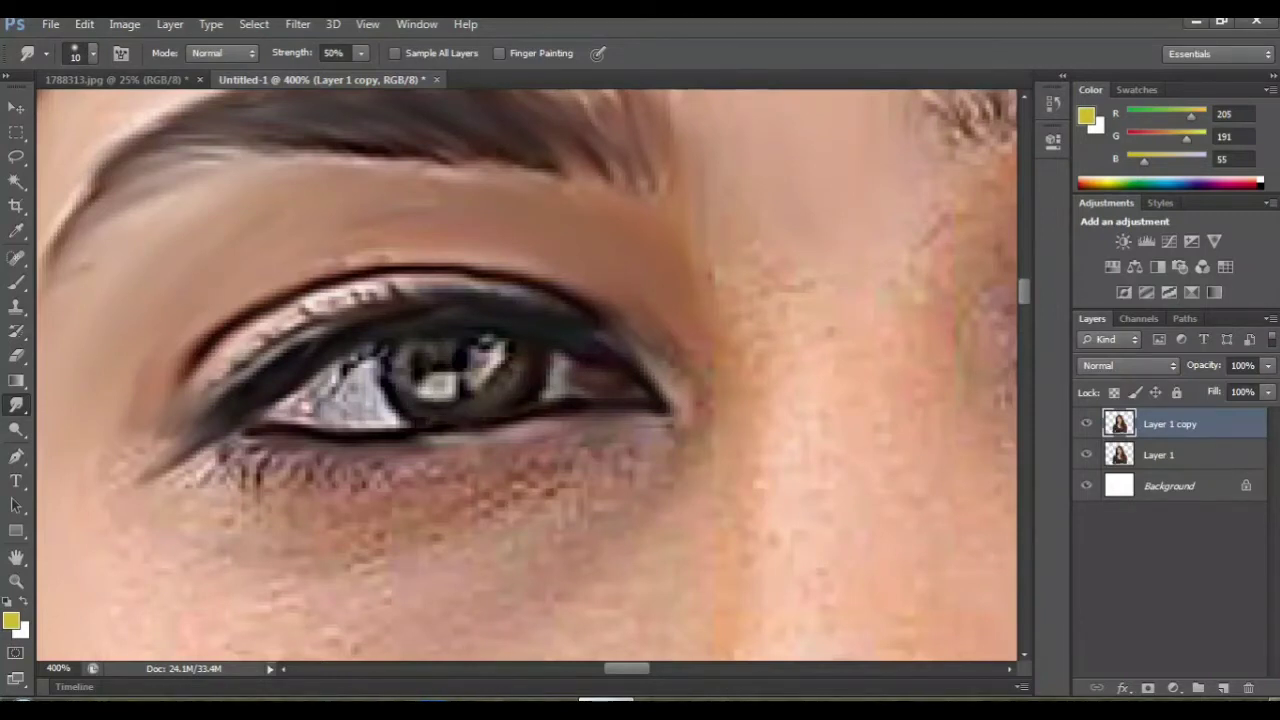
Step: Blend the iris catchlight, clean the eye white, and smooth the lower lashes and under-eye skin
mouse_move(430, 360)
mouse_down()
mouse_move(440, 392)
mouse_move(495, 345)
mouse_up()
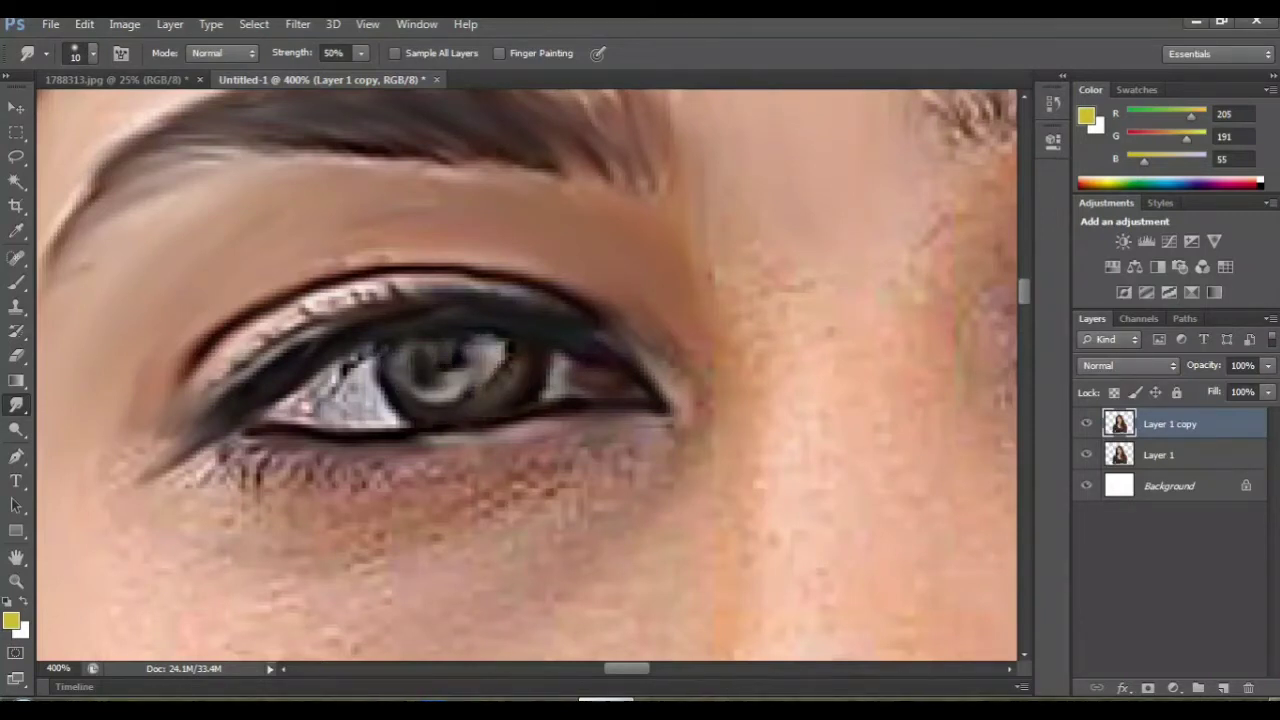
mouse_move(355, 370)
mouse_down()
mouse_move(390, 425)
mouse_move(280, 400)
mouse_move(340, 370)
mouse_up()
scroll(527, 375, down, 2)
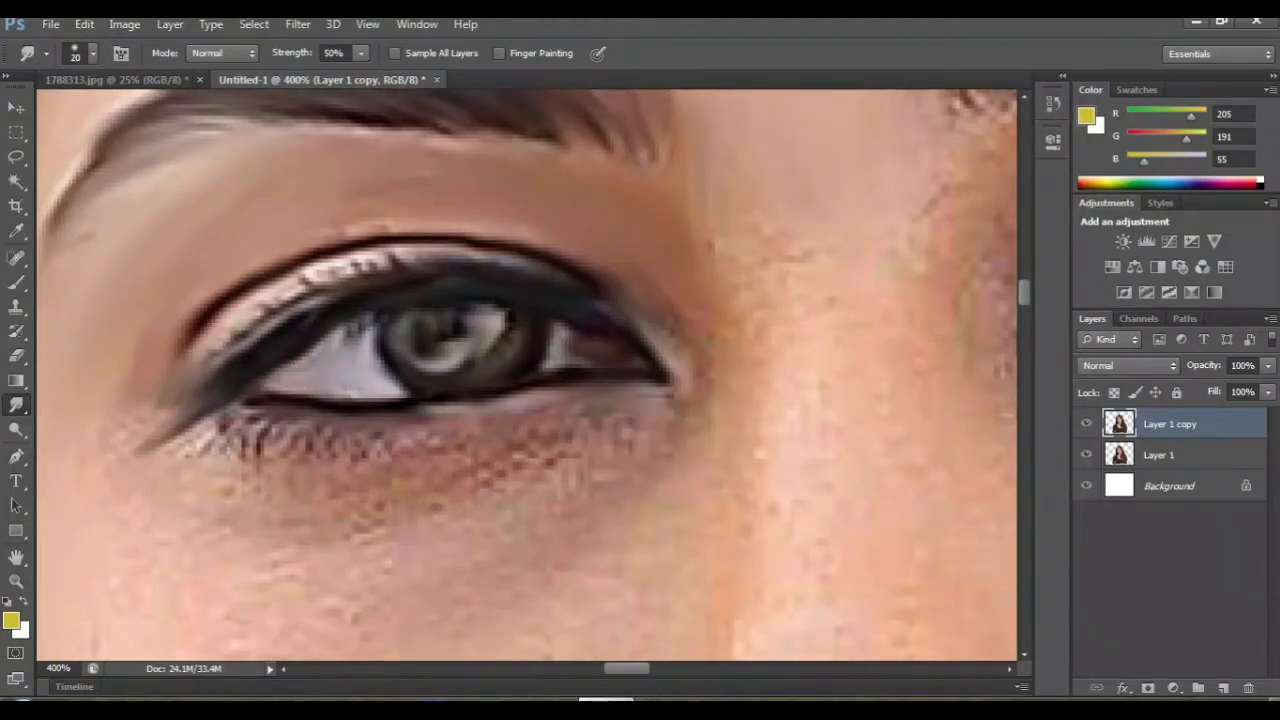
mouse_move(610, 440)
mouse_down()
mouse_move(510, 485)
mouse_move(475, 448)
mouse_move(255, 430)
mouse_move(140, 450)
mouse_up()
drag(385, 515, 180, 570)
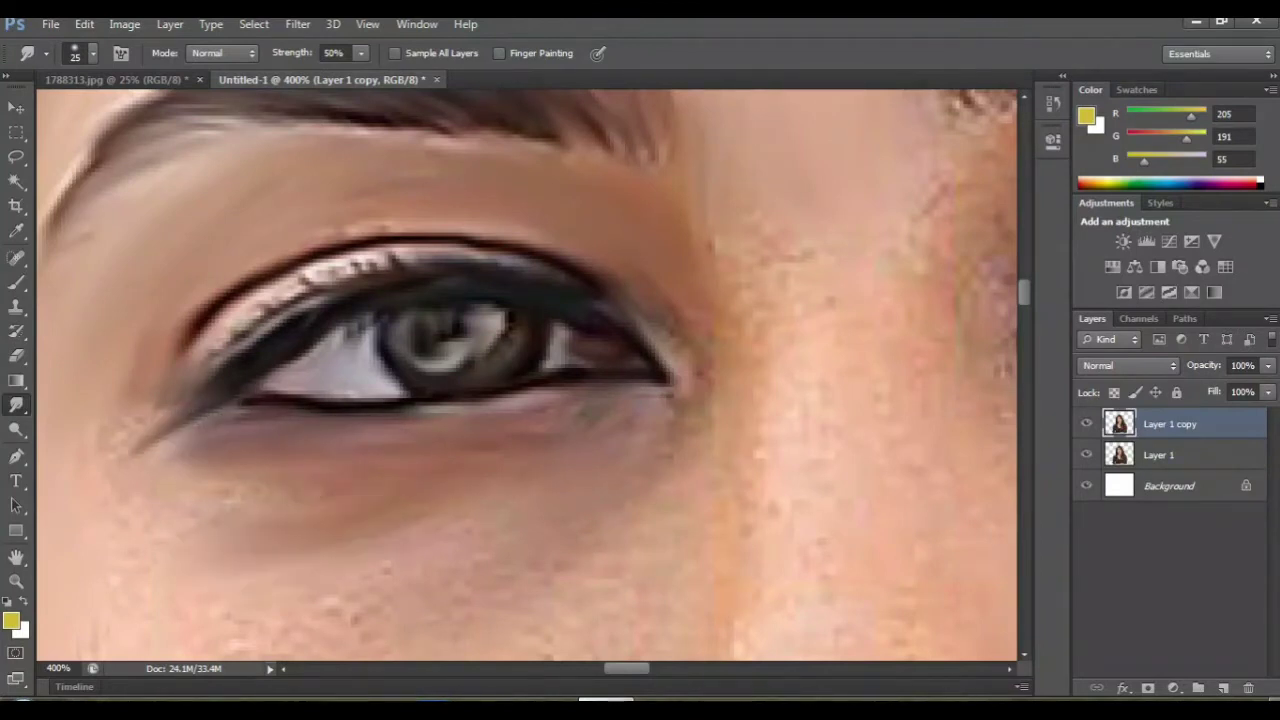
drag(510, 558, 255, 635)
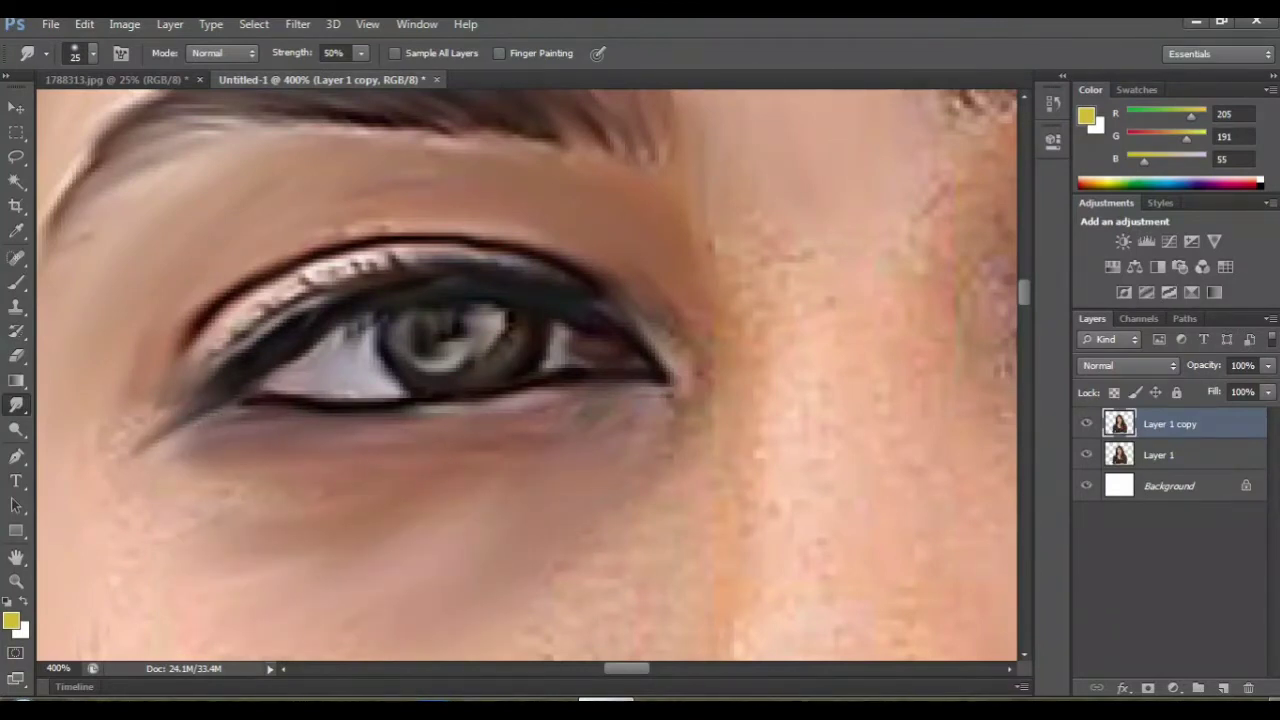
drag(280, 490, 160, 540)
Step: Shrink the Smudge brush to 15 px and zoom from the eyes to the nose and cheek
key(ctrl+0)
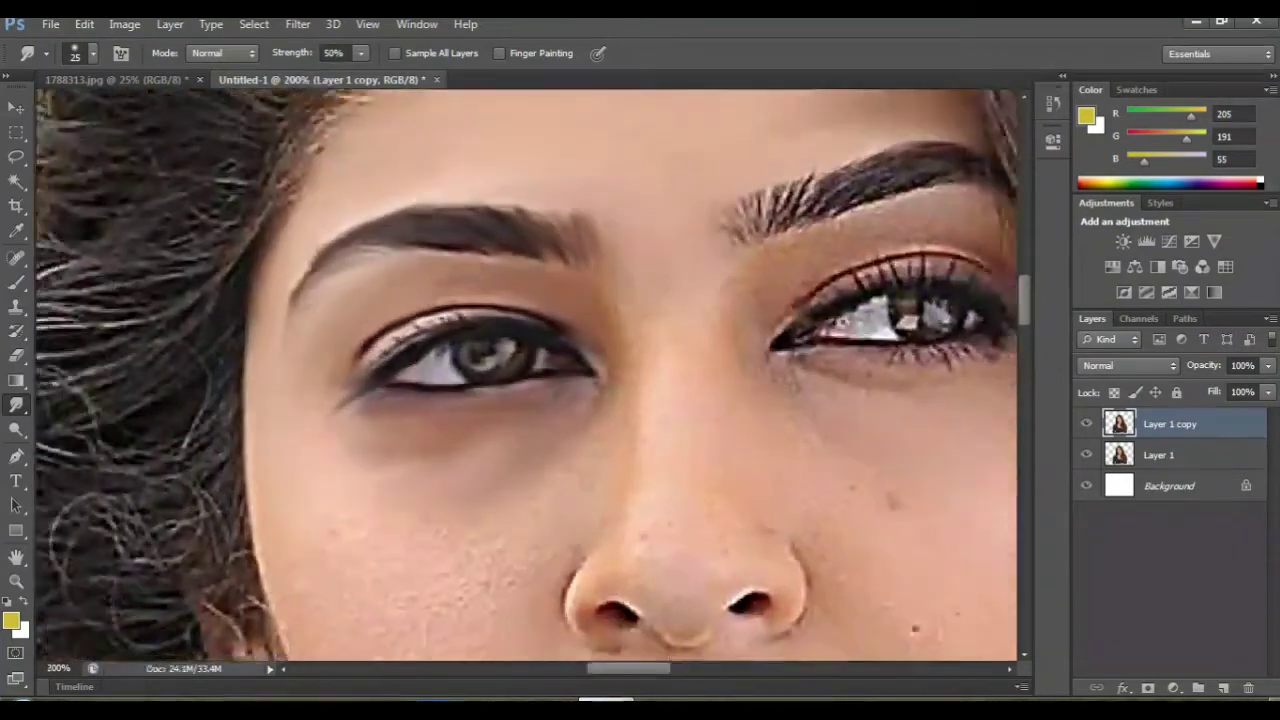
key(ctrl+1)
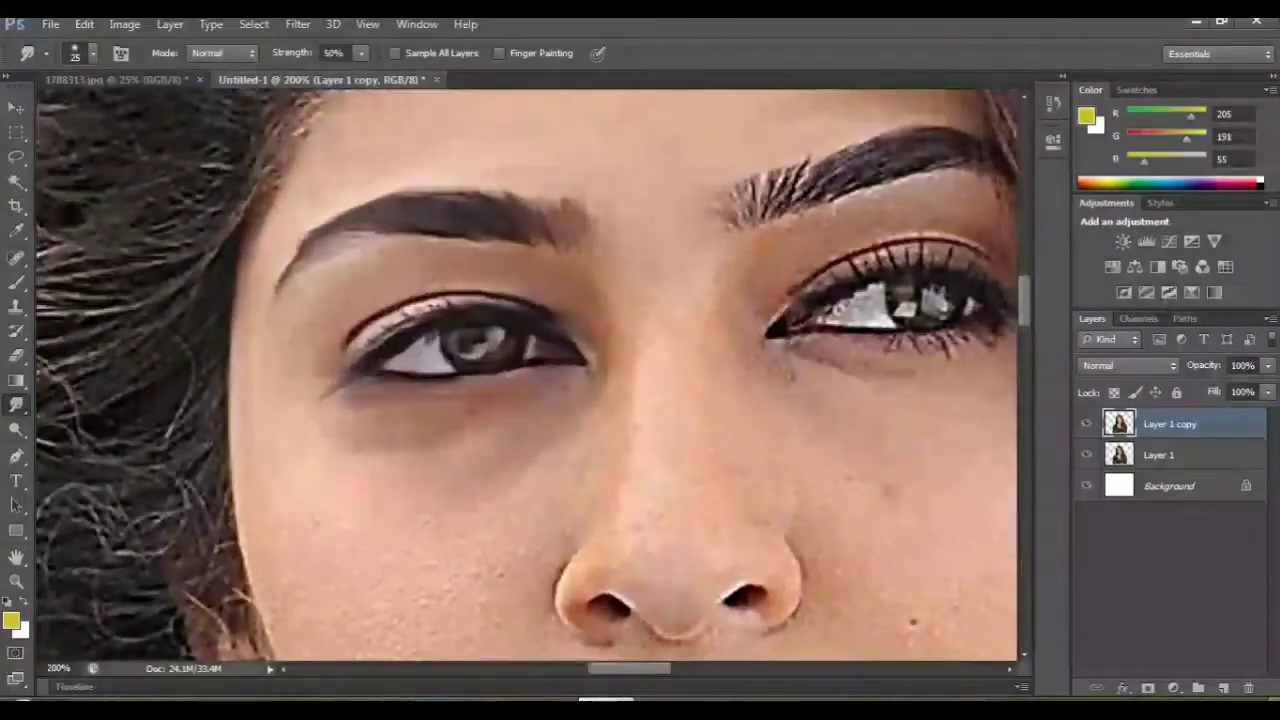
key(bracketleft)
scroll(290, 345, up, 1)
key(ctrl+0)
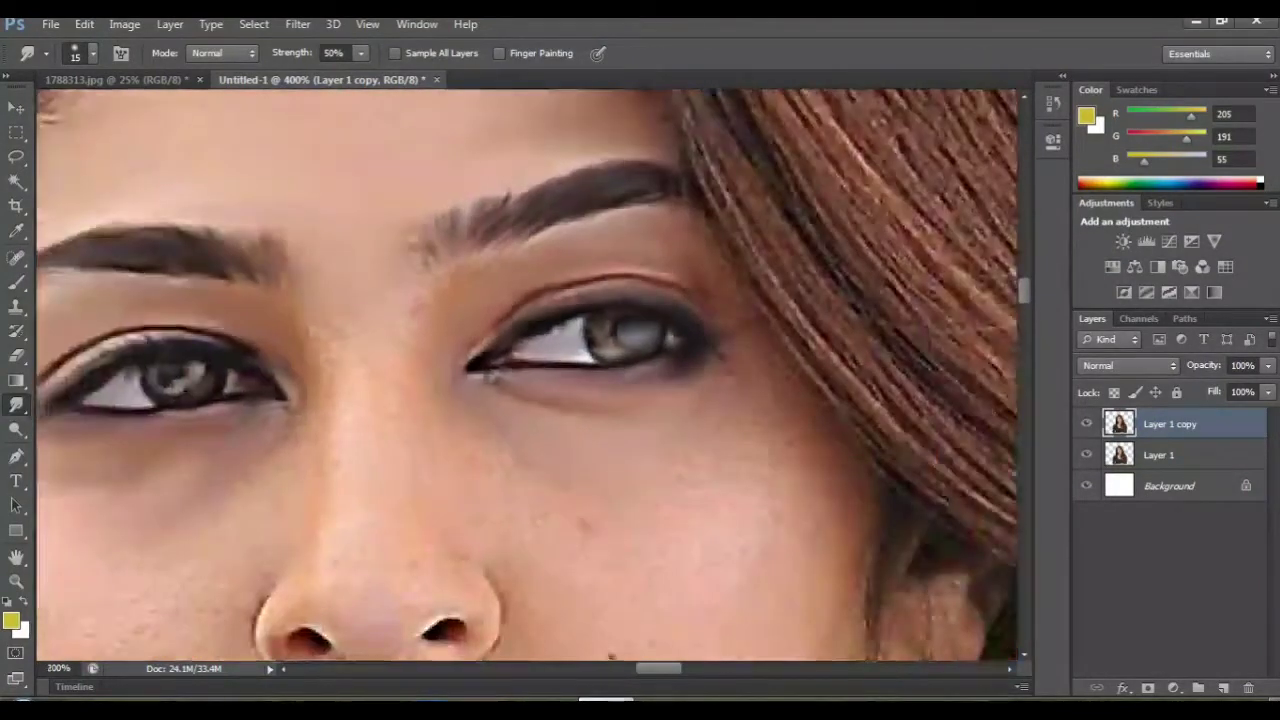
key(ctrl+1)
key(ctrl+plus)
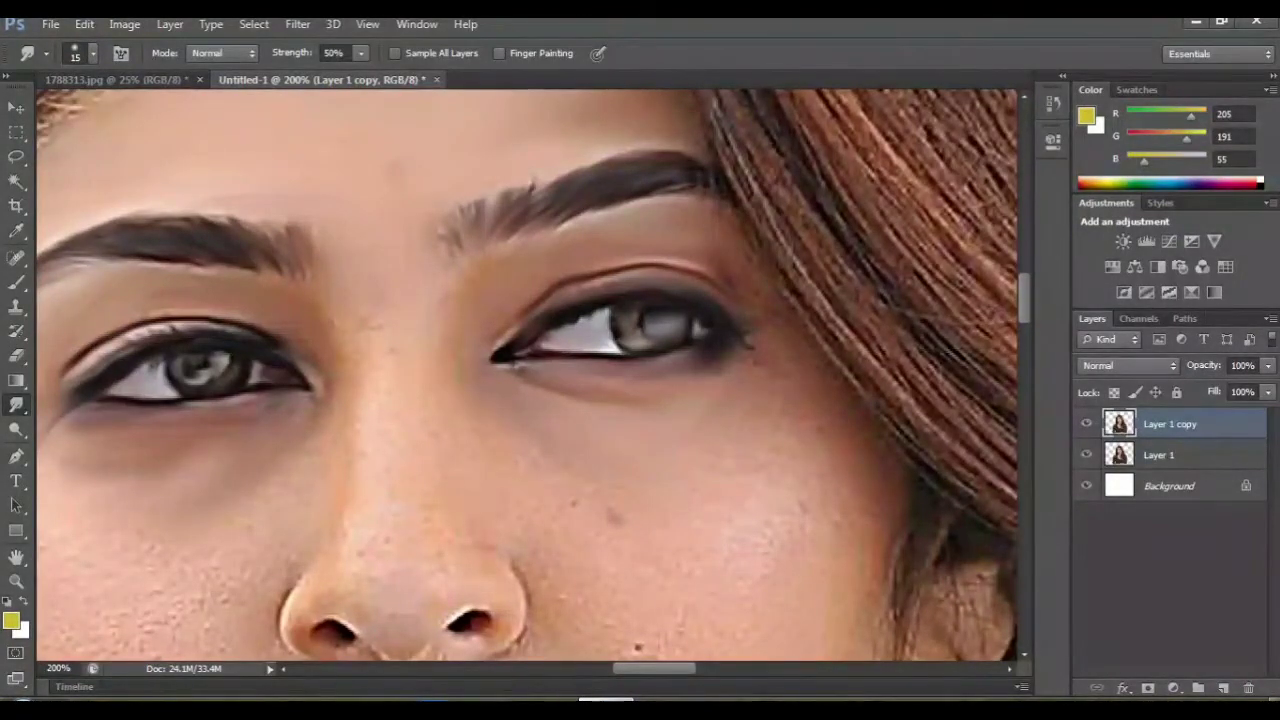
key(ctrl+plus)
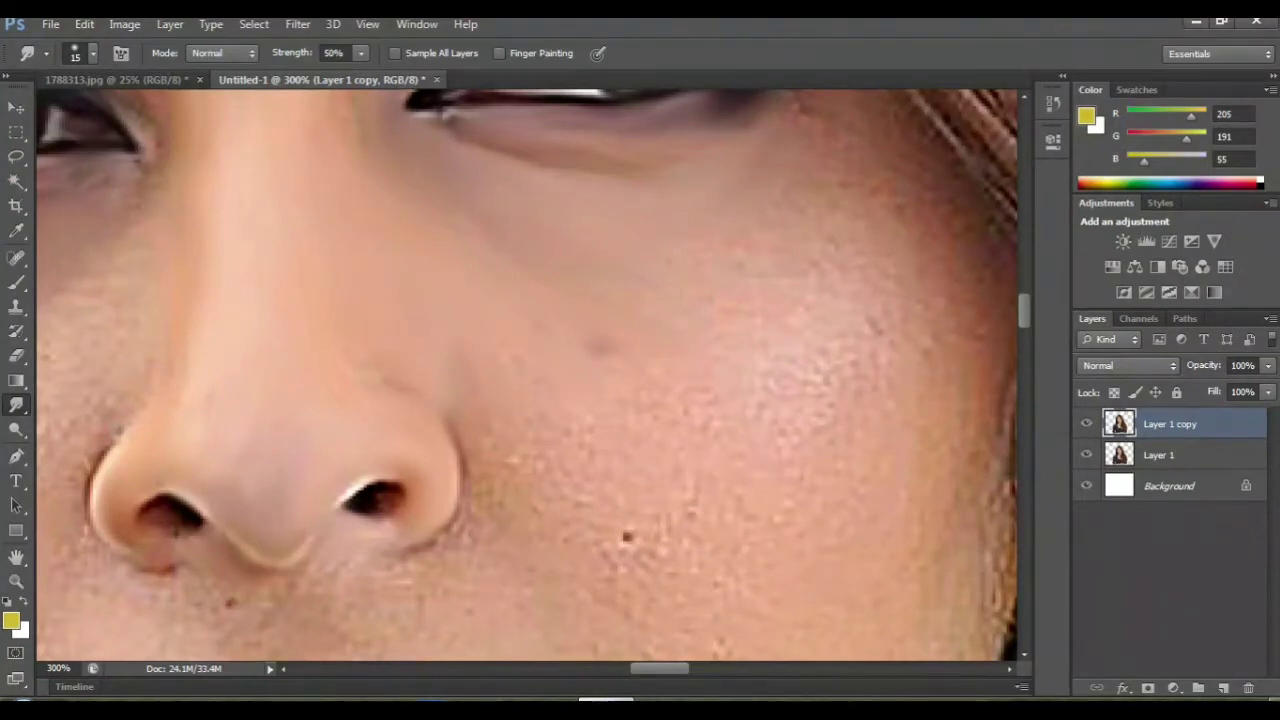
key(ctrl+minus)
key(ctrl+minus)
key(ctrl+plus)
key(ctrl+plus)
key(ctrl+plus)
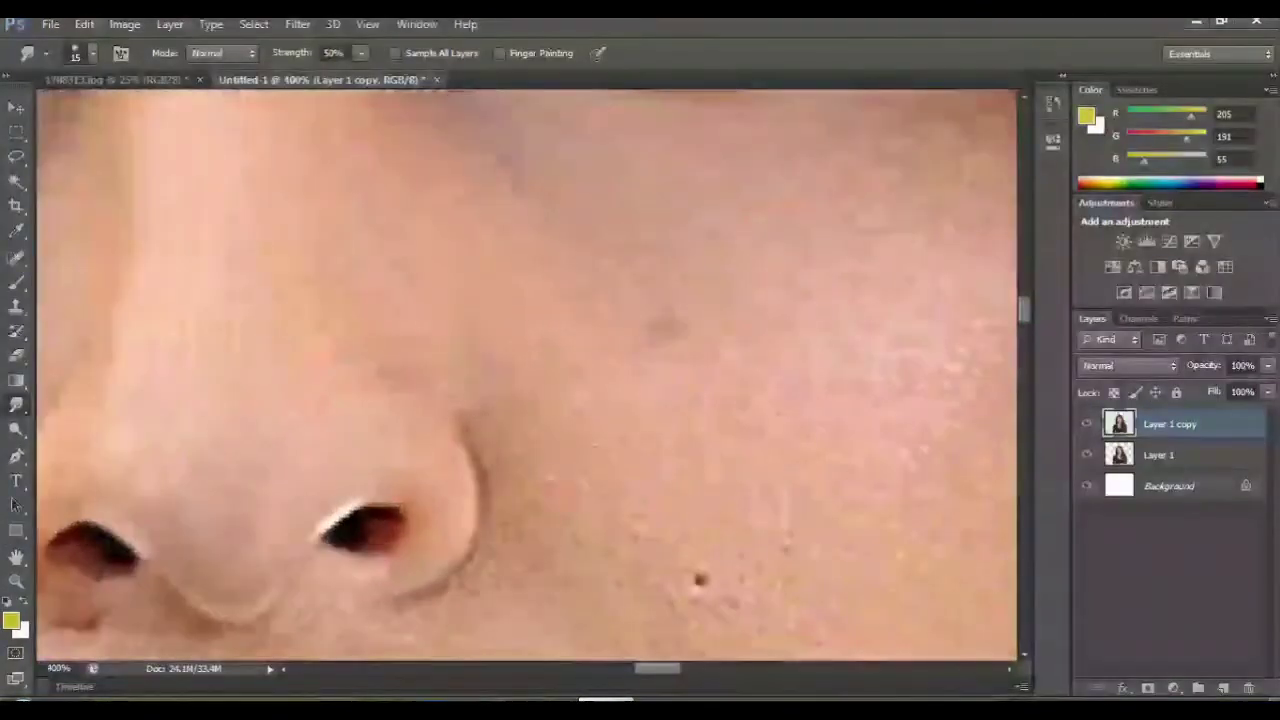
key(ctrl+minus)
key(ctrl+minus)
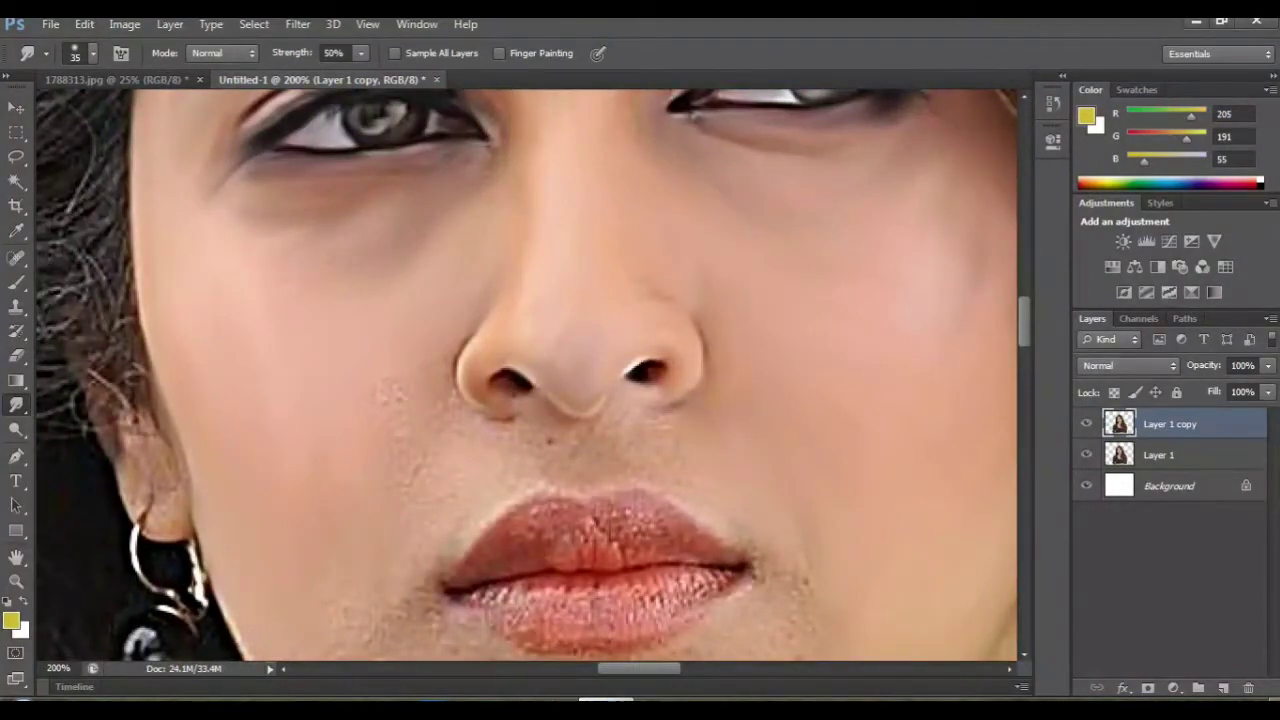
Step: Zoom to 300% on the lips and reduce the Smudge brush to size 20
key(ctrl+minus)
key(ctrl+minus)
key(ctrl+plus)
key(ctrl+plus)
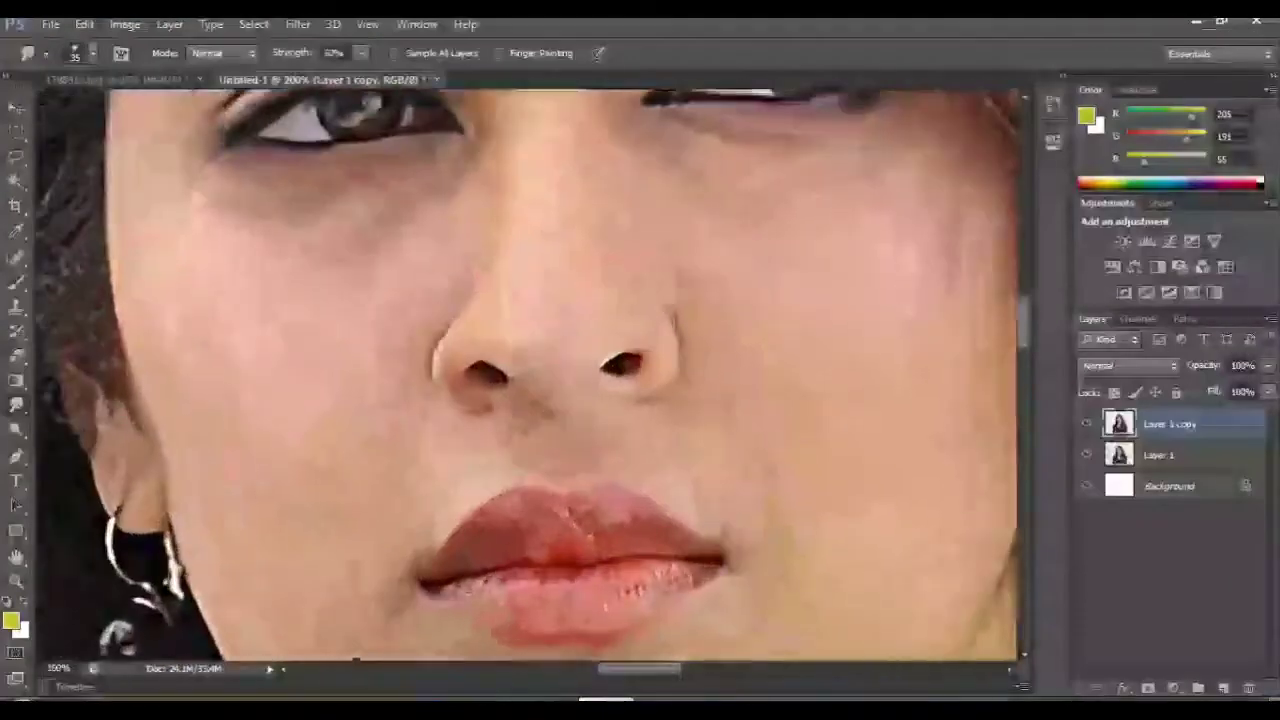
key(ctrl+plus)
key(ctrl+minus)
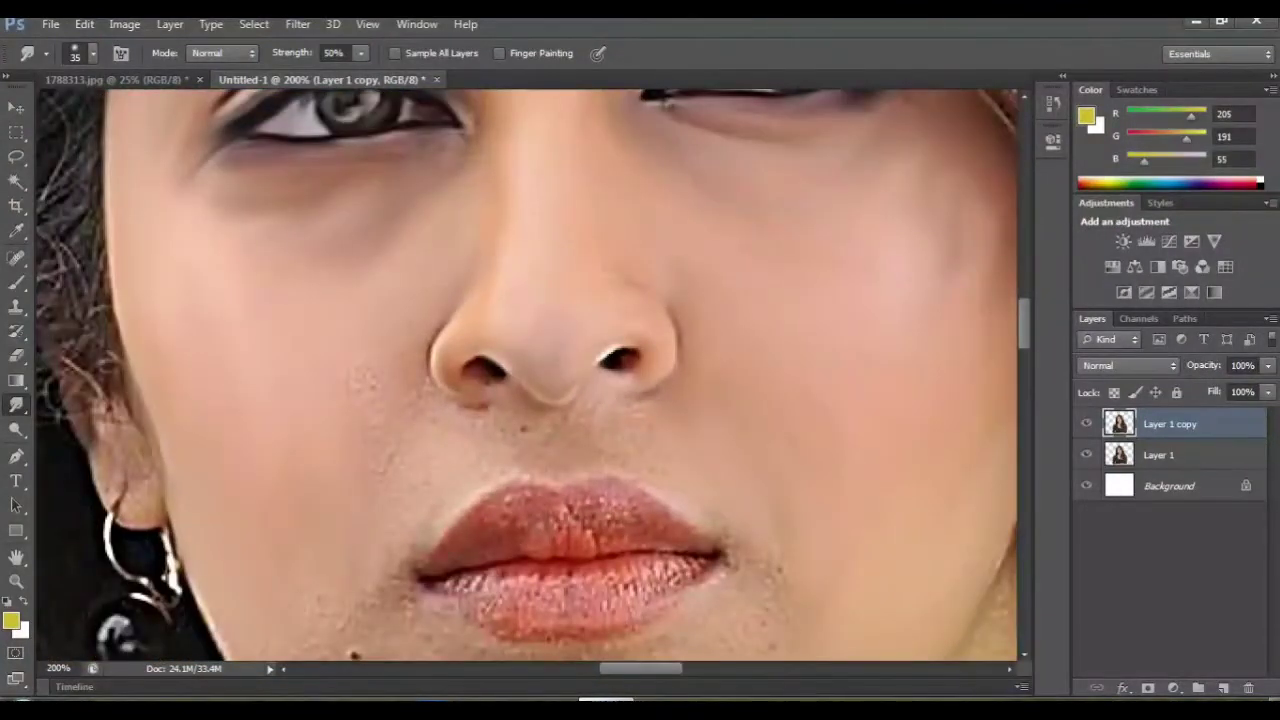
scroll(527, 375, down, 2)
scroll(527, 375, down, 1)
key(ctrl+plus)
key(bracketleft)
key(bracketleft)
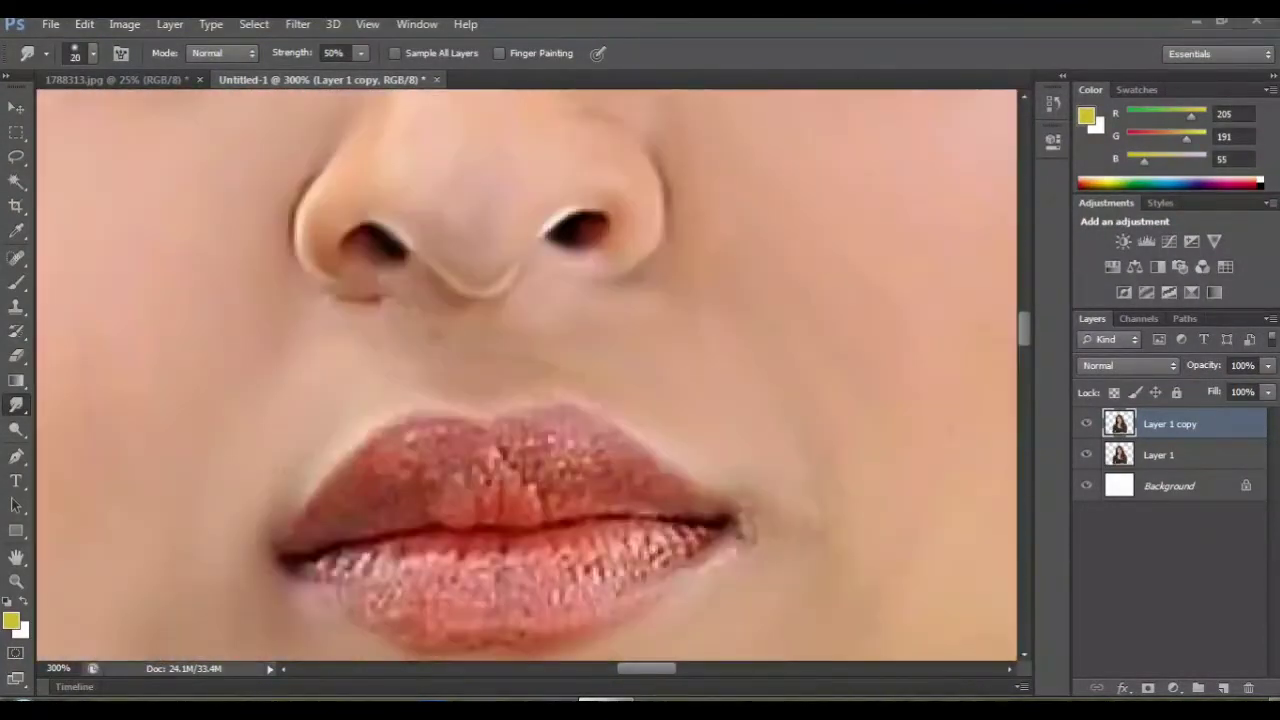
scroll(527, 375, down, 3)
scroll(527, 375, down, 5)
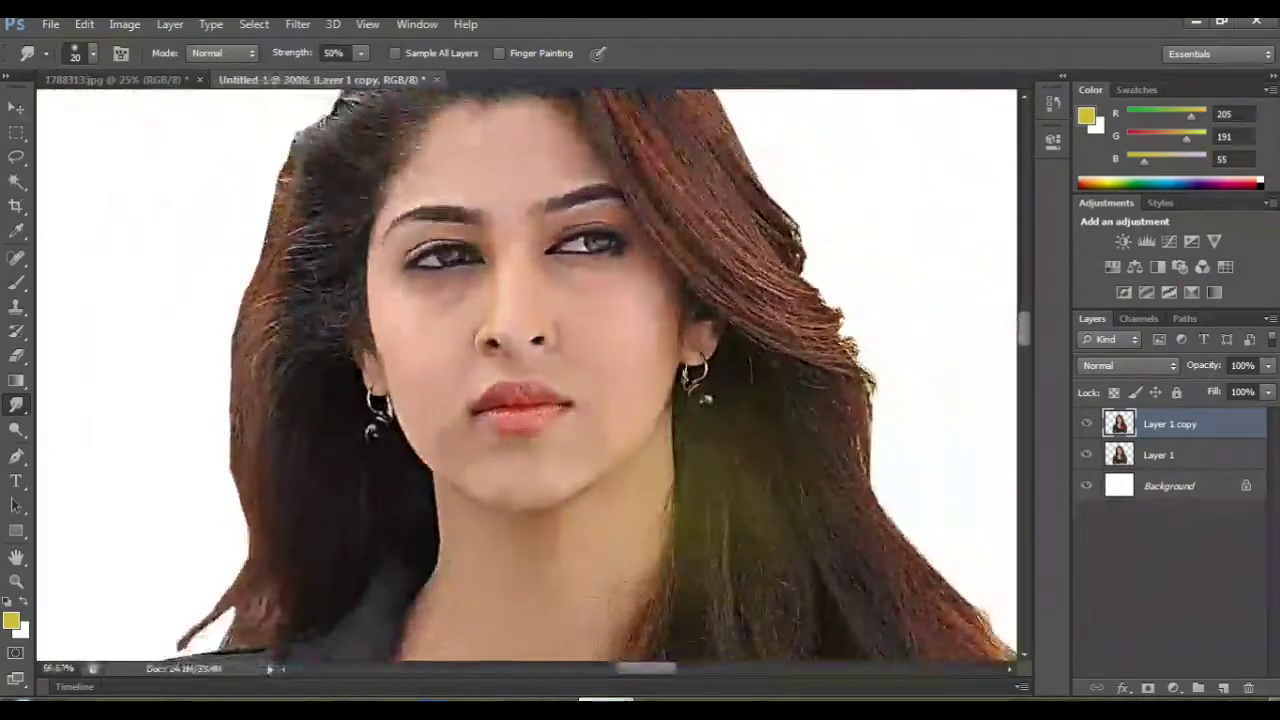
scroll(527, 375, up, 1)
scroll(524, 415, up, 3)
scroll(524, 415, up, 3)
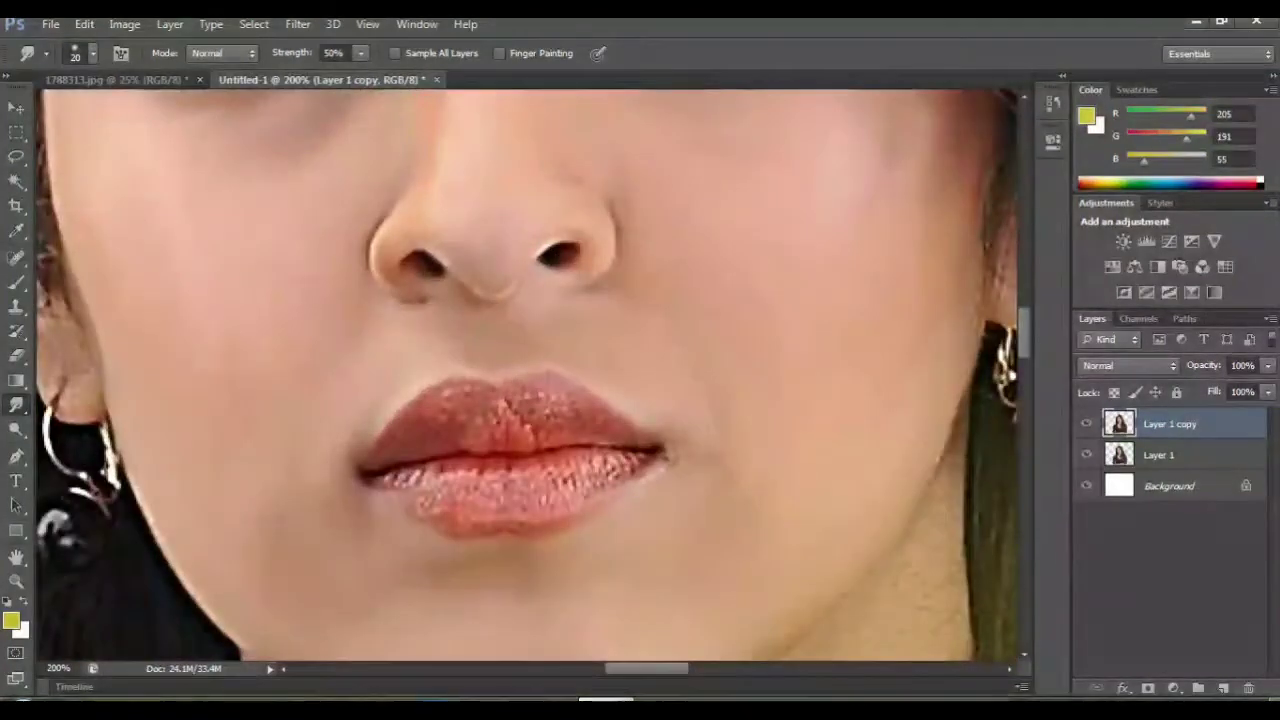
Step: Smudge the upper lip centre and the speckled left half of the lower lip
mouse_move(518, 318)
mouse_down()
mouse_move(520, 360)
mouse_move(626, 368)
mouse_move(540, 340)
mouse_up()
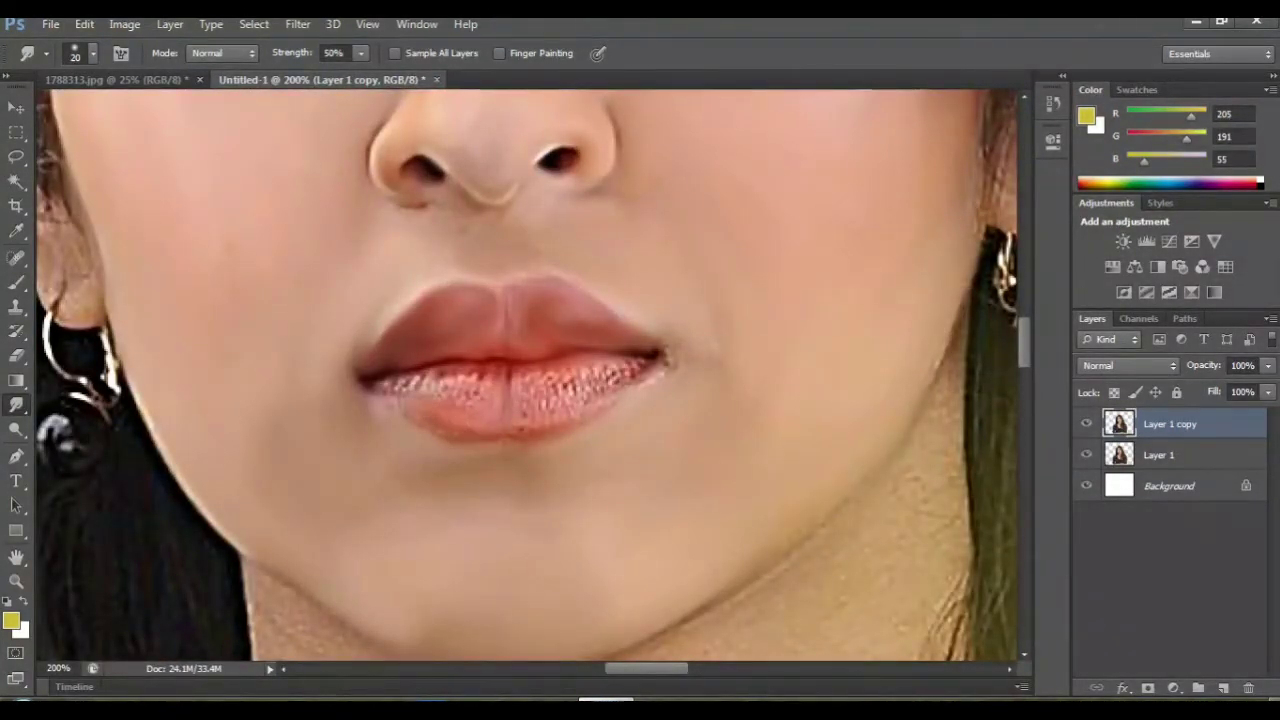
mouse_move(390, 390)
mouse_down()
mouse_move(600, 395)
mouse_move(645, 370)
mouse_move(540, 395)
mouse_up()
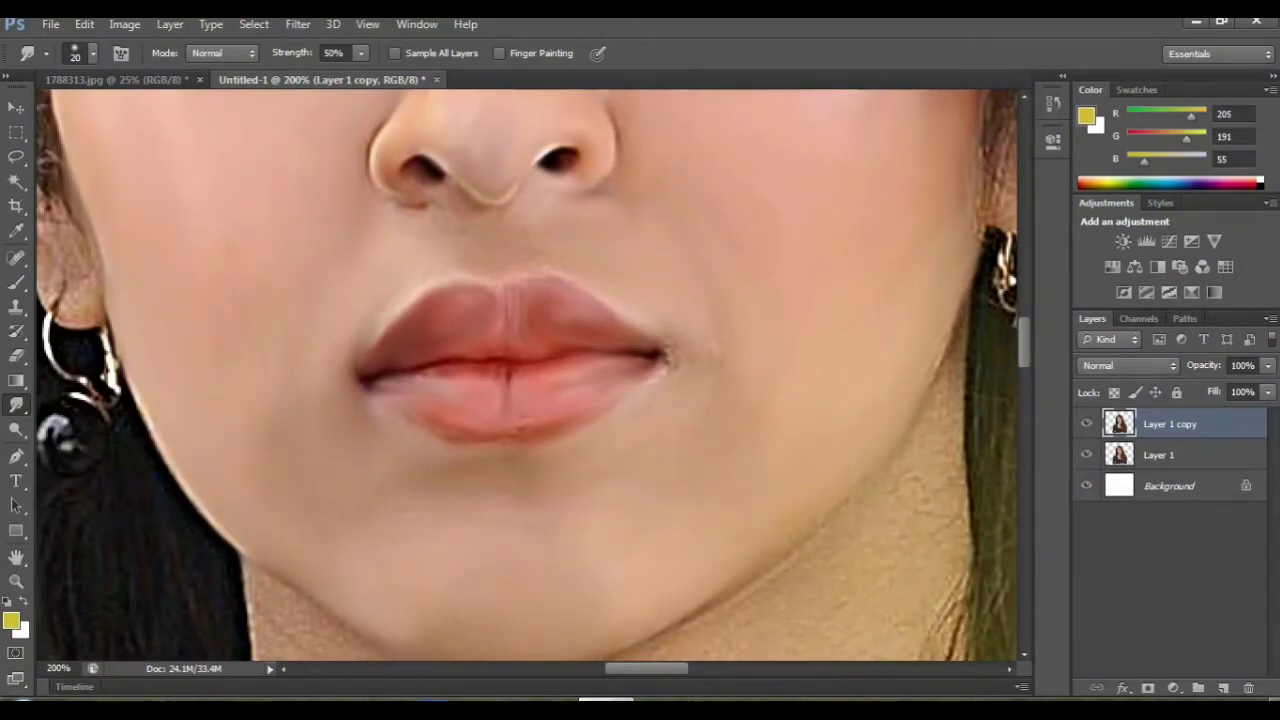
scroll(532, 376, up, 3)
scroll(532, 376, up, 4)
scroll(532, 376, up, 1)
scroll(532, 376, up, 1)
key(ctrl+minus)
key(ctrl+minus)
key(ctrl+minus)
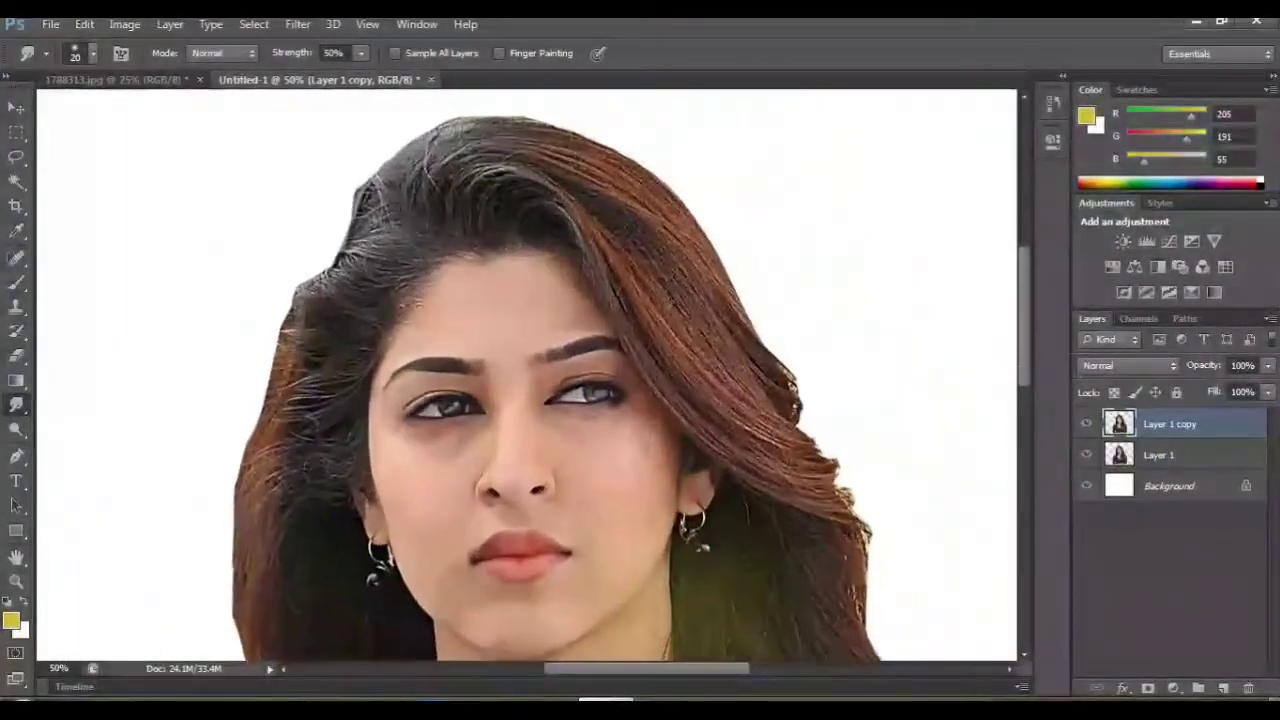
Step: Enlarge the Smudge brush to size 40 and smooth the dark hair near the parting
key(ctrl+plus)
key(ctrl+plus)
scroll(530, 380, up, 3)
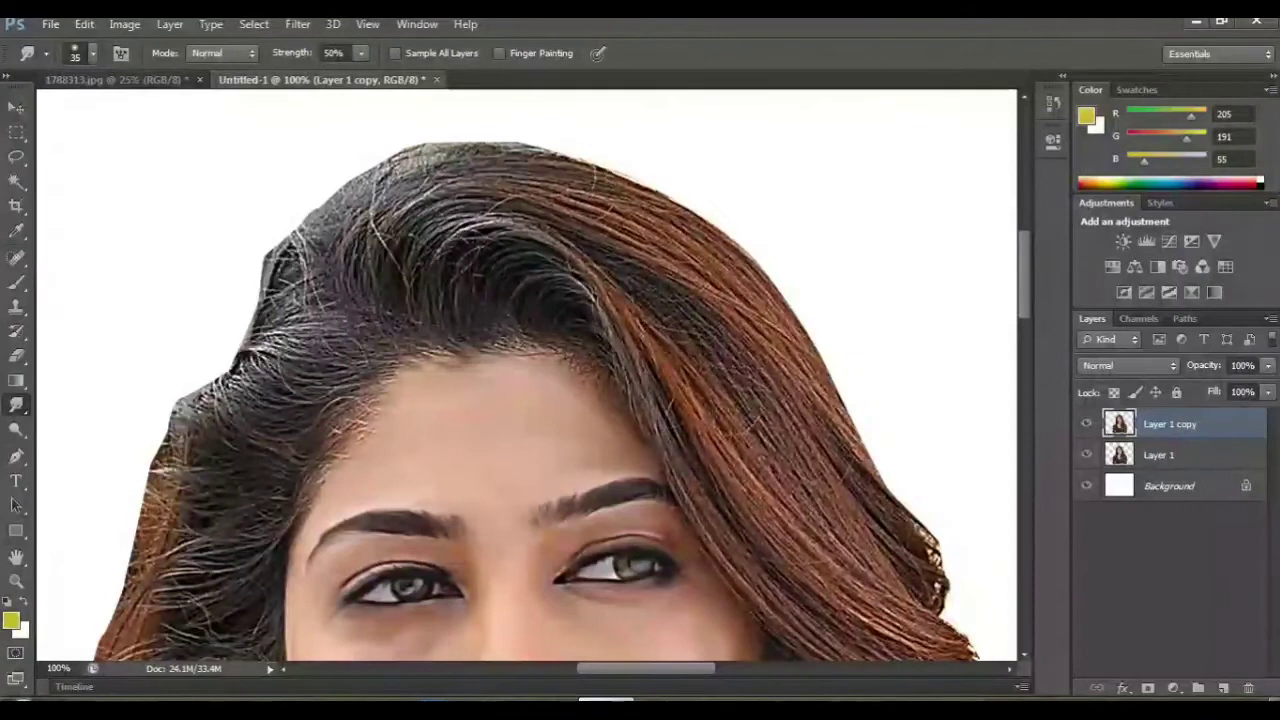
key(bracketright)
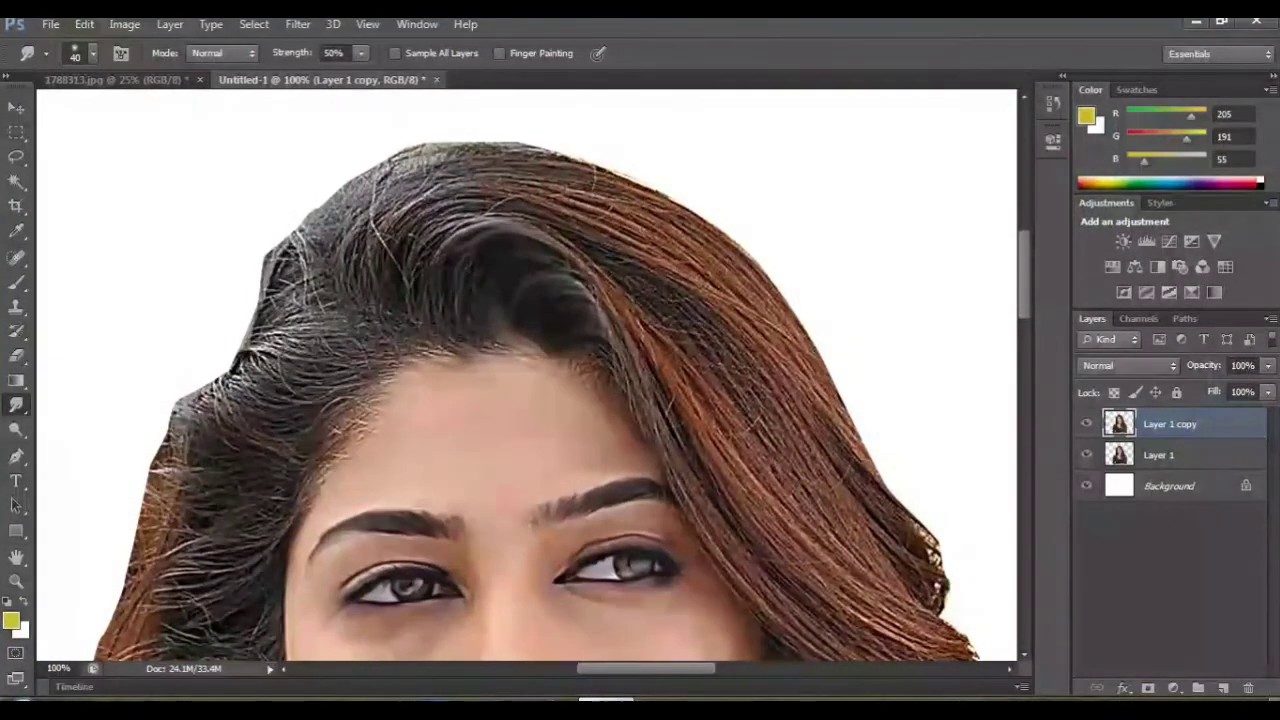
drag(497, 340, 450, 238)
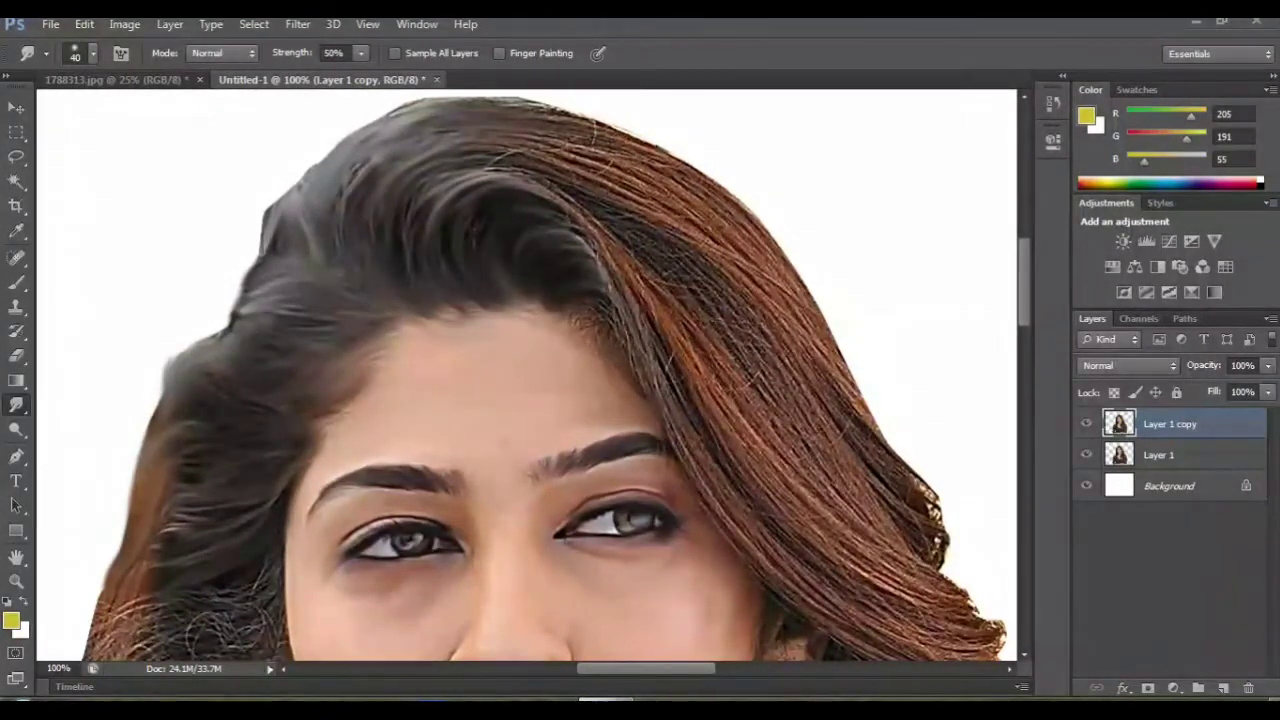
Step: Smear the hair along the top-right edge into long smooth streaks
scroll(530, 375, down, 5)
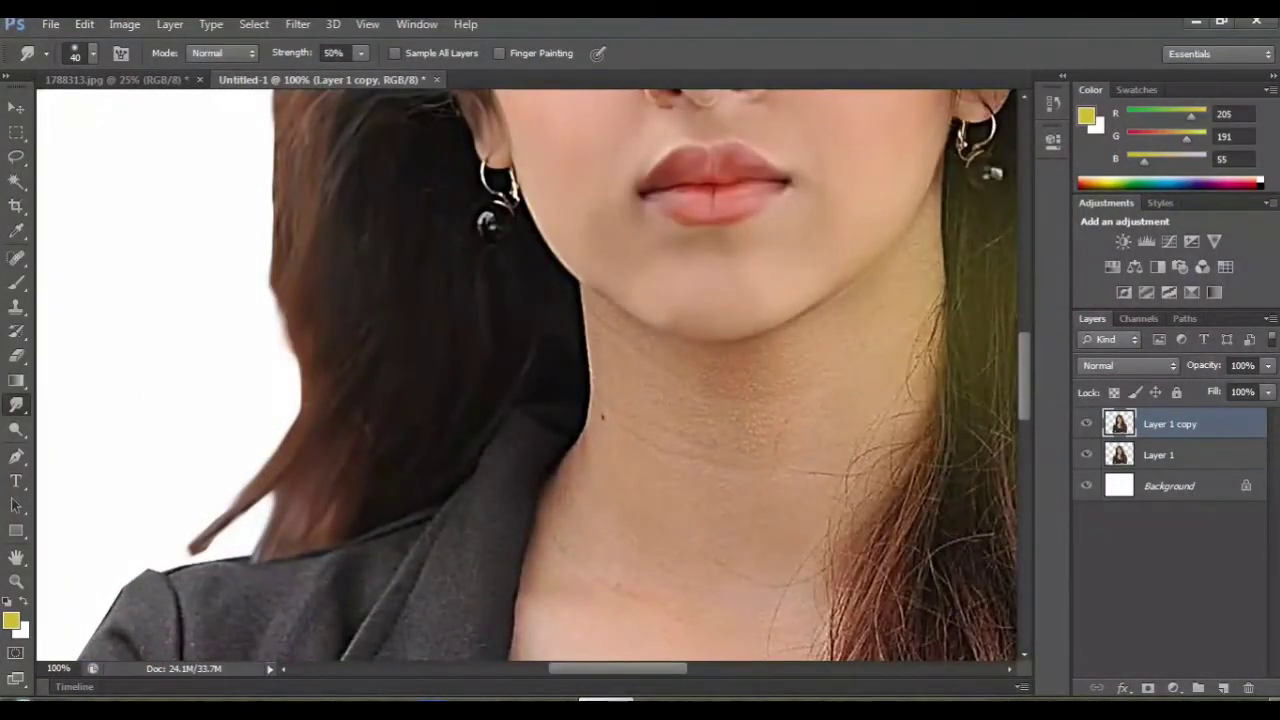
key(ctrl+minus)
key(ctrl+minus)
key(ctrl+minus)
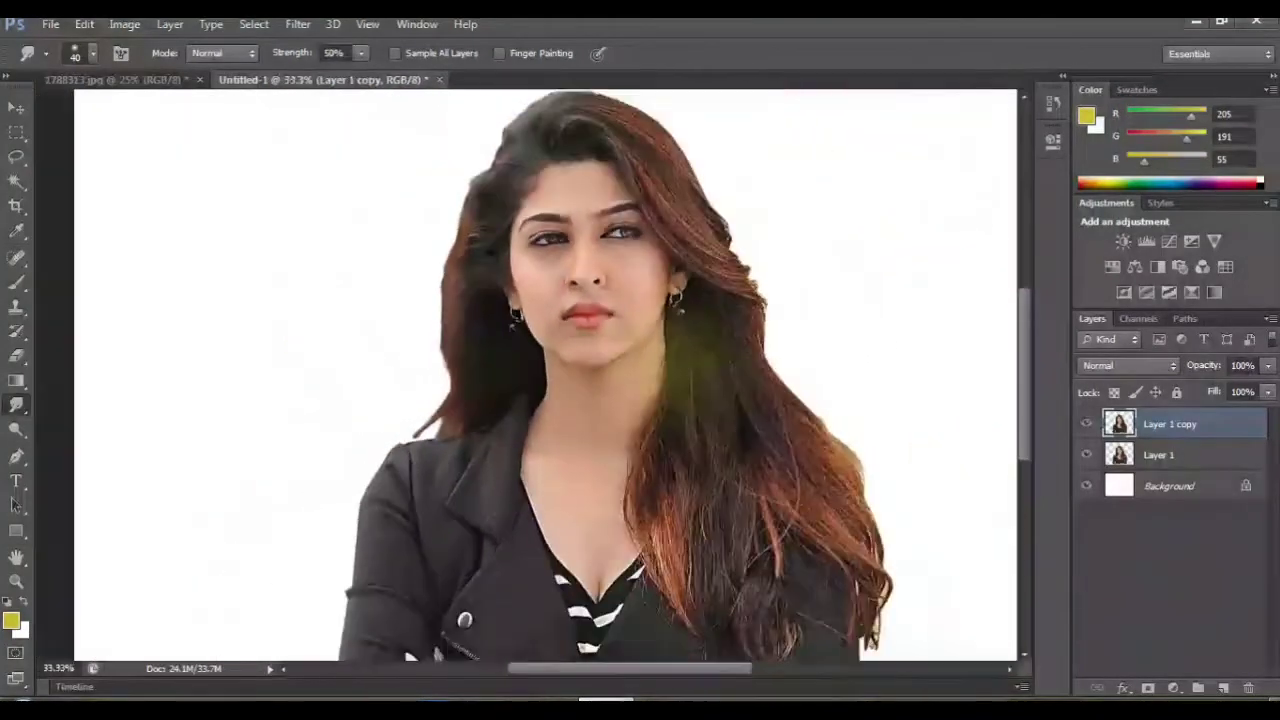
scroll(540, 380, up, 3)
scroll(540, 380, up, 2)
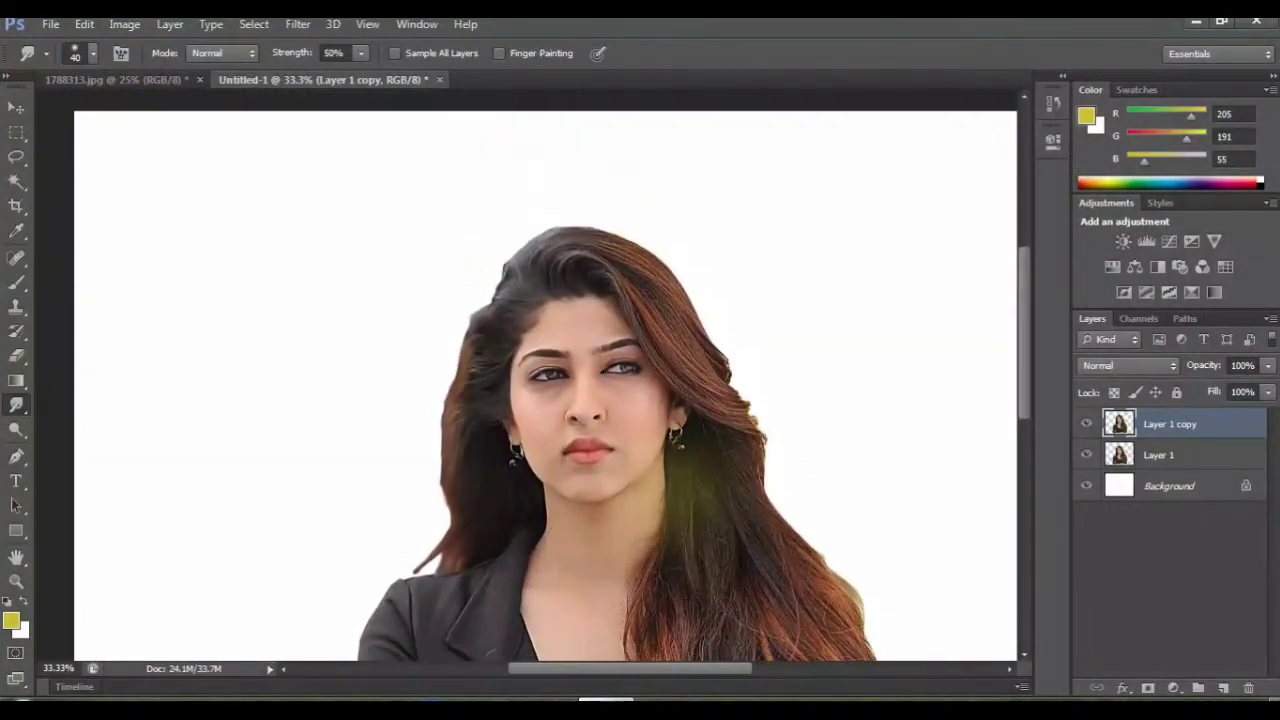
key(ctrl+plus)
key(ctrl+plus)
key(ctrl+plus)
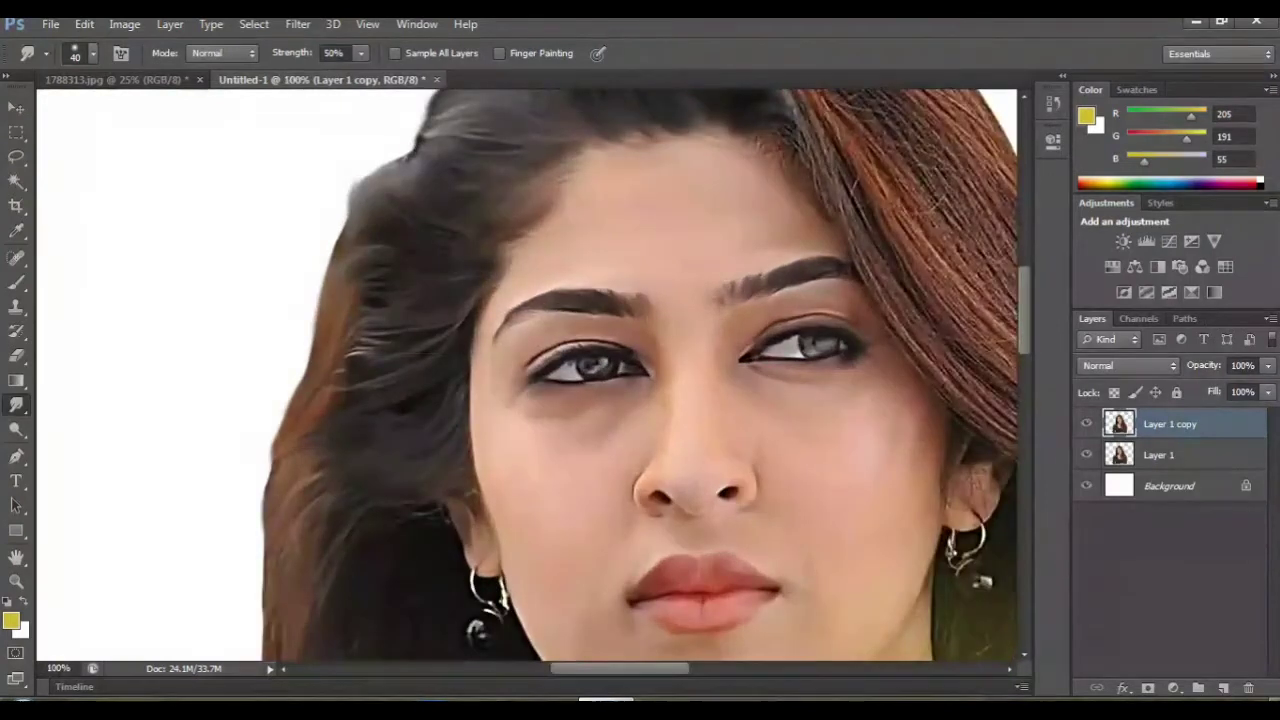
scroll(530, 375, up, 2)
scroll(527, 375, up, 2)
scroll(527, 375, up, 2)
scroll(527, 375, right, 5)
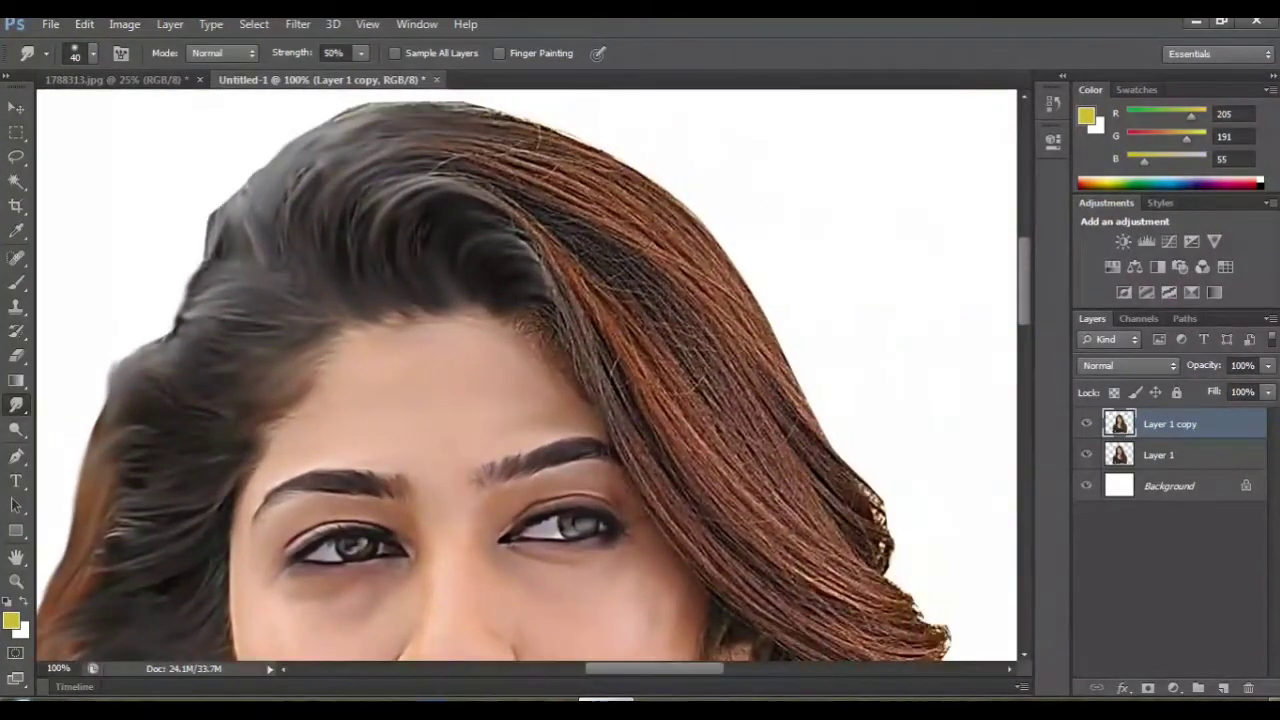
scroll(527, 375, up, 3)
drag(440, 240, 690, 322)
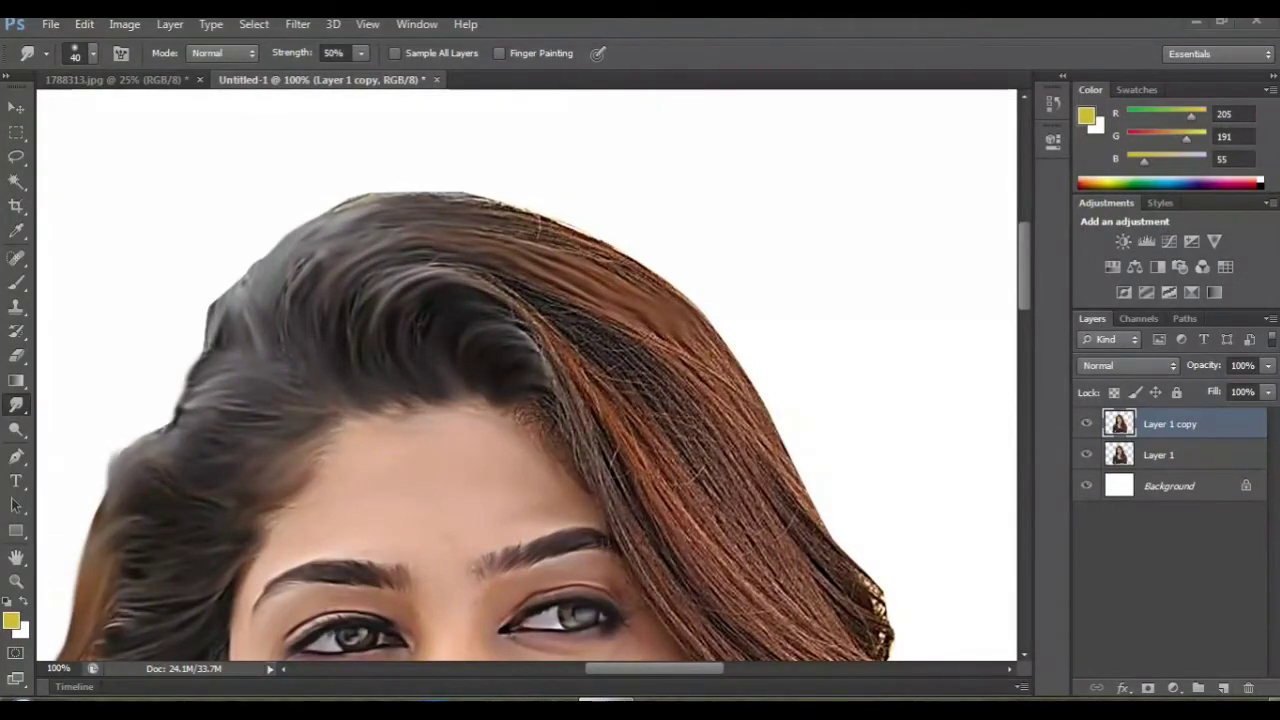
drag(520, 250, 805, 585)
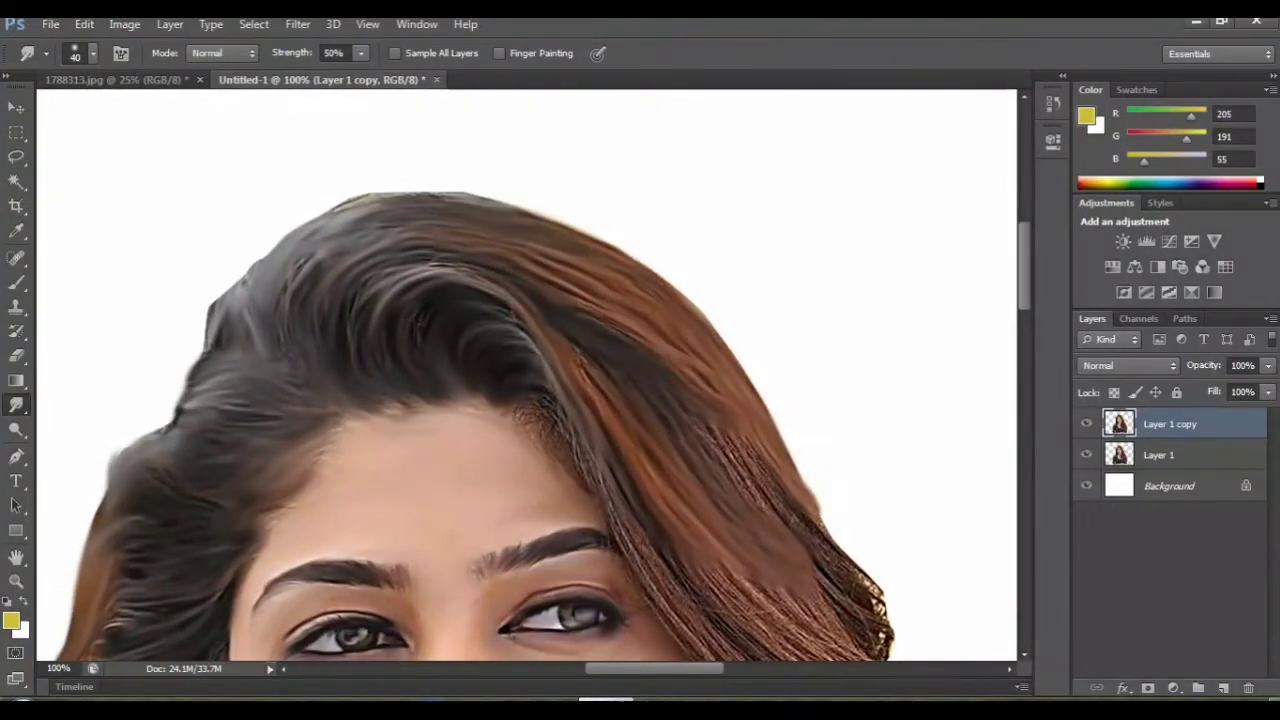
Step: Smudge the central strand and the hair along the right edge beside the cheek
drag(735, 435, 845, 570)
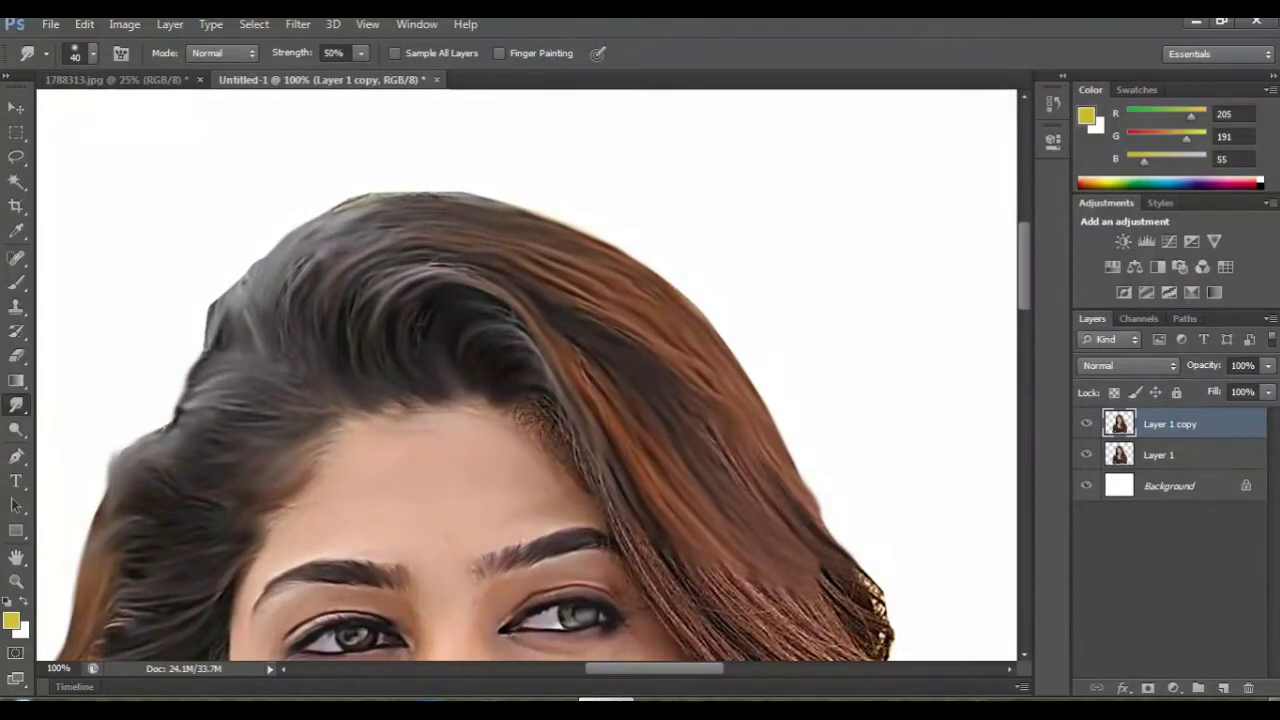
drag(722, 445, 770, 510)
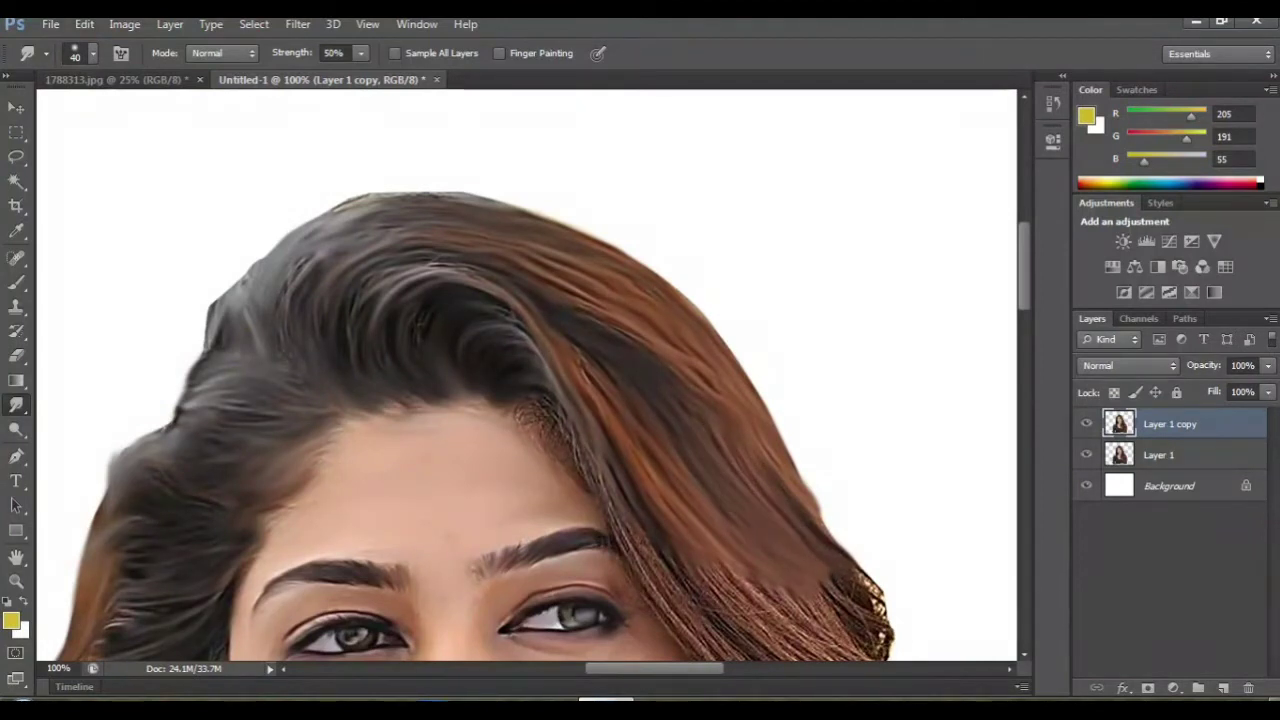
mouse_move(540, 418)
mouse_down()
mouse_move(588, 457)
mouse_move(690, 620)
mouse_up()
scroll(533, 375, down, 3)
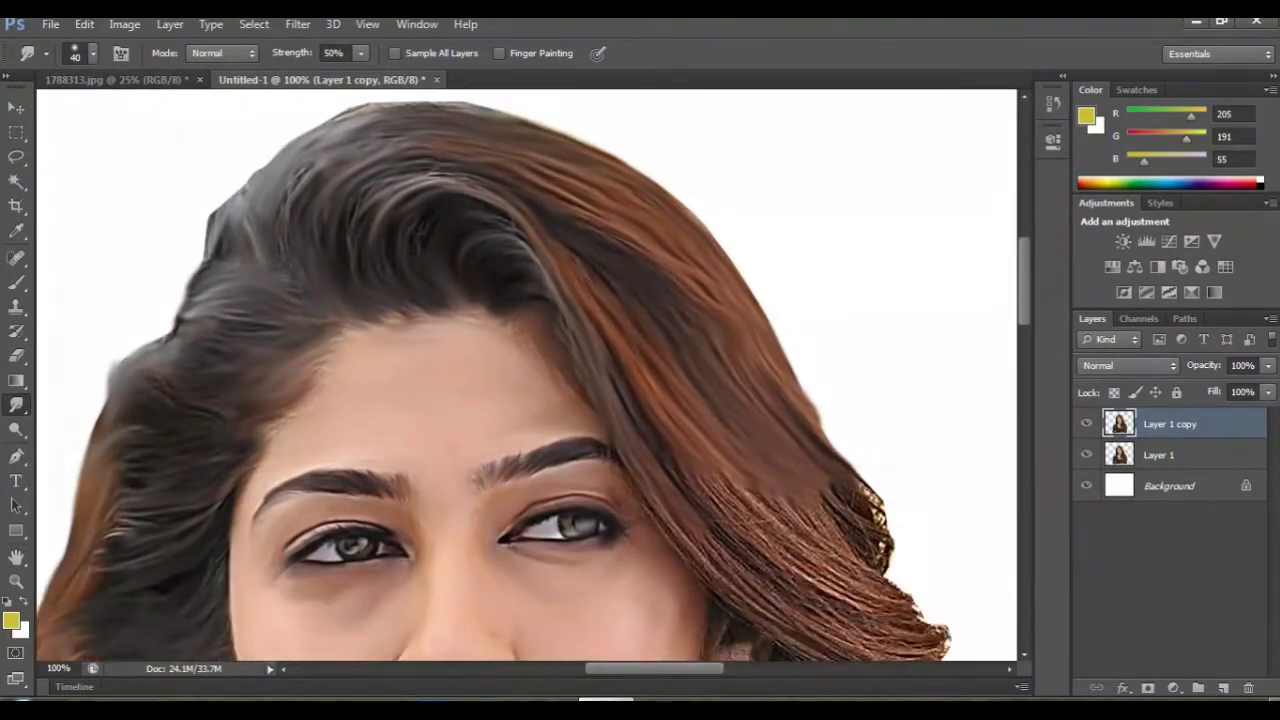
scroll(533, 375, down, 2)
drag(686, 408, 805, 540)
mouse_move(718, 410)
mouse_down()
mouse_move(765, 495)
mouse_move(840, 535)
mouse_up()
drag(600, 500, 495, 190)
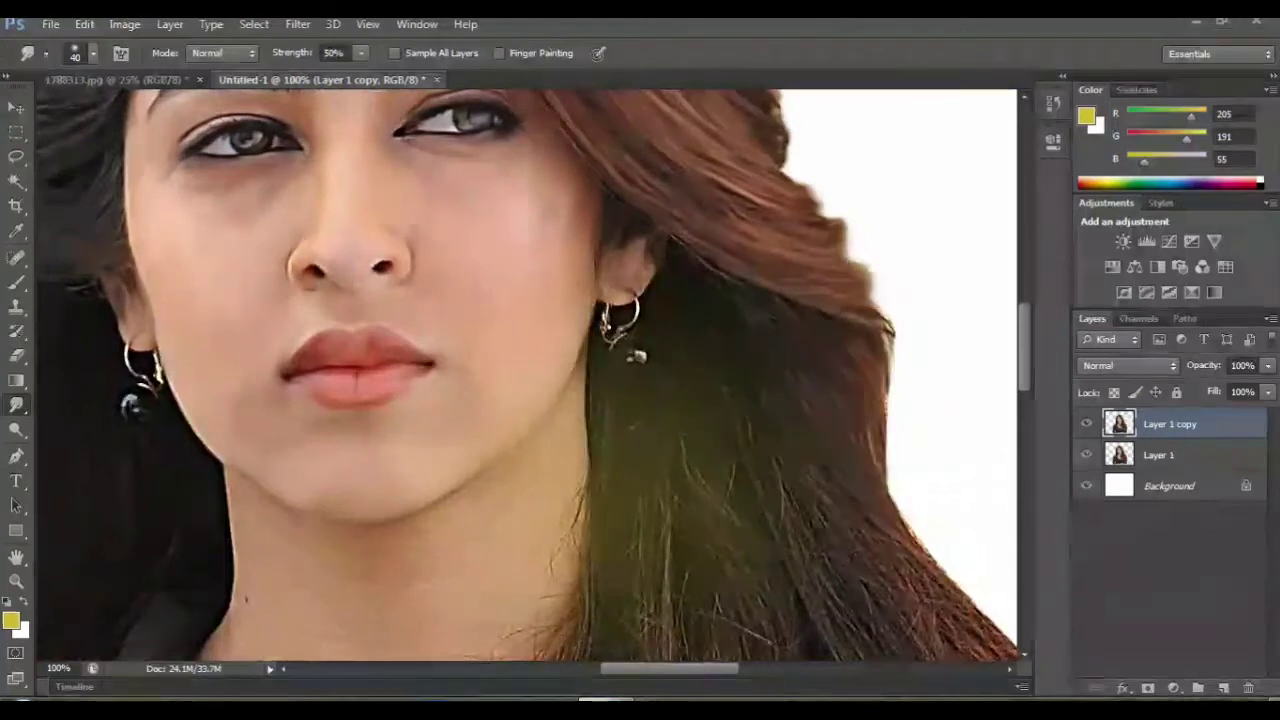
mouse_move(750, 412)
mouse_down()
mouse_move(825, 540)
mouse_move(955, 600)
mouse_up()
drag(795, 530, 855, 628)
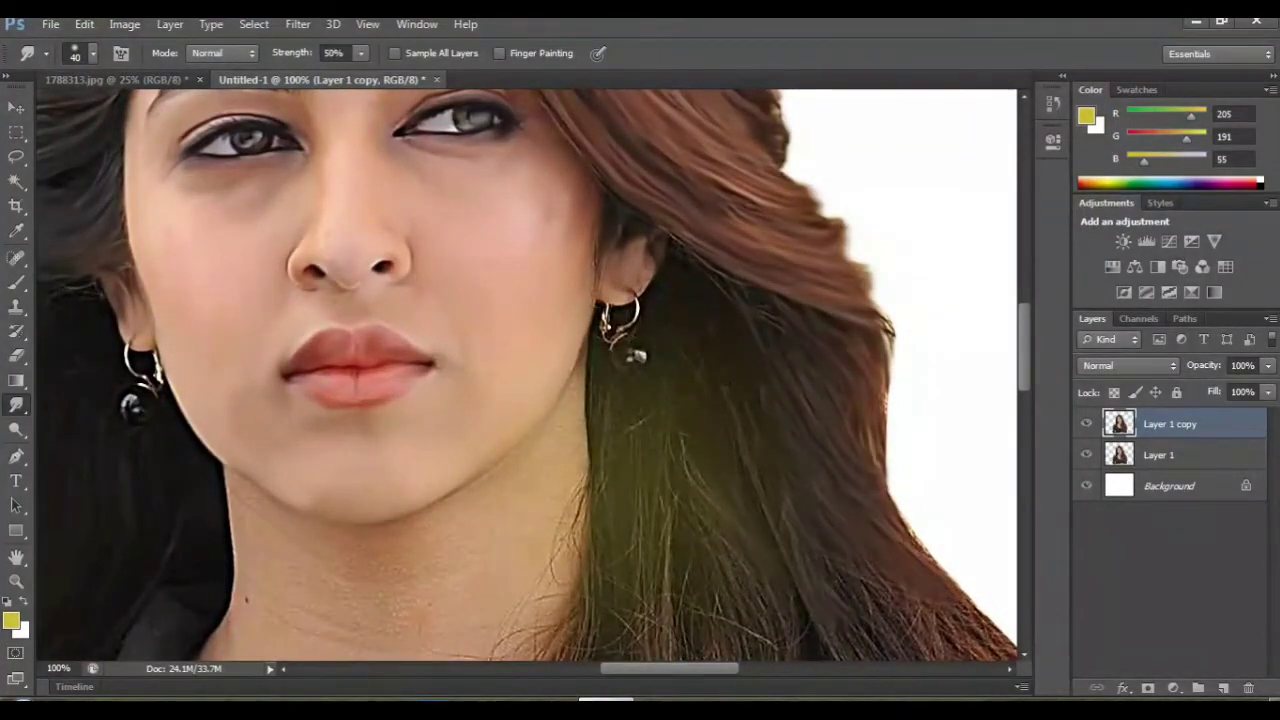
Step: Reframe the face at 100% and enlarge the Smudge brush to size 60
key(ctrl+minus)
key(ctrl+minus)
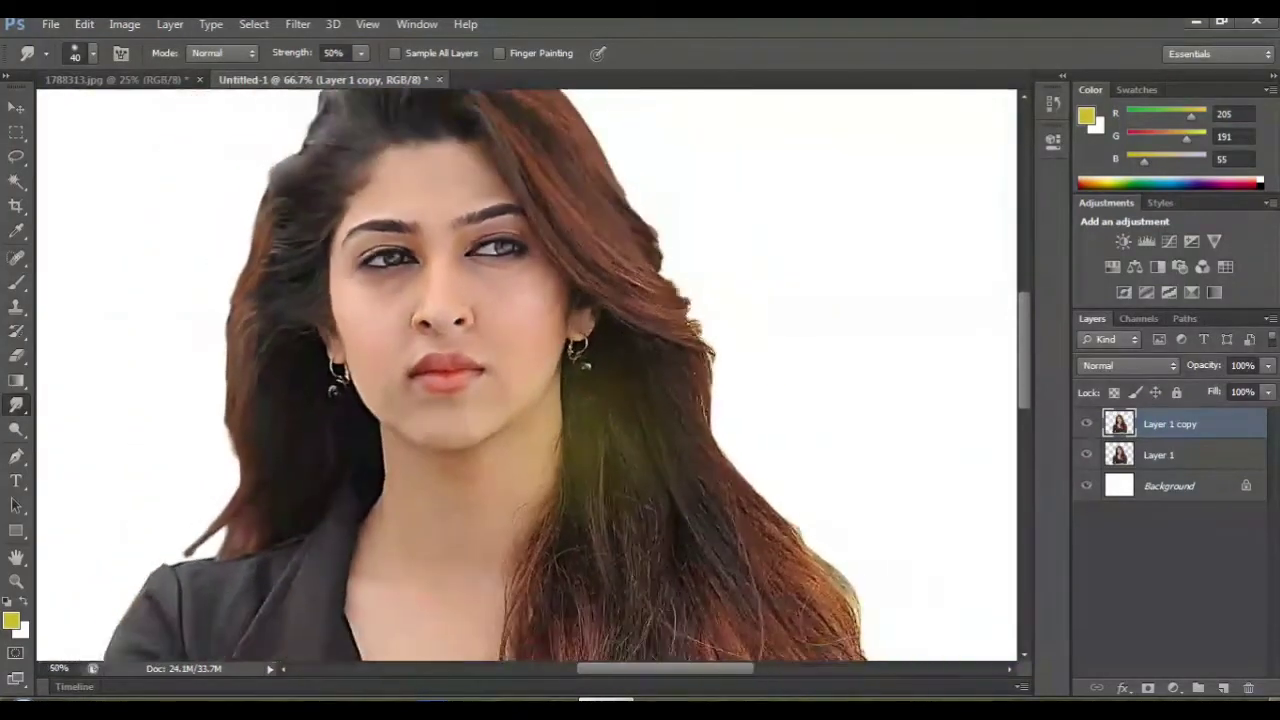
key(ctrl+minus)
key(ctrl+plus)
key(ctrl+plus)
key(ctrl+plus)
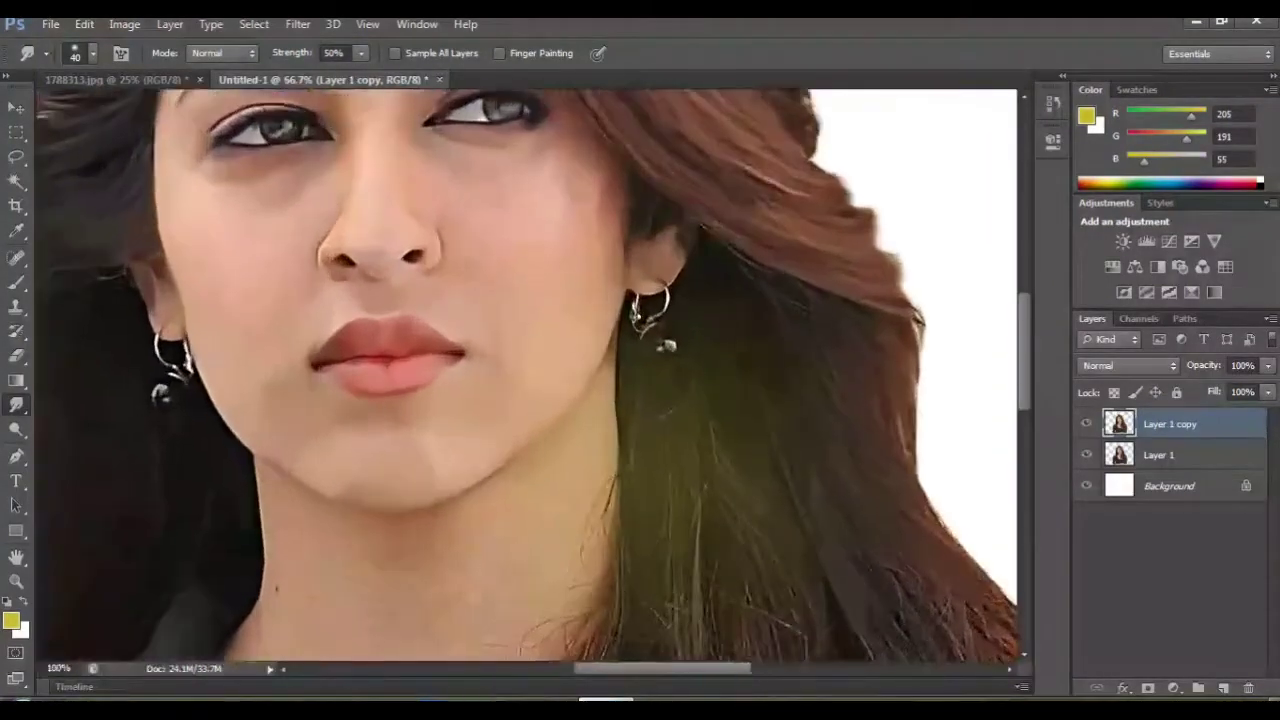
scroll(527, 376, down, 3)
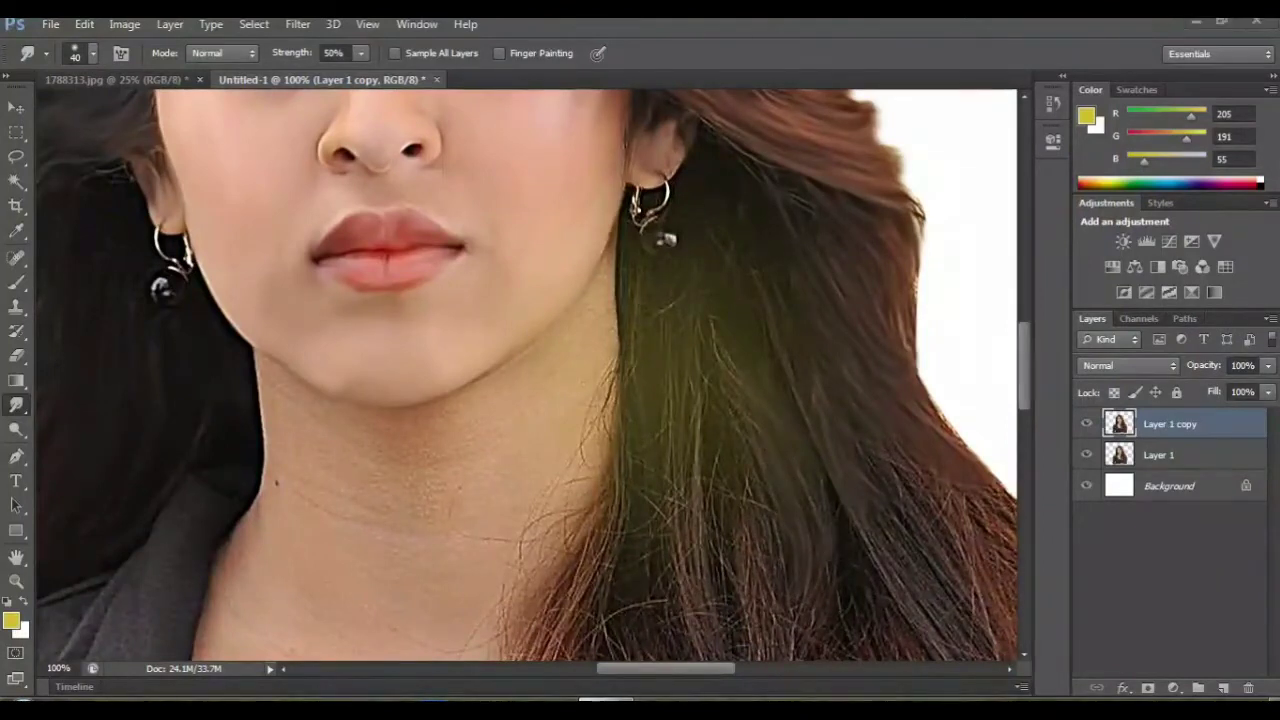
scroll(527, 376, down, 10)
key(bracketright)
key(bracketright)
Step: Smear the central hair strands downward
drag(505, 200, 545, 480)
drag(575, 260, 570, 390)
key(ctrl+minus)
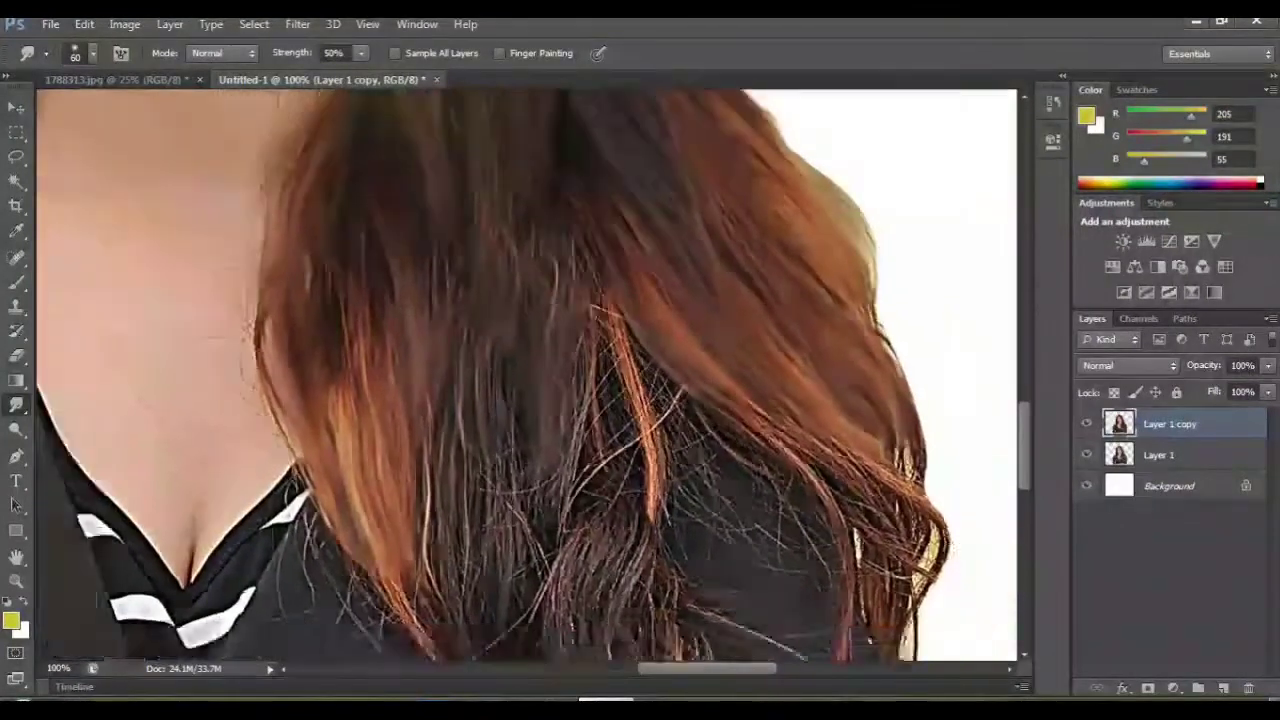
key(ctrl+minus)
key(ctrl+minus)
key(ctrl+minus)
key(ctrl+plus)
key(ctrl+plus)
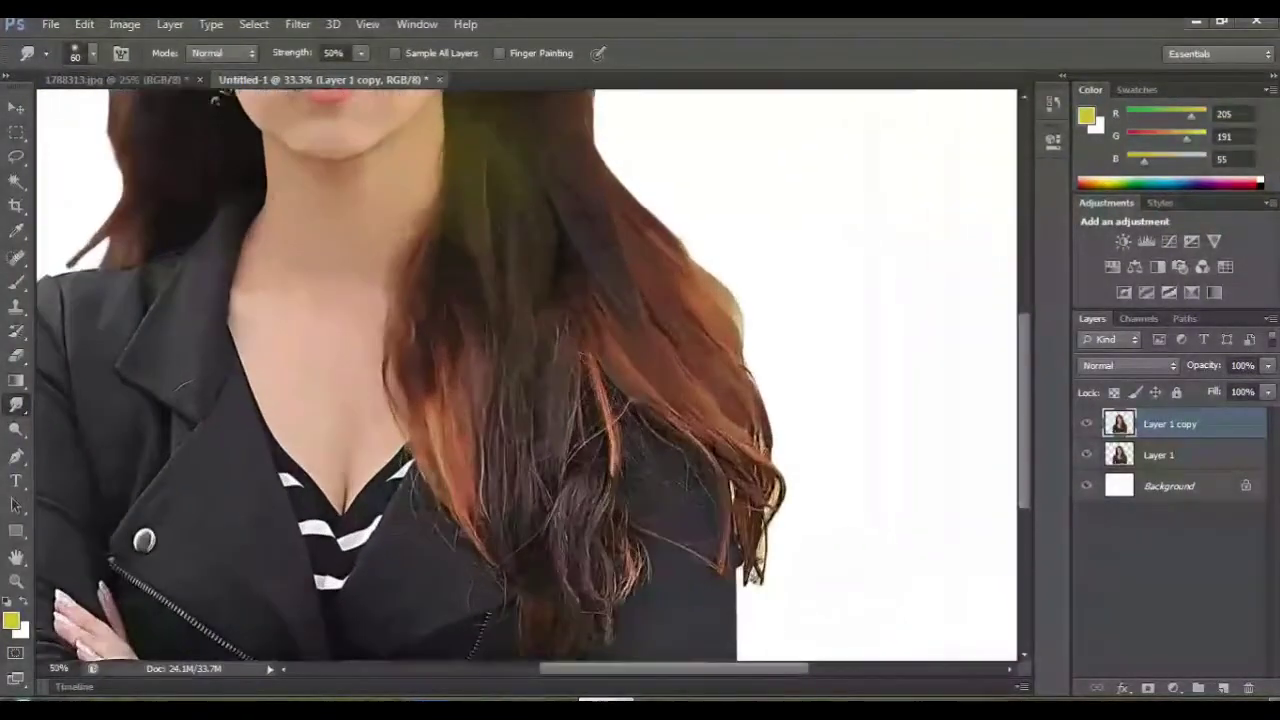
key(ctrl+plus)
Step: Drag the orange and lower curly strands down into smoother streaks
drag(618, 268, 655, 430)
mouse_move(610, 316)
mouse_down()
mouse_move(580, 415)
mouse_move(549, 407)
mouse_move(554, 515)
mouse_up()
drag(528, 430, 538, 530)
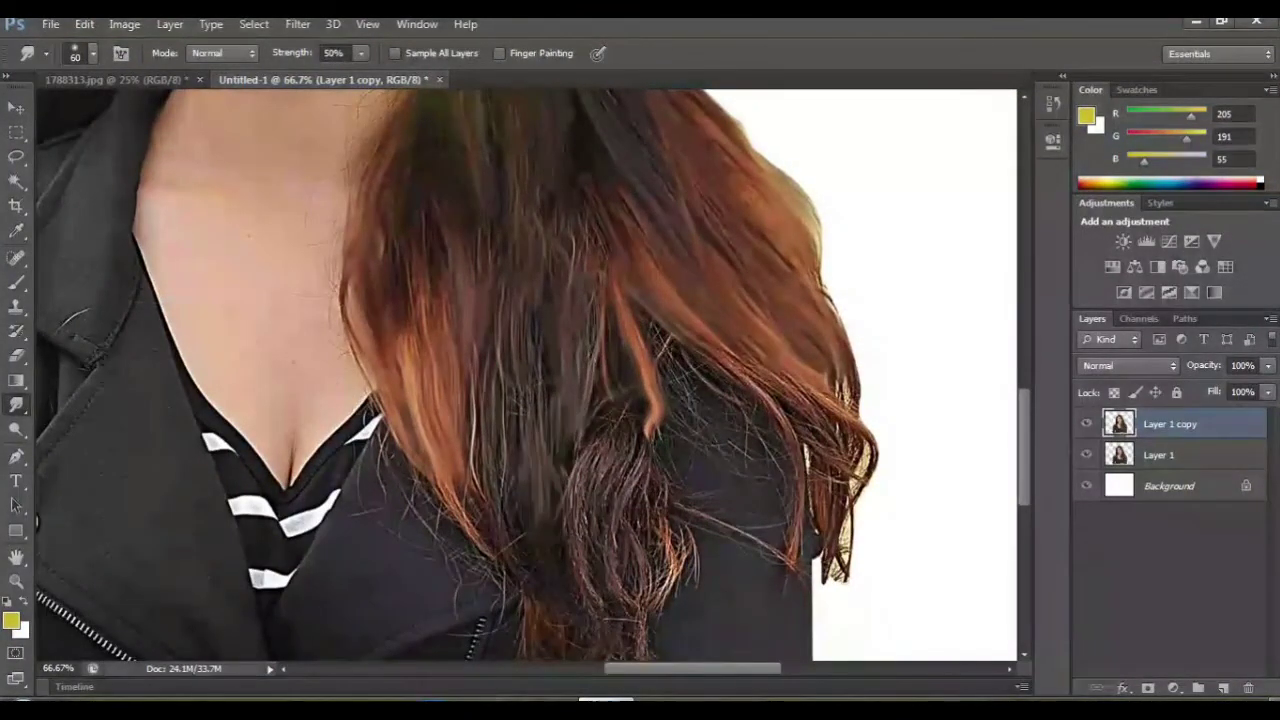
drag(595, 447, 581, 557)
drag(605, 470, 600, 550)
mouse_move(632, 468)
mouse_down()
mouse_move(625, 585)
mouse_move(674, 582)
mouse_up()
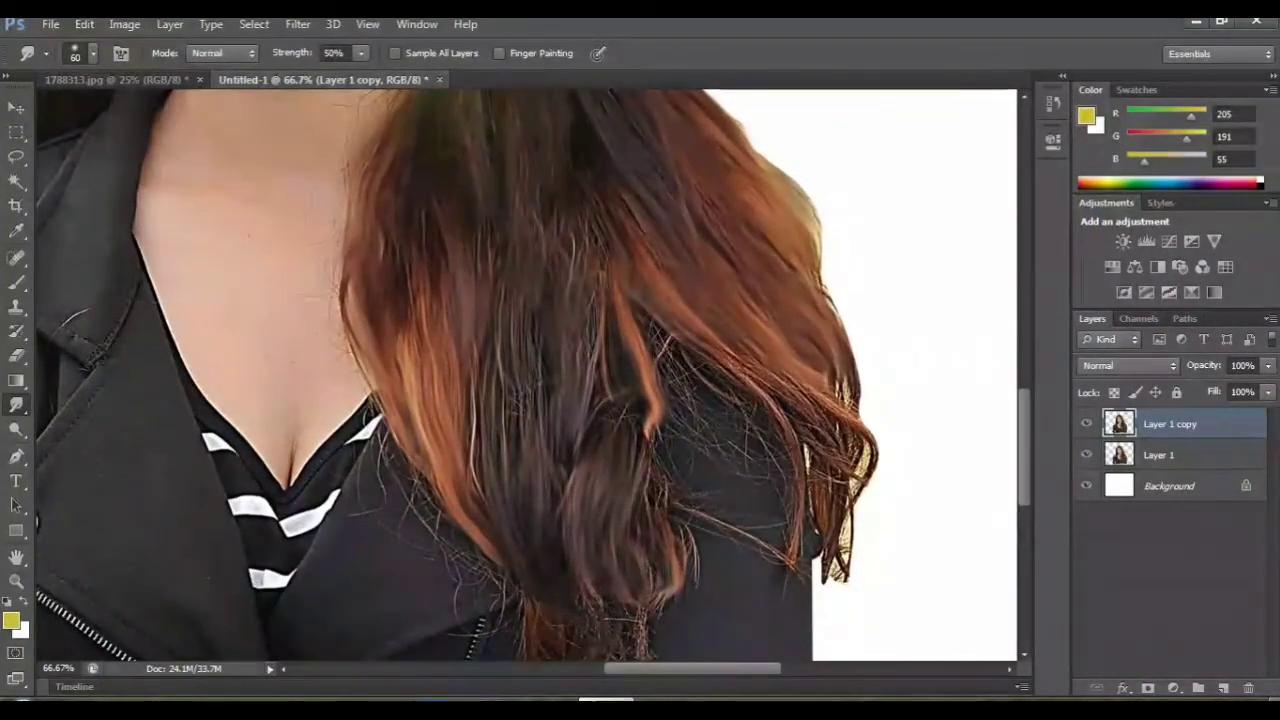
Step: Smooth the hair's right edge and the middle and lower-right strands
drag(762, 392, 801, 525)
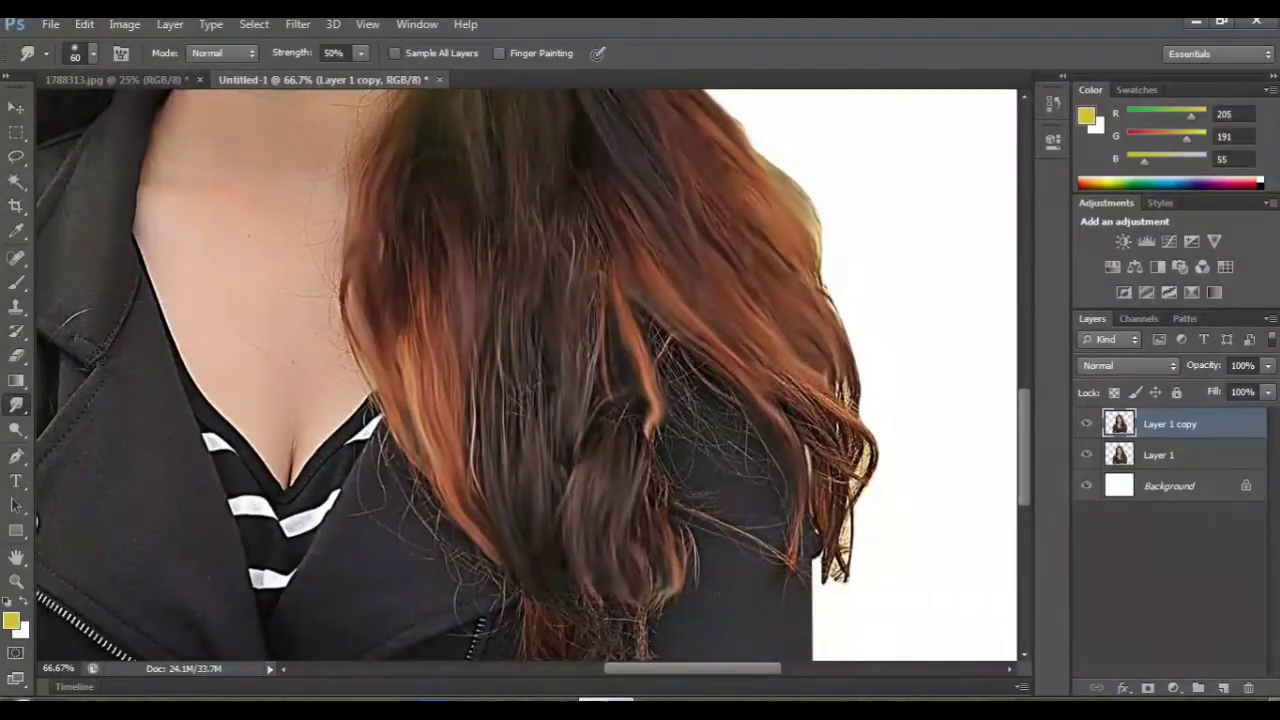
drag(832, 418, 850, 505)
drag(820, 435, 841, 565)
mouse_move(684, 355)
mouse_down()
mouse_move(705, 452)
mouse_move(680, 445)
mouse_up()
drag(715, 500, 785, 570)
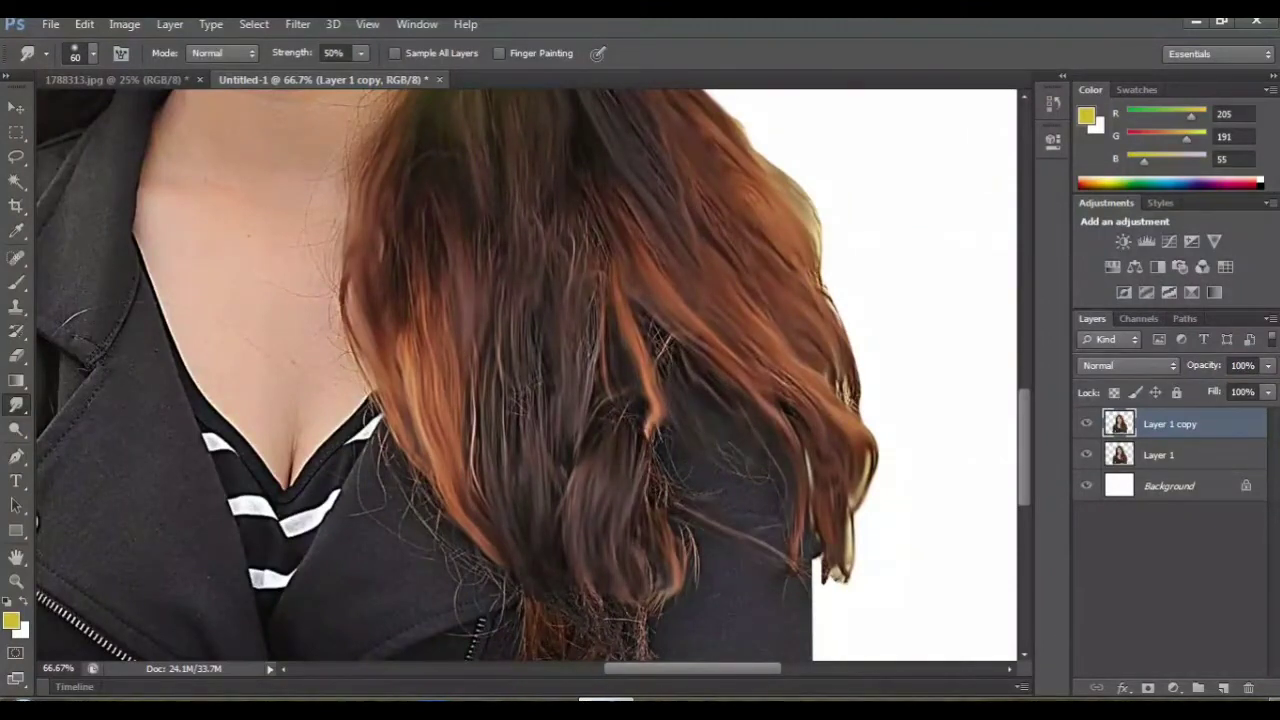
Step: Smudge the lower hair tips and soften the strands over the jacket
scroll(655, 390, down, 2)
scroll(655, 390, down, 1)
mouse_move(679, 488)
mouse_down()
mouse_move(658, 545)
mouse_move(620, 585)
mouse_up()
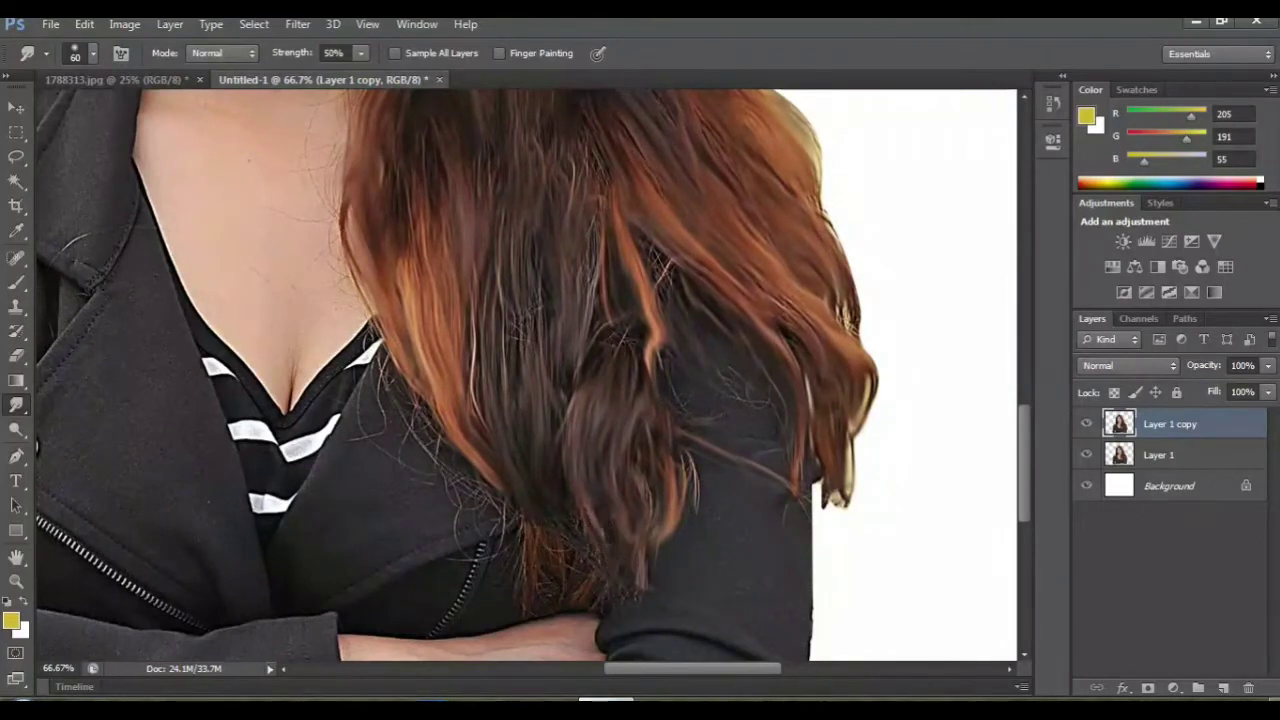
scroll(534, 376, up, 2)
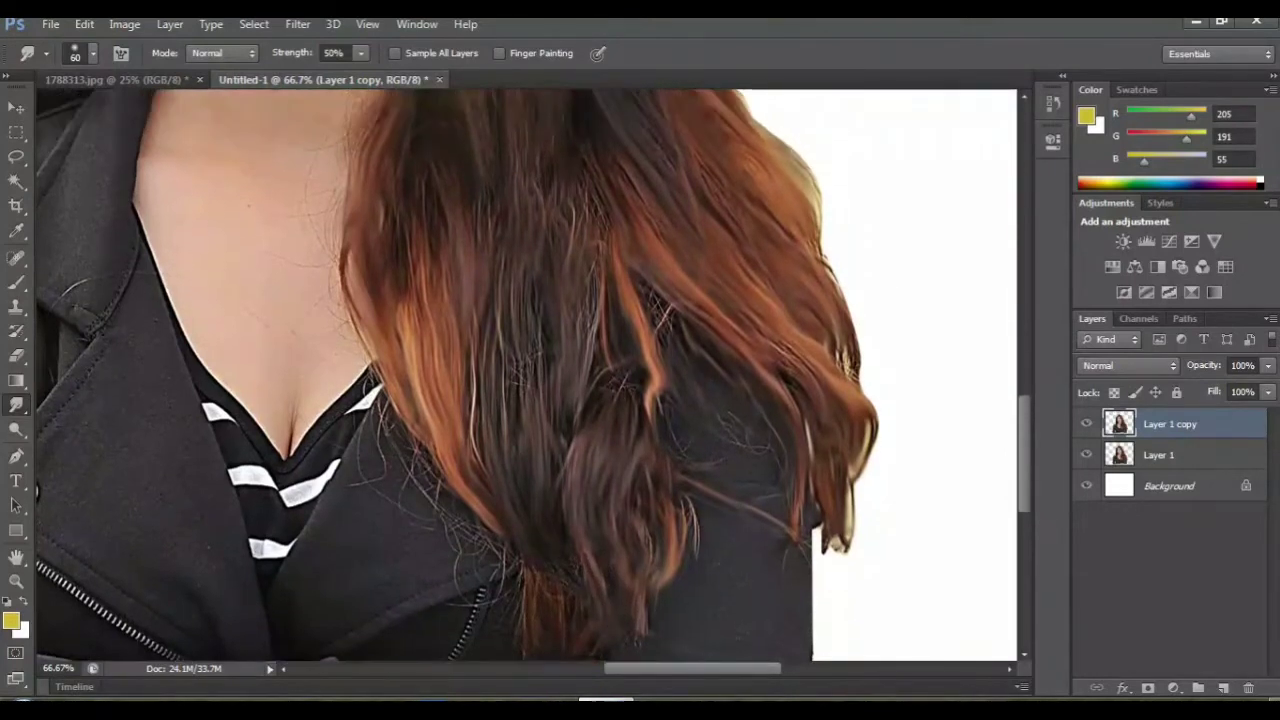
mouse_move(514, 371)
mouse_down()
mouse_move(511, 413)
mouse_move(536, 387)
mouse_up()
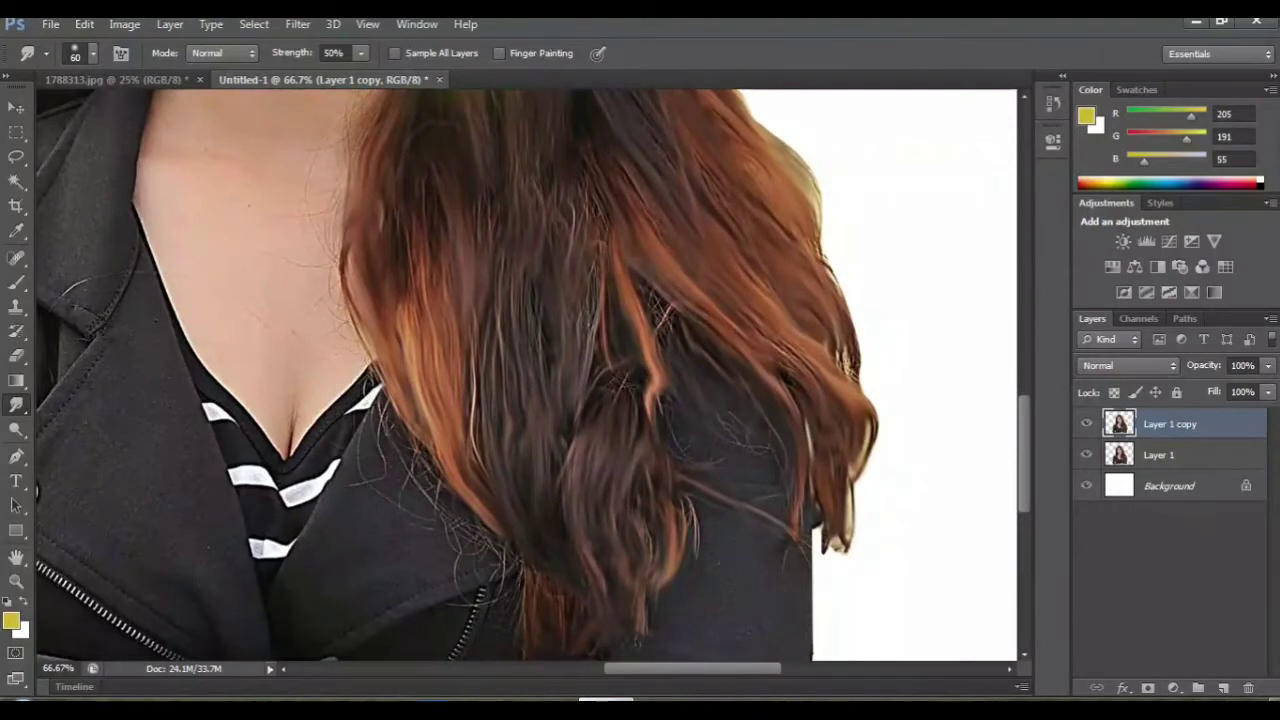
key(ctrl+minus)
key(ctrl+minus)
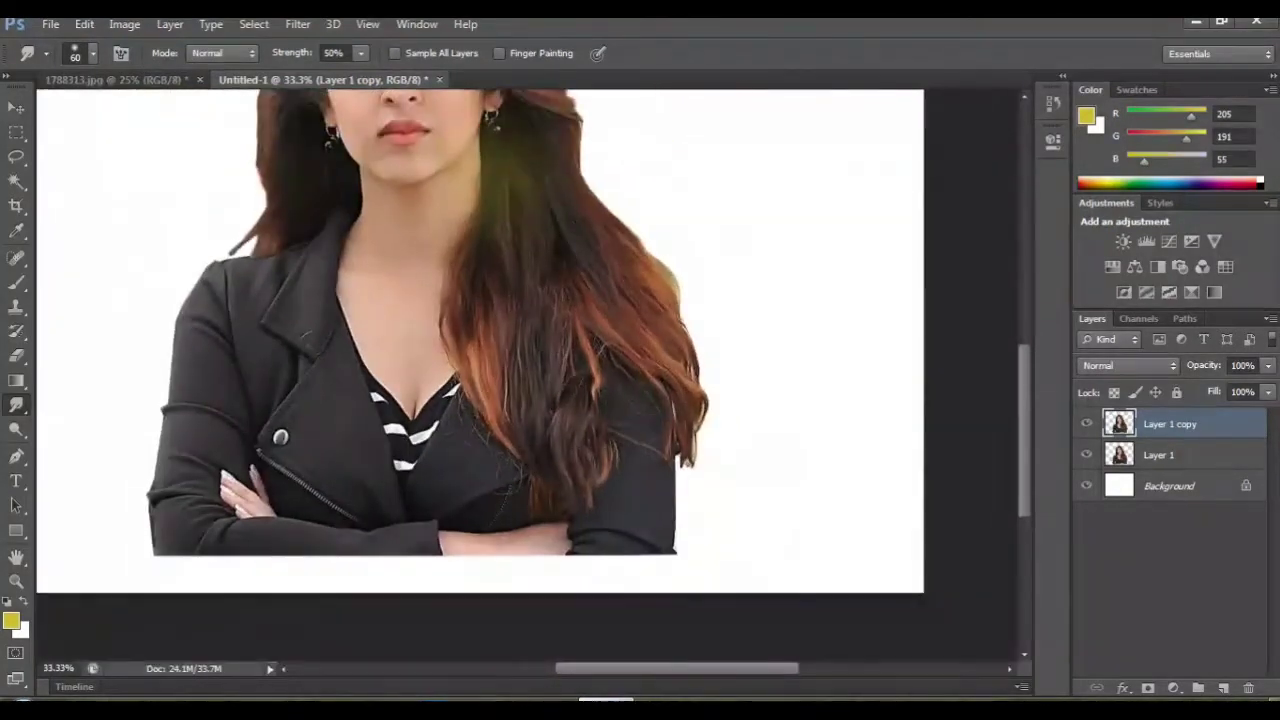
key(ctrl+plus)
scroll(530, 375, up, 3)
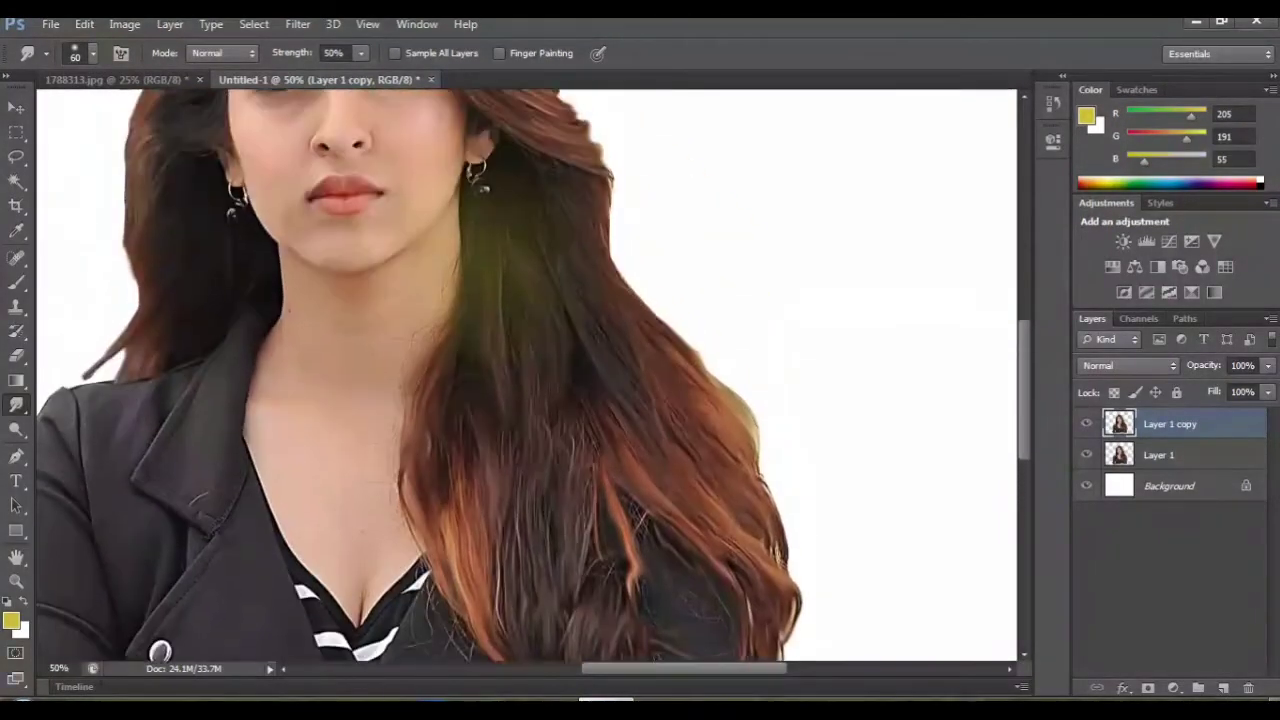
scroll(530, 375, up, 3)
scroll(530, 375, up, 3)
scroll(527, 375, left, 1)
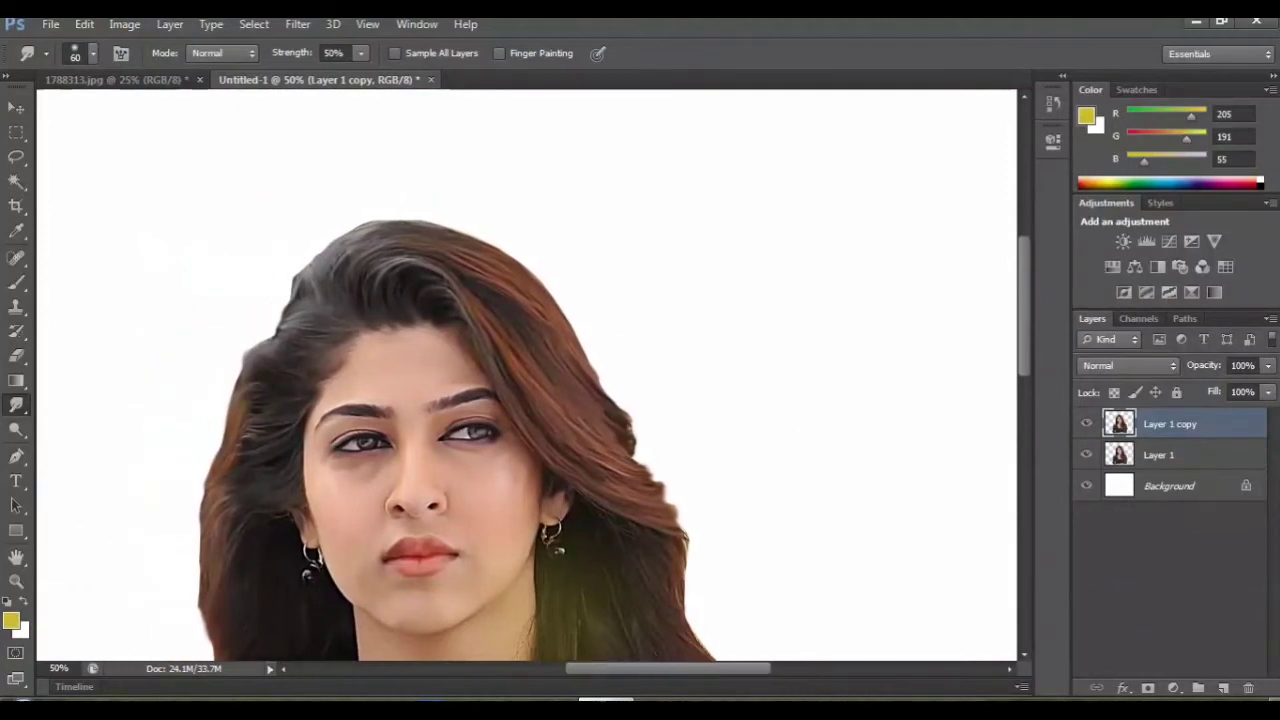
scroll(527, 375, left, 1)
scroll(527, 375, down, 1)
scroll(527, 375, down, 1)
scroll(527, 375, left, 1)
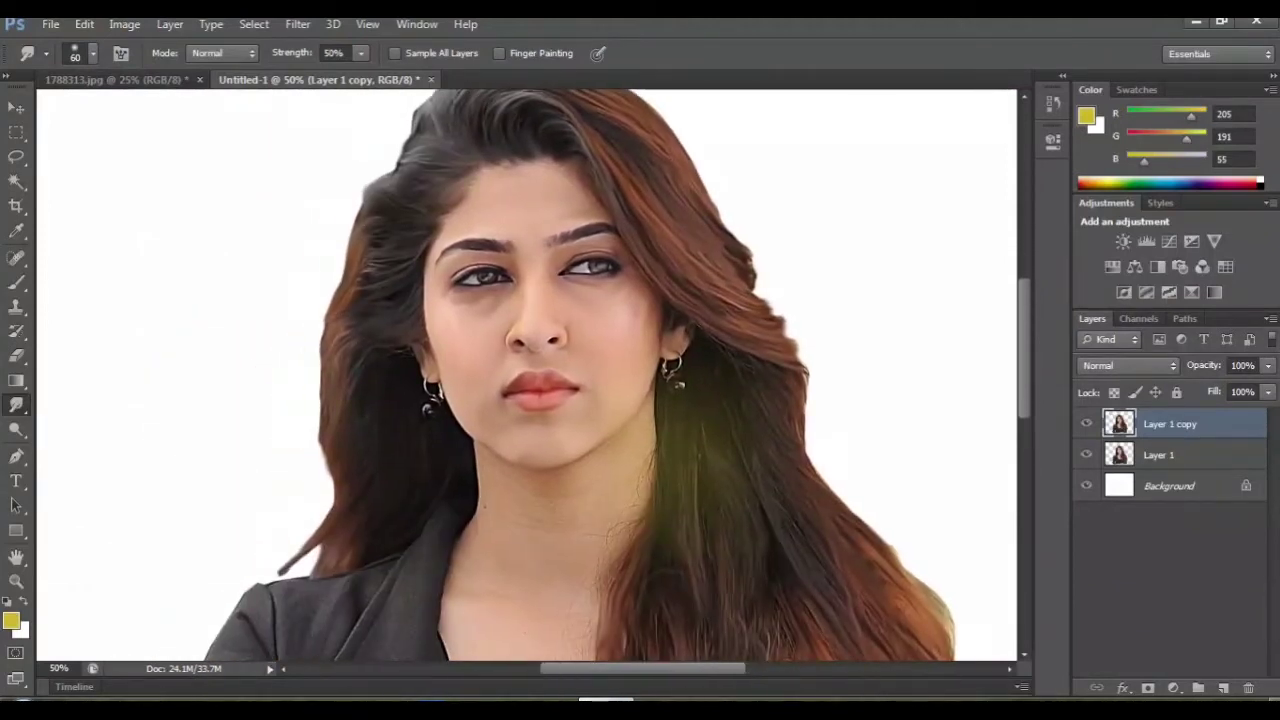
scroll(527, 375, up, 2)
key(ctrl+plus)
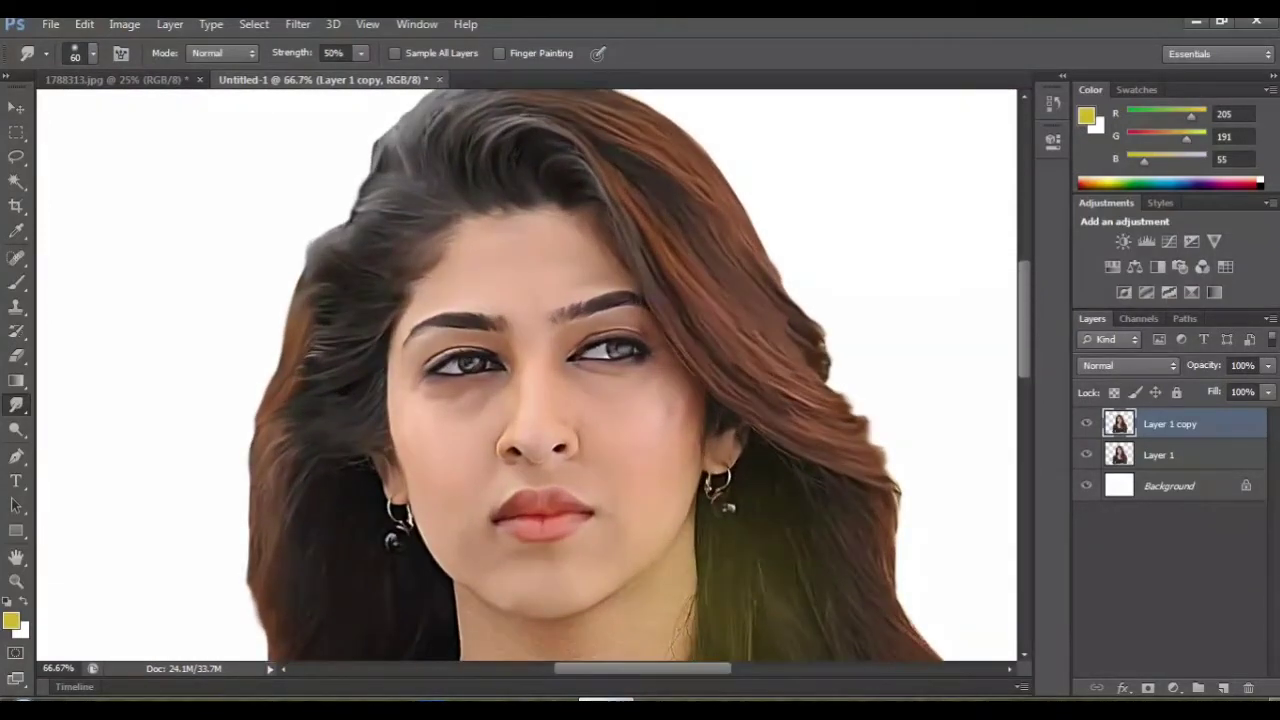
scroll(527, 375, up, 1)
scroll(527, 375, down, 2)
scroll(527, 375, down, 2)
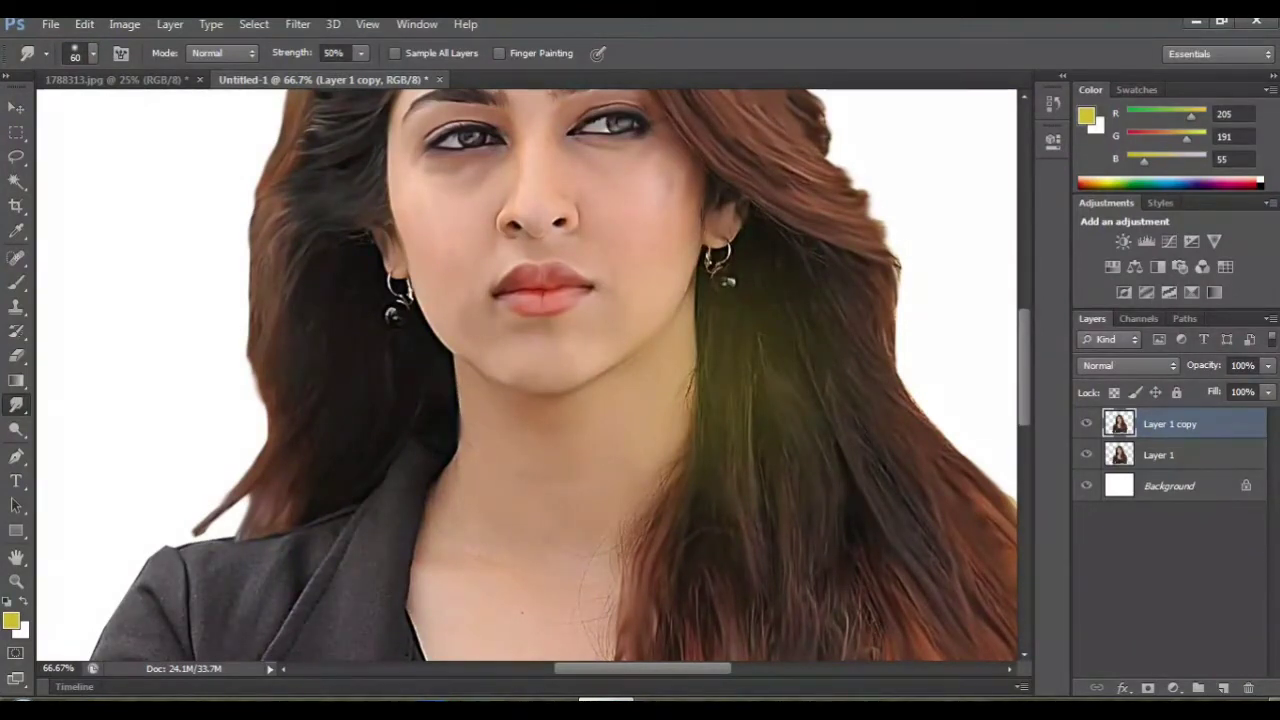
scroll(527, 375, down, 3)
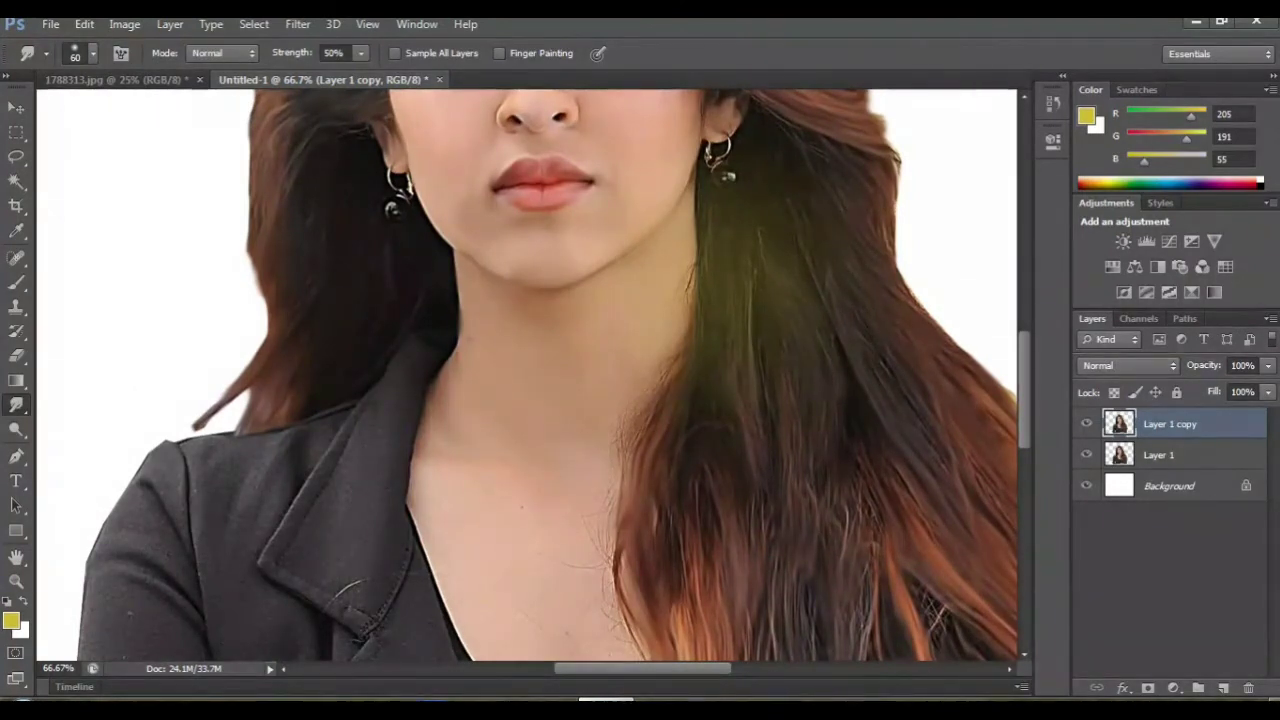
scroll(527, 375, down, 3)
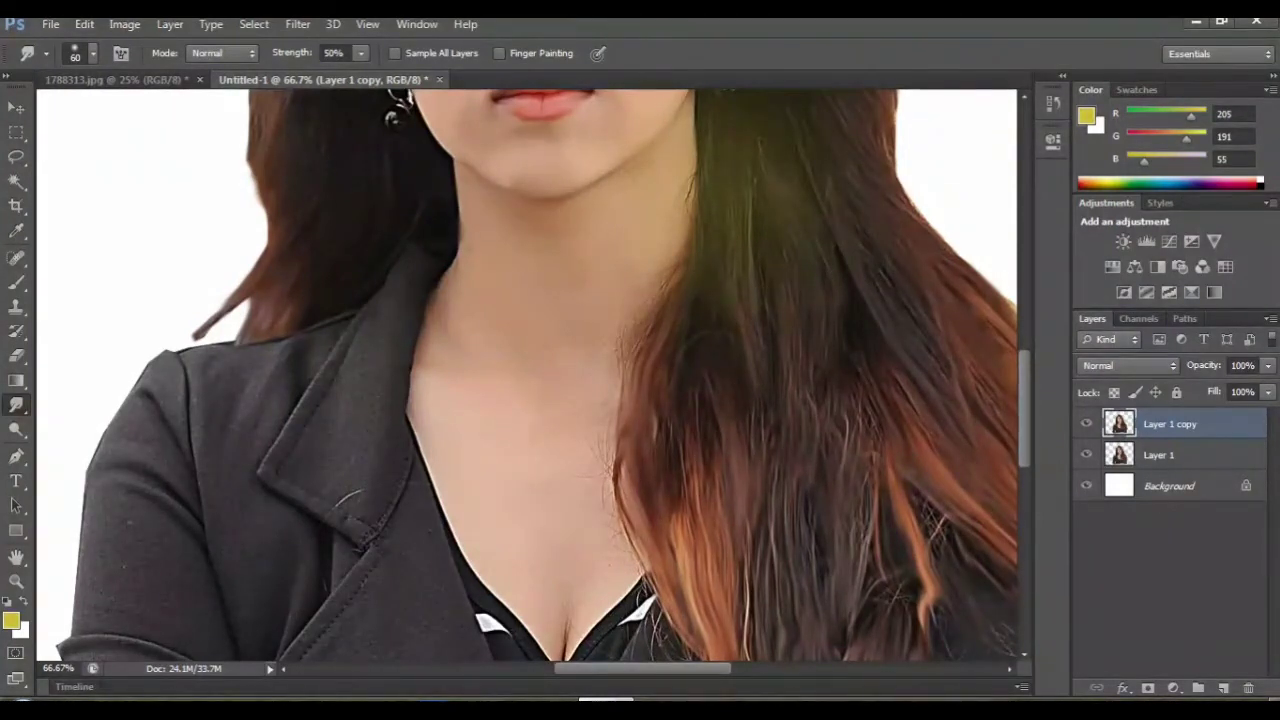
scroll(527, 375, up, 1)
scroll(527, 375, up, 2)
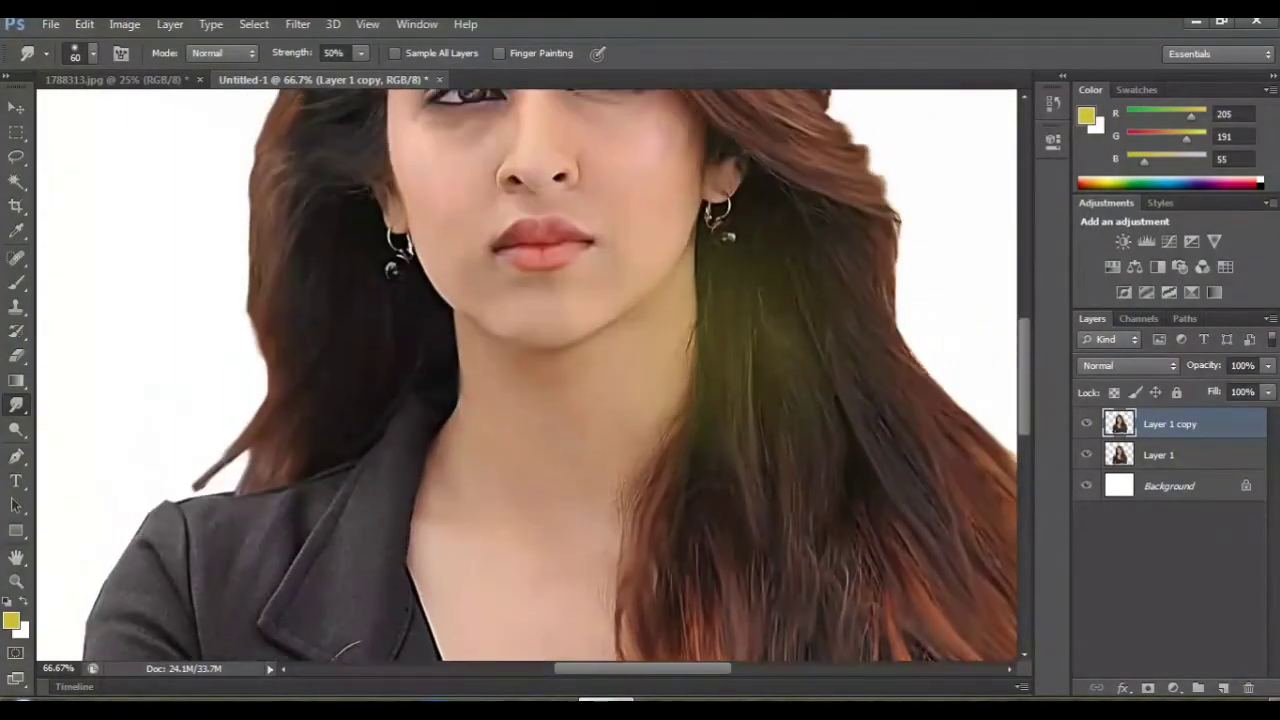
scroll(527, 375, up, 4)
scroll(527, 375, up, 1)
key(ctrl+minus)
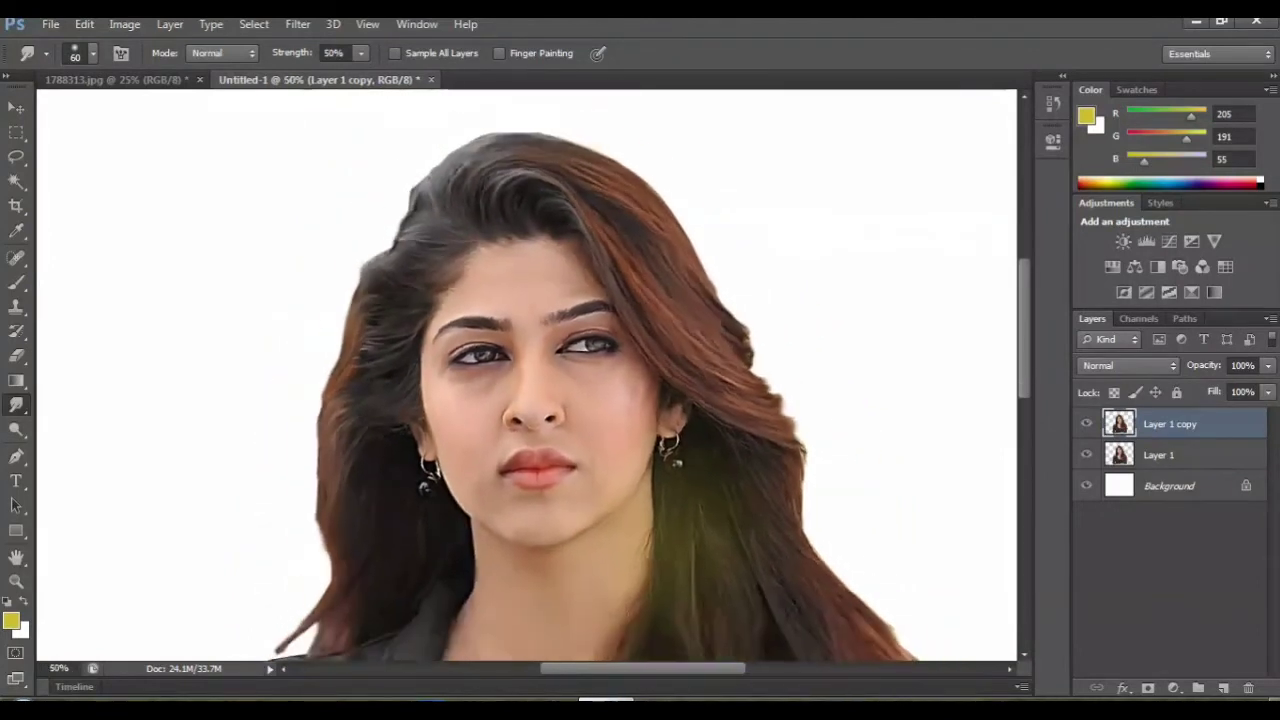
key(ctrl+minus)
key(ctrl+minus)
key(ctrl+minus)
key(ctrl+plus)
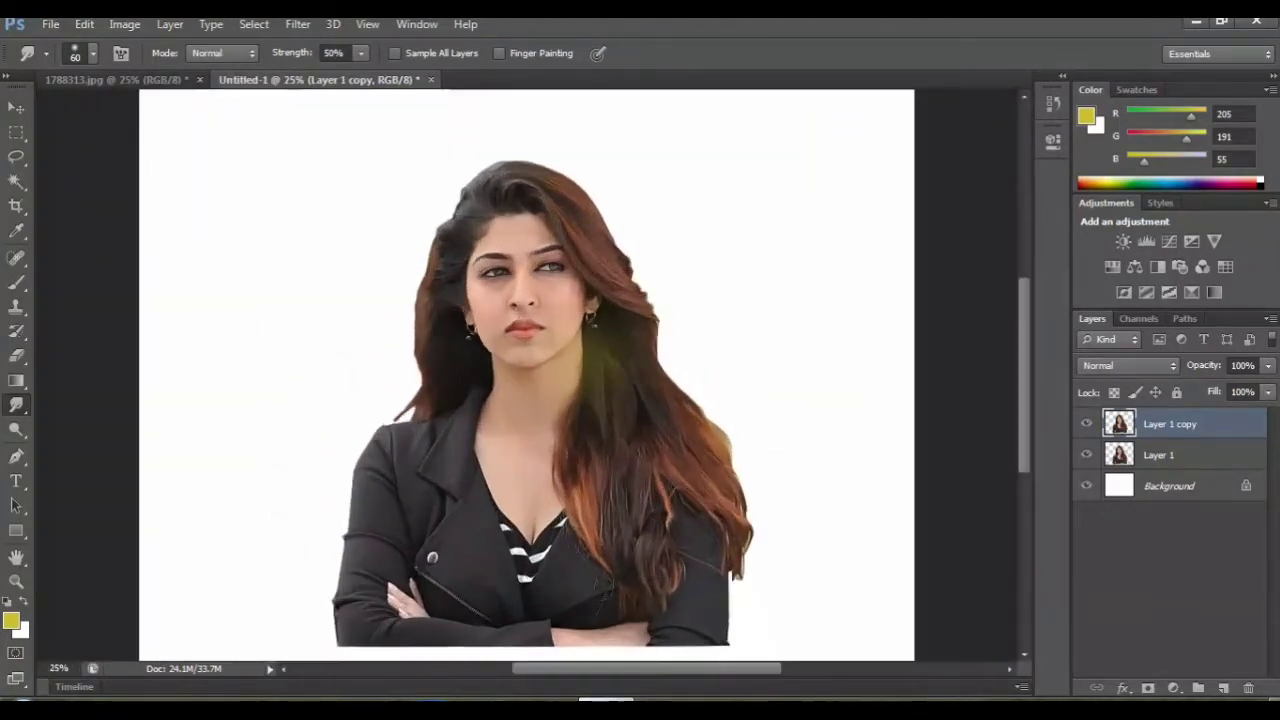
key(ctrl+plus)
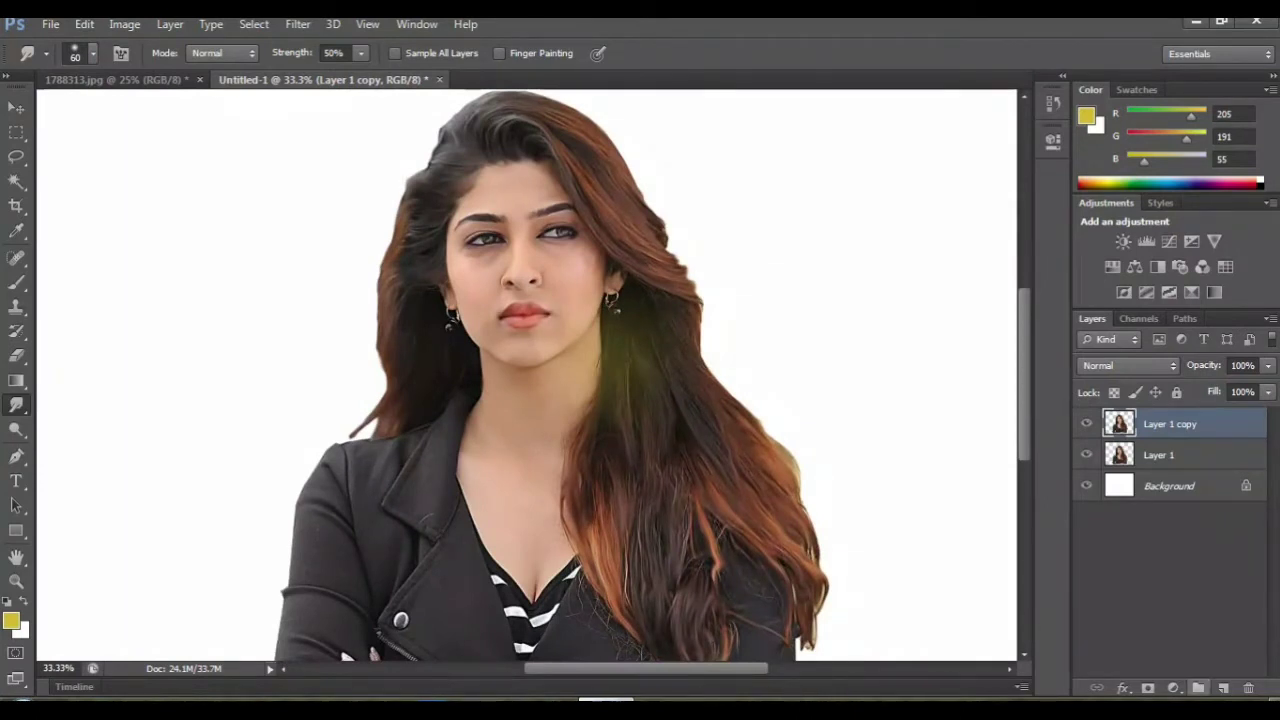
Step: Create a new Layer 2 below Layer 1 copy and zoom in on the face
key(ctrl+shift+alt+n)
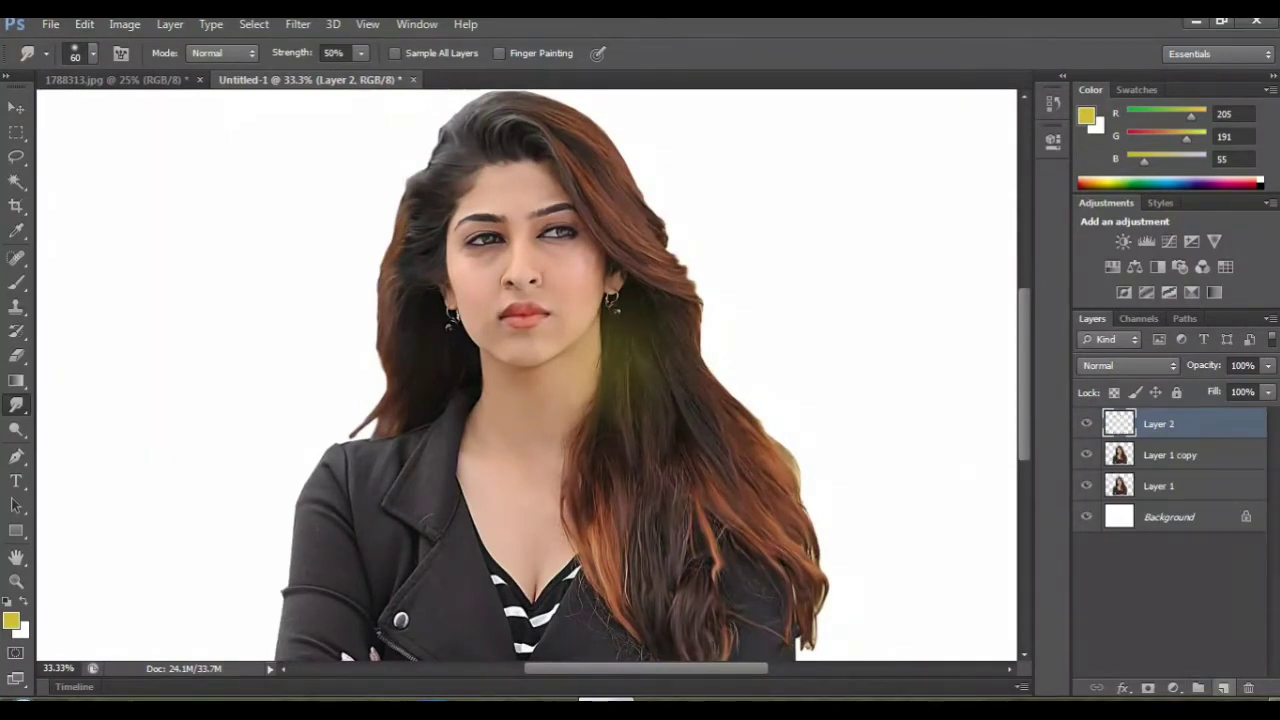
key(ctrl+bracketleft)
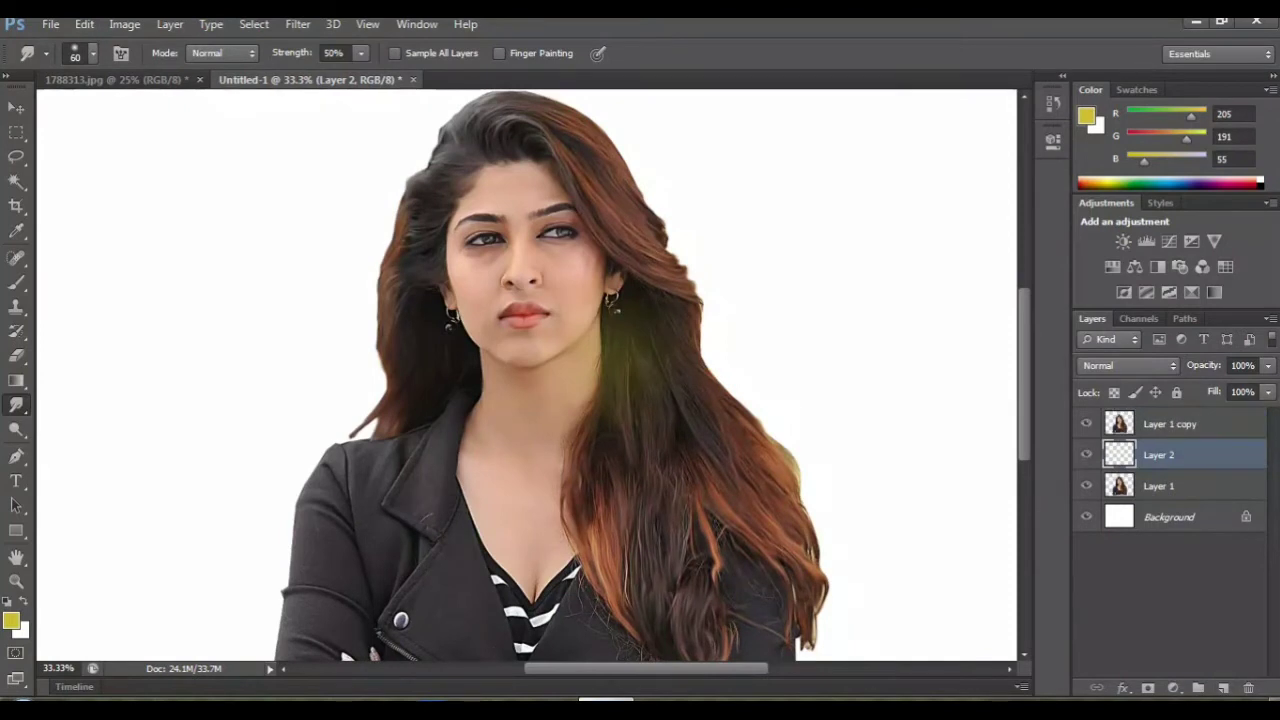
scroll(527, 375, up, 2)
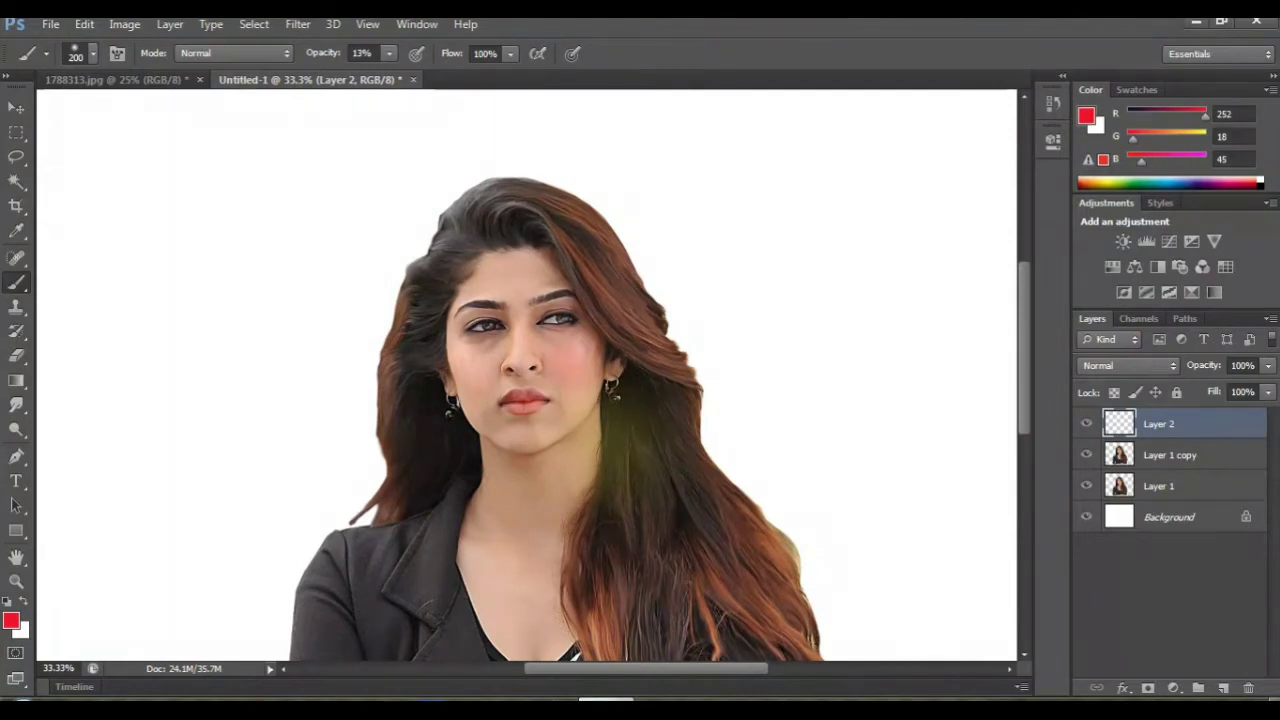
key(ctrl+plus)
key(ctrl+plus)
key(ctrl+plus)
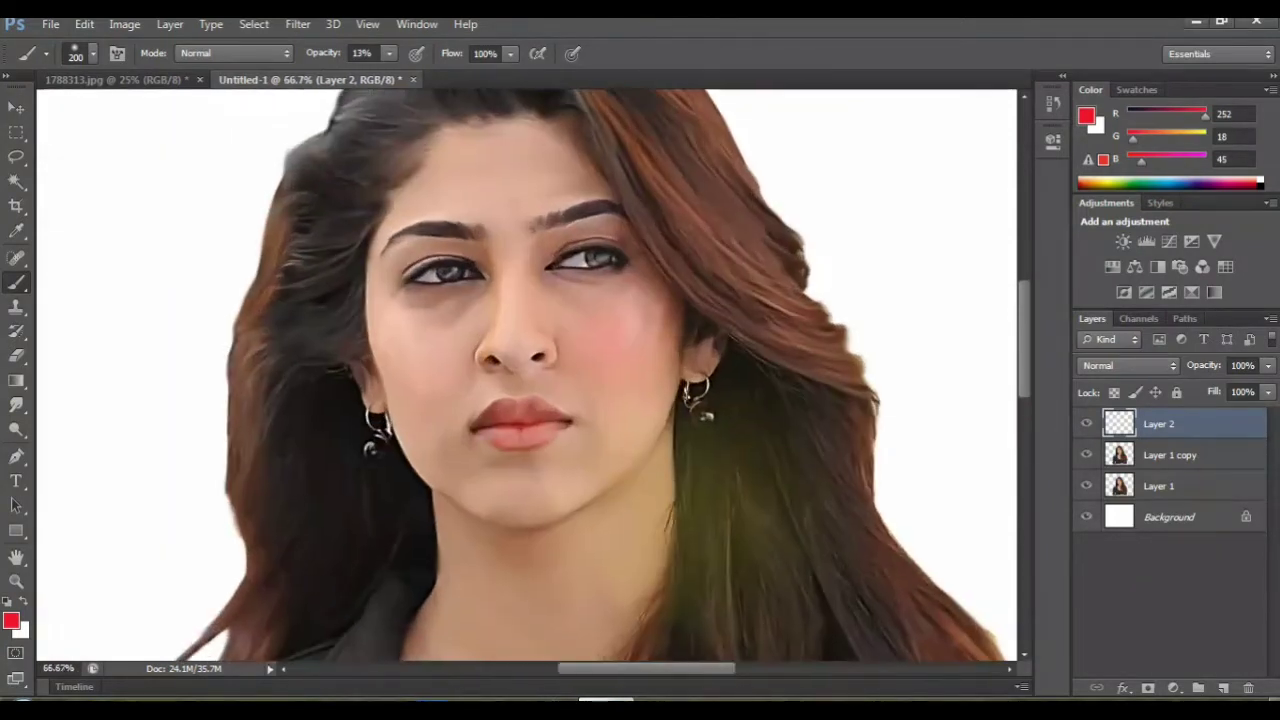
key(ctrl+plus)
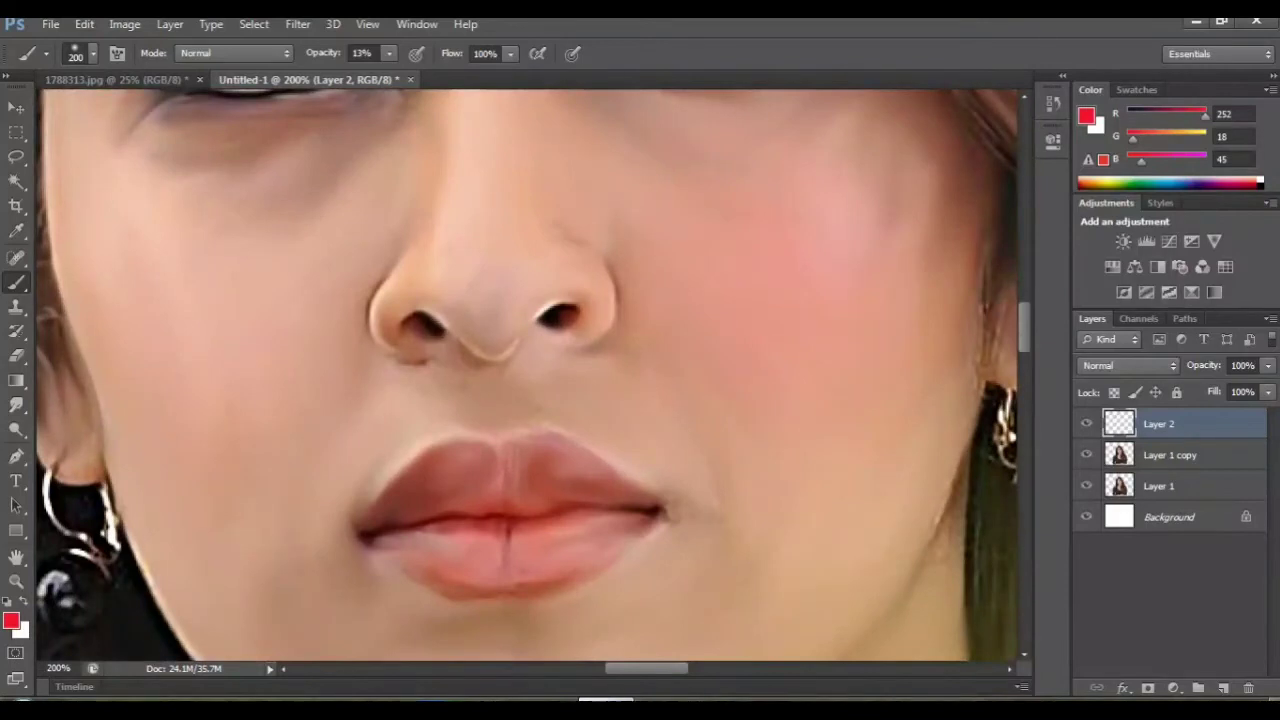
scroll(526, 375, right, 2)
Step: Brush pink blush onto both cheeks, undoing a stray red stroke on the nose
drag(710, 275, 745, 360)
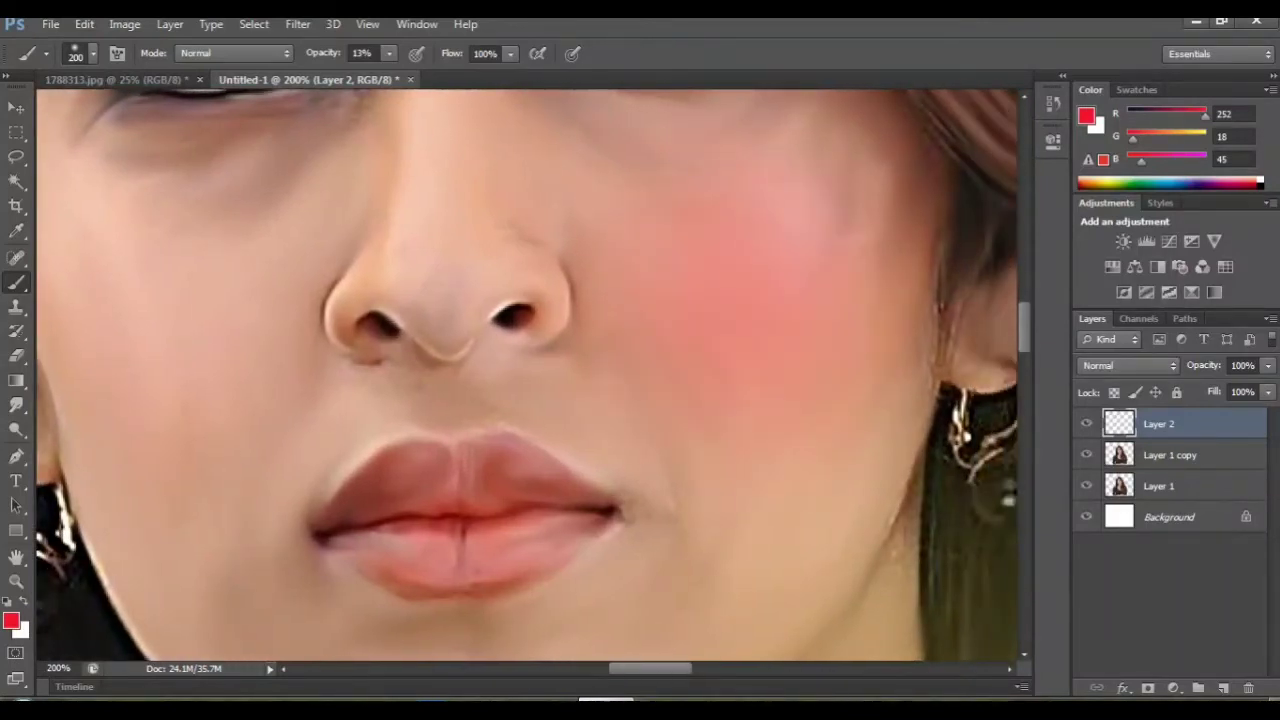
drag(165, 300, 210, 385)
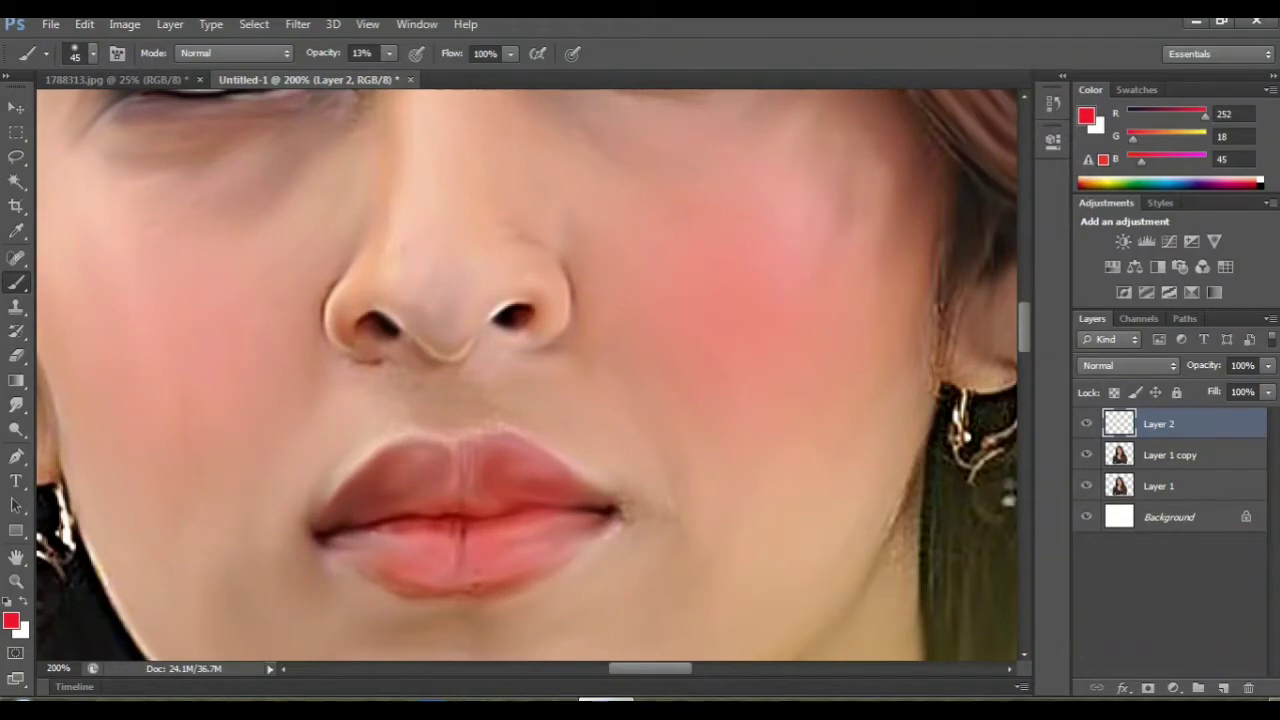
scroll(534, 380, up, 1)
scroll(534, 380, up, 2)
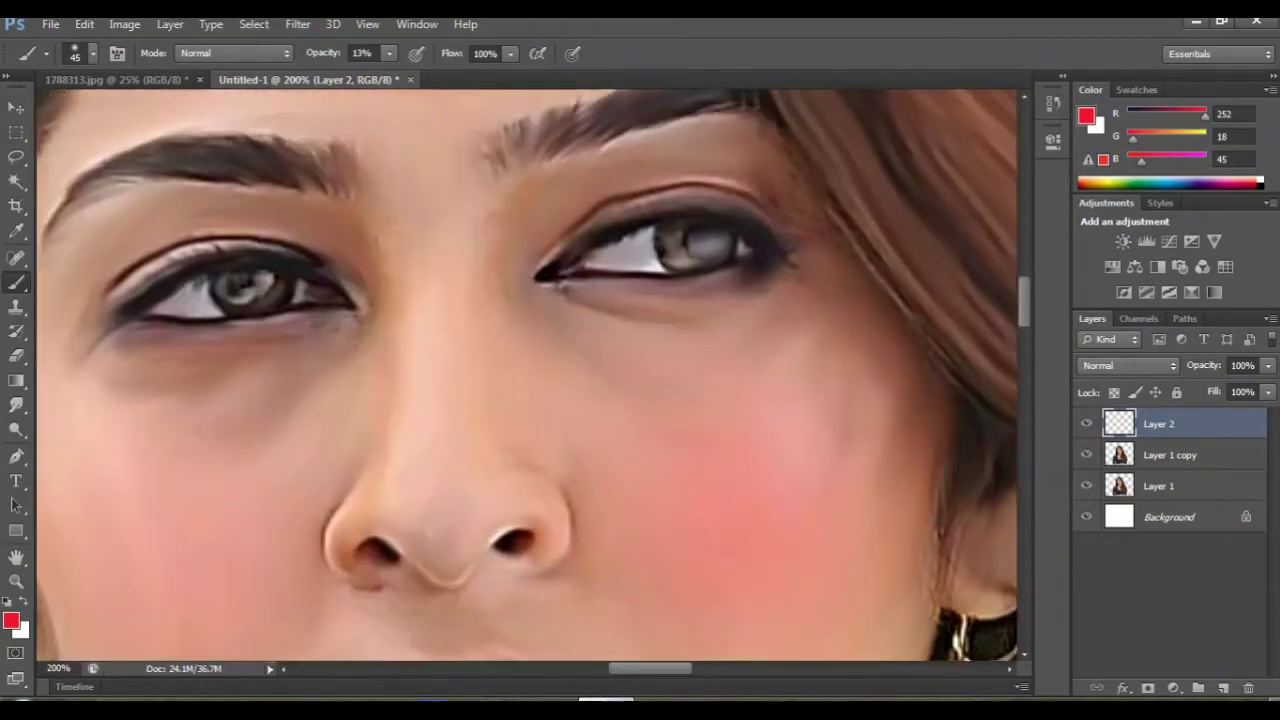
drag(447, 292, 445, 422)
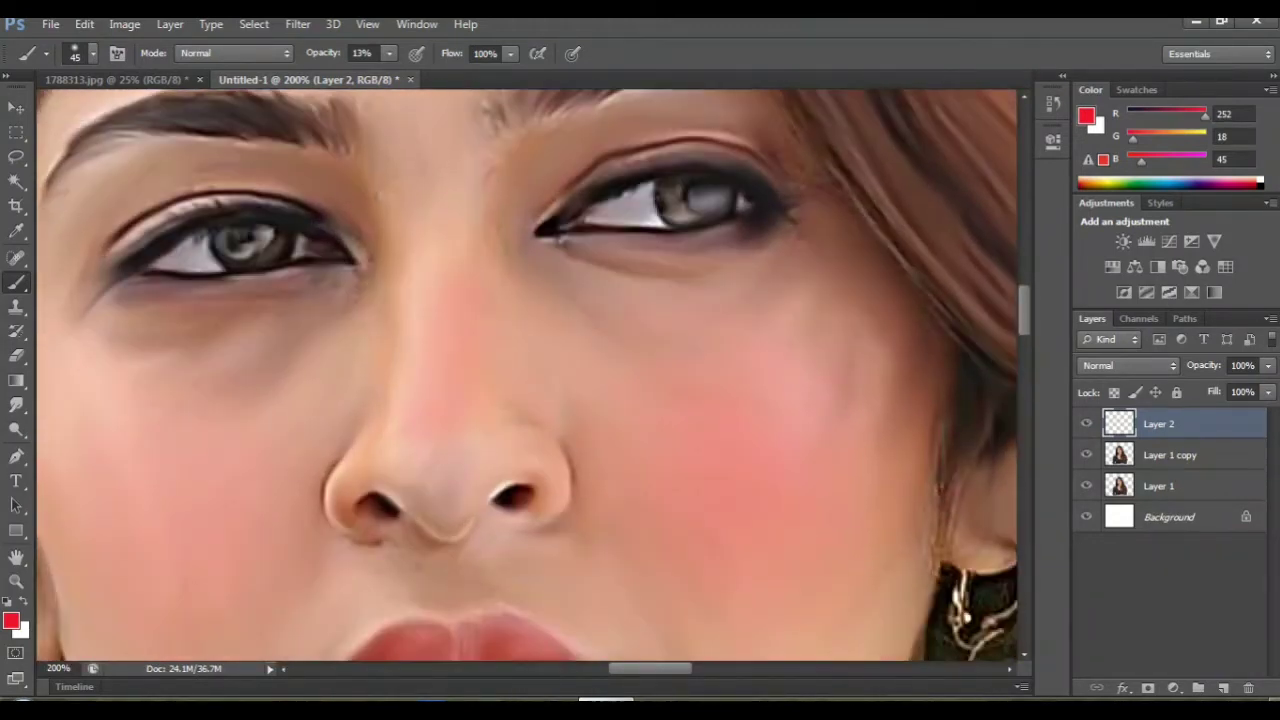
key(ctrl+z)
Step: Slightly enlarge the brush and try, then undo, a blush stroke on the lower right cheek
key(ctrl+minus)
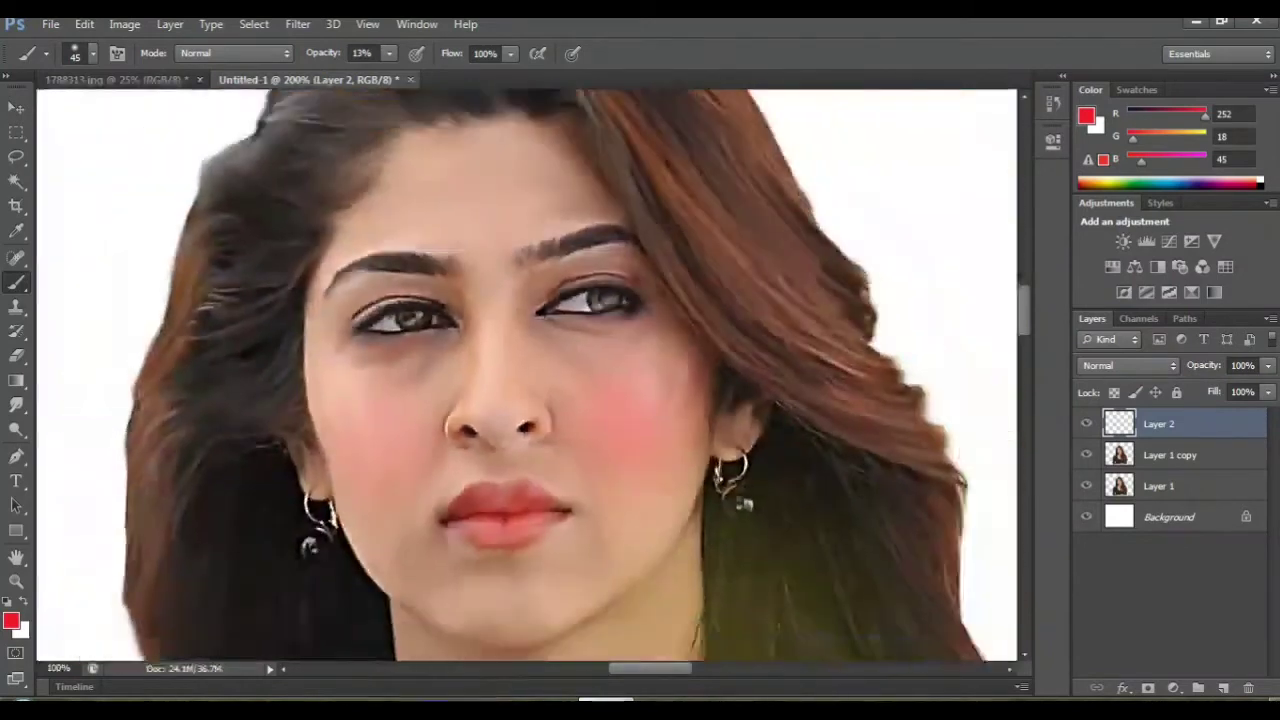
key(ctrl+minus)
key(ctrl+plus)
scroll(552, 376, down, 2)
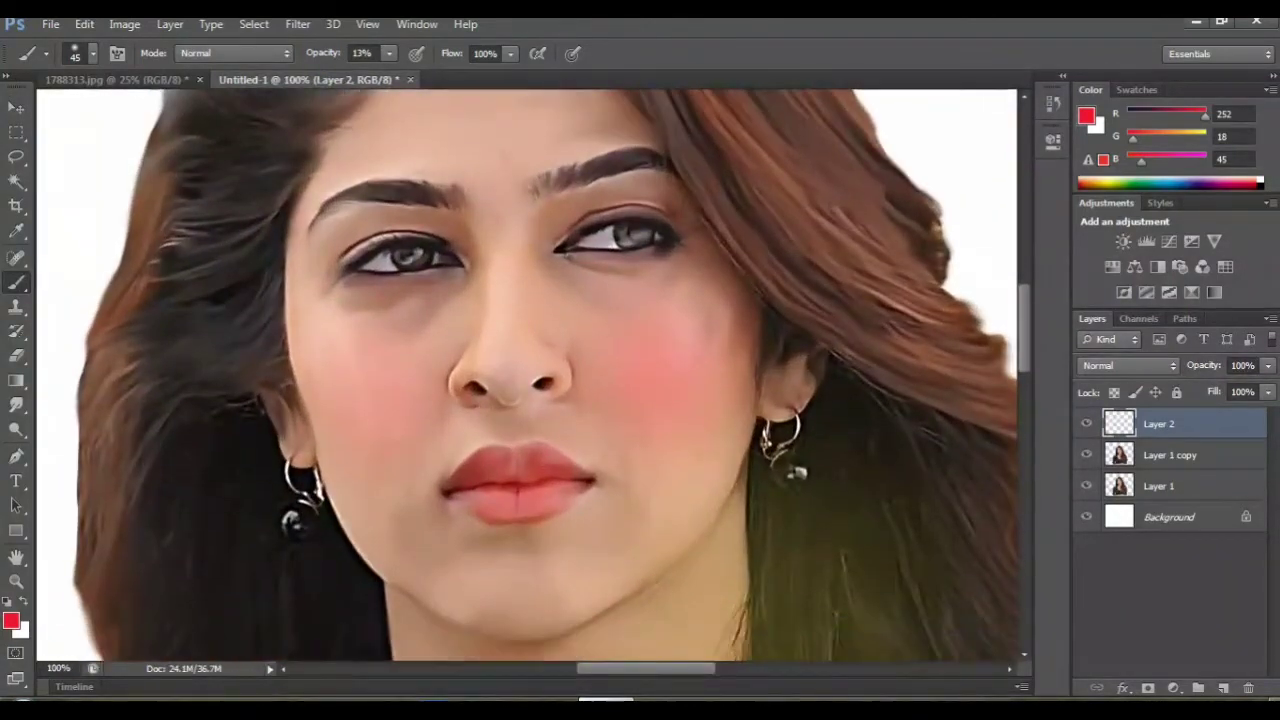
scroll(552, 376, down, 1)
key(bracketright)
mouse_move(690, 422)
mouse_down()
mouse_move(665, 460)
mouse_move(600, 495)
mouse_up()
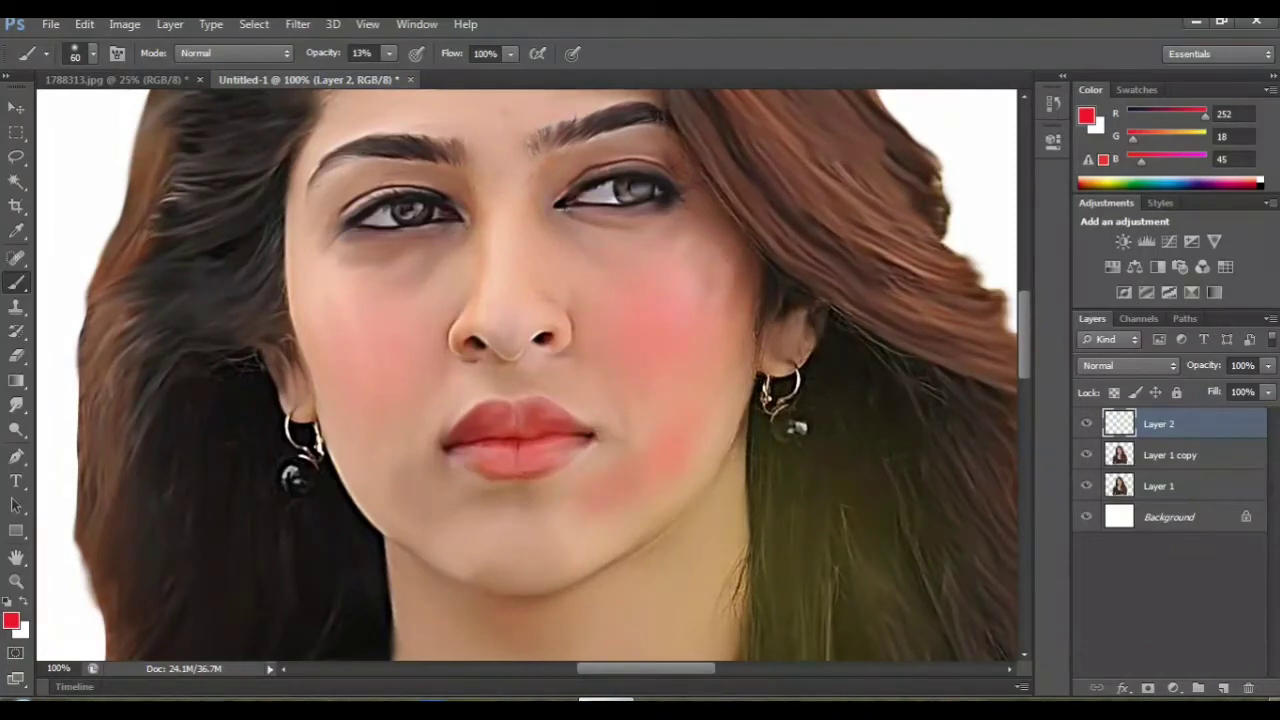
key(ctrl+z)
Step: Add soft blush with a much larger brush below the right cheek and on the left cheek
key(ctrl+minus)
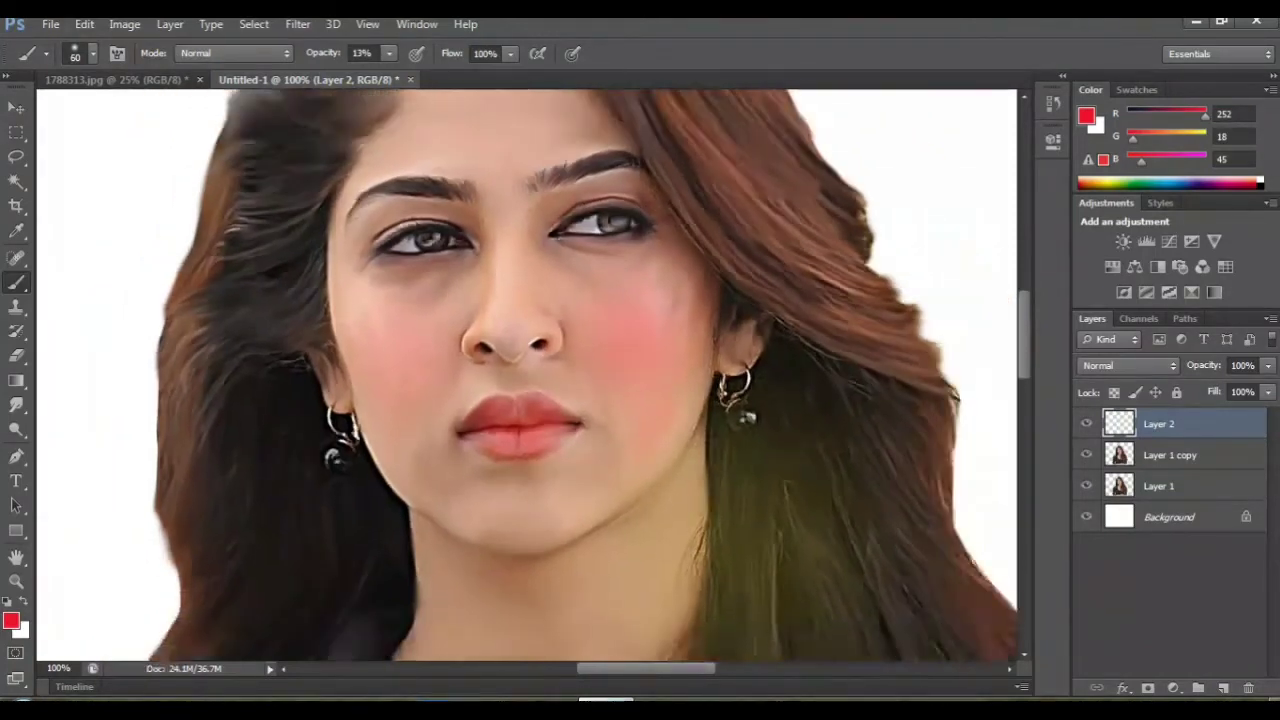
key(ctrl+plus)
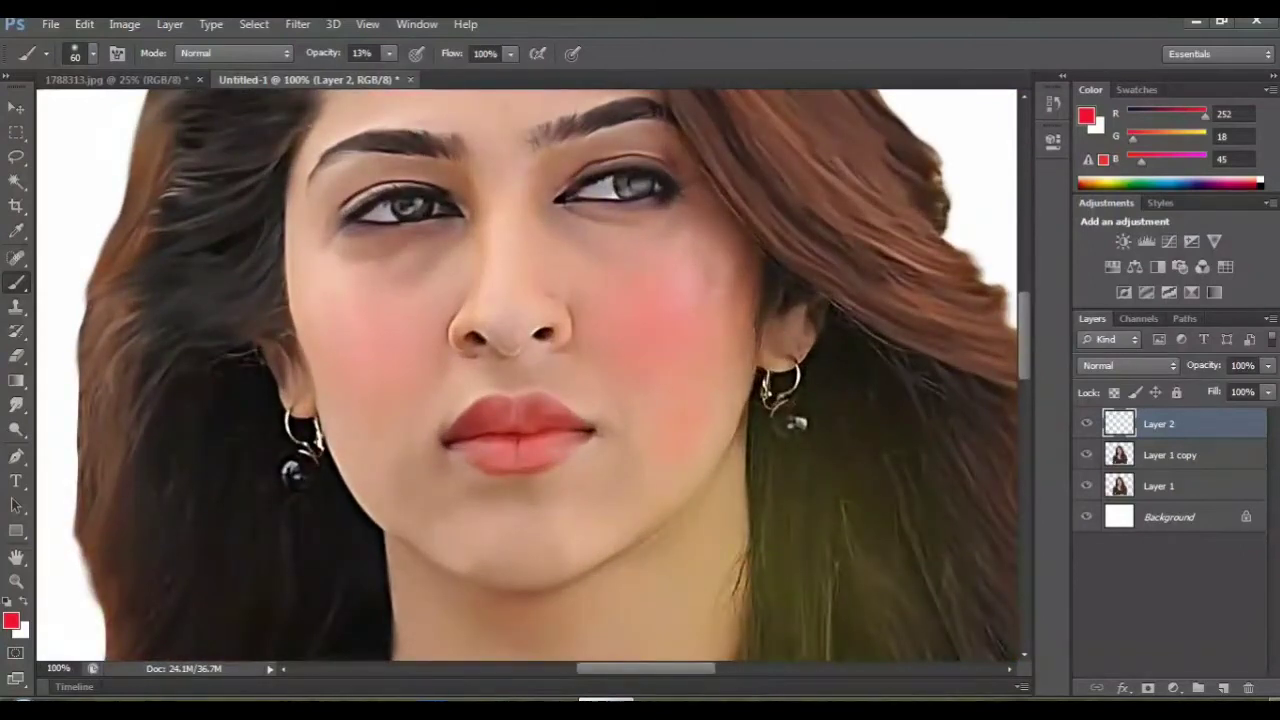
key(bracketright)
key(bracketright)
key(bracketright)
drag(686, 380, 690, 420)
drag(350, 305, 358, 340)
key(ctrl+minus)
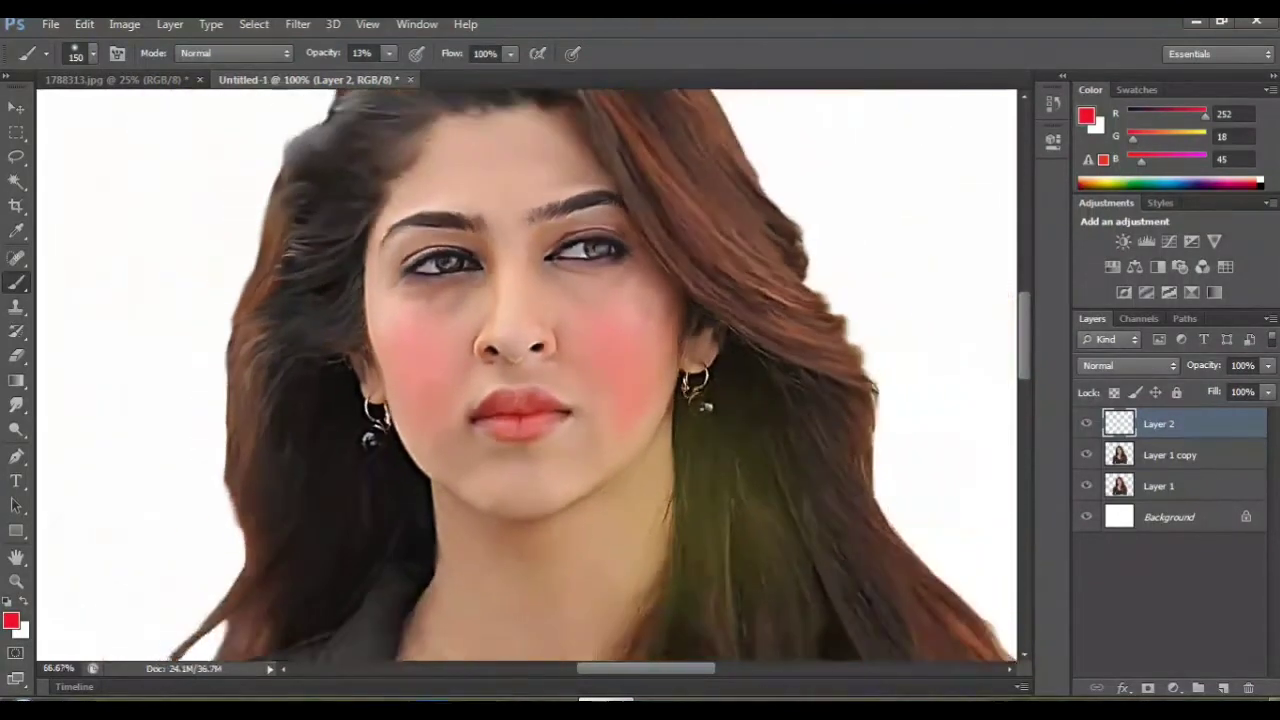
Step: Choose a hard round brush at 100% hardness and undo the stray red dab on the nose
key(ctrl+minus)
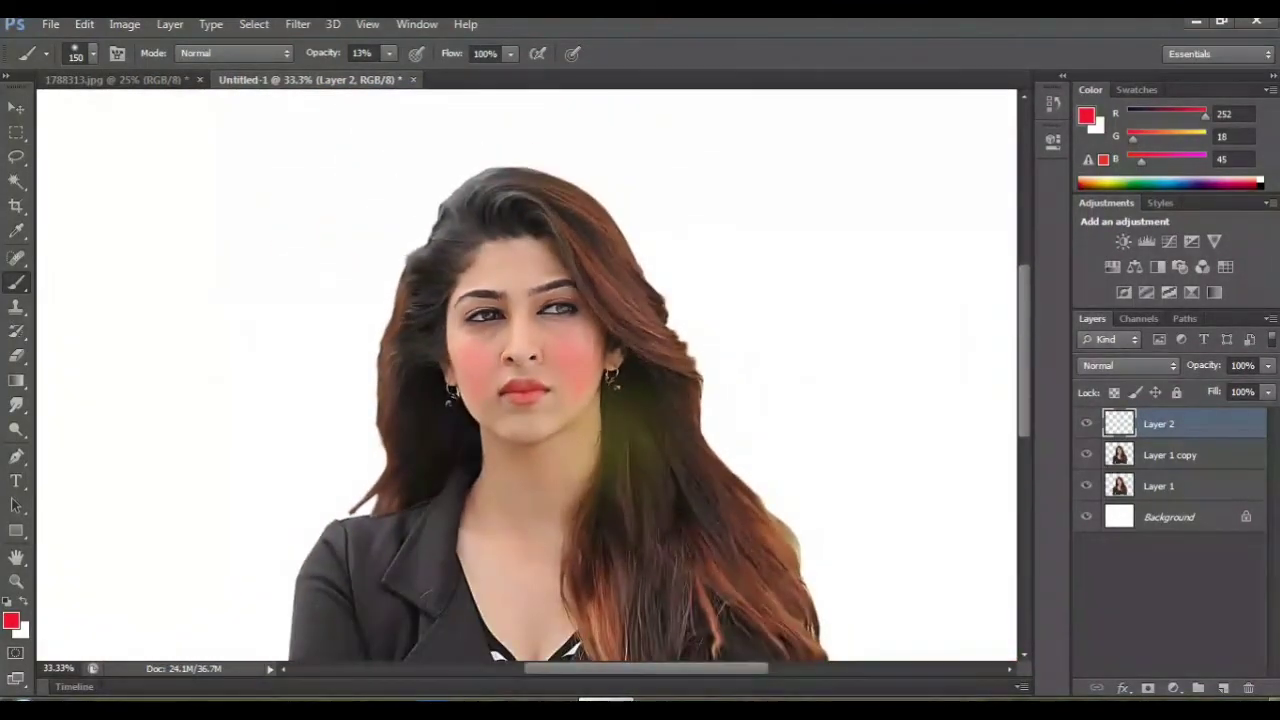
key(ctrl+plus)
key(ctrl+plus)
key(ctrl+plus)
key(ctrl+plus)
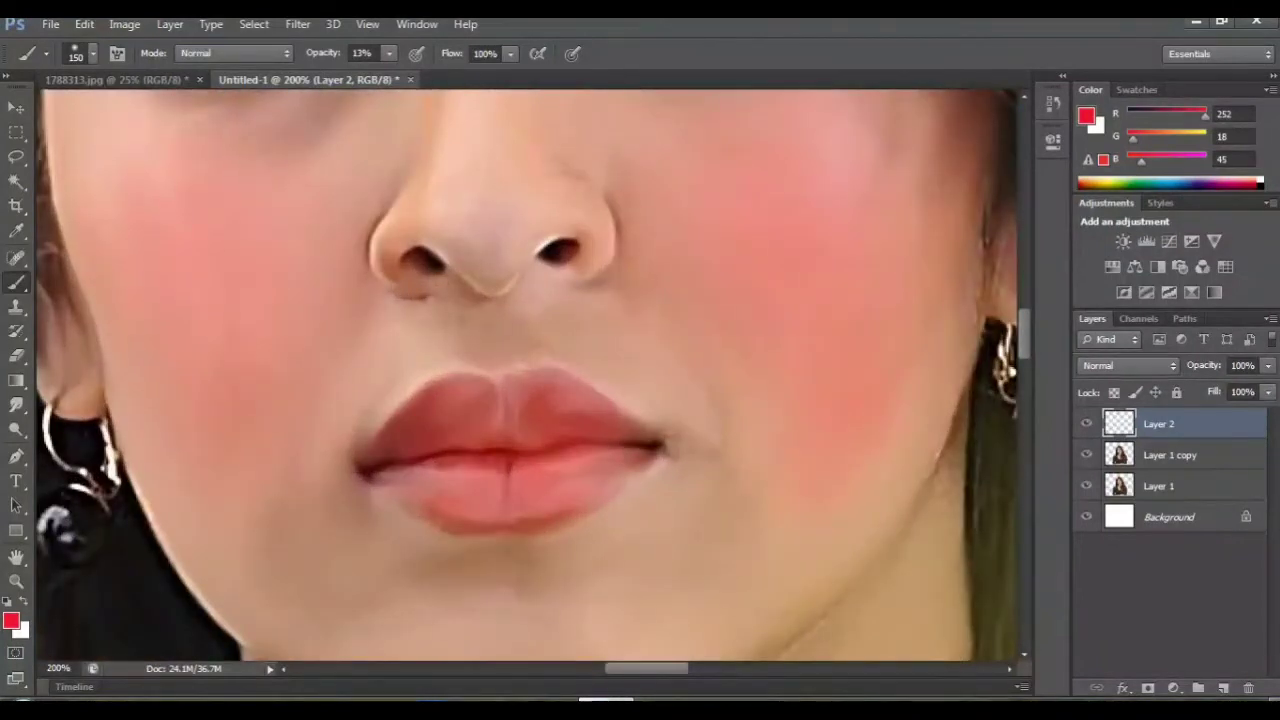
scroll(530, 375, up, 3)
scroll(530, 375, up, 2)
scroll(530, 375, up, 1)
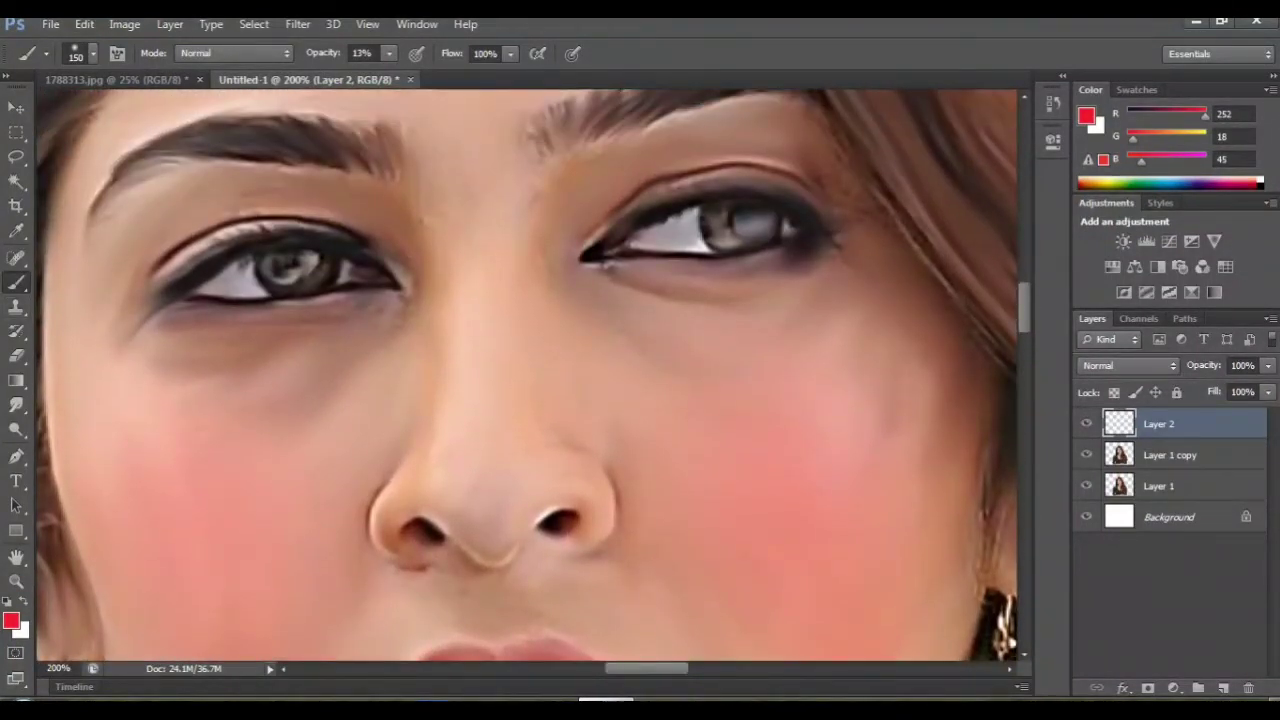
click(93, 53)
click(66, 199)
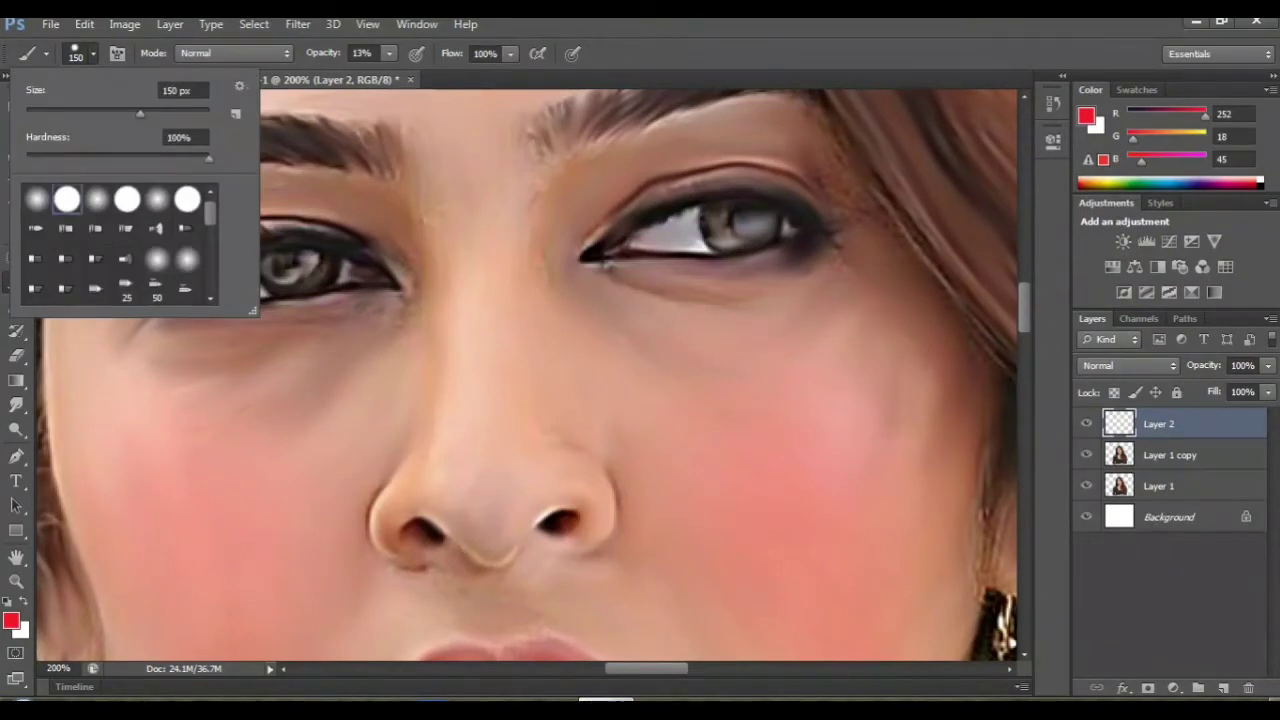
click(534, 369)
key(ctrl+z)
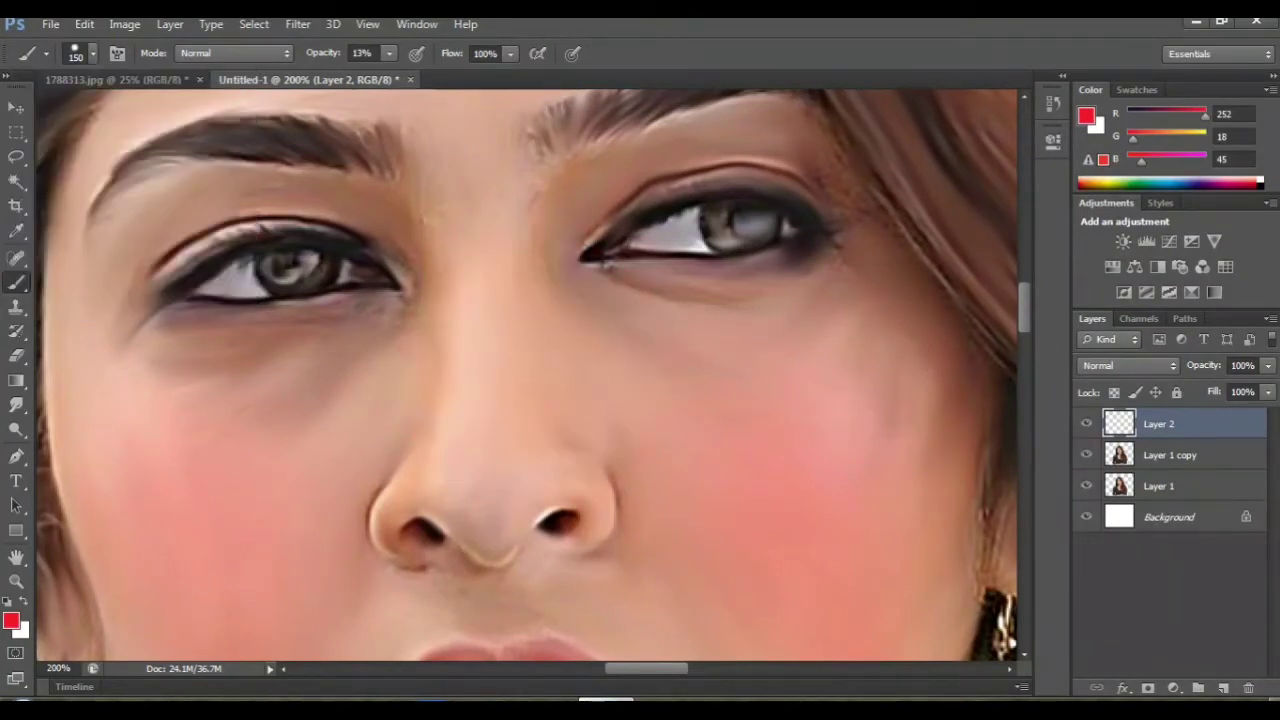
Step: Set the foreground colour to black and shrink the Brush to a fine size
key(z)
key(i)
click(11, 621)
click(389, 418)
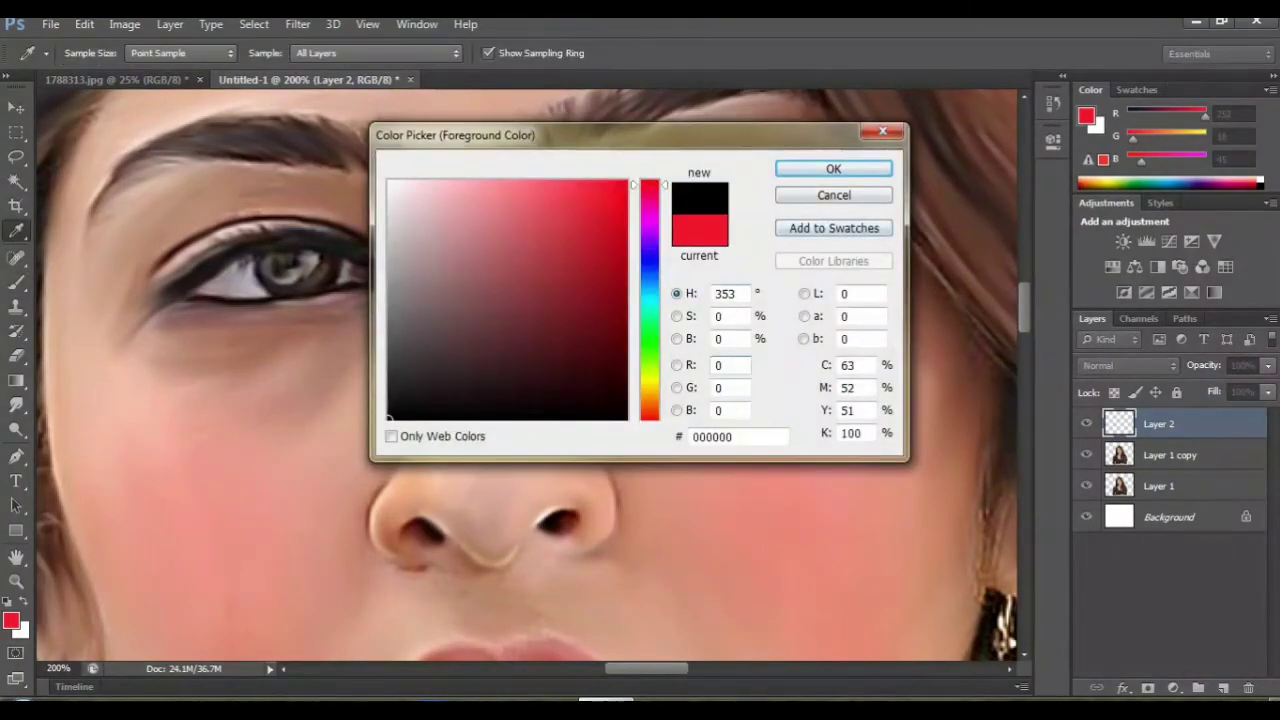
key(Return)
key(b)
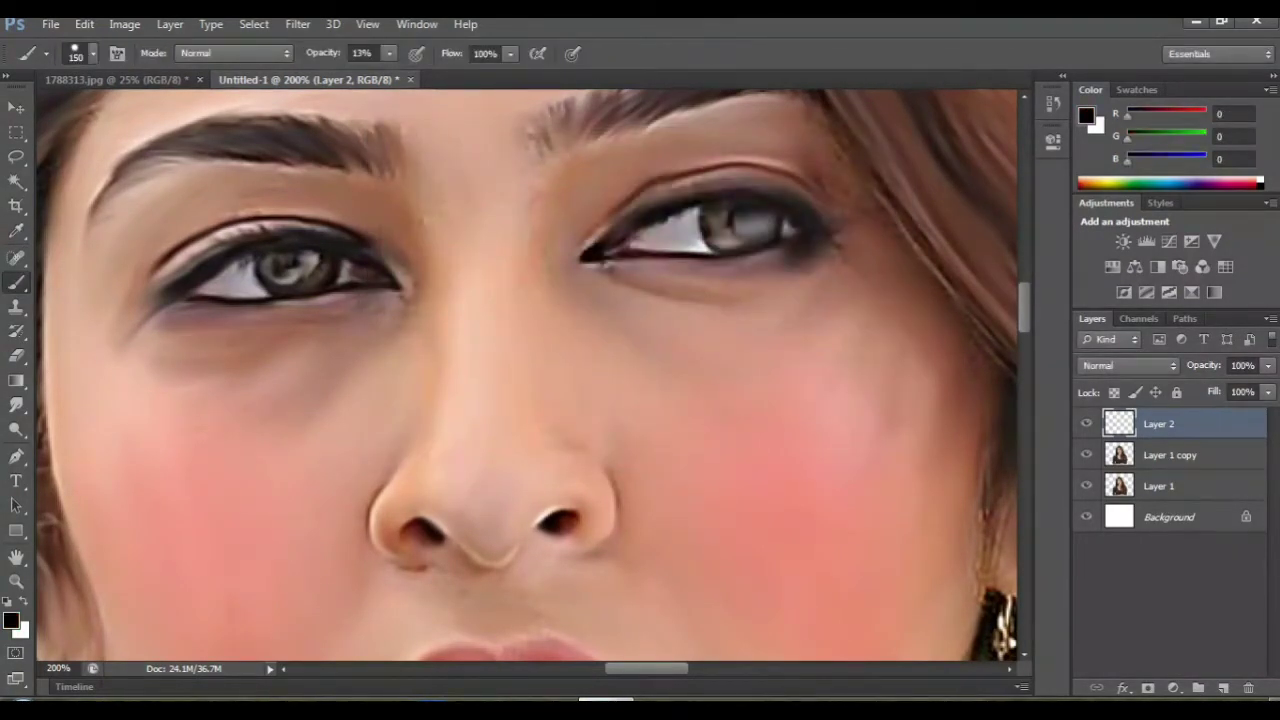
key(bracketleft)
key(bracketleft)
key(bracketleft)
Step: Zoom to 400% on the eye and set brush opacity to 54%, undoing a too-heavy lash stroke
key(ctrl+plus)
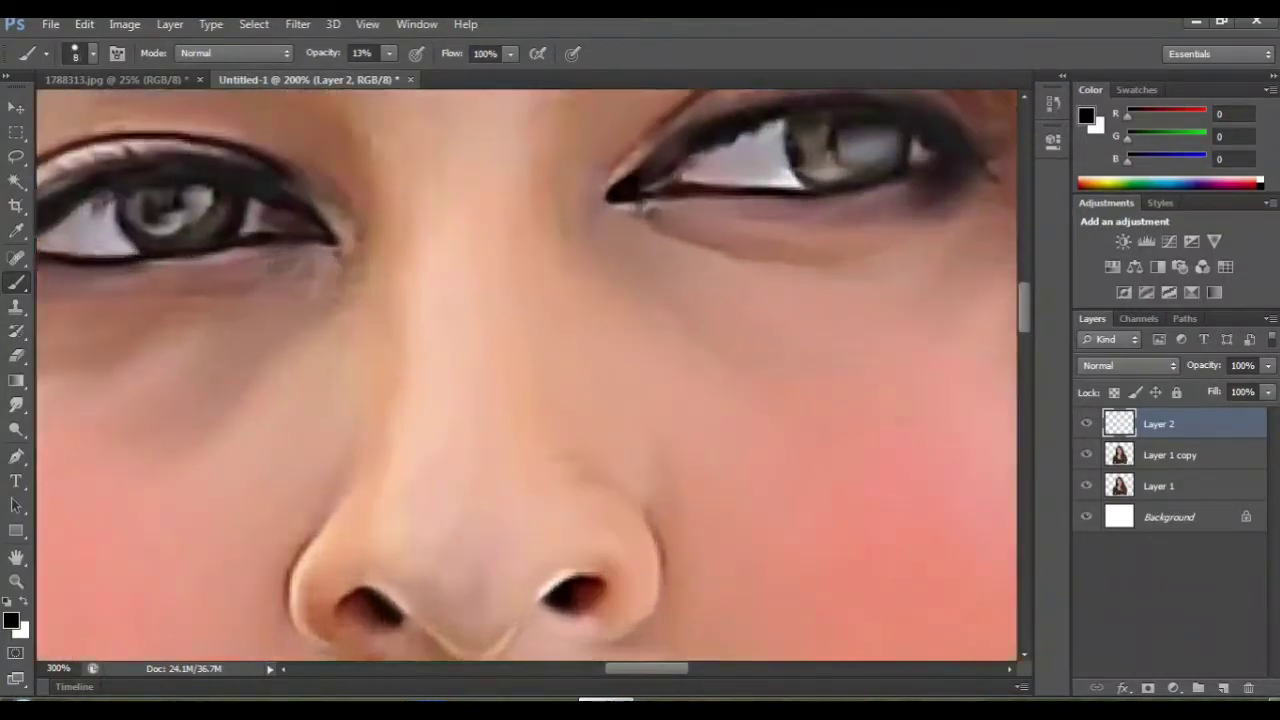
key(ctrl+plus)
scroll(527, 375, up, 2)
scroll(527, 375, right, 1)
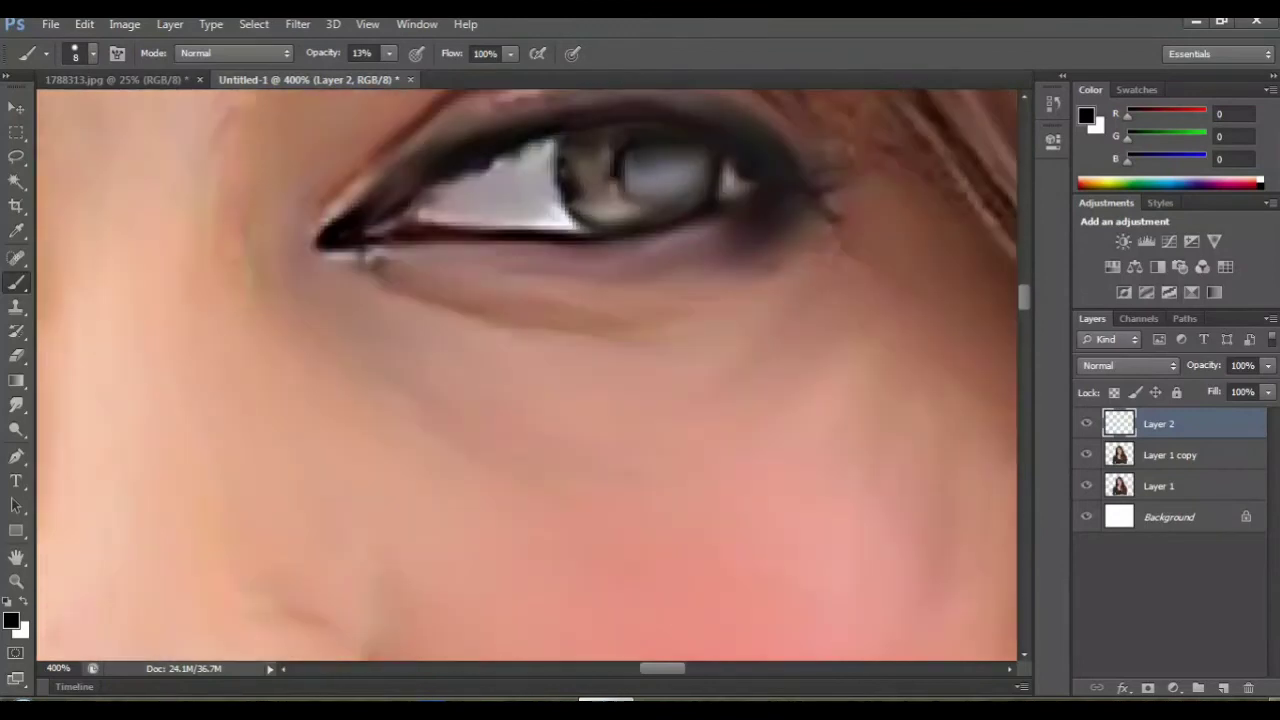
scroll(527, 375, up, 1)
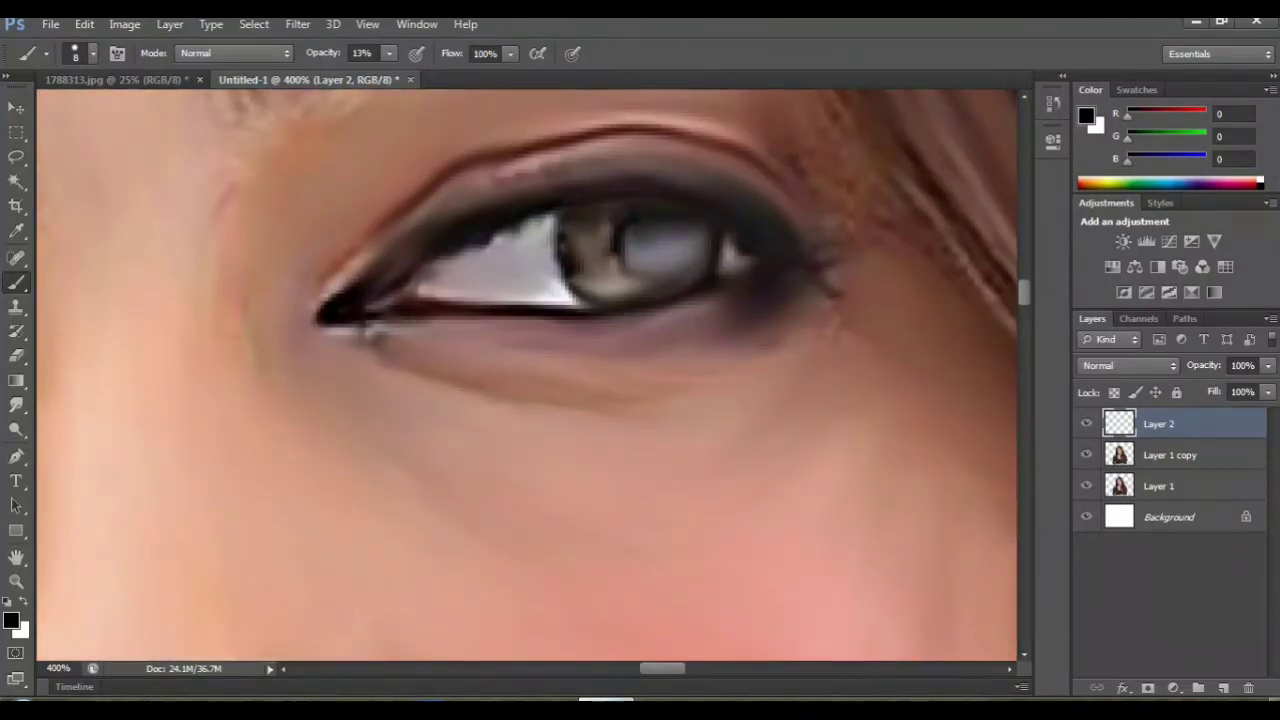
drag(426, 298, 494, 298)
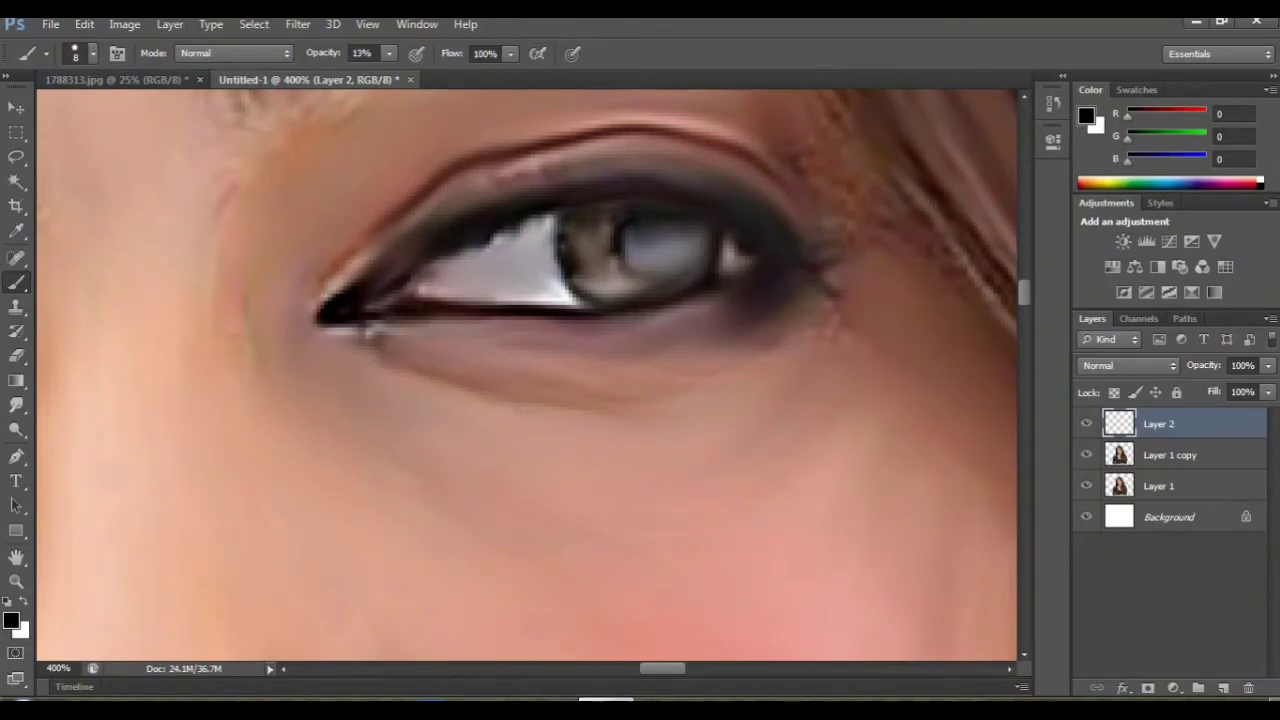
click(389, 53)
drag(389, 74, 424, 74)
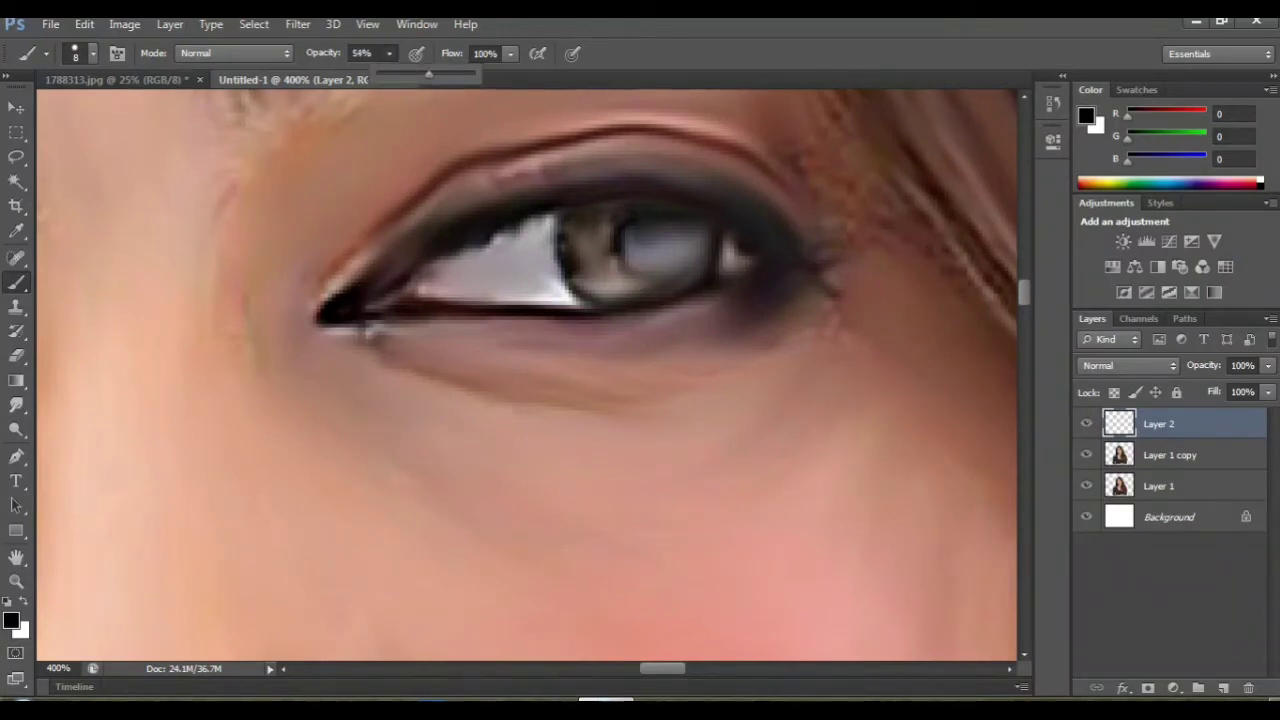
click(400, 296)
drag(356, 316, 490, 300)
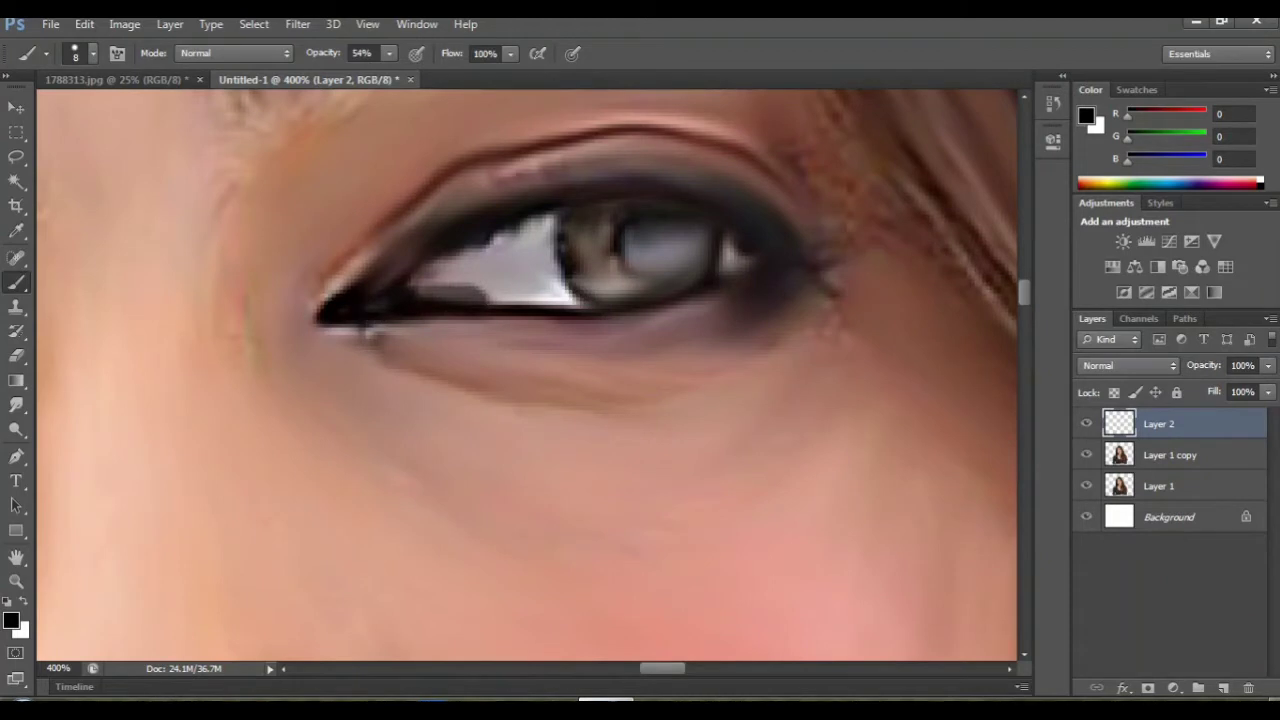
key(ctrl+z)
Step: Line the lower and upper lash lines with a 5 px brush and outline the iris
key(bracketleft)
key(bracketleft)
key(bracketleft)
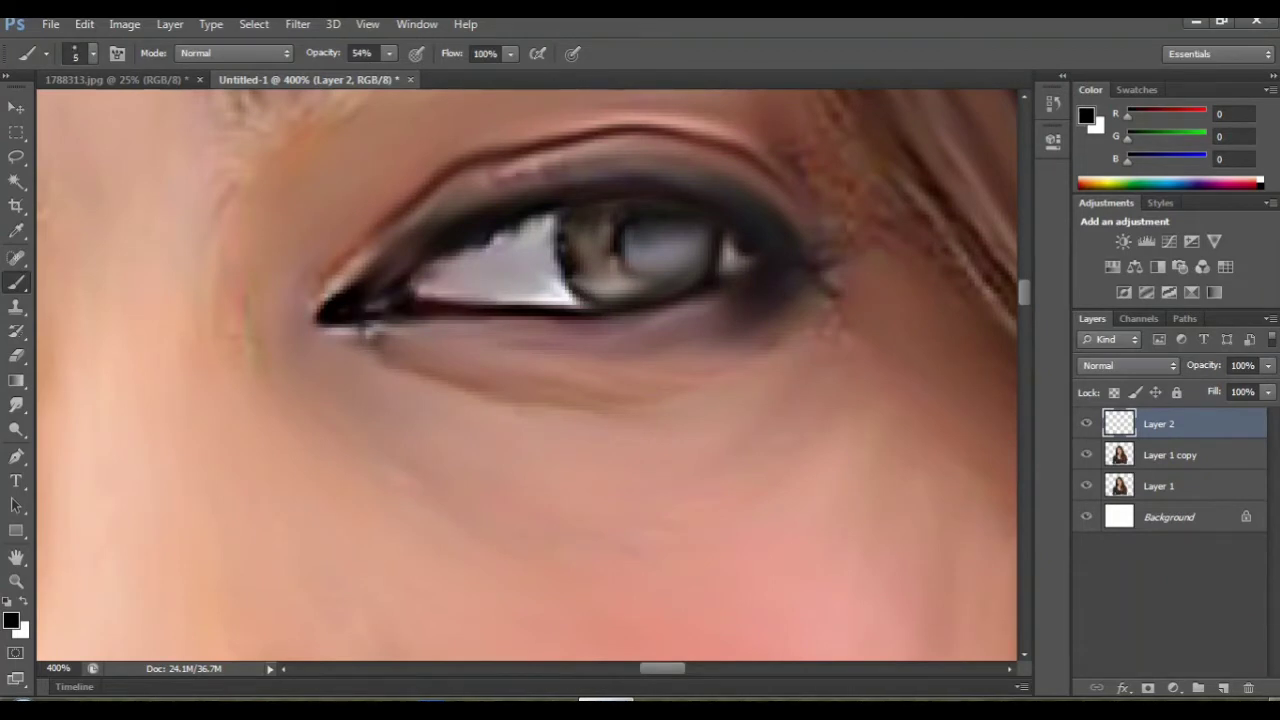
drag(418, 303, 598, 306)
drag(676, 302, 742, 274)
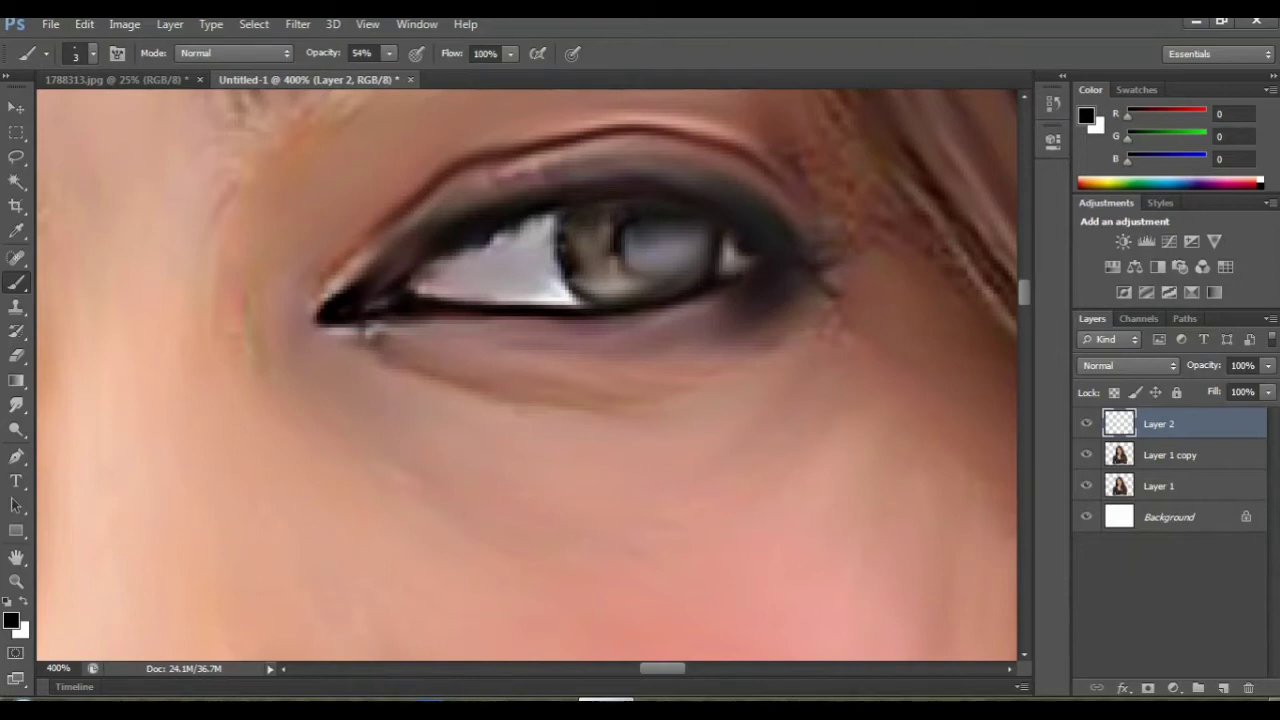
drag(384, 283, 418, 266)
mouse_move(588, 184)
mouse_down()
mouse_move(658, 187)
mouse_move(734, 218)
mouse_move(856, 284)
mouse_move(830, 284)
mouse_move(852, 298)
mouse_up()
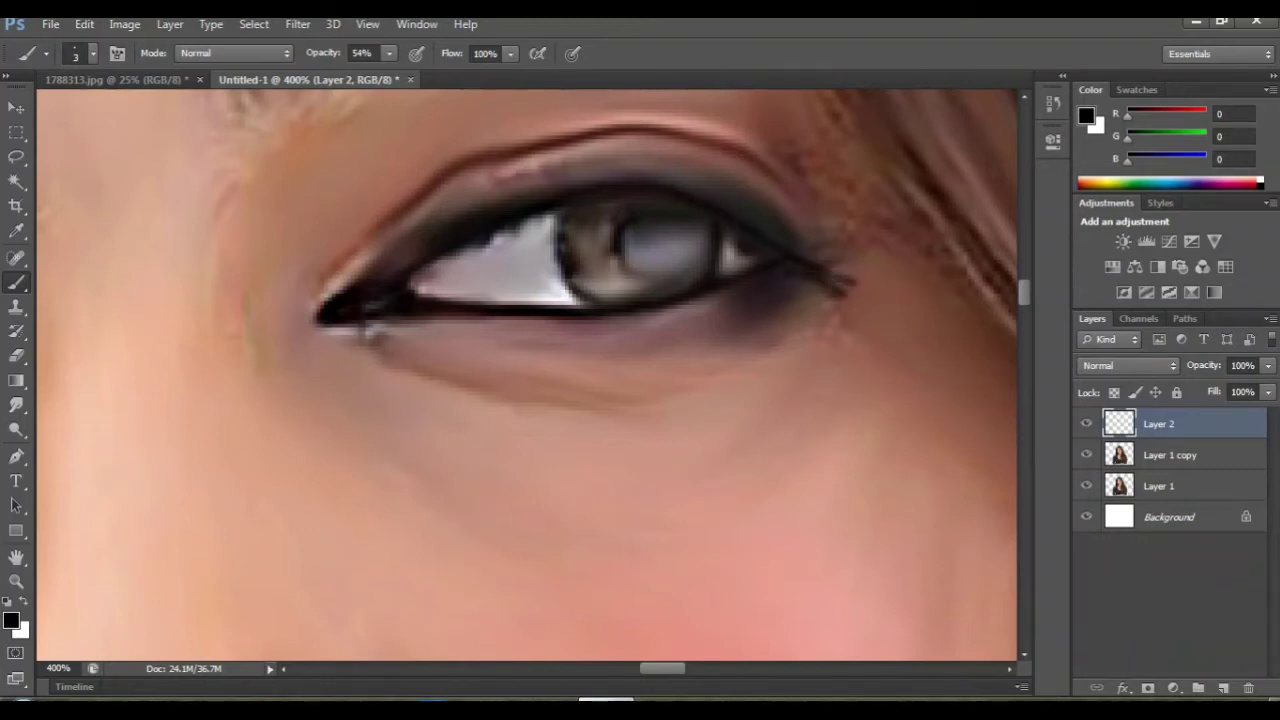
mouse_move(606, 306)
mouse_down()
mouse_move(564, 282)
mouse_move(560, 244)
mouse_up()
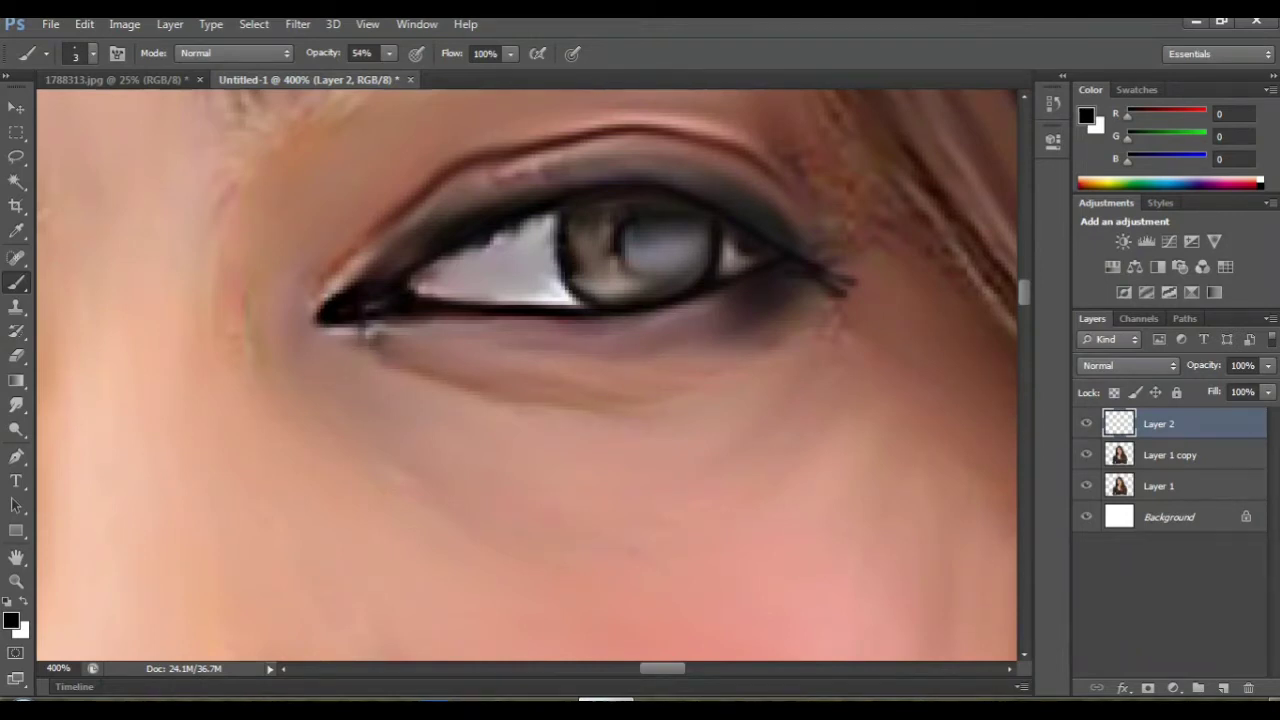
drag(582, 284, 632, 302)
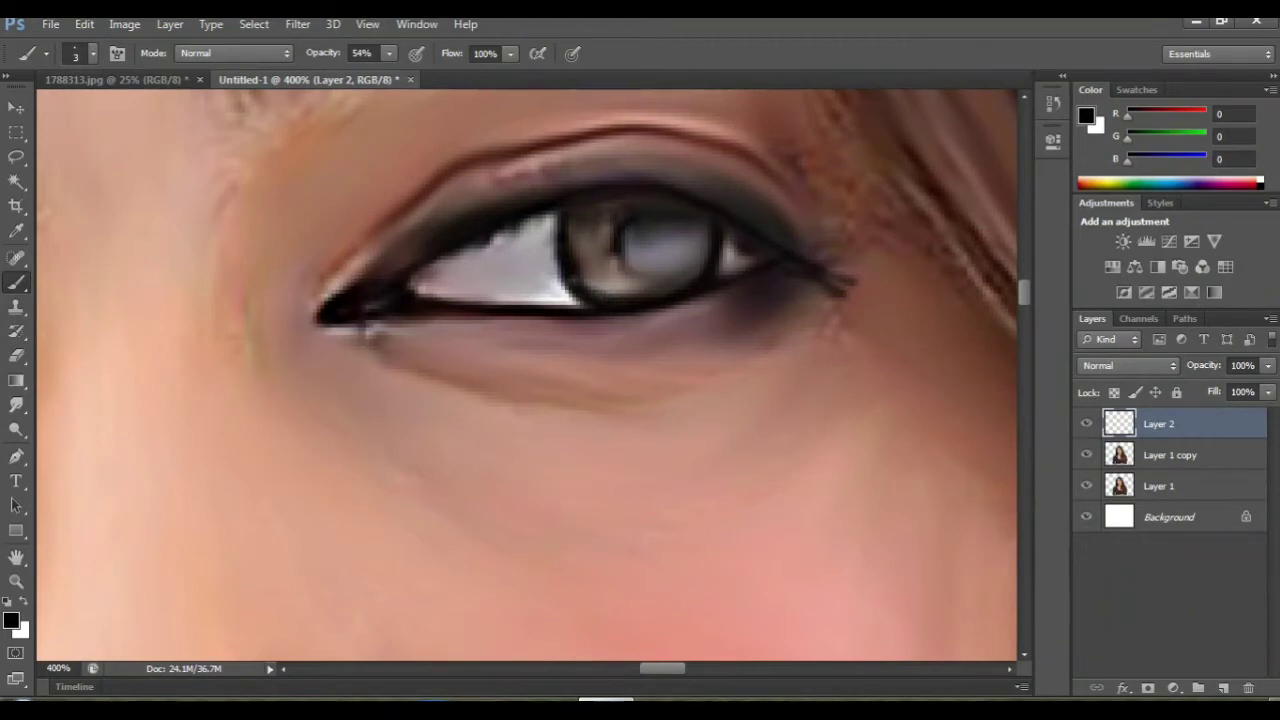
Step: Draw five individual eyelashes above the upper lid
mouse_move(491, 208)
mouse_down()
mouse_move(499, 178)
mouse_move(533, 158)
mouse_move(652, 145)
mouse_up()
drag(680, 188, 693, 157)
drag(598, 181, 627, 137)
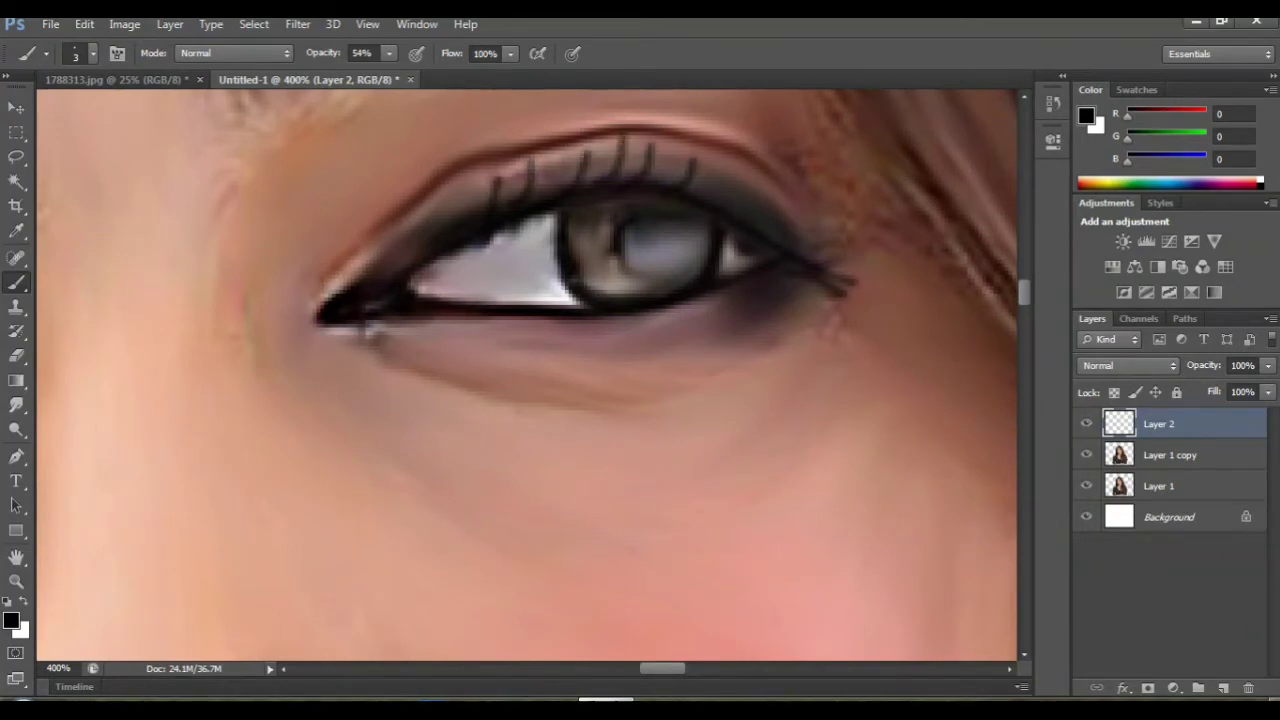
drag(717, 197, 733, 167)
drag(742, 216, 774, 189)
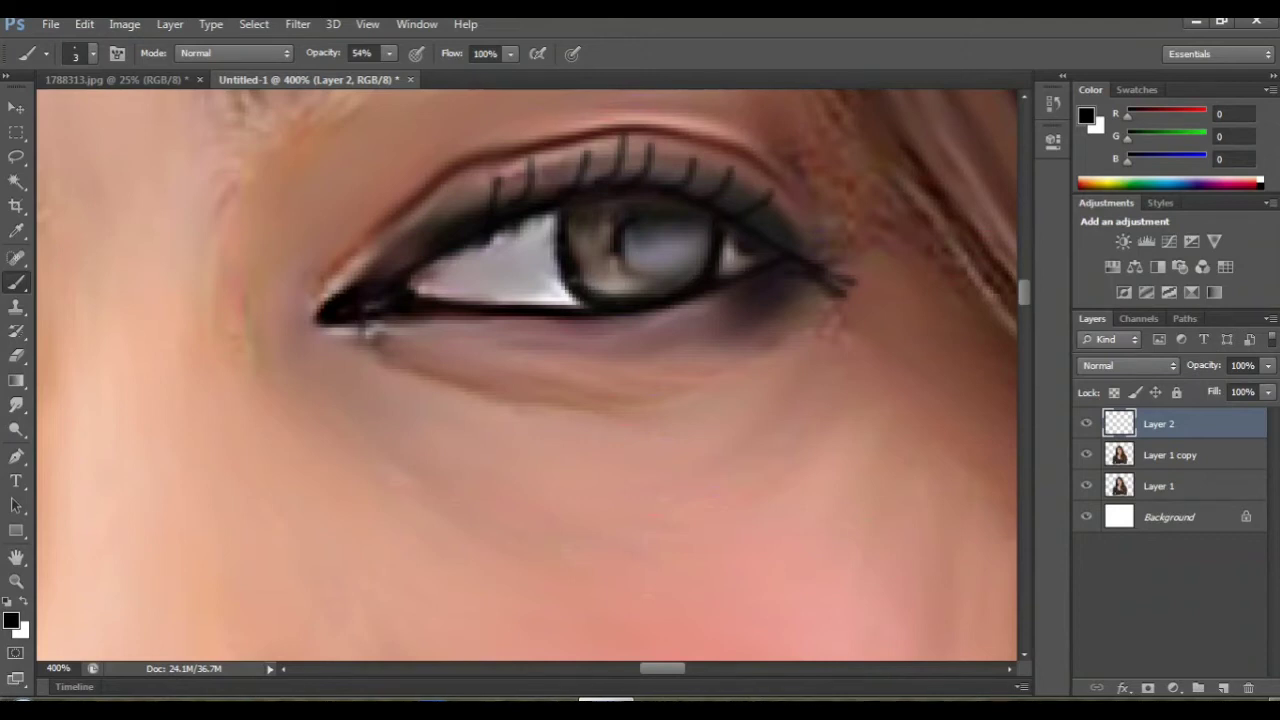
Step: Paint two black lash strokes above the image's left eye, near the inner corner
scroll(367, 333, down, 1)
scroll(367, 333, down, 2)
scroll(367, 333, down, 2)
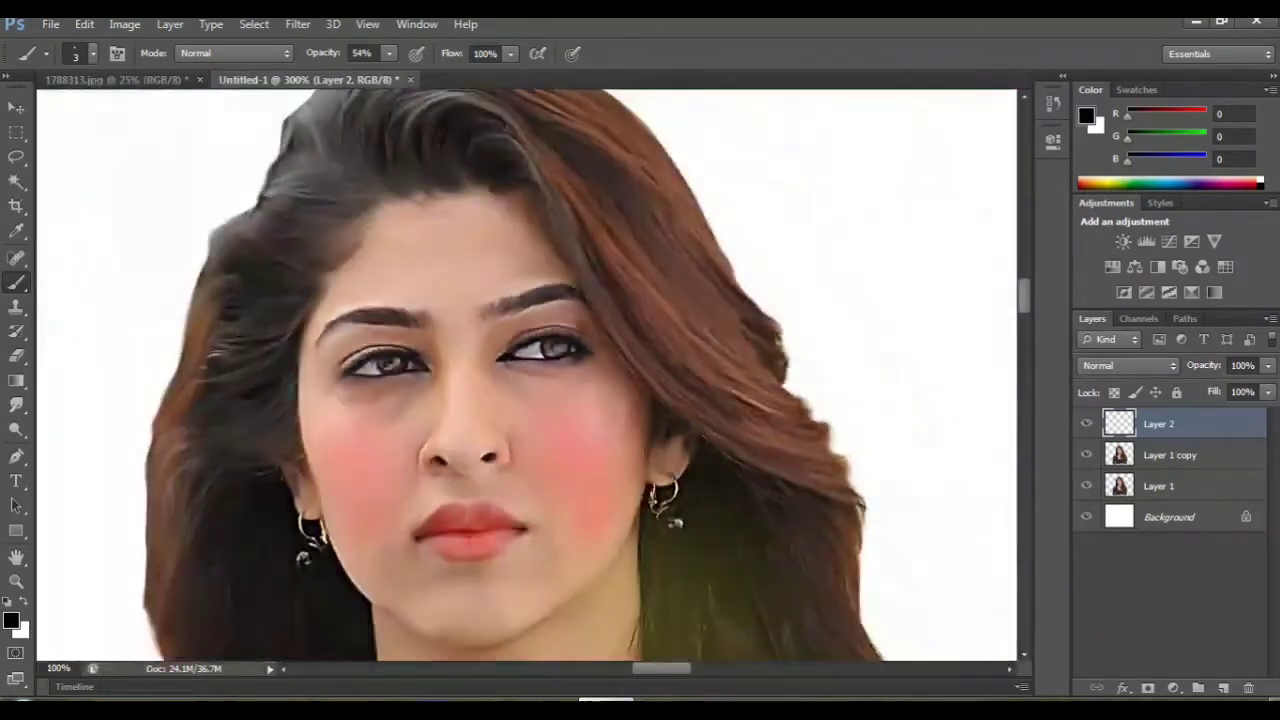
scroll(367, 333, down, 1)
scroll(560, 385, up, 1)
scroll(560, 385, up, 1)
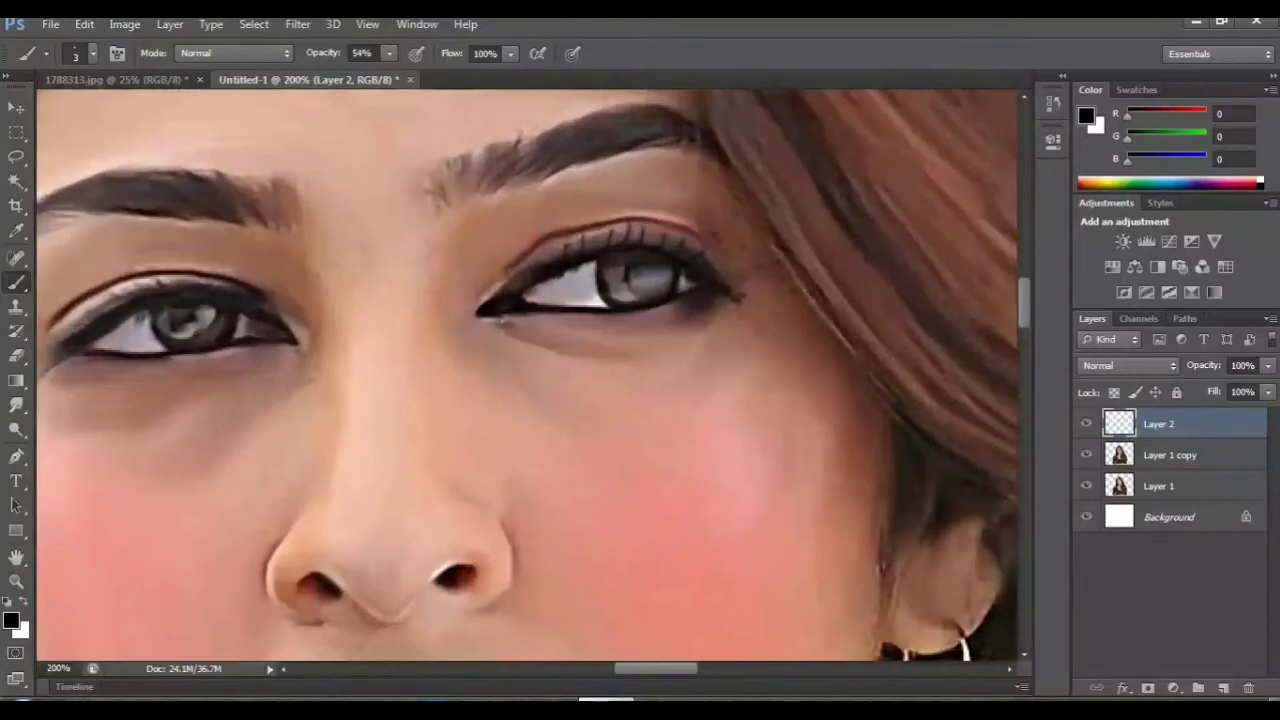
scroll(527, 381, left, 3)
scroll(527, 381, left, 2)
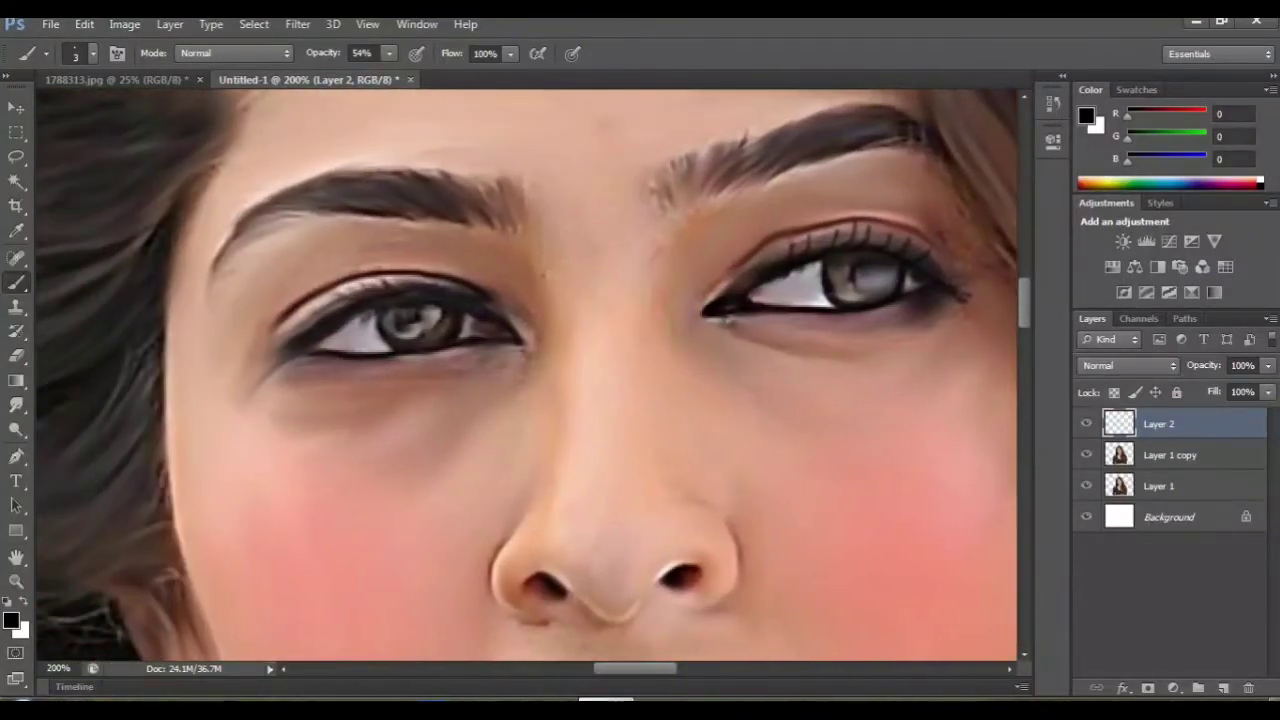
scroll(532, 380, up, 2)
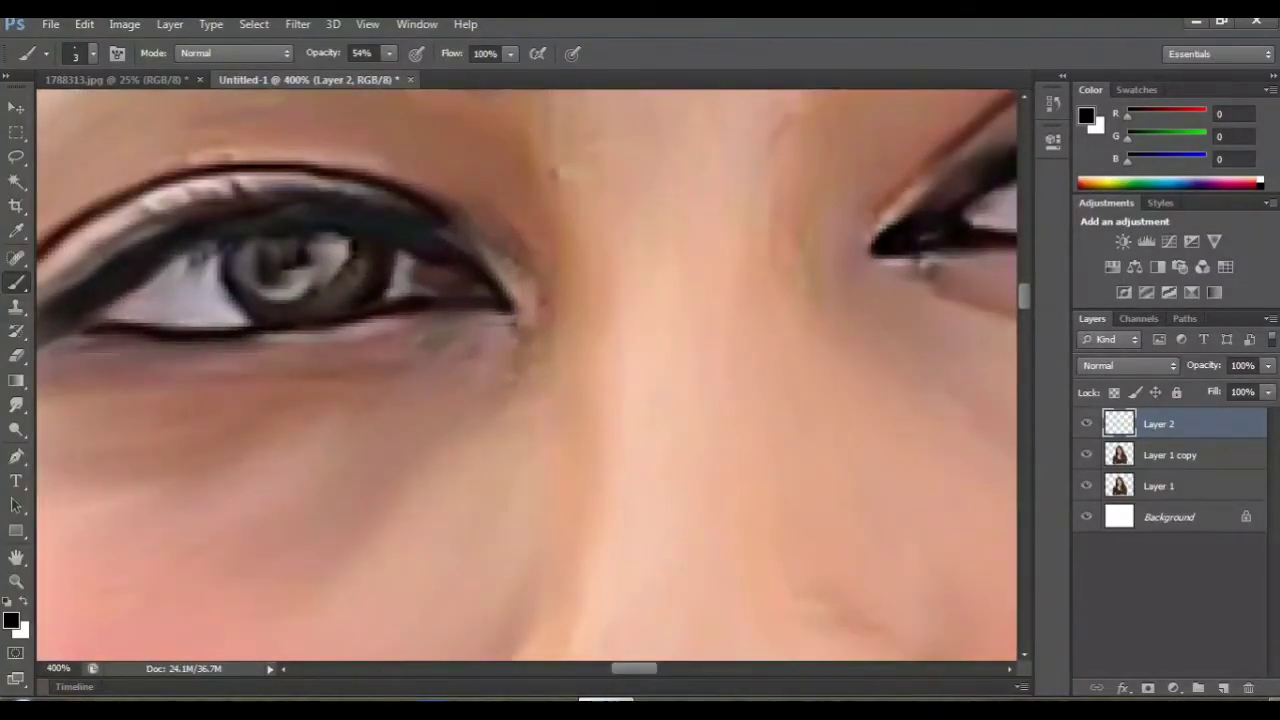
scroll(528, 375, left, 2)
scroll(528, 375, left, 2)
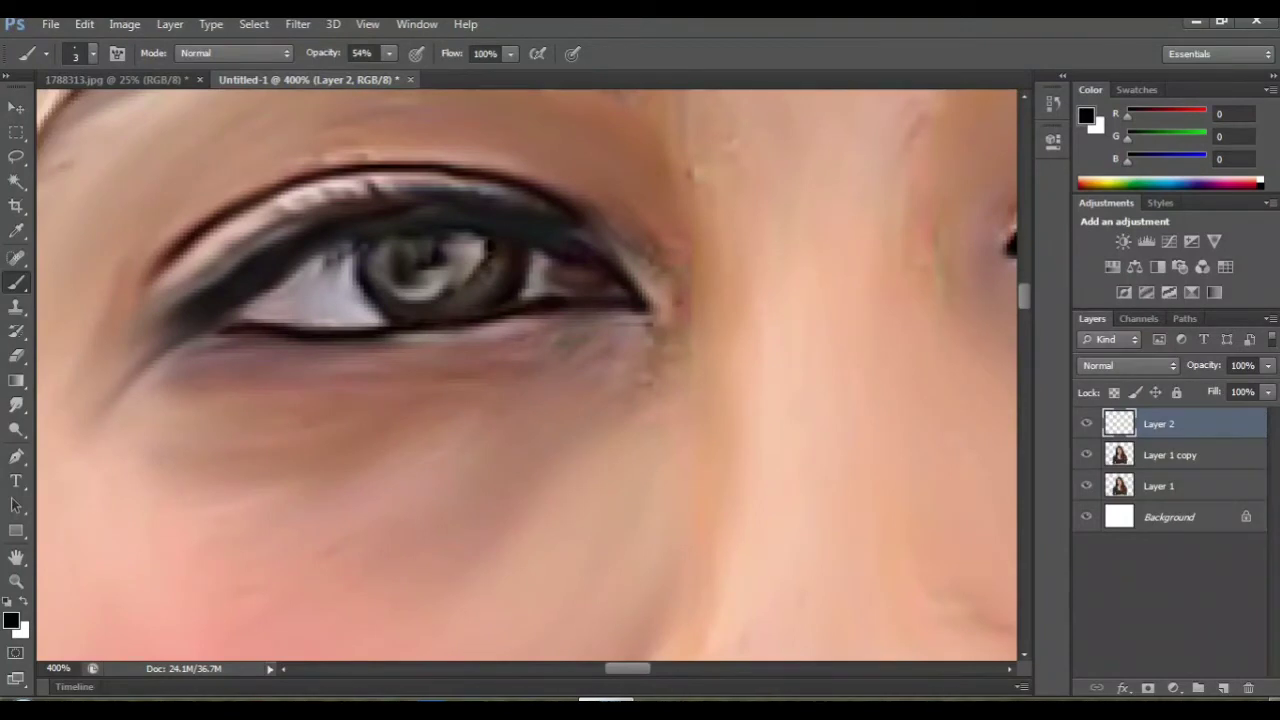
scroll(527, 375, up, 1)
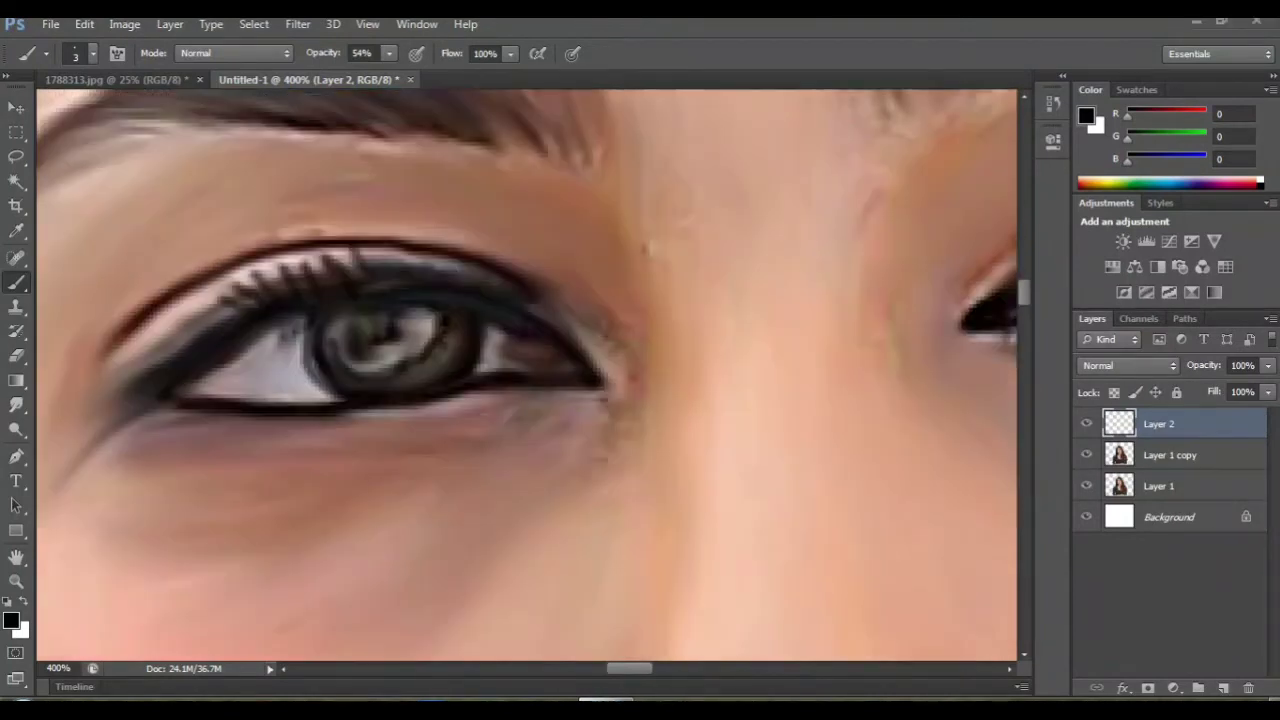
drag(224, 322, 200, 309)
drag(232, 324, 214, 312)
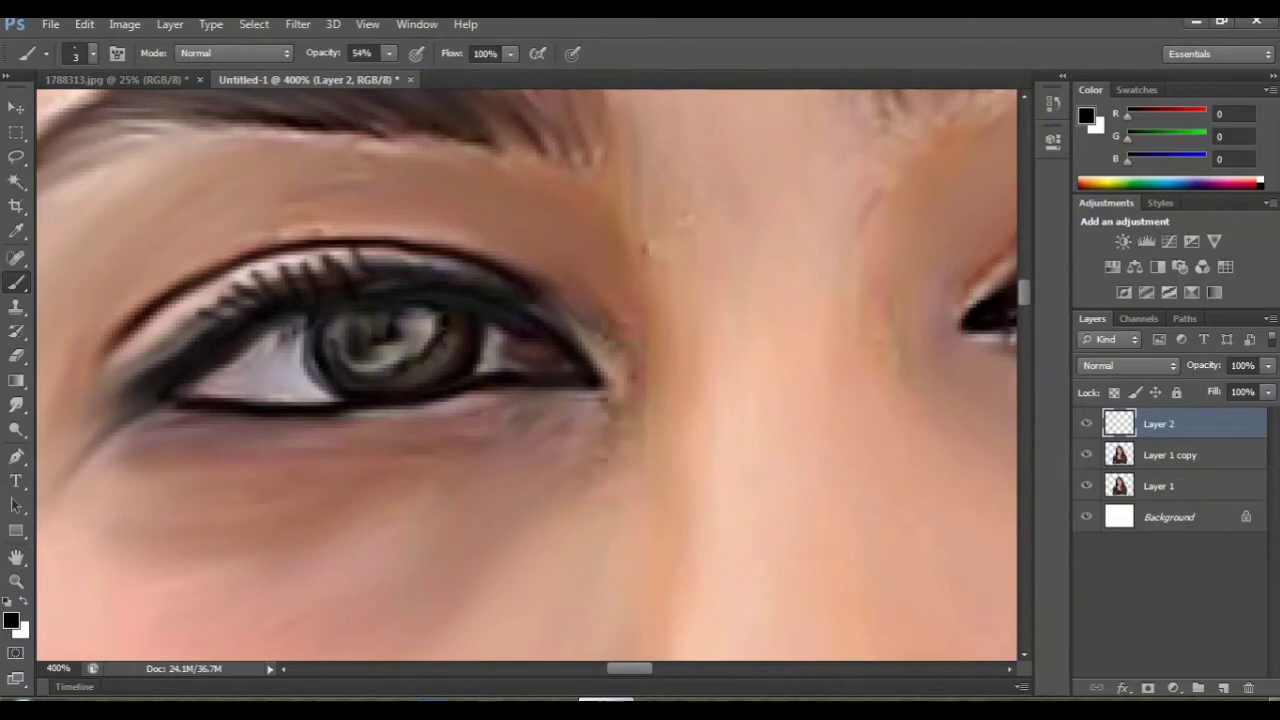
Step: Zoom out to 33.33% to show the whole portrait down to the shoulders
key(ctrl+minus)
key(ctrl+minus)
key(ctrl+minus)
key(ctrl+minus)
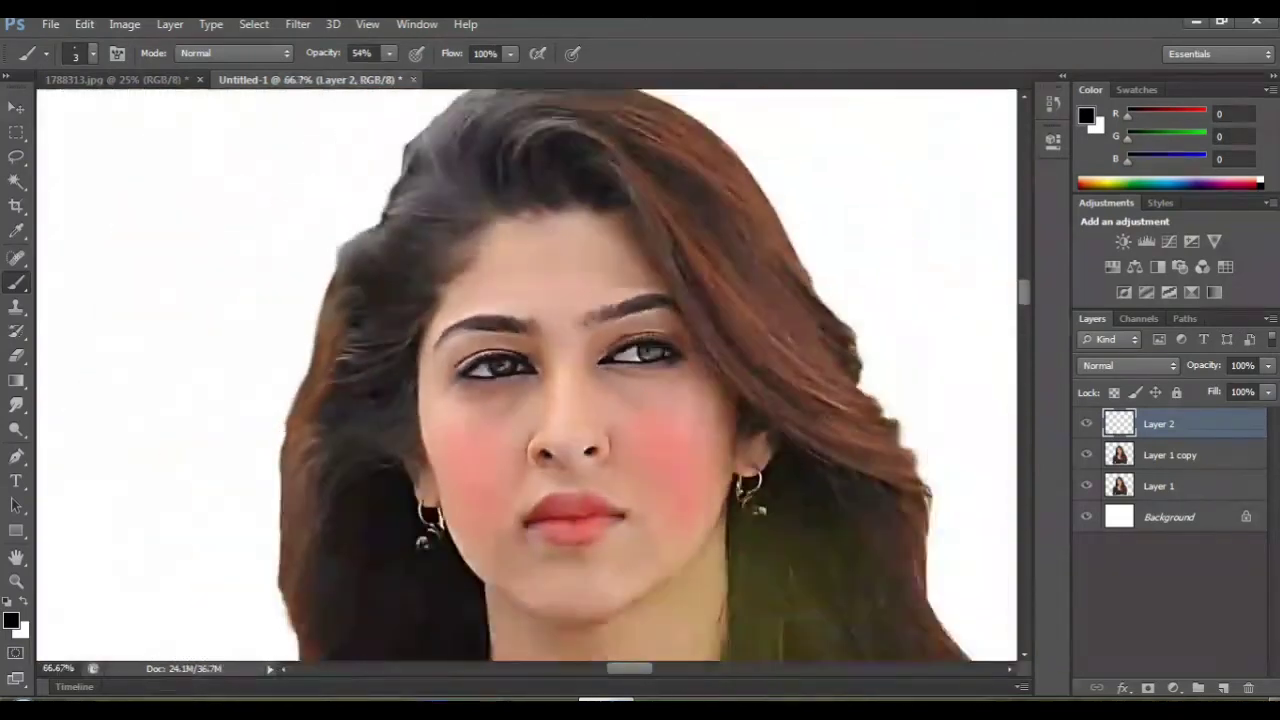
key(ctrl+minus)
key(ctrl+plus)
key(ctrl+plus)
key(ctrl+minus)
key(ctrl+minus)
key(ctrl+plus)
key(ctrl+minus)
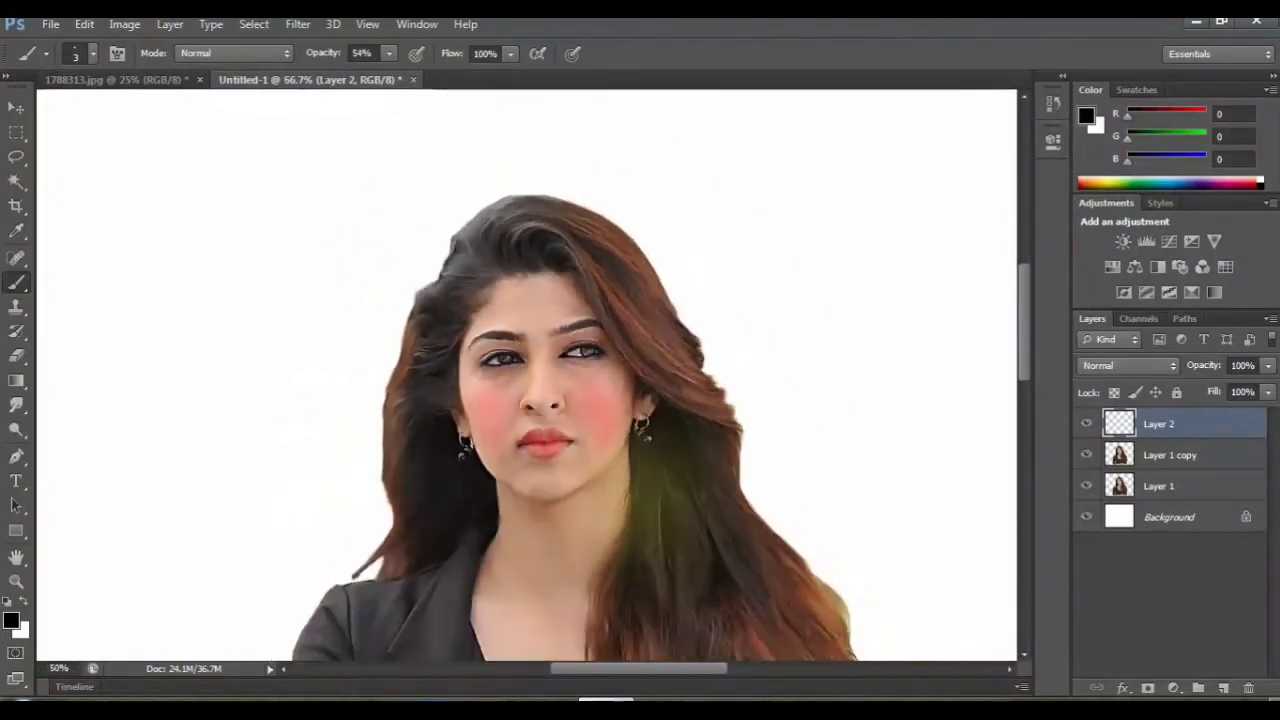
key(ctrl+minus)
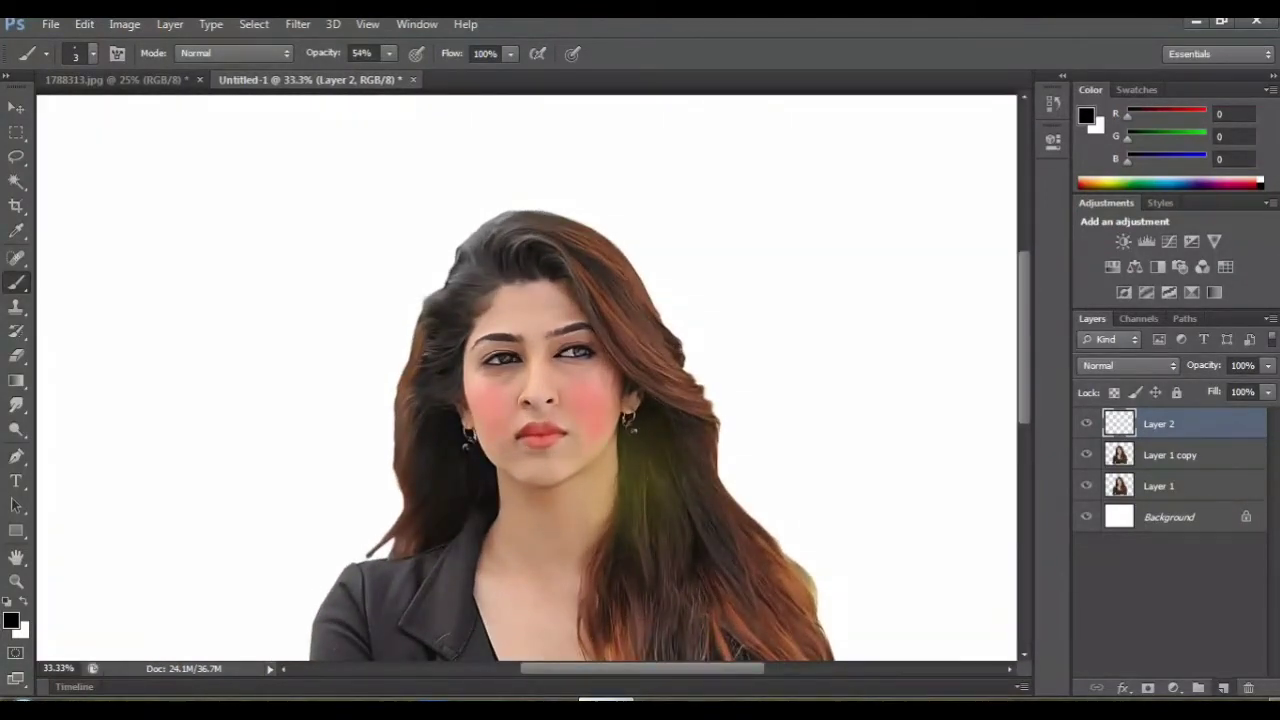
Step: Add a new empty Layer 3 and move it below Layer 1 copy
click(1222, 688)
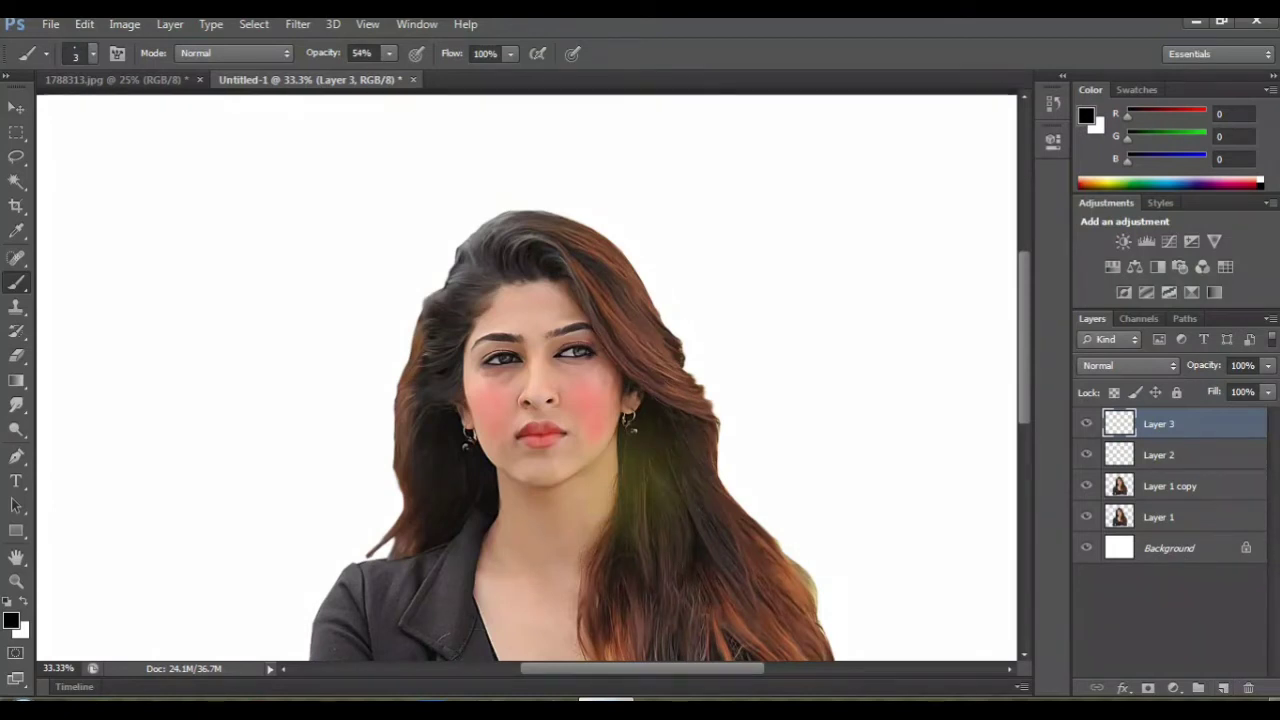
drag(1160, 424, 1160, 501)
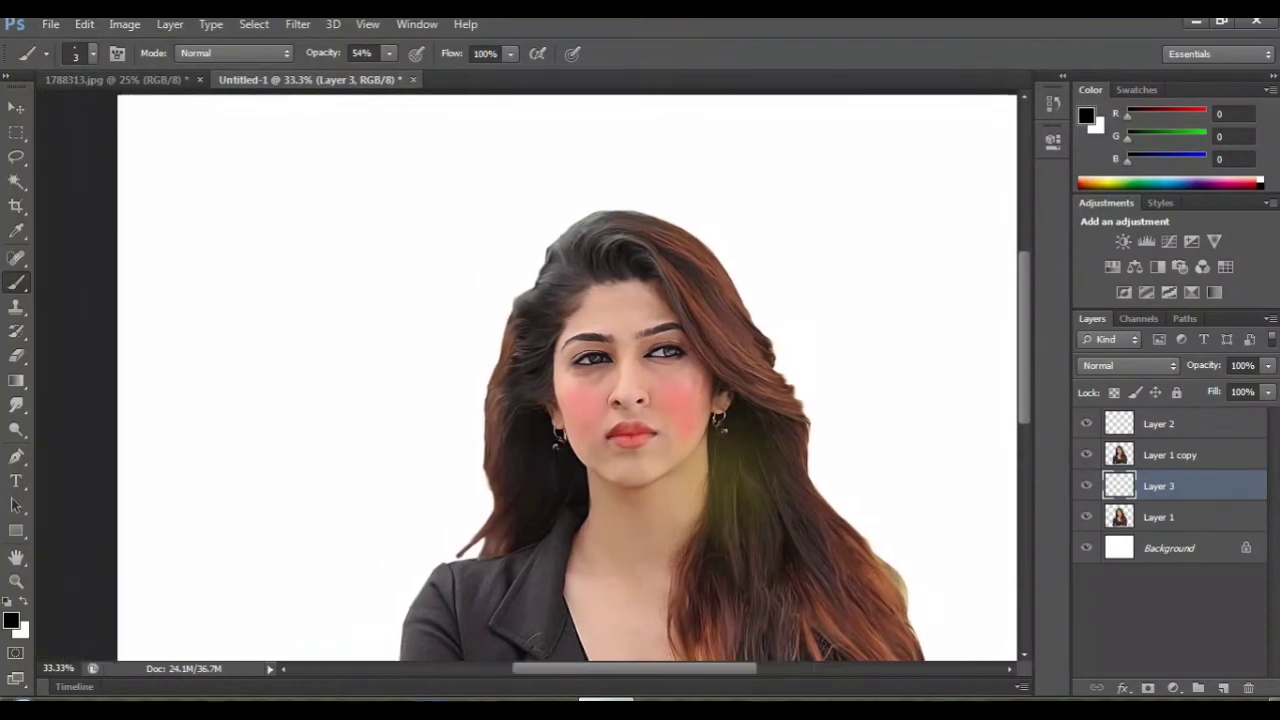
key(ctrl+minus)
key(ctrl+minus)
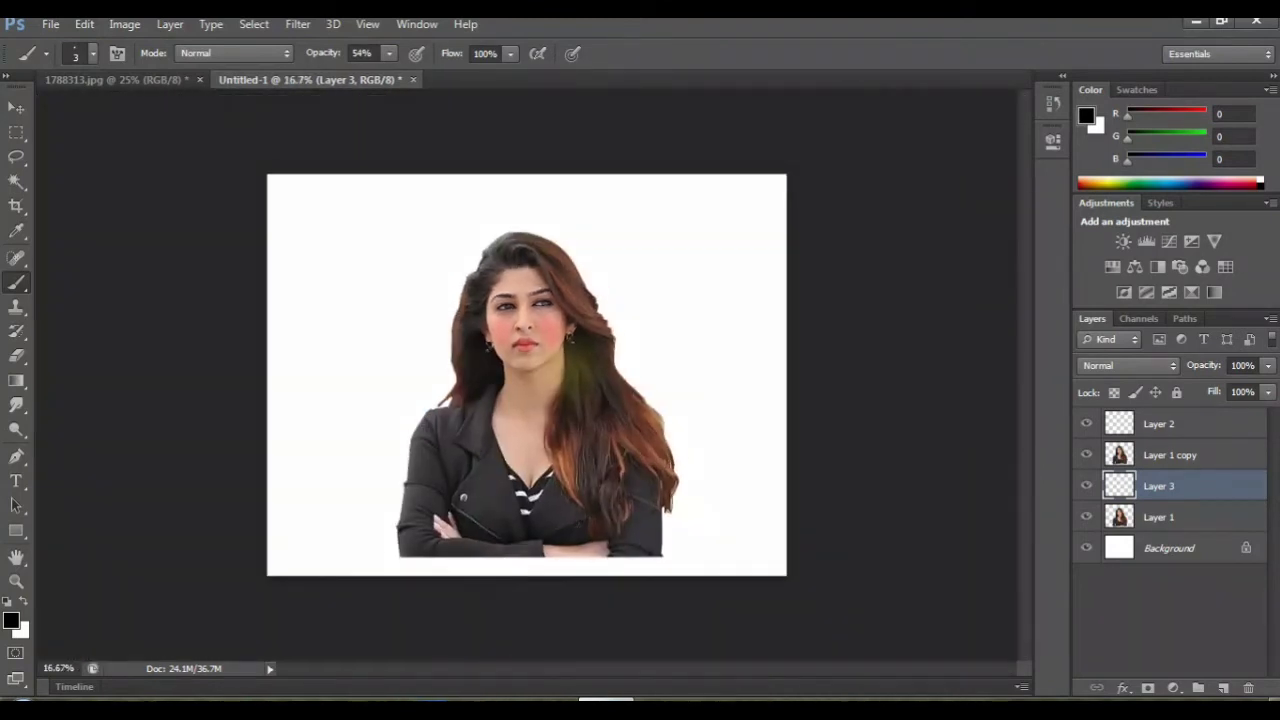
key(ctrl+plus)
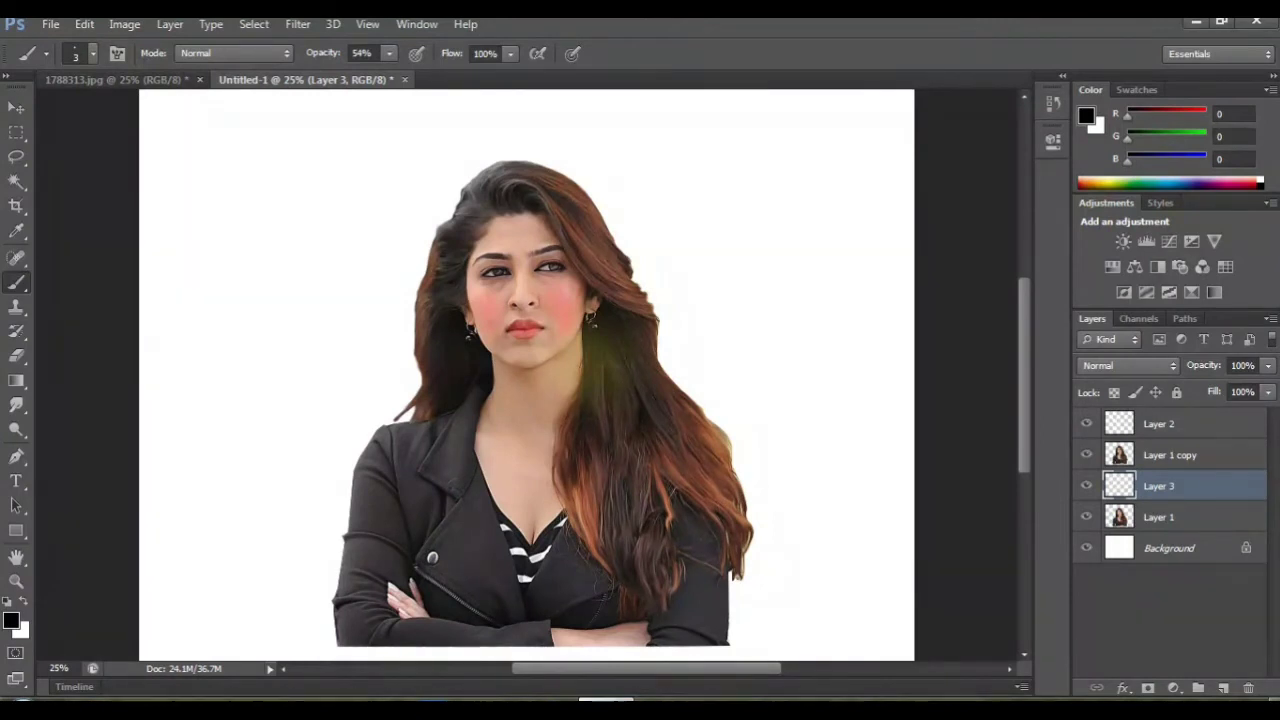
Step: Keep the plain soft Brush tool and enlarge it to 2000 px
right_click(16, 281)
click(80, 277)
click(93, 53)
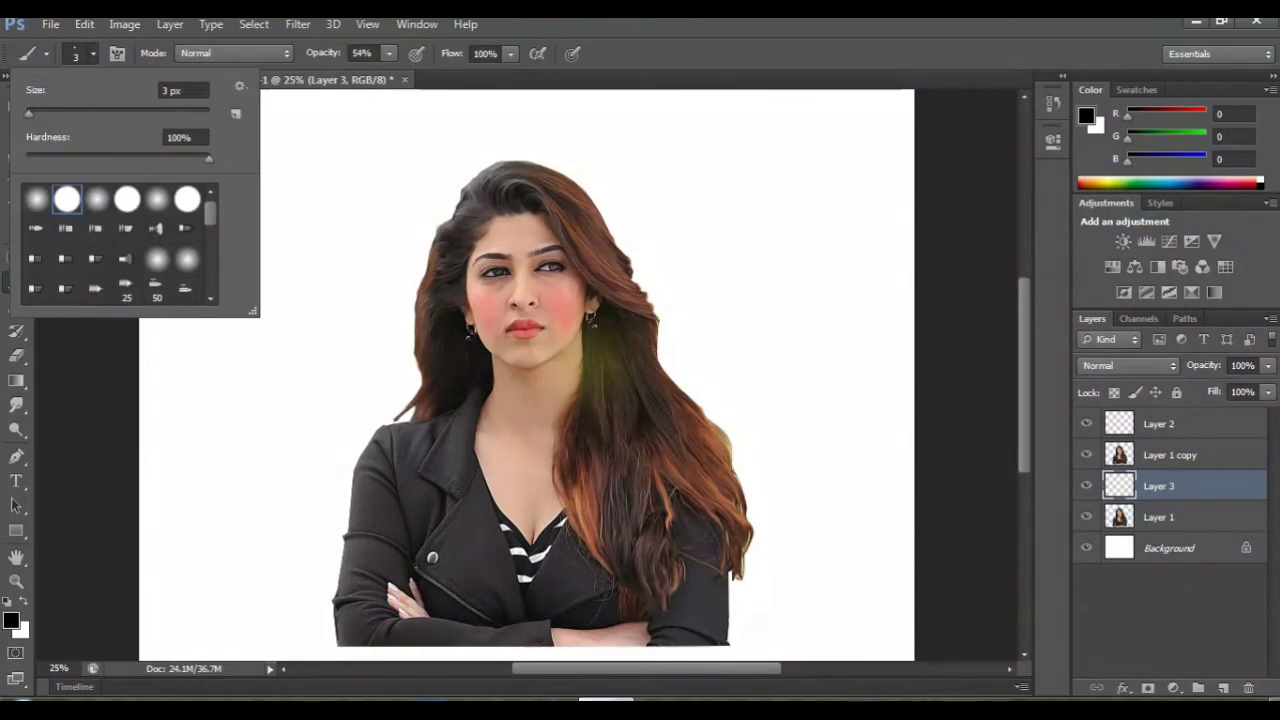
click(93, 53)
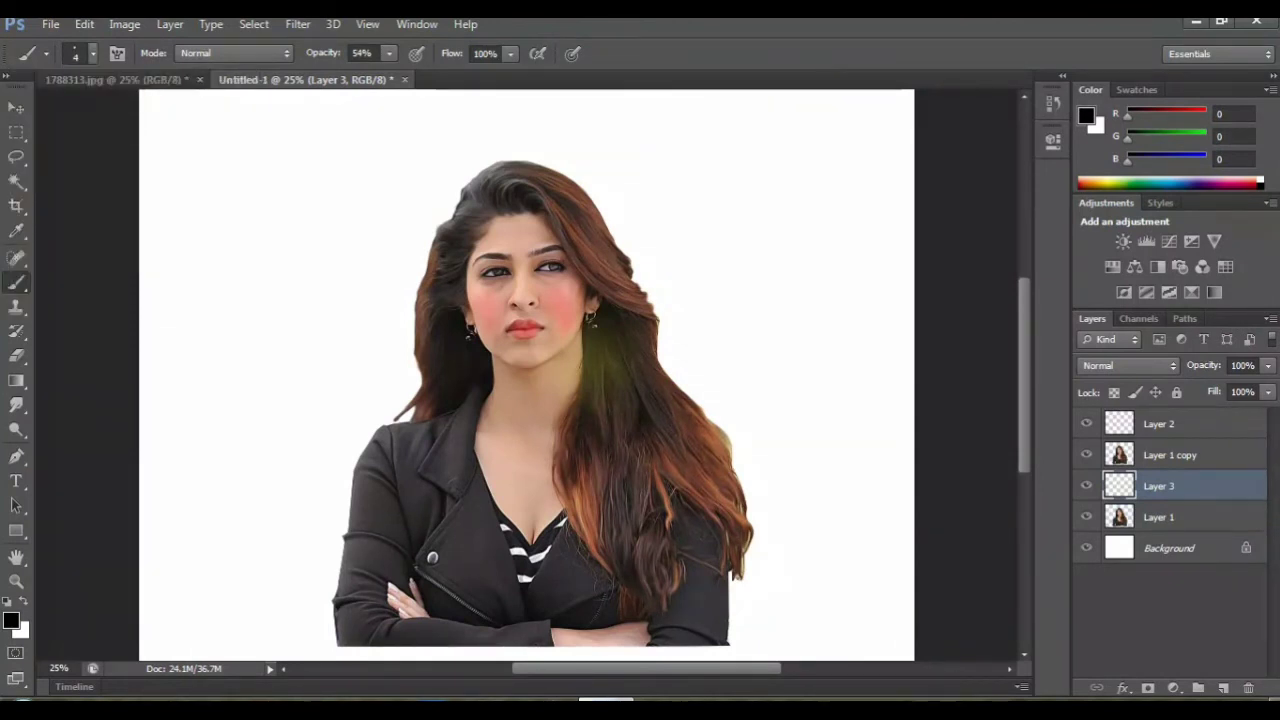
key(bracketright)
key(bracketright)
key(bracketright)
key(bracketright)
key(bracketright)
key(bracketright)
key(bracketright)
Step: Set brush opacity to 42%, then paint a test stroke and undo it
click(389, 53)
drag(389, 74, 381, 74)
key(Return)
click(800, 240)
key(ctrl+z)
Step: Sample the hair's brown and dab it around the woman, darkening the upper-right and top areas
alt+click(714, 451)
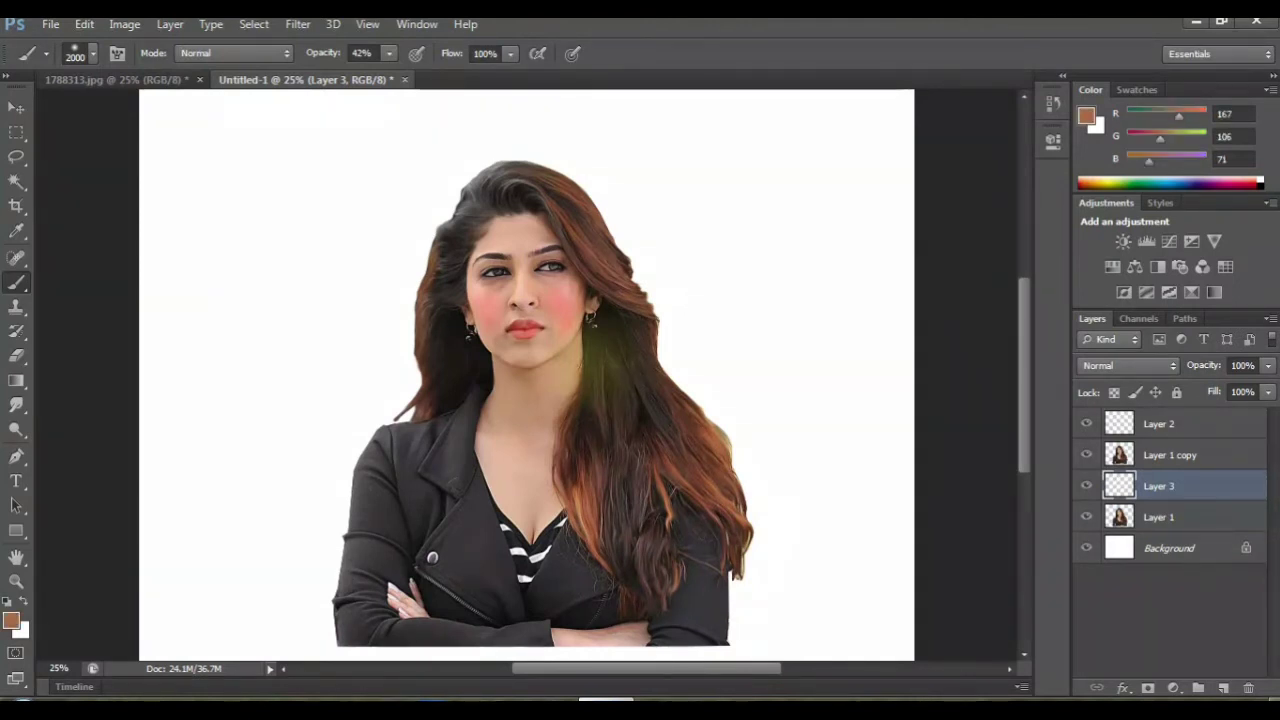
click(860, 500)
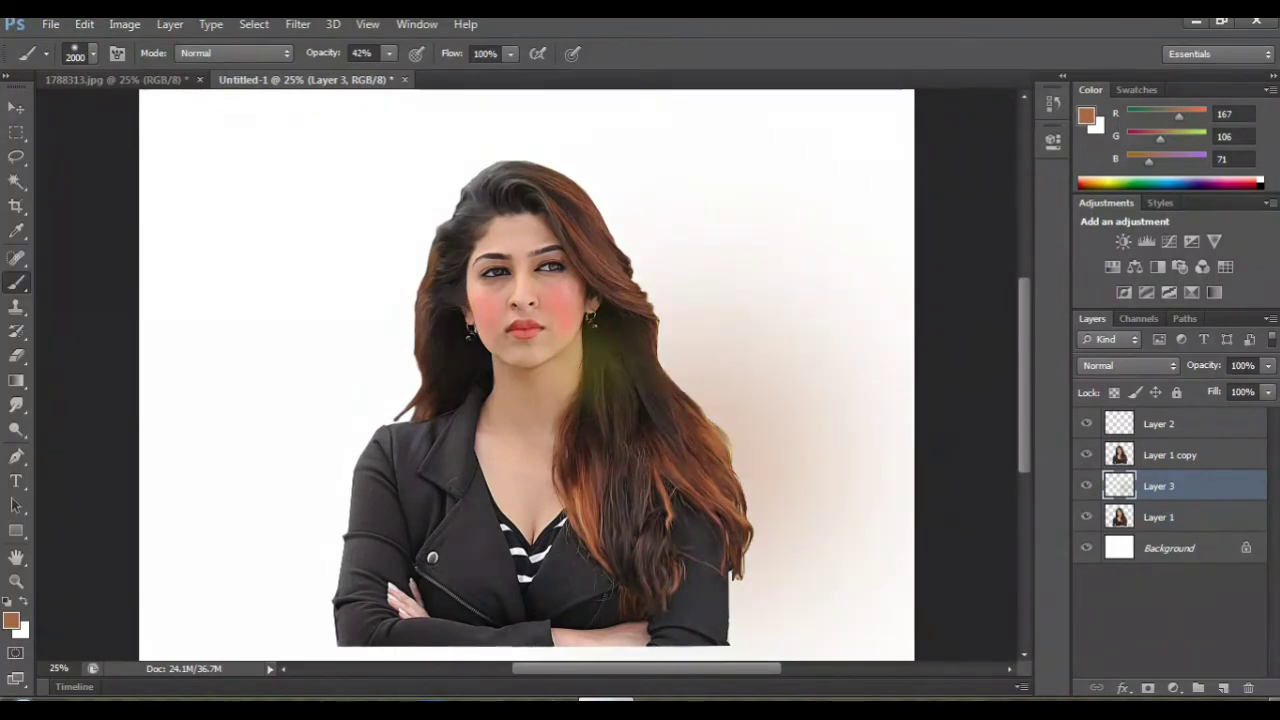
click(770, 310)
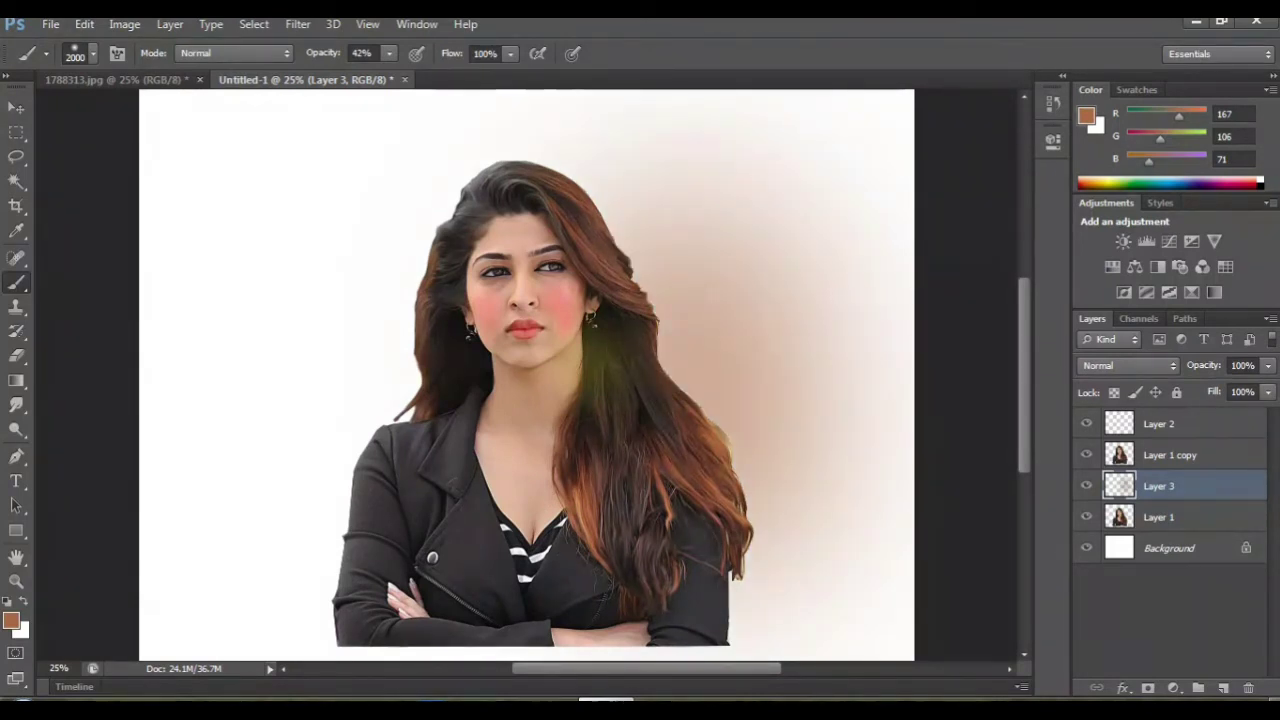
click(635, 170)
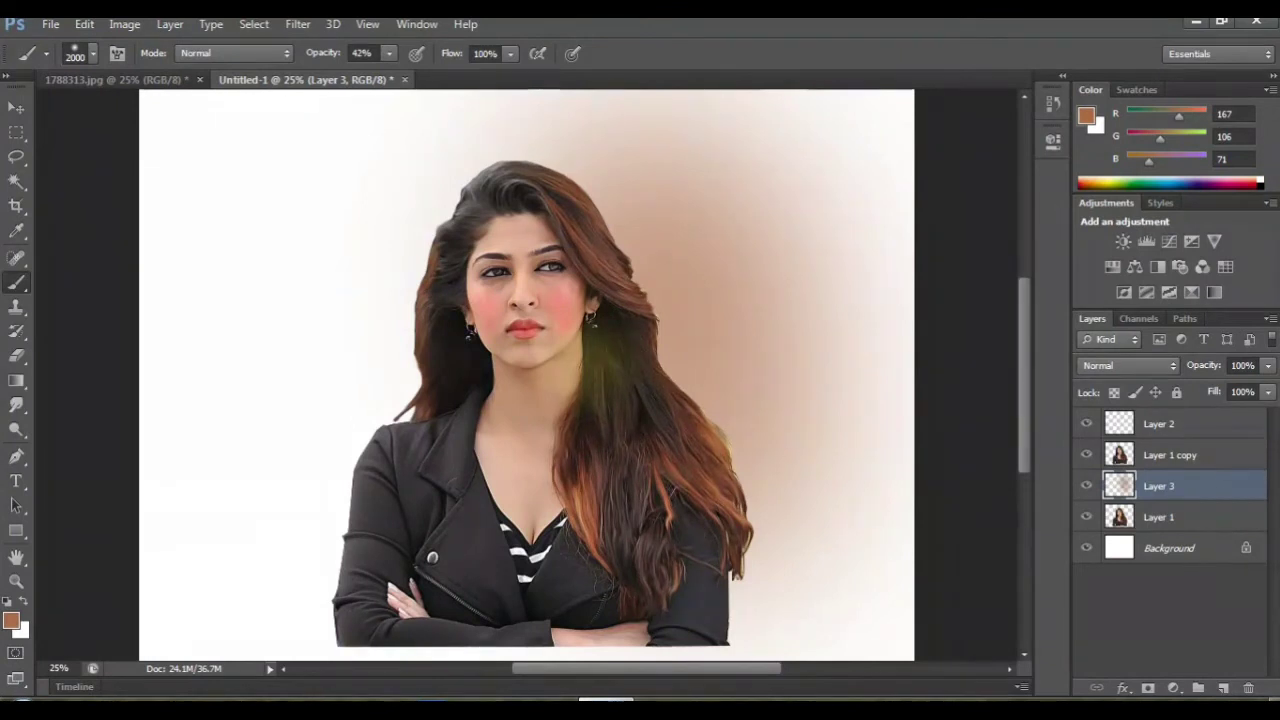
click(810, 490)
click(478, 180)
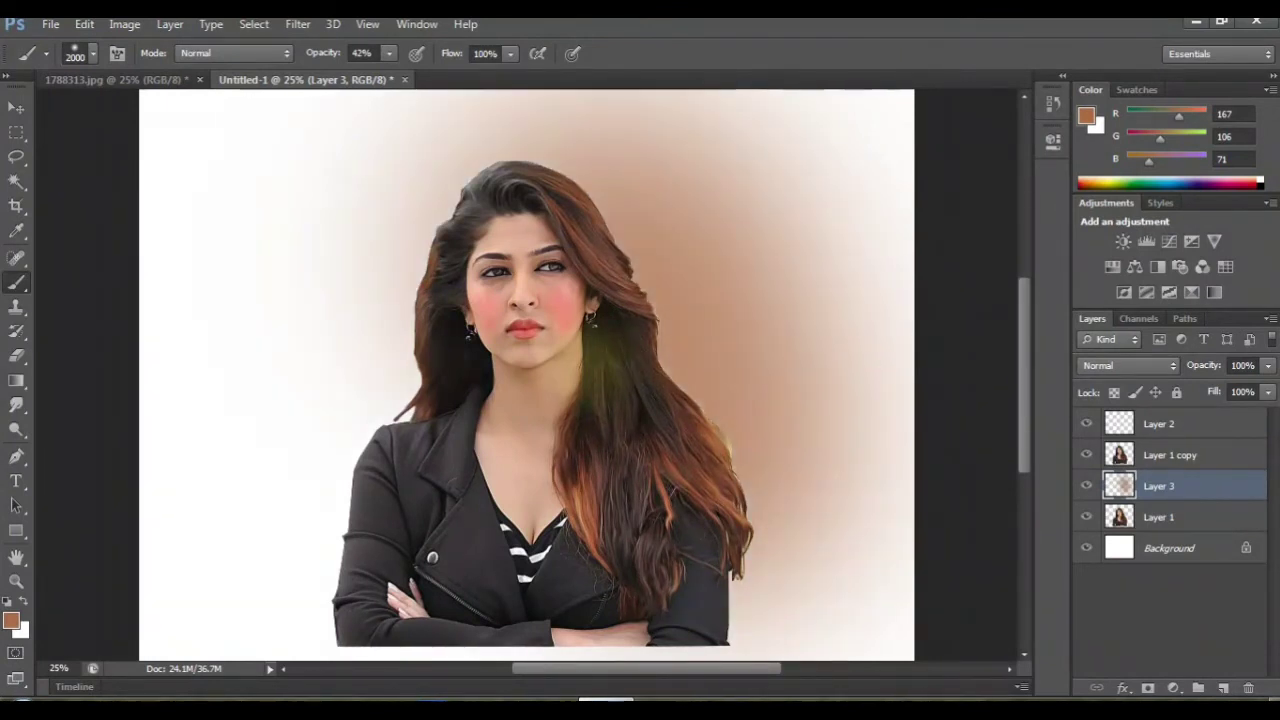
click(820, 240)
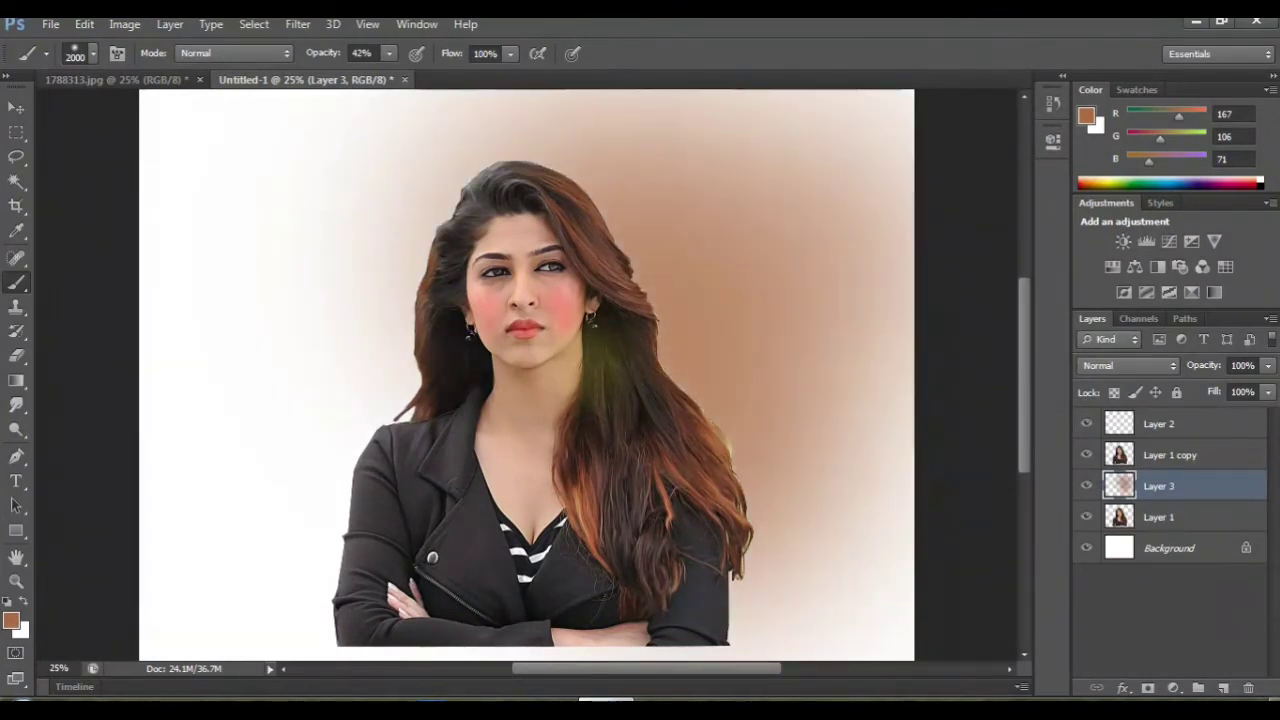
click(880, 240)
click(590, 160)
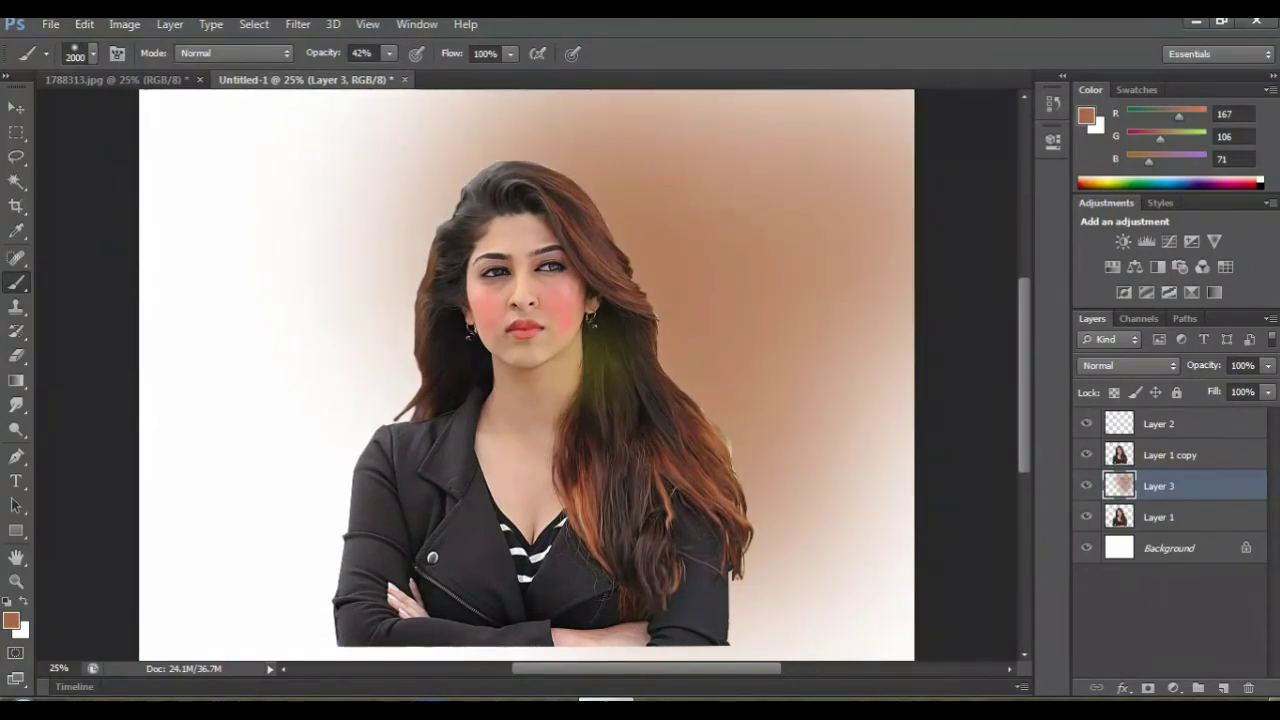
click(830, 500)
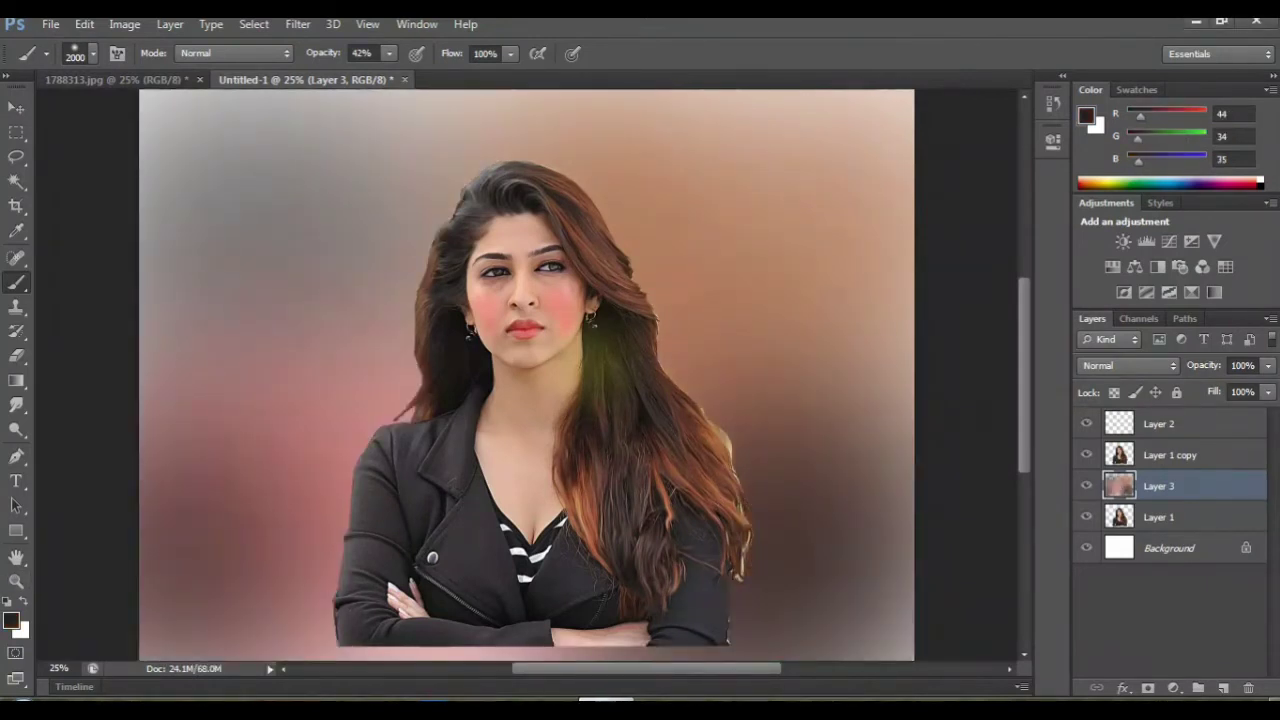
Step: Pick a bright blue and paint it behind the head and along the right background
key(i)
click(11, 620)
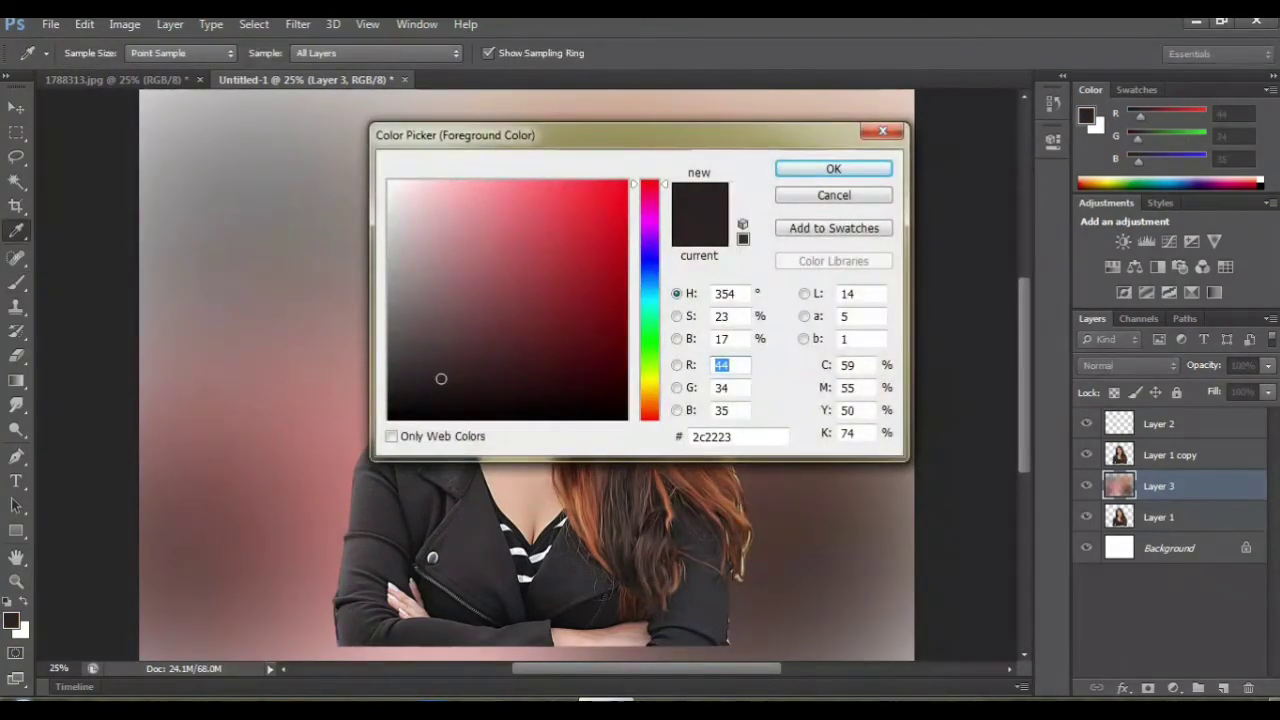
drag(649, 327, 649, 285)
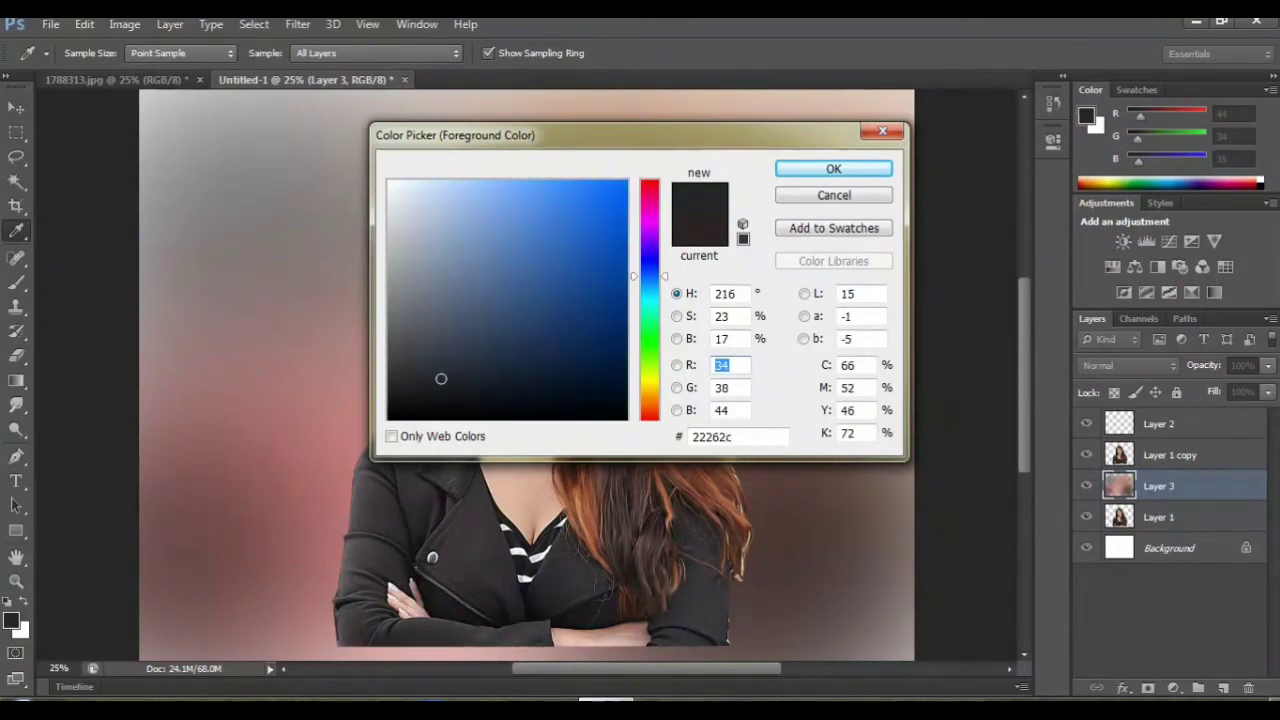
key(Return)
key(b)
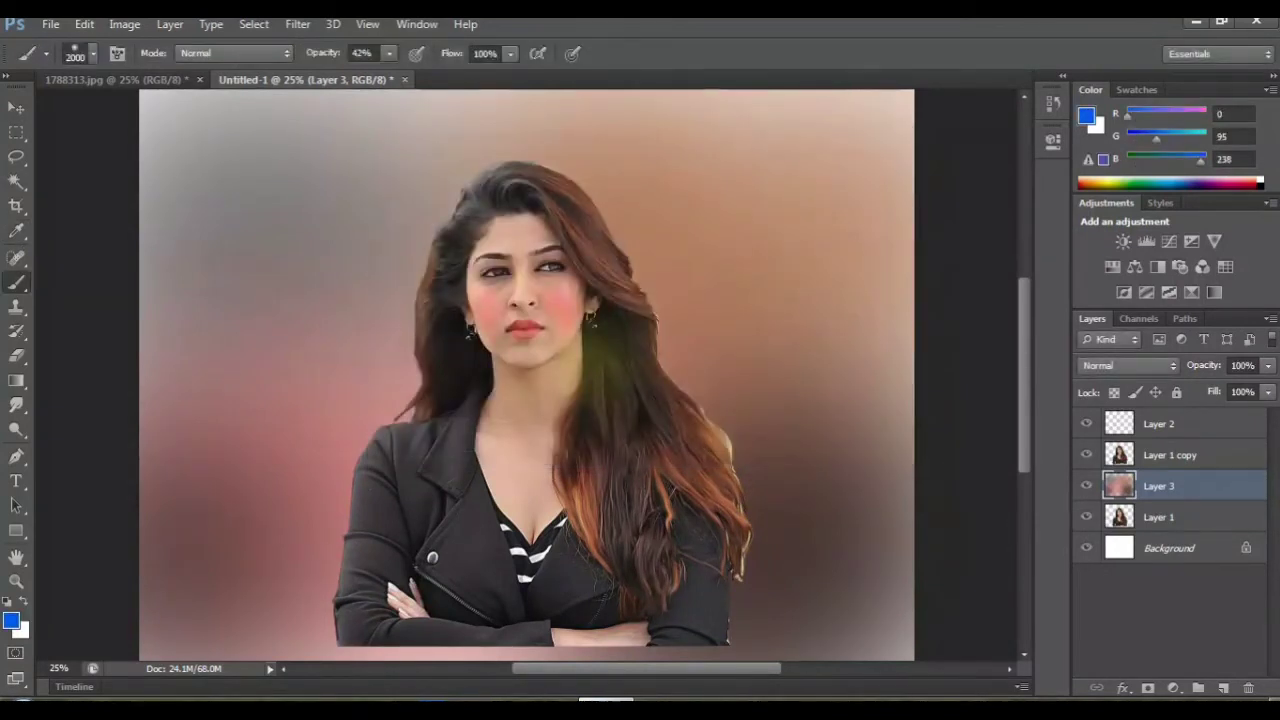
click(650, 240)
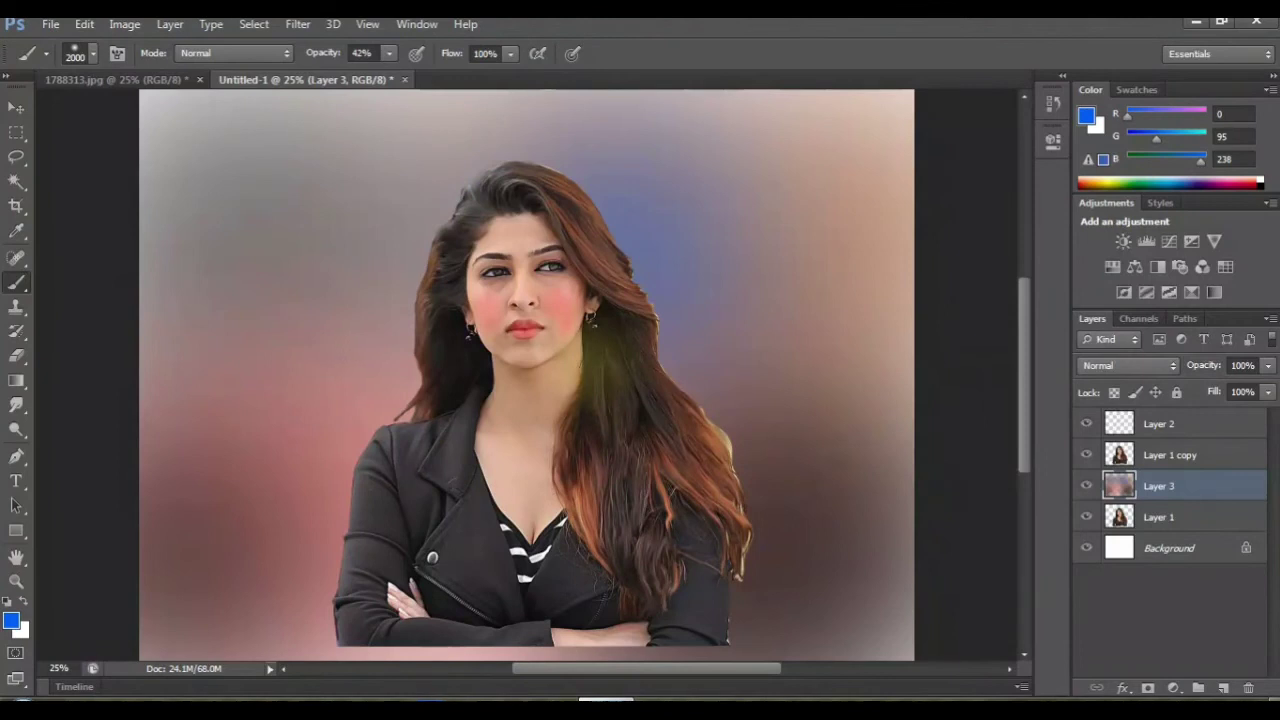
click(757, 333)
click(850, 390)
click(800, 210)
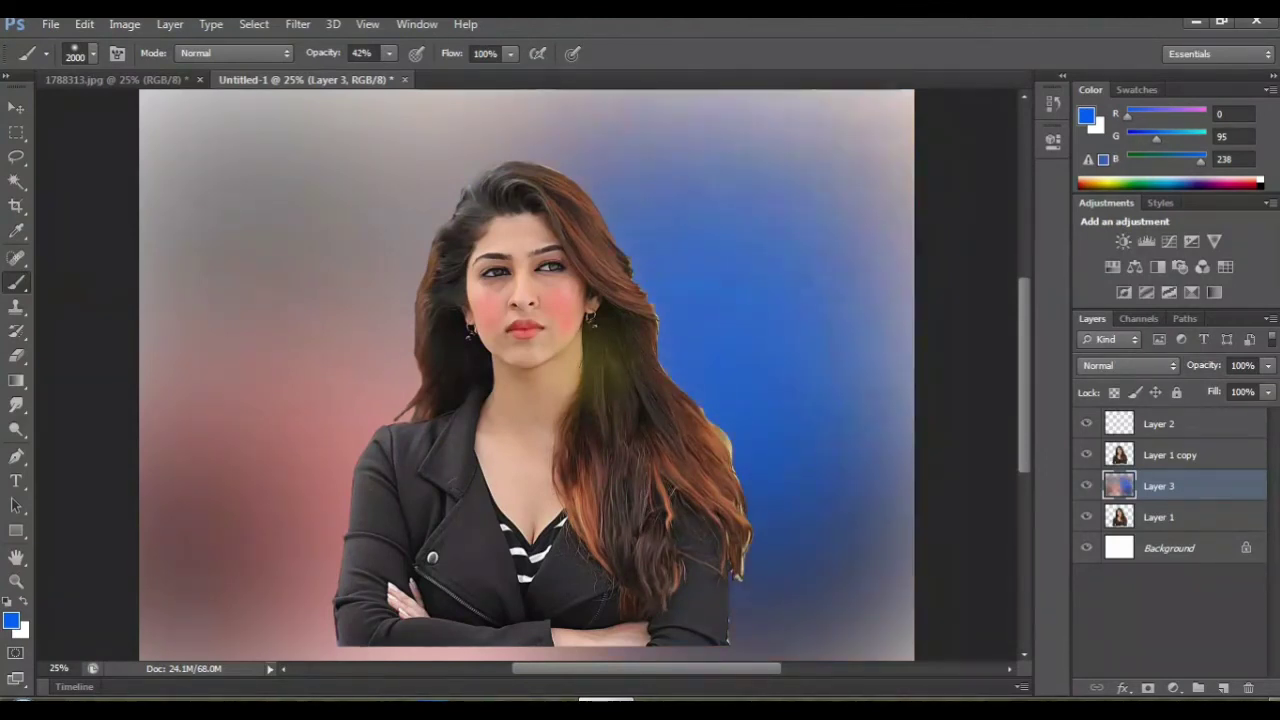
Step: Switch to a darker blue and darken the light patch right of the hair
click(11, 621)
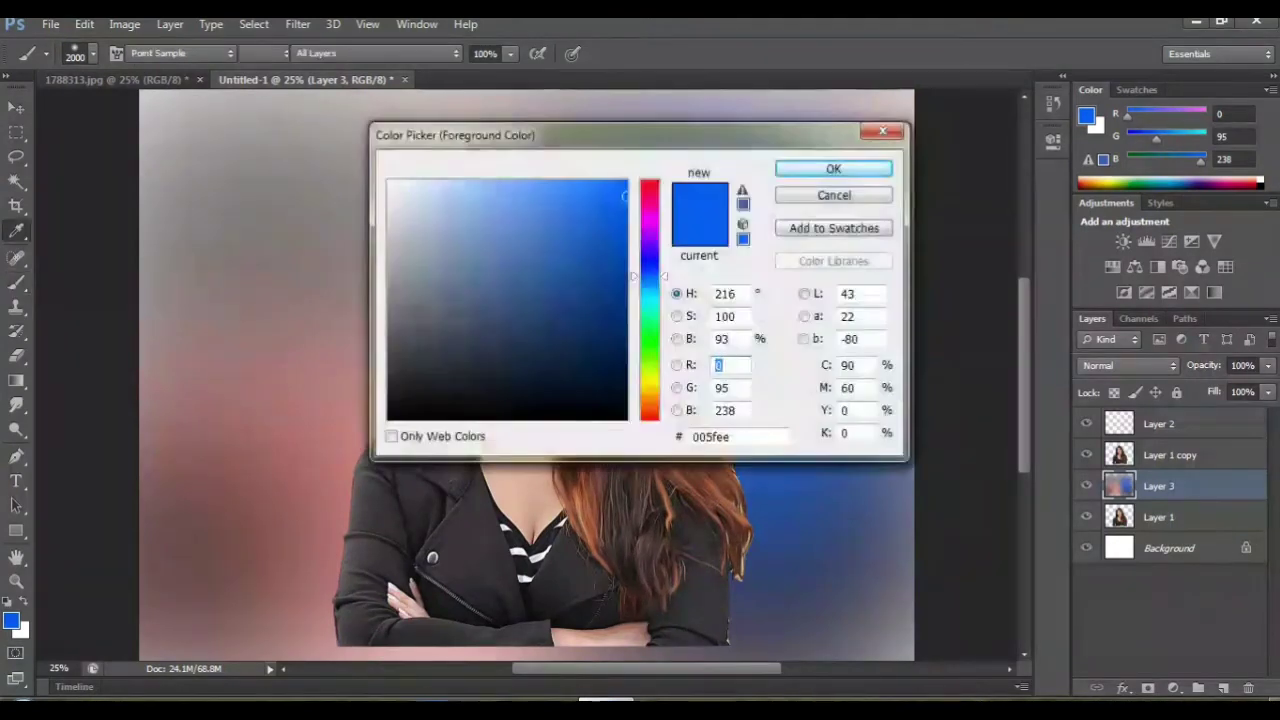
mouse_move(578, 182)
mouse_down()
mouse_move(553, 195)
mouse_move(604, 281)
mouse_up()
click(833, 168)
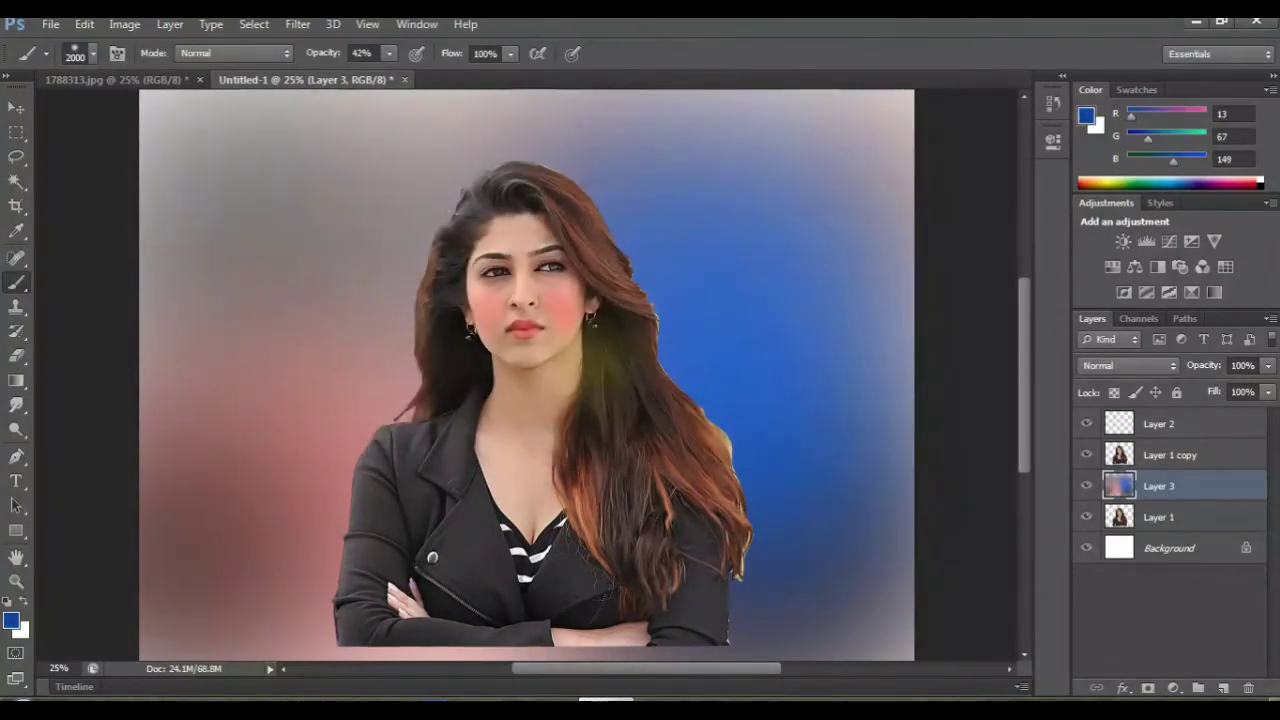
click(690, 350)
click(675, 355)
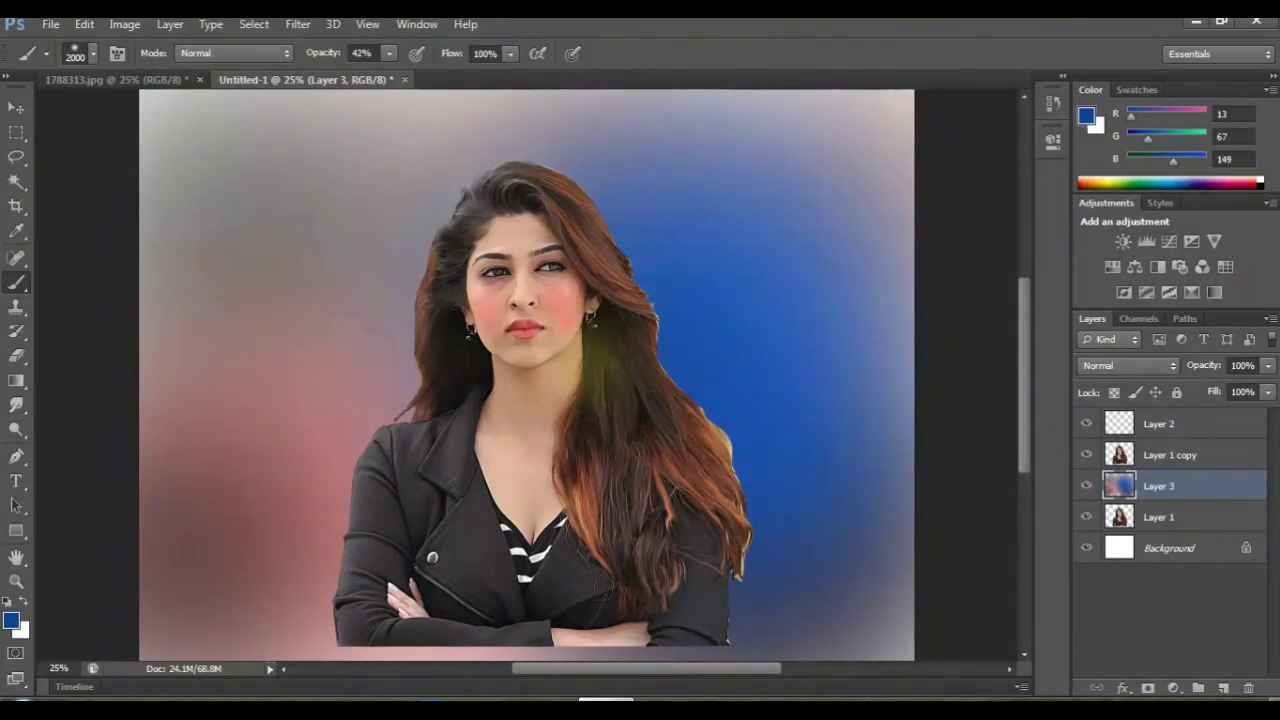
Step: Choose a light blue, shrink the brush to 1400 px, and add highlights right of the hair
click(11, 621)
mouse_move(493, 206)
mouse_down()
mouse_move(517, 200)
mouse_move(476, 191)
mouse_up()
click(833, 169)
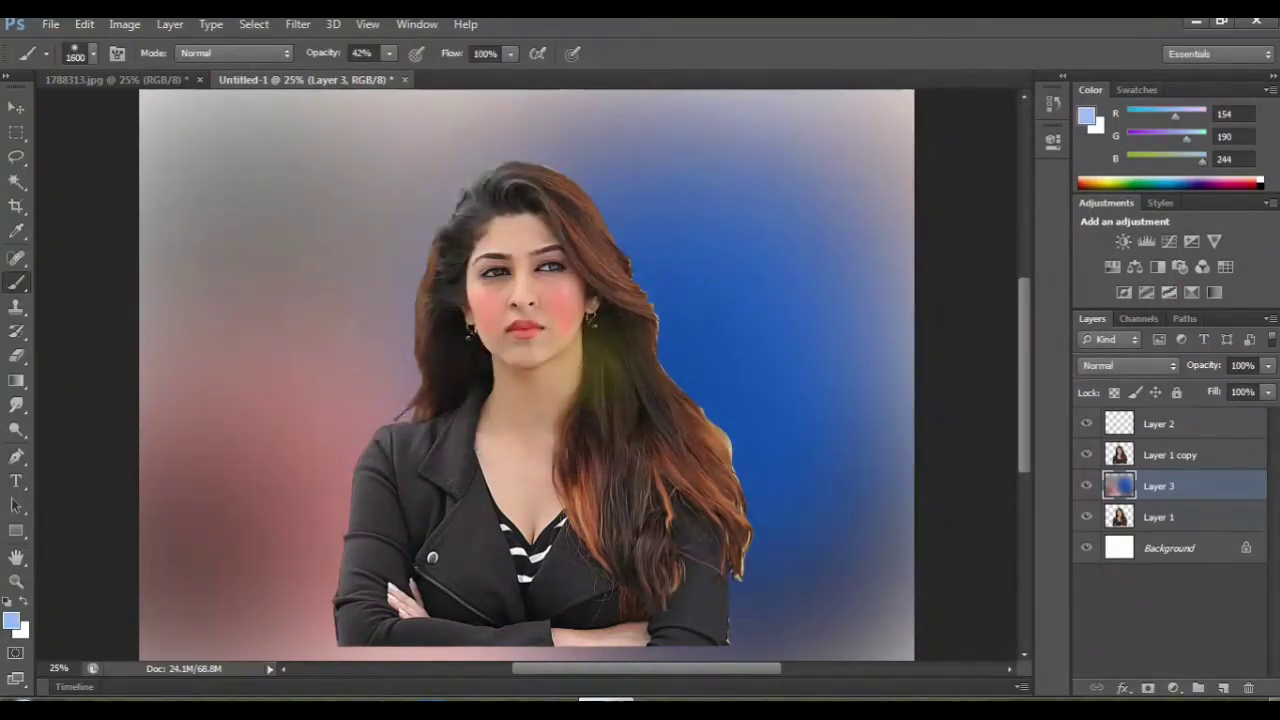
key(bracketleft)
click(705, 355)
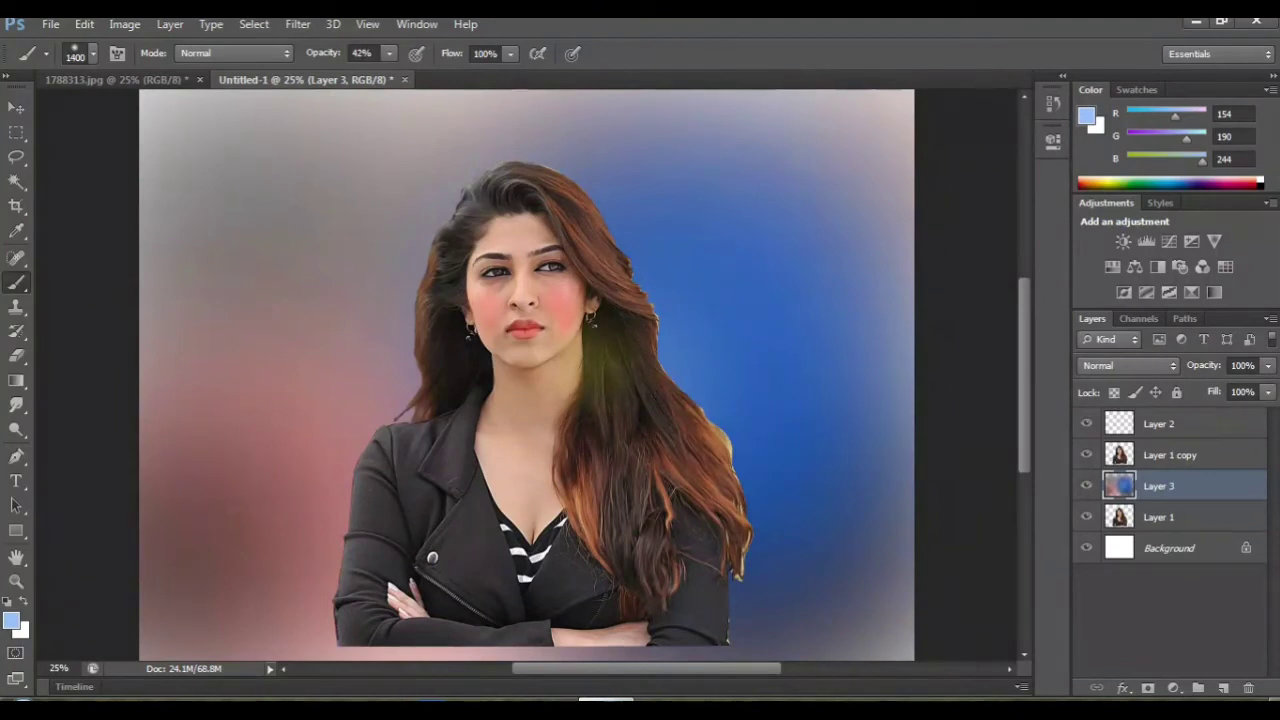
click(712, 362)
click(735, 399)
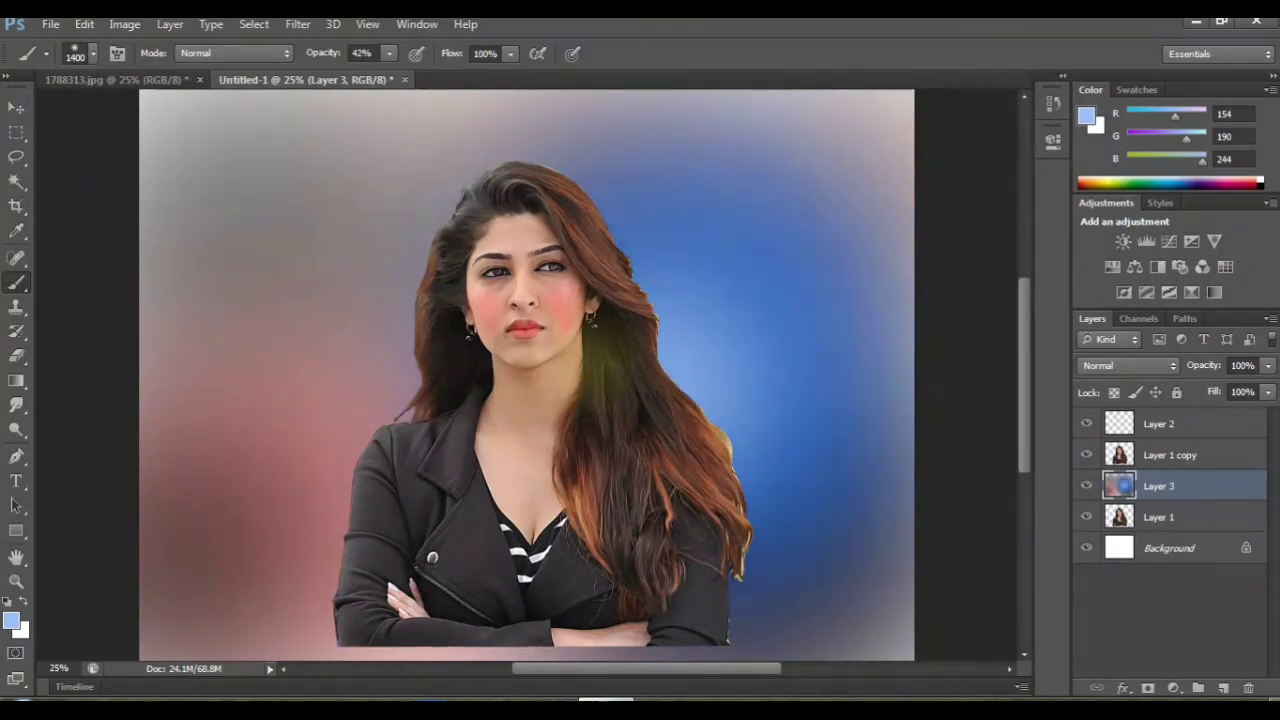
click(770, 460)
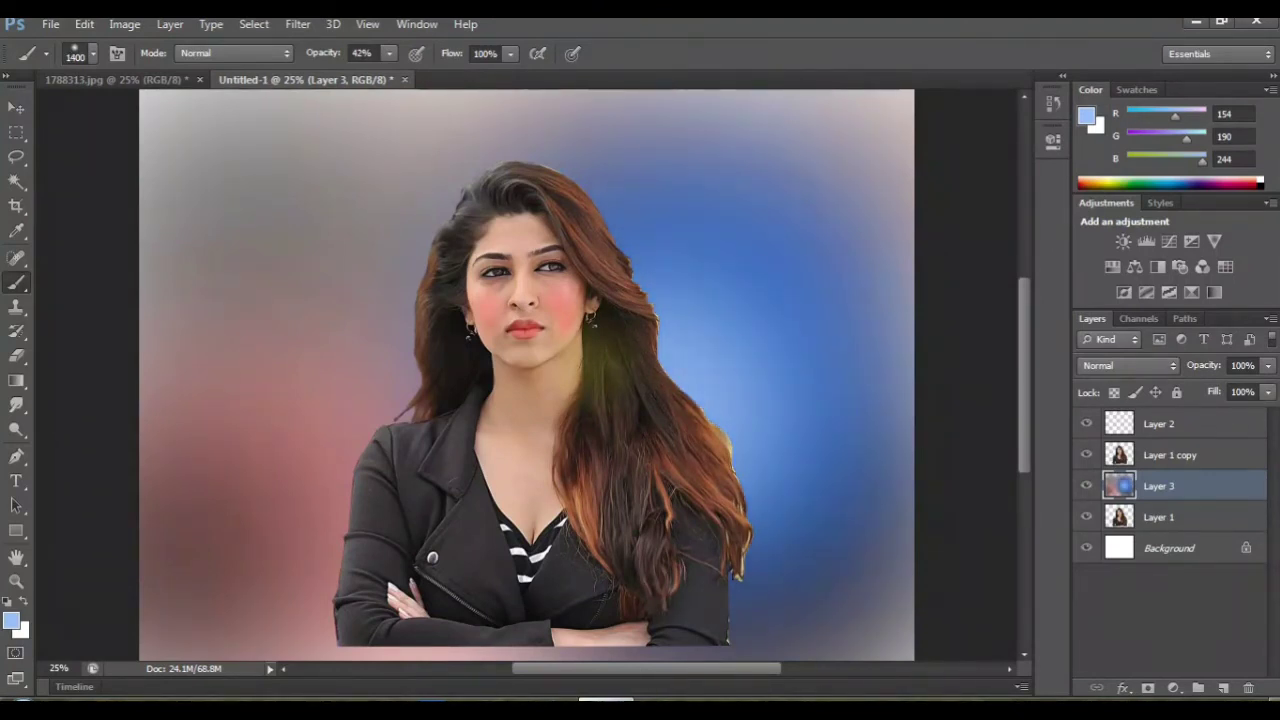
Step: Pick a fully saturated magenta and paint it over the left and upper-left background
click(12, 621)
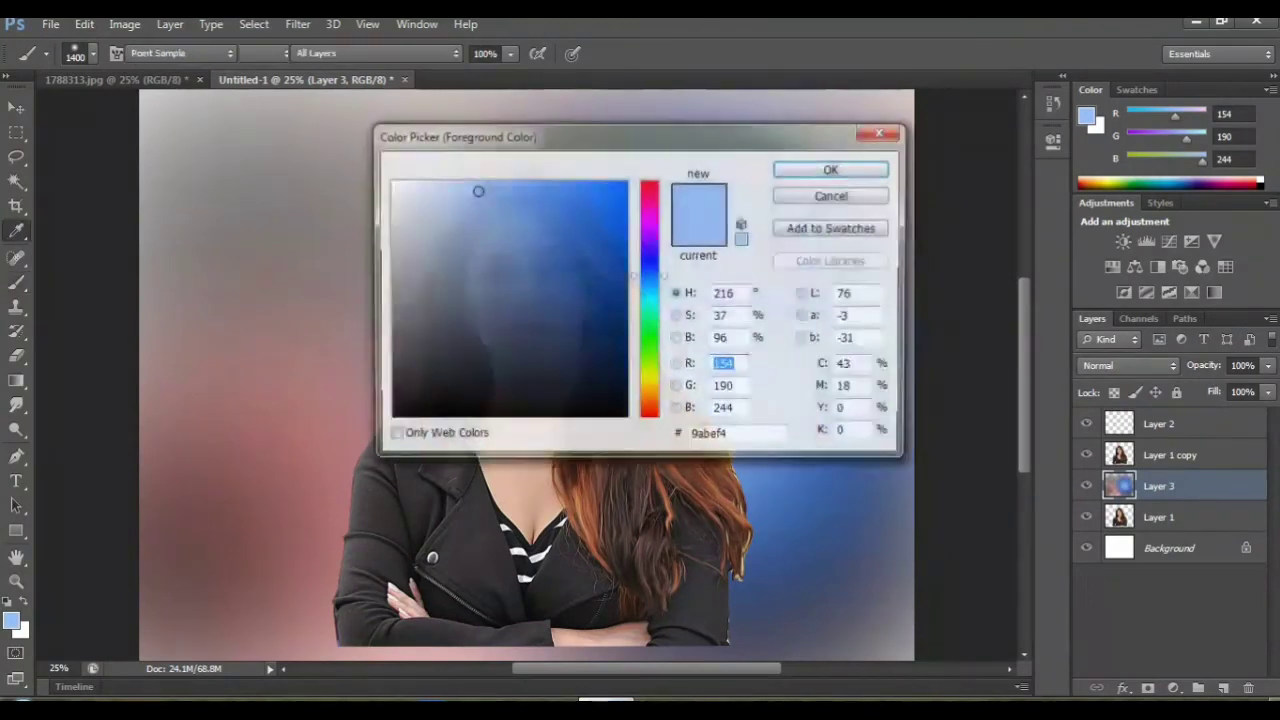
click(650, 218)
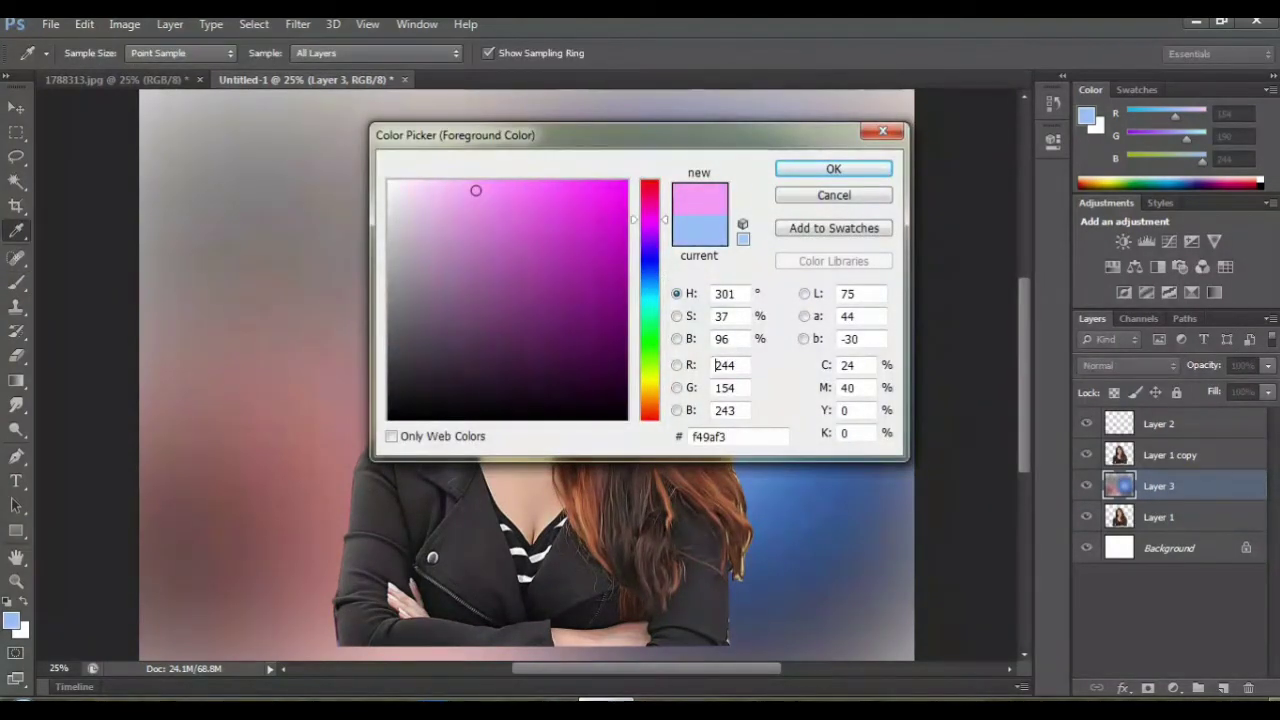
click(624, 184)
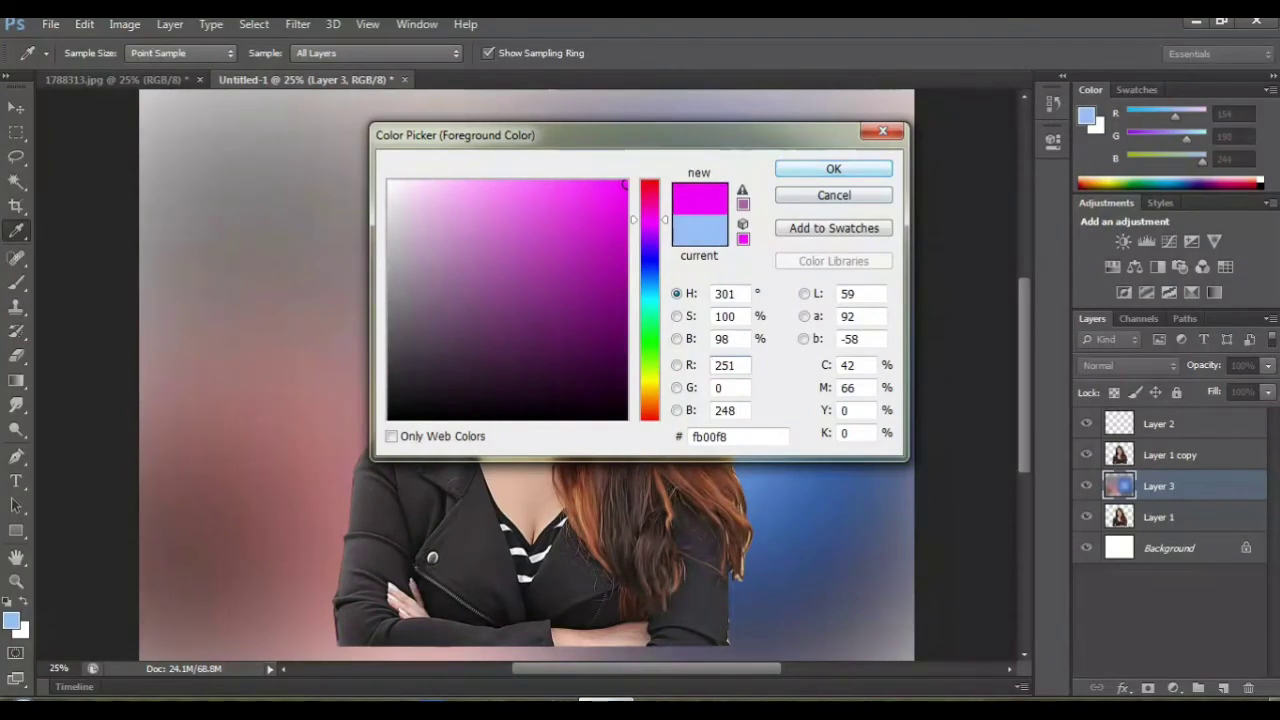
key(Return)
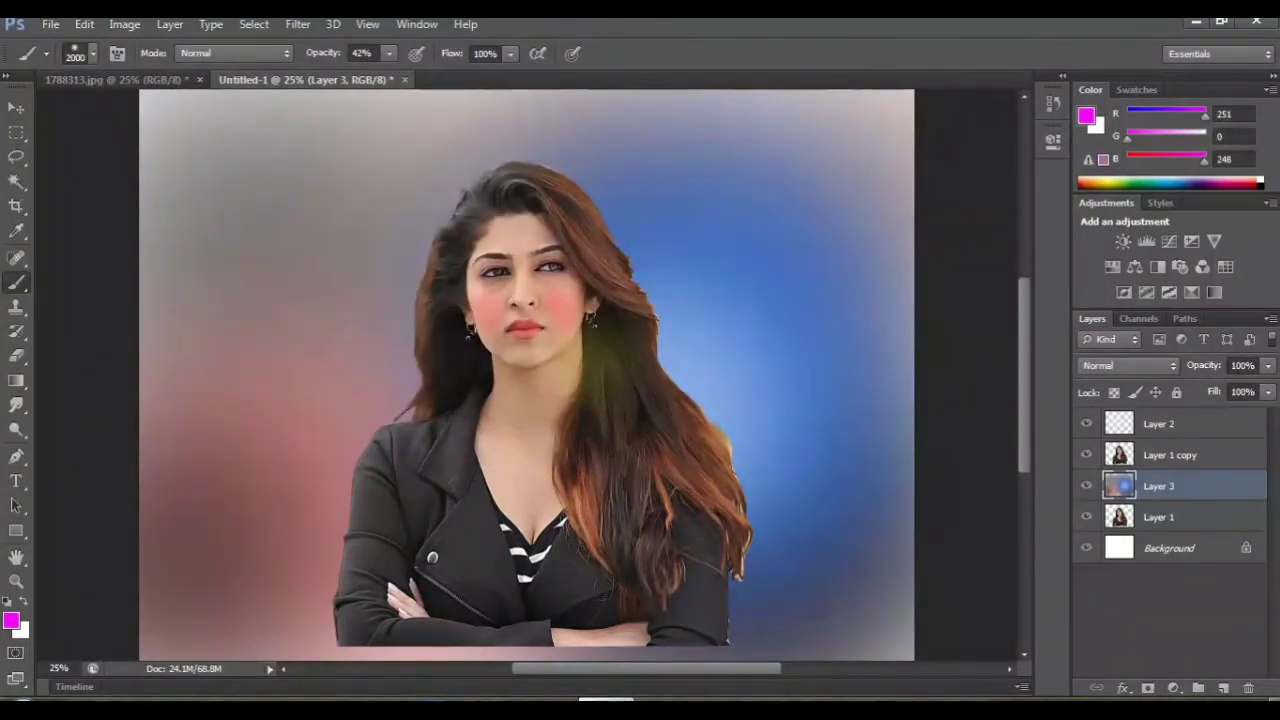
click(360, 320)
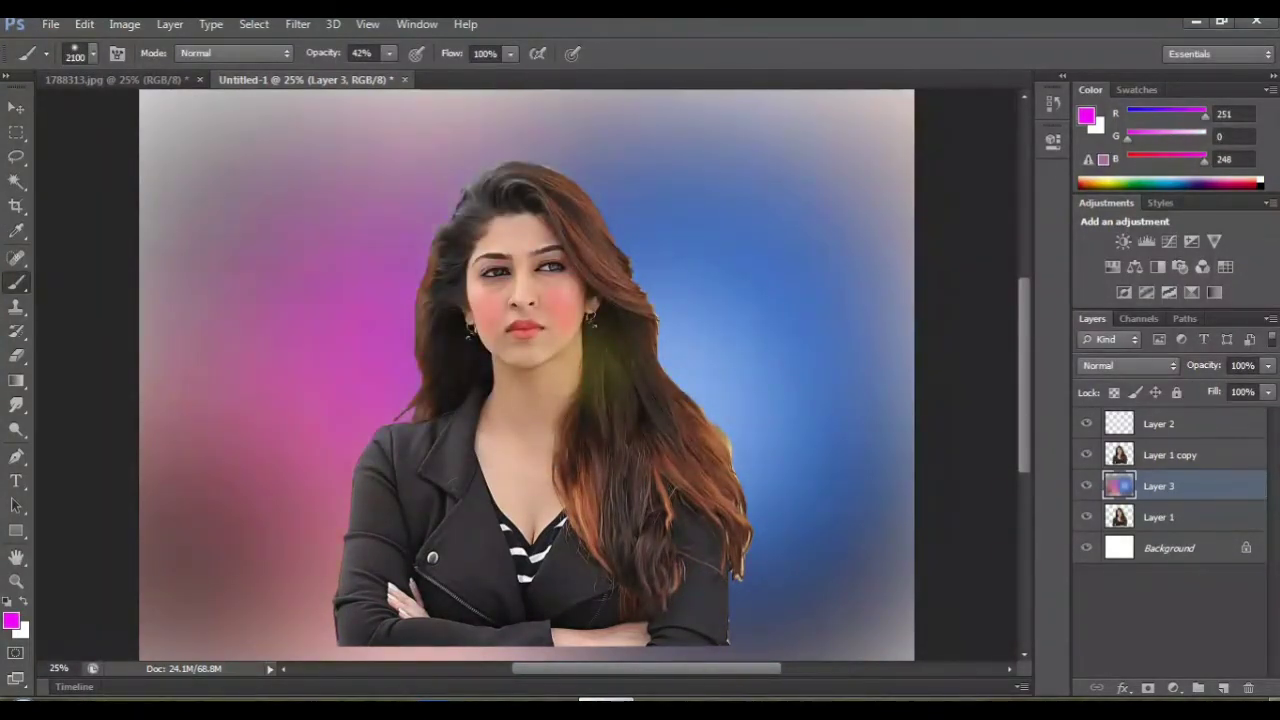
click(440, 230)
click(300, 200)
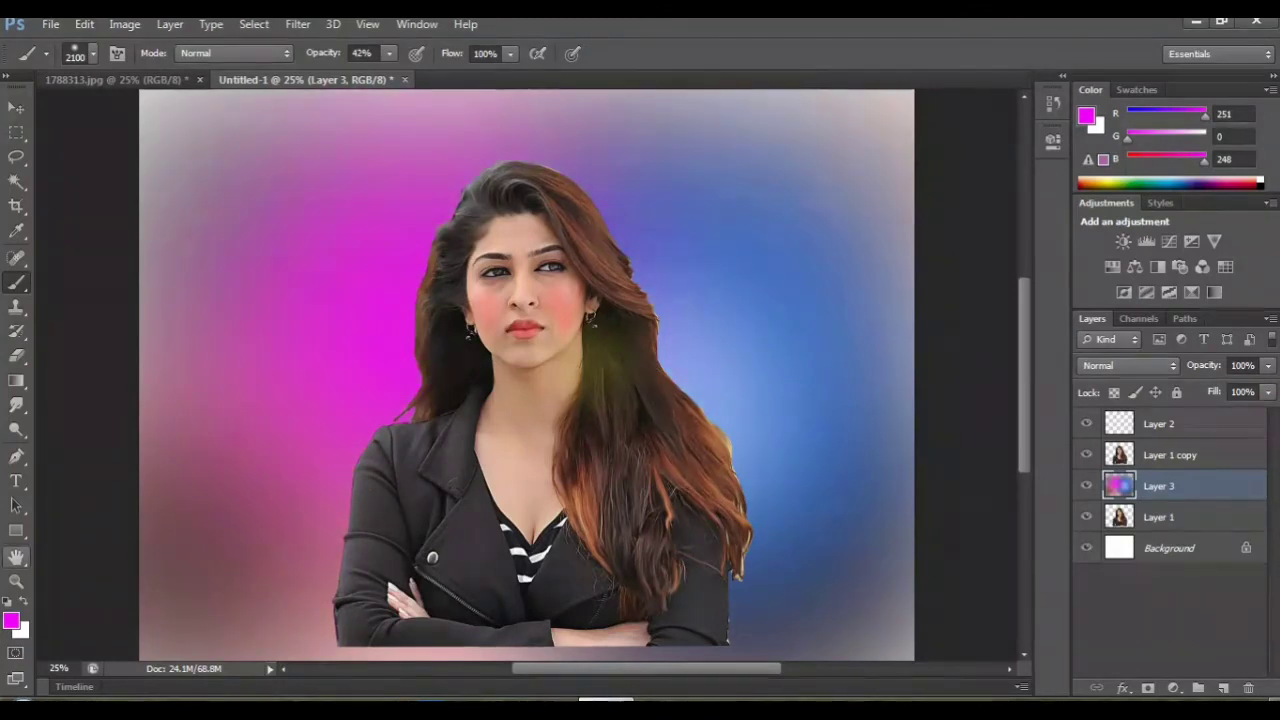
Step: Switch to a lighter pink, shrink the brush to 1100 px, and dab it left of the hair
click(11, 621)
drag(569, 200, 549, 191)
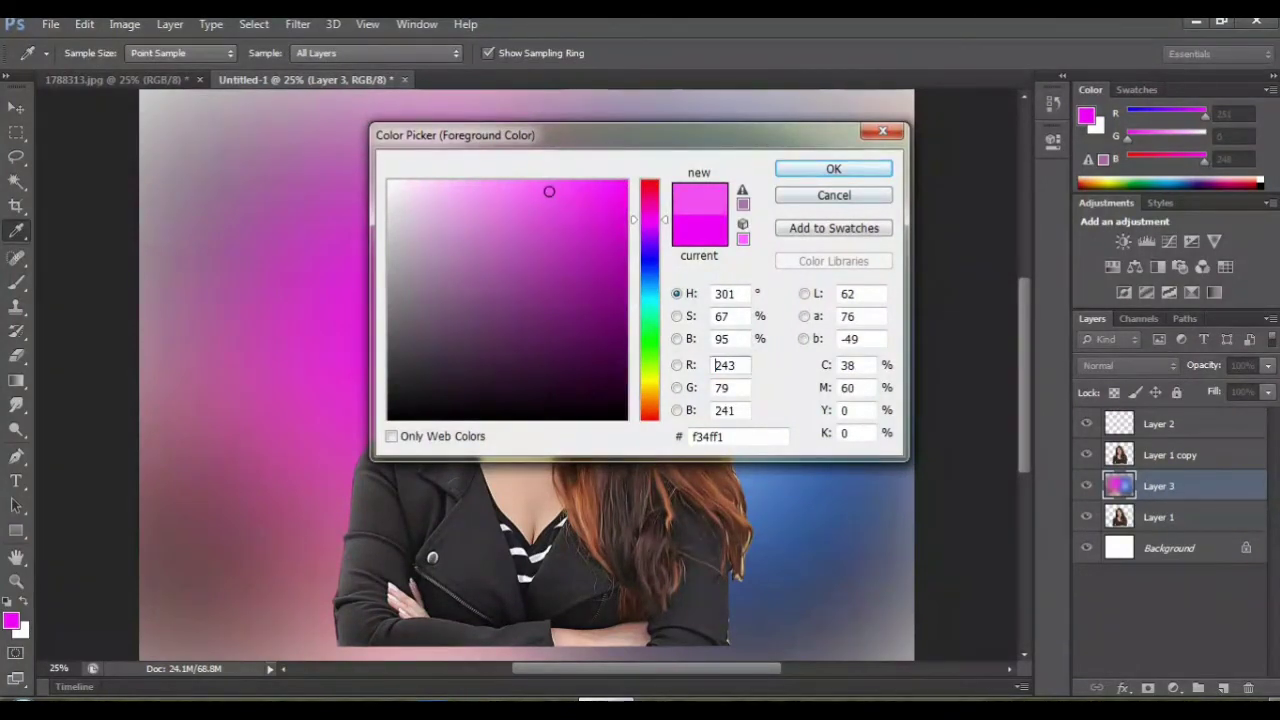
click(833, 168)
key(bracketleft)
key(bracketleft)
key(bracketleft)
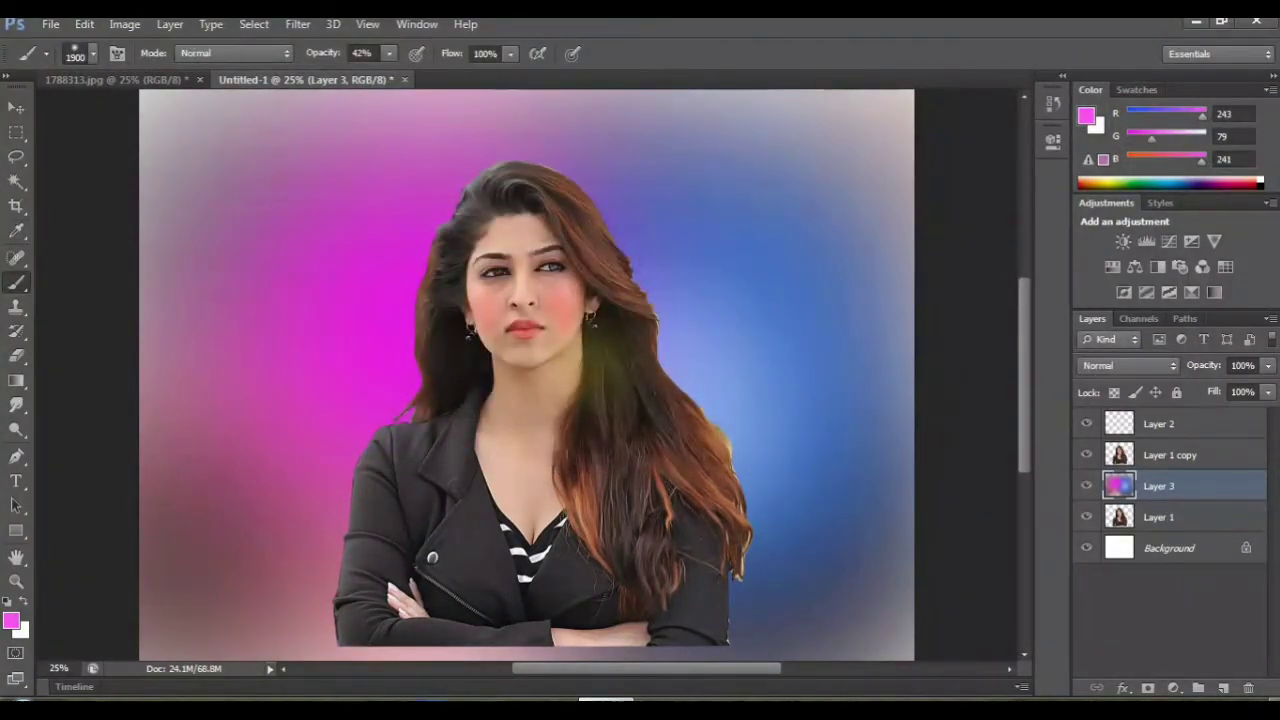
key(bracketleft)
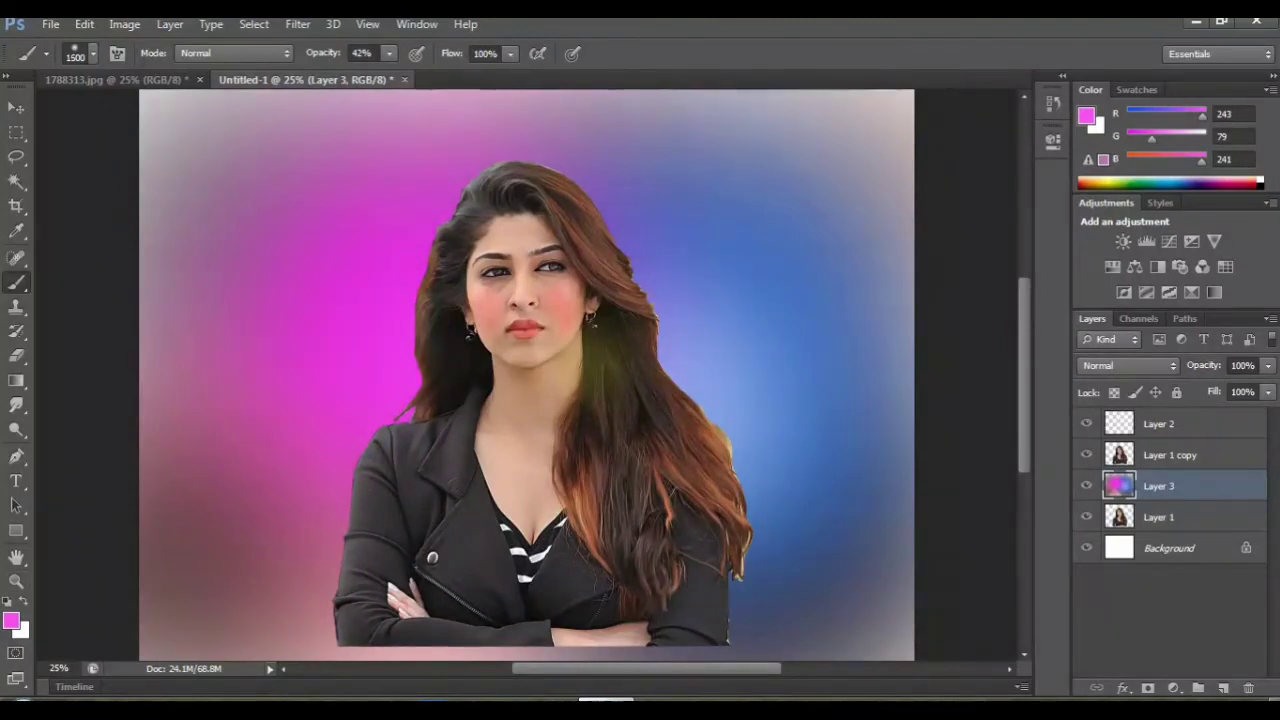
click(11, 621)
click(506, 189)
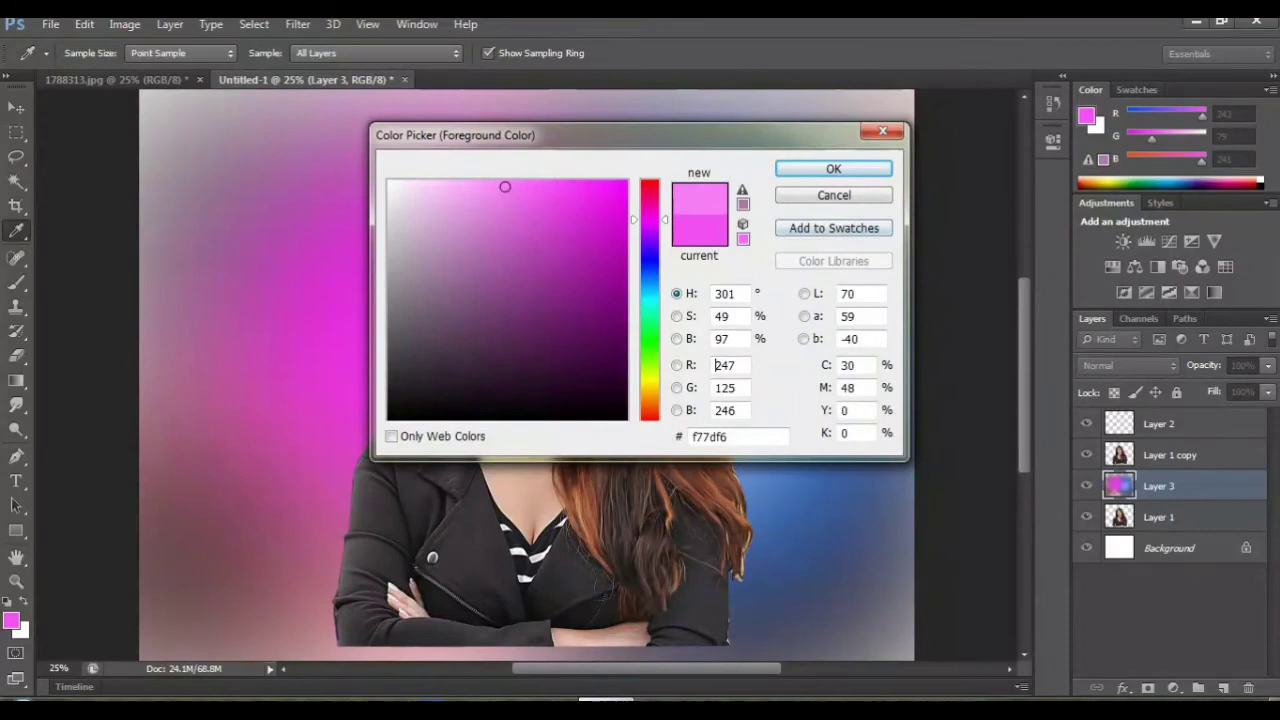
click(833, 168)
key(bracketleft)
key(bracketleft)
key(bracketleft)
click(401, 344)
click(407, 323)
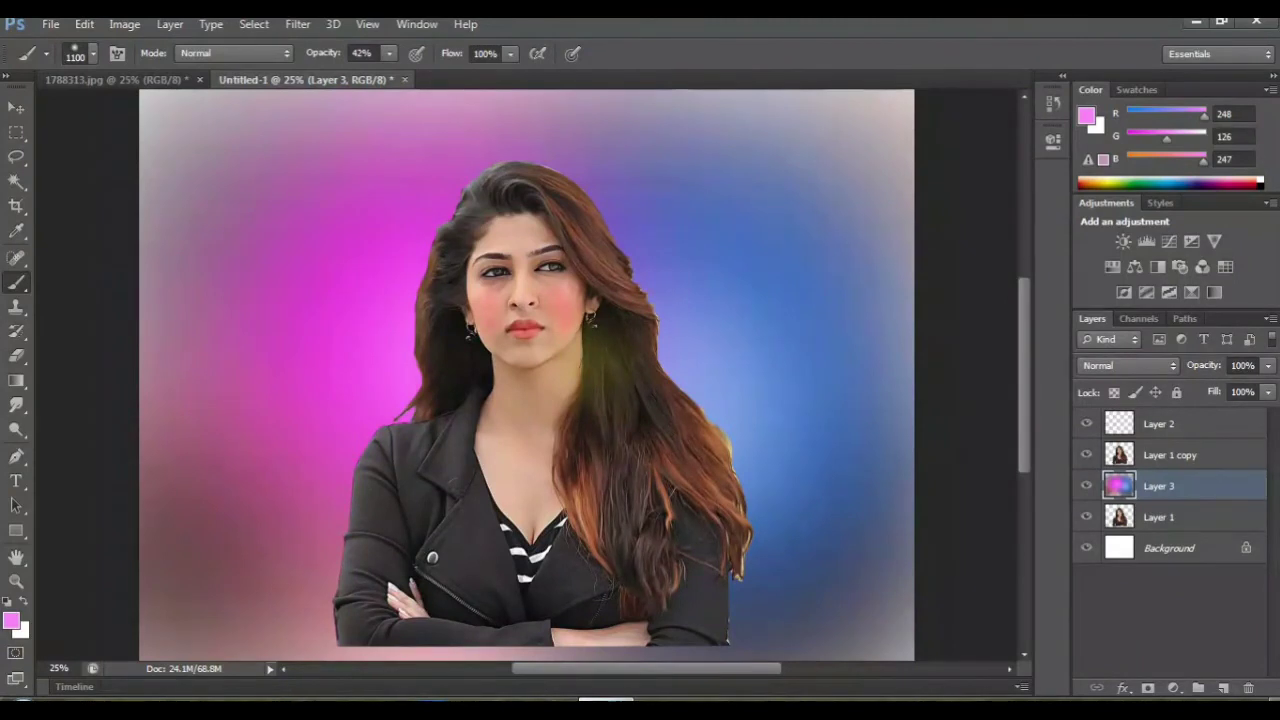
click(11, 621)
Step: Set near-white f9f9f9 as the colour and paint a soft glow on both sides of the hair
click(389, 186)
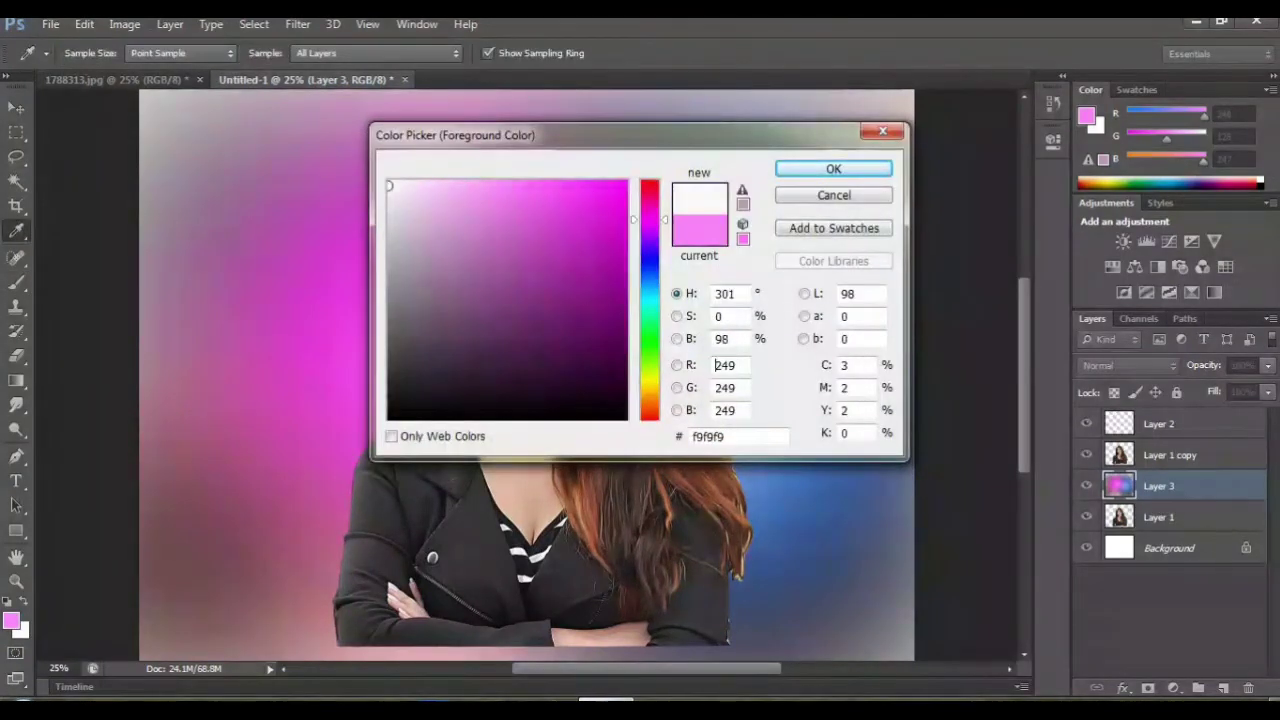
click(833, 169)
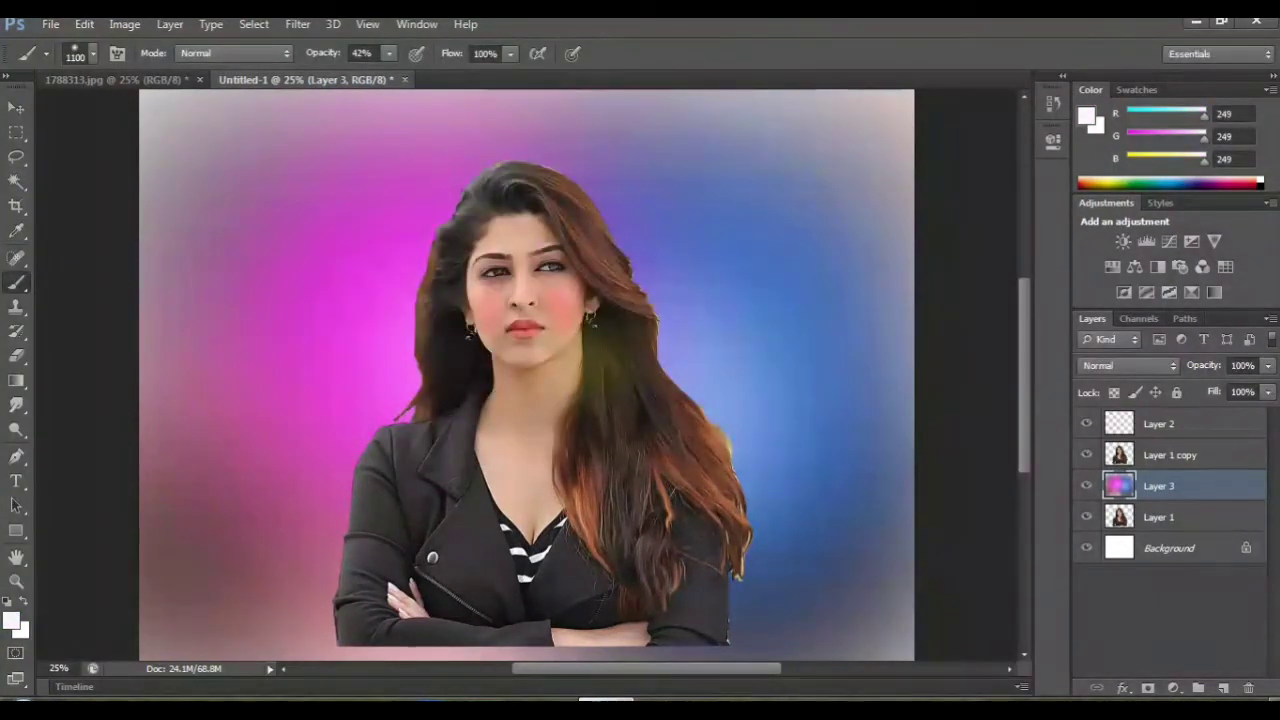
click(400, 385)
click(408, 386)
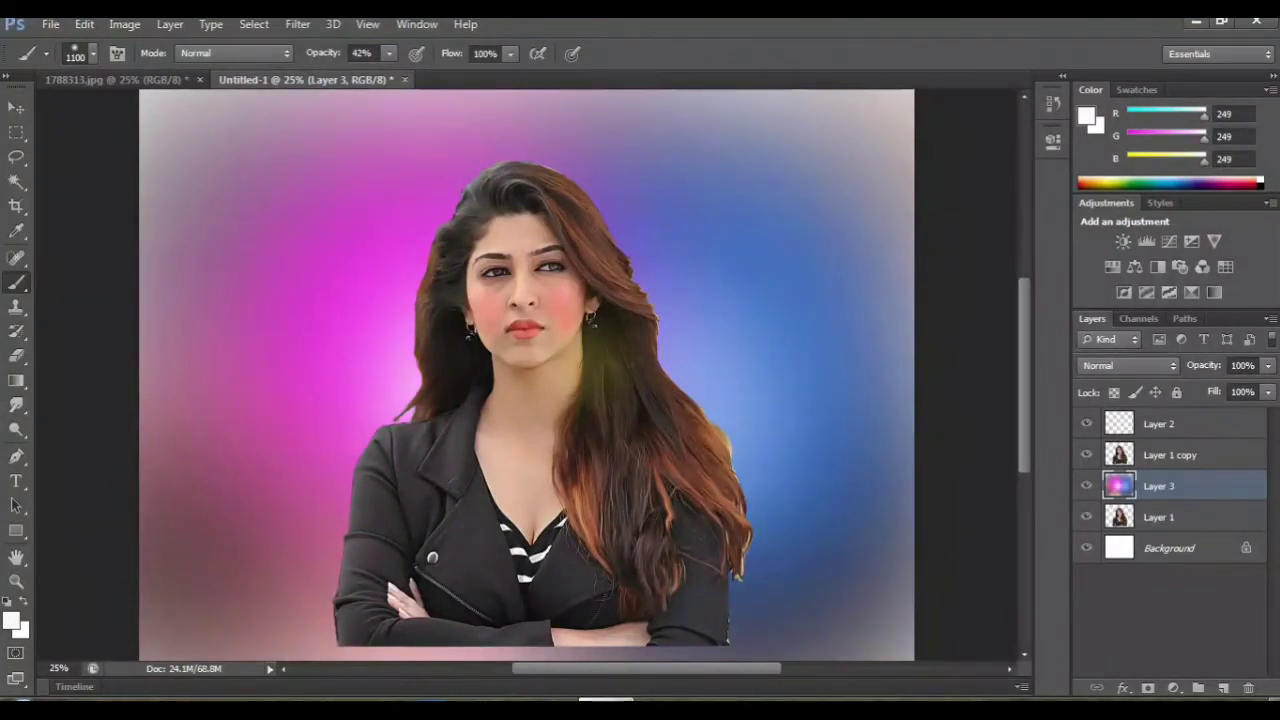
click(691, 365)
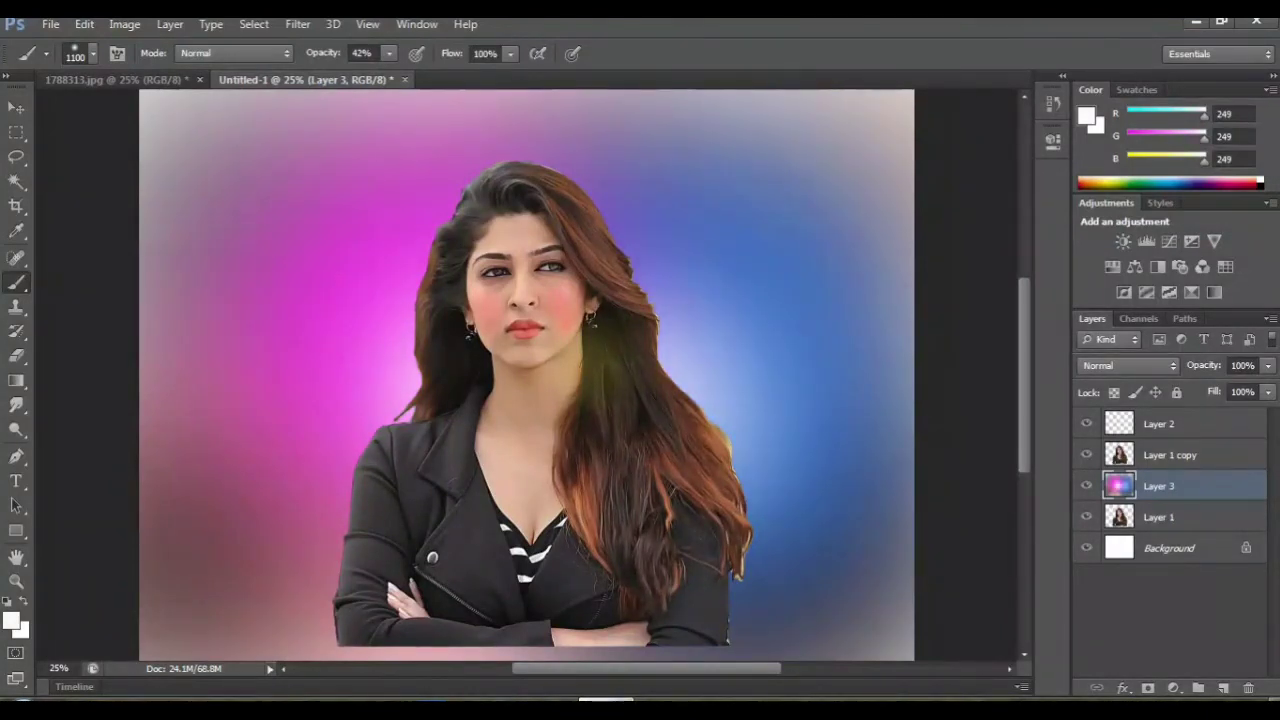
click(664, 317)
click(641, 261)
click(402, 311)
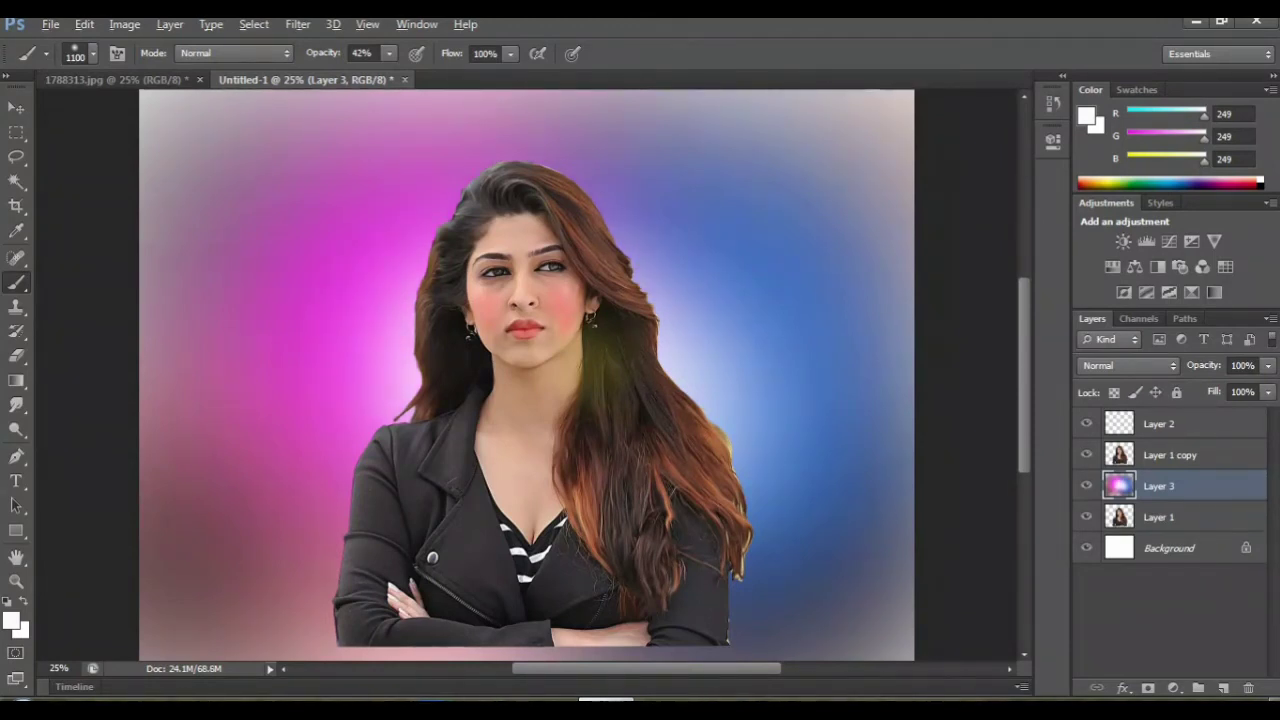
Step: Sample background blue and magenta to deepen the top-right and top-left corners
alt+click(777, 245)
click(798, 130)
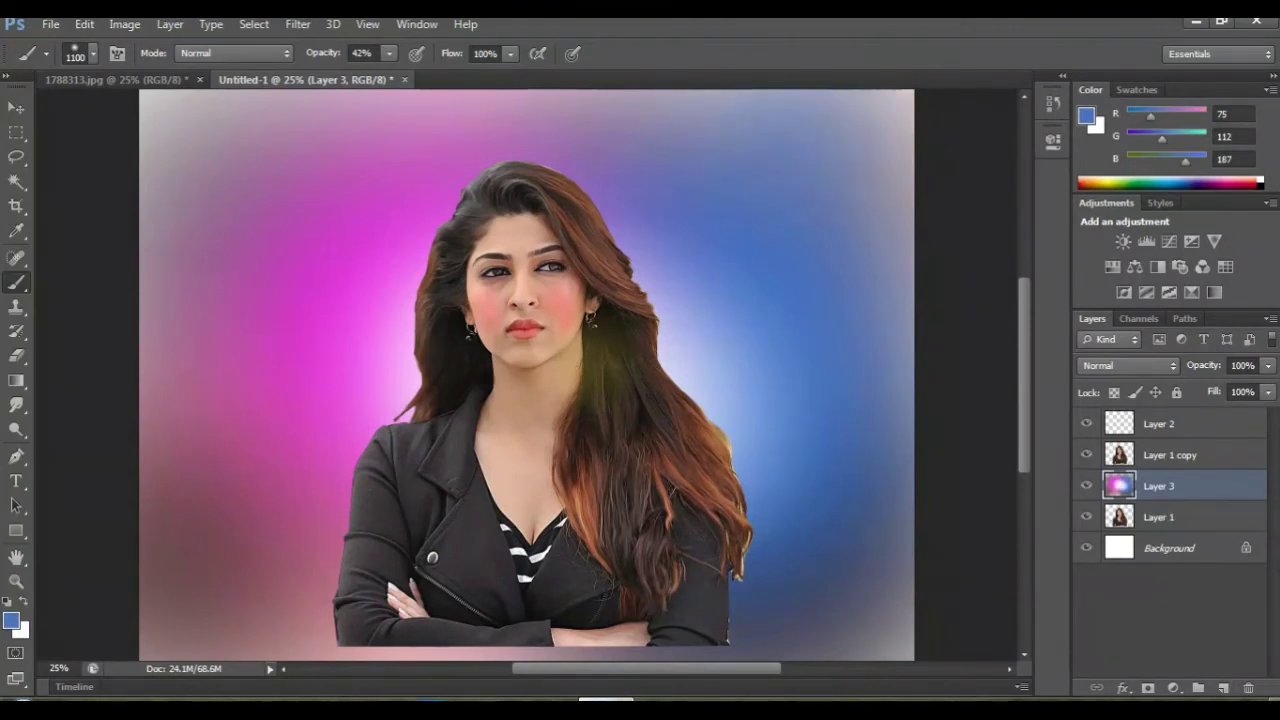
click(860, 160)
alt+click(318, 300)
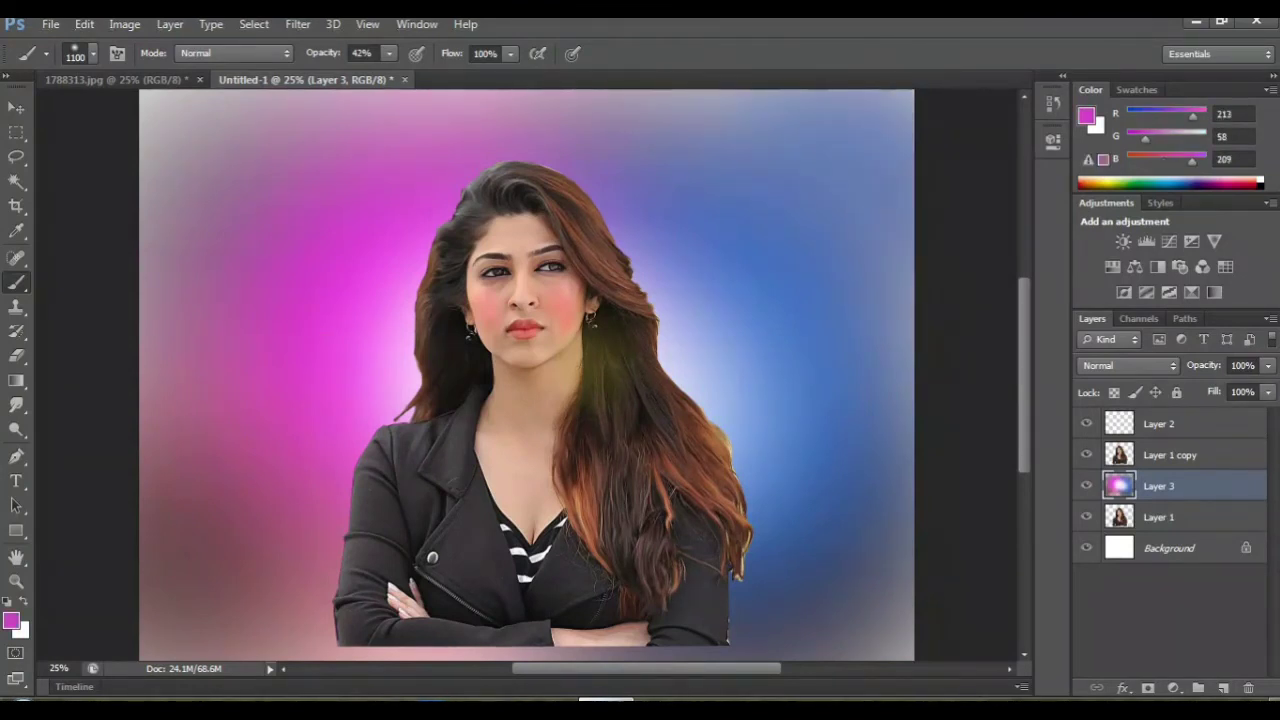
click(252, 110)
click(165, 150)
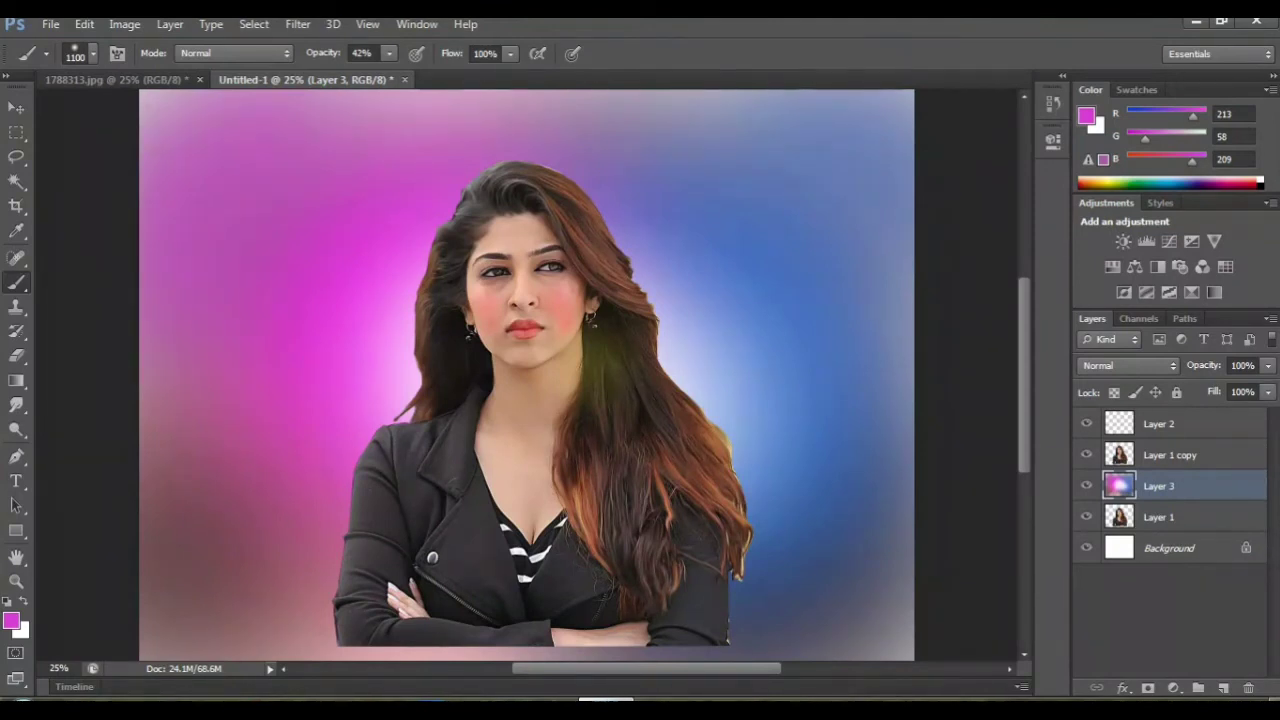
Step: On Layer 1 copy, sample a light pink and wash it over the lower-left jacket
key(alt+bracketright)
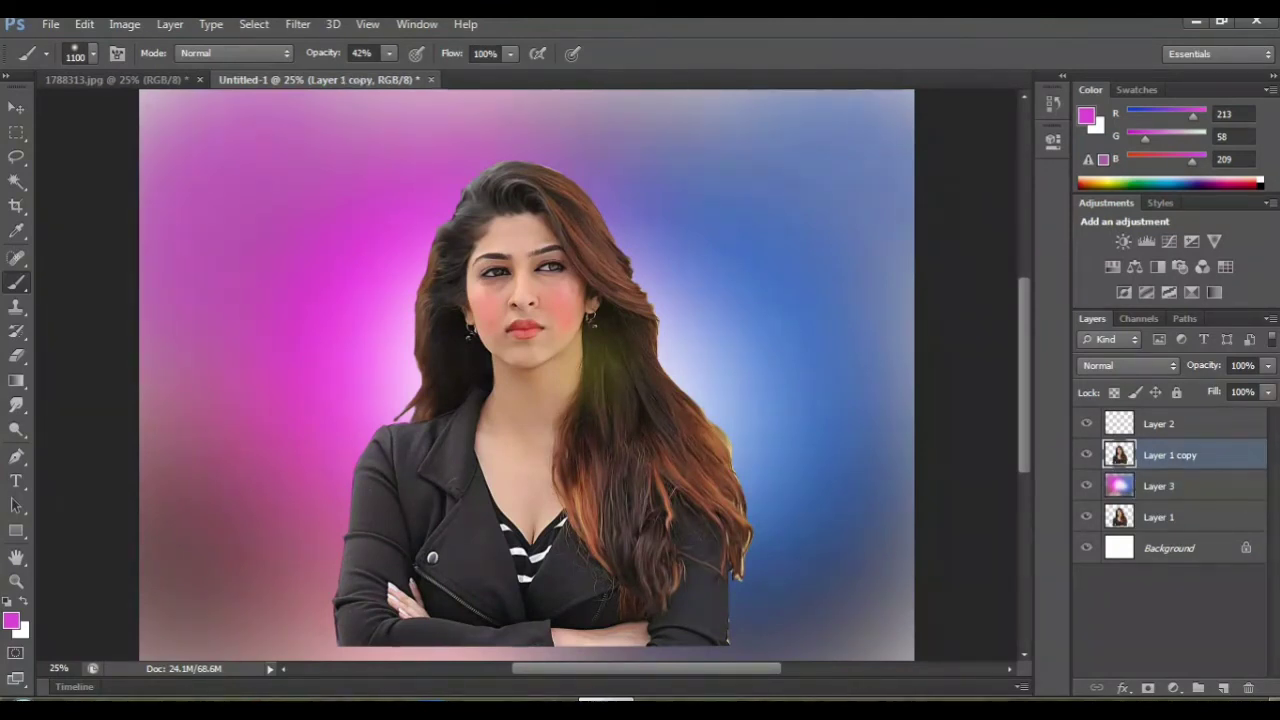
scroll(526, 375, down, 3)
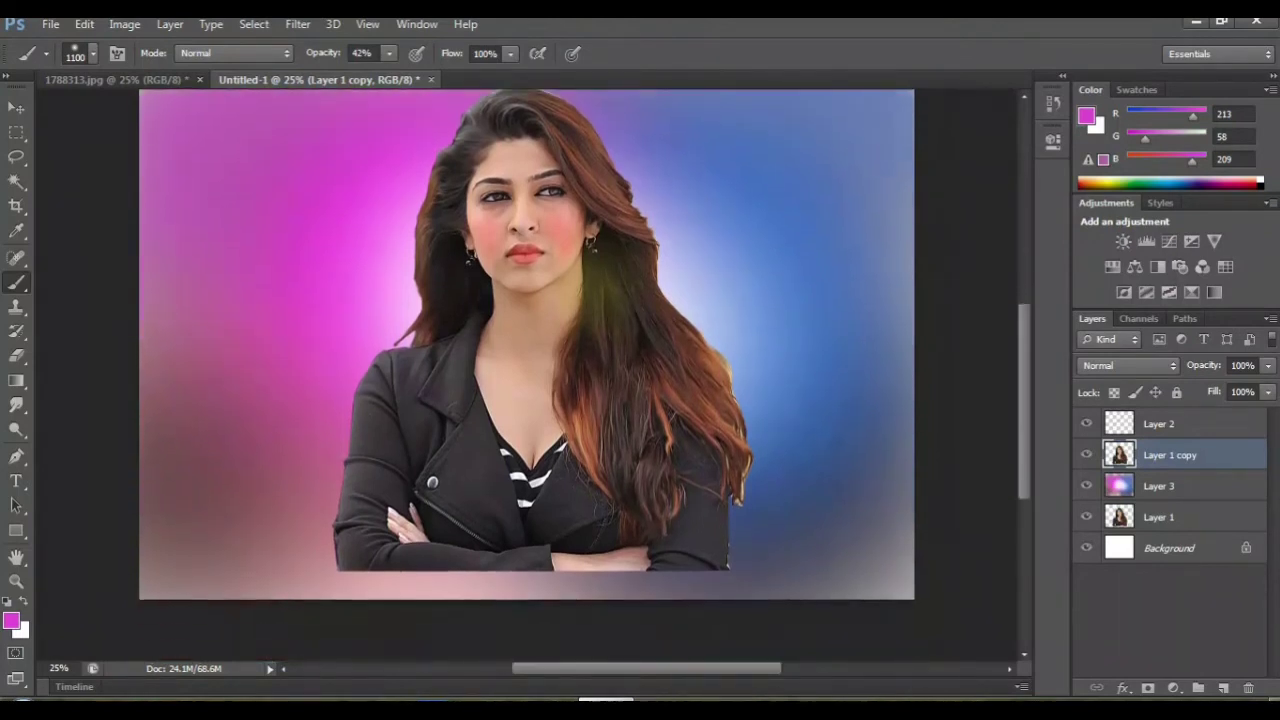
scroll(526, 375, down, 2)
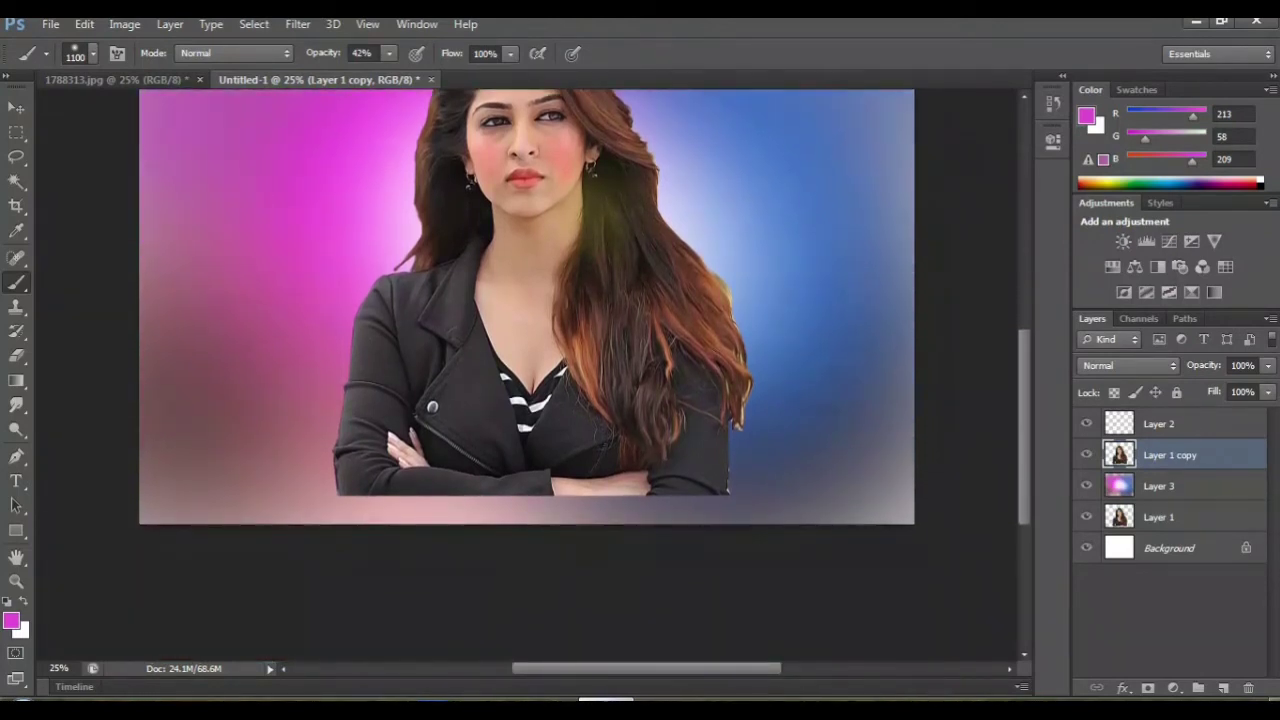
drag(690, 505, 750, 500)
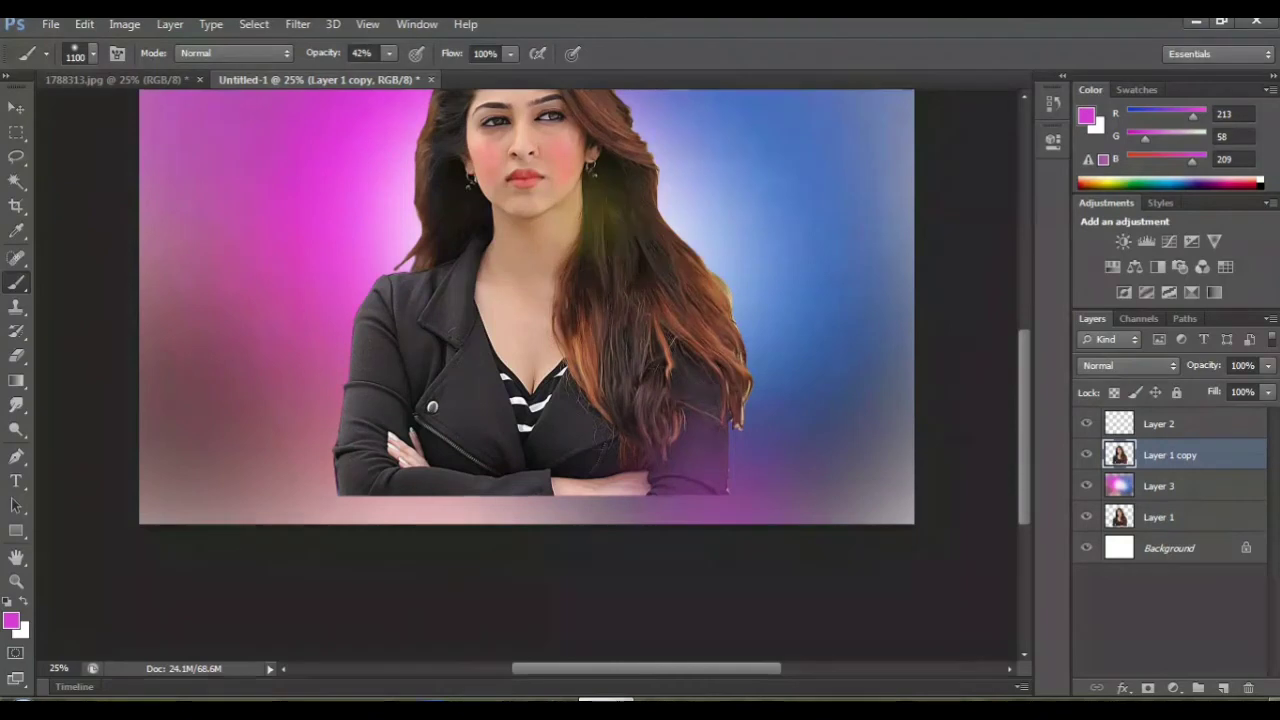
key(ctrl+z)
scroll(526, 315, up, 2)
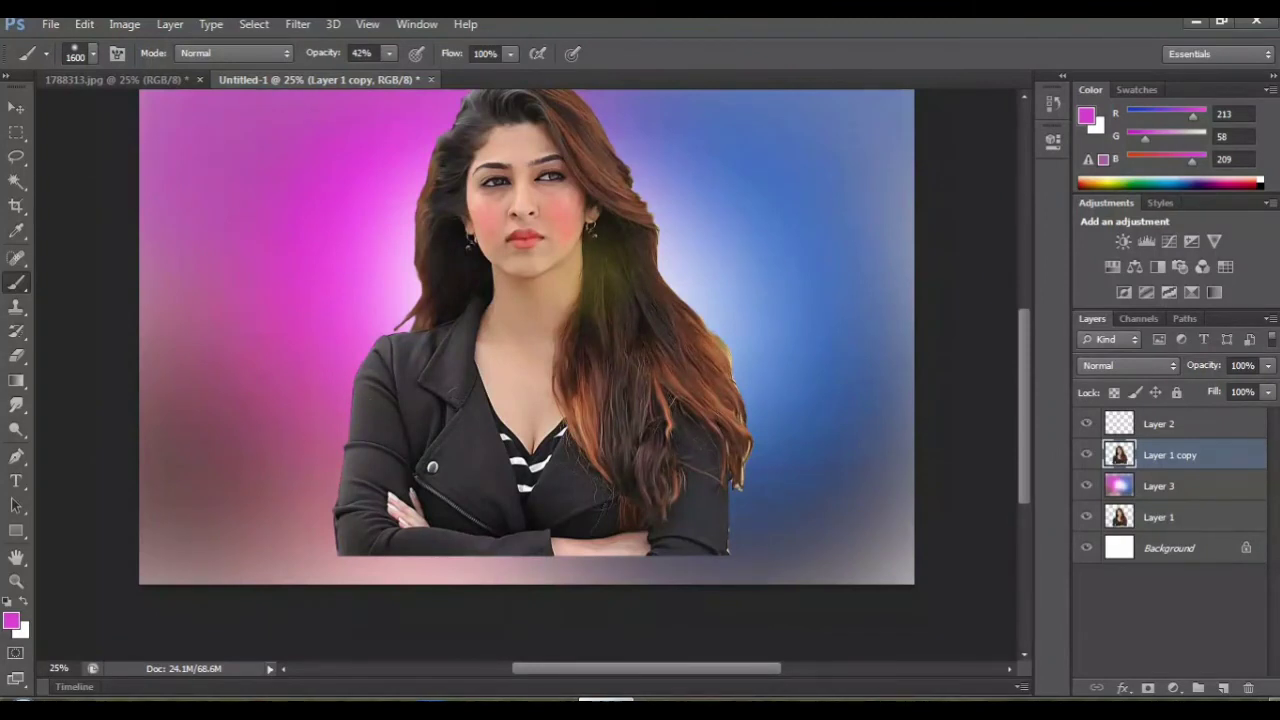
alt+click(440, 570)
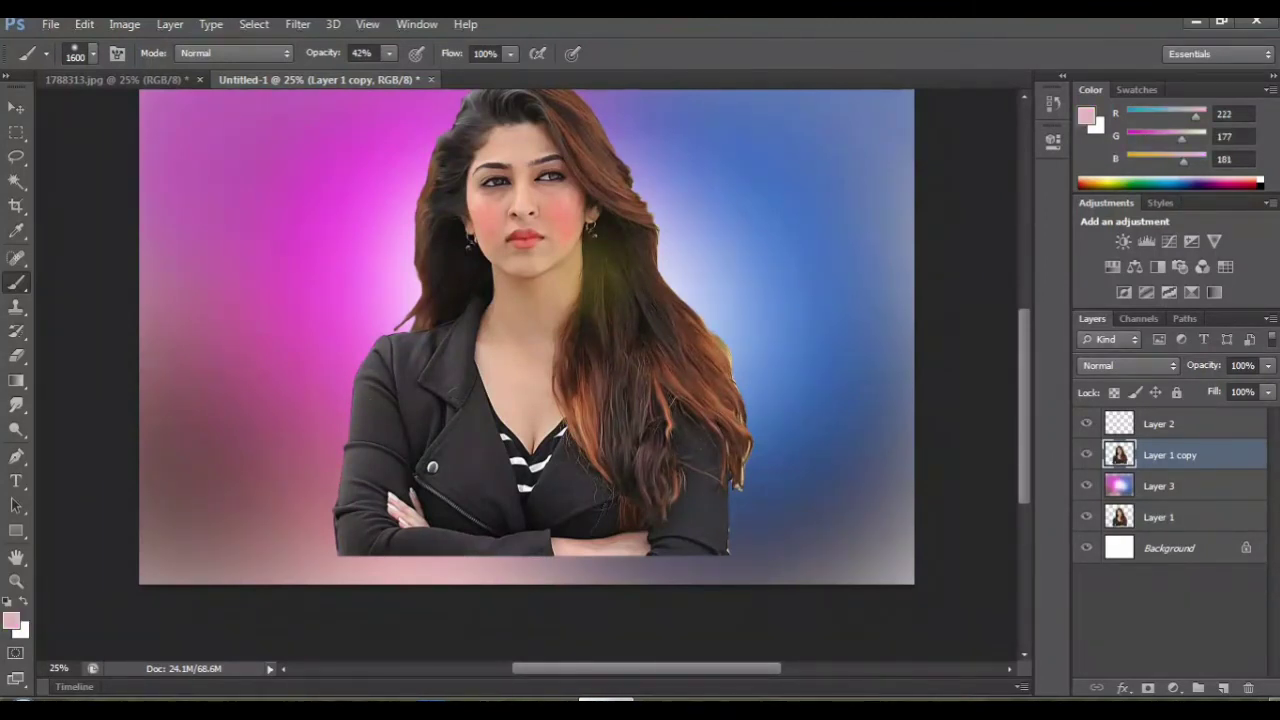
click(380, 580)
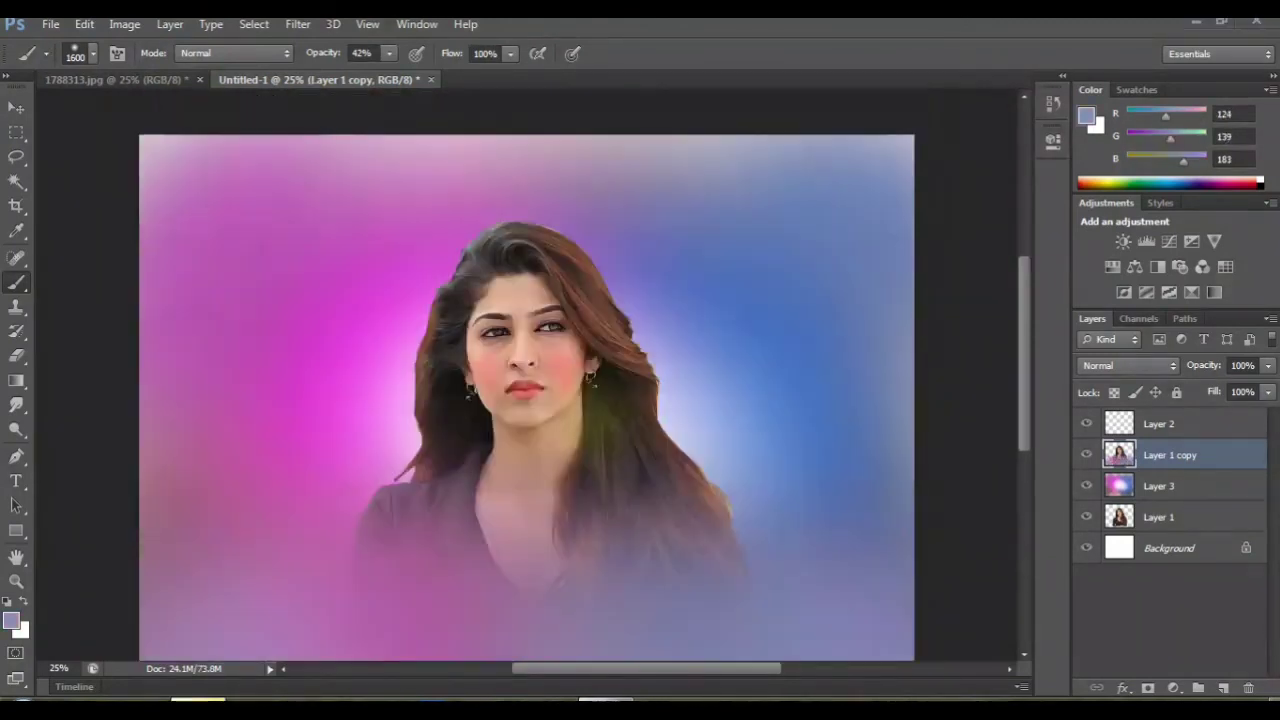
Step: Review the faded torso, keep Layer 1 copy selected, and zoom in on the face
scroll(526, 380, down, 1)
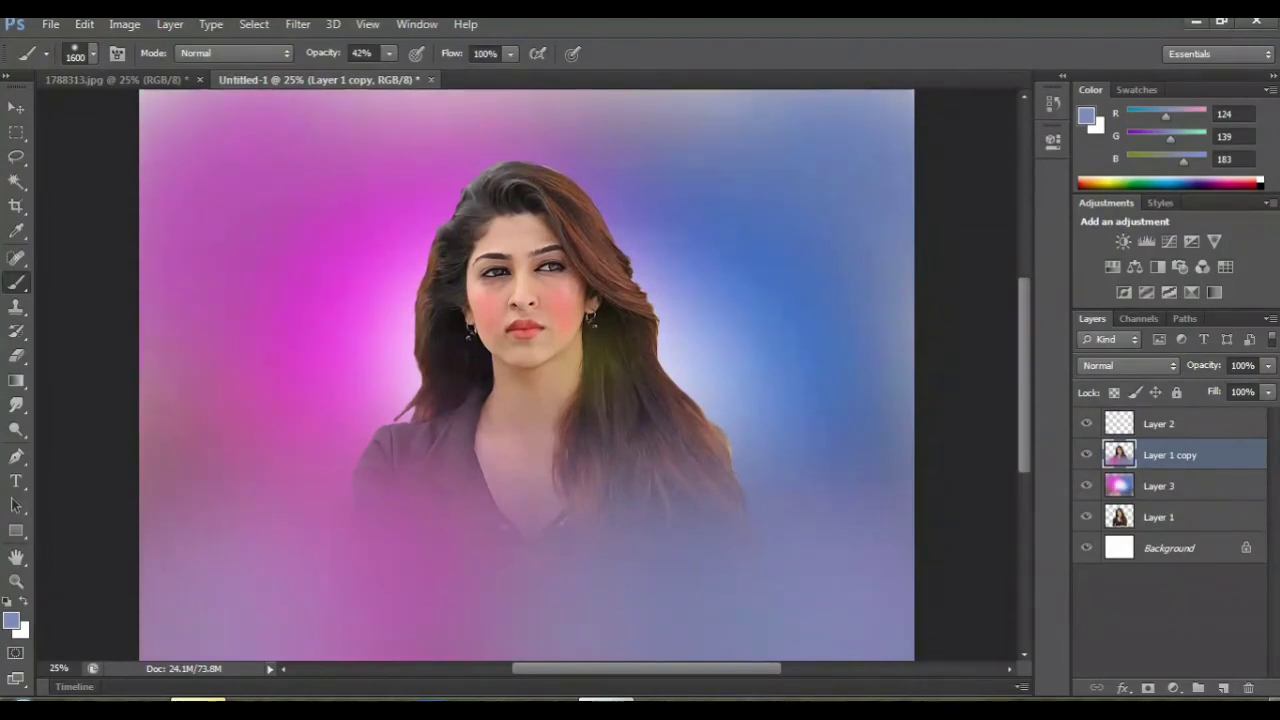
scroll(526, 380, down, 2)
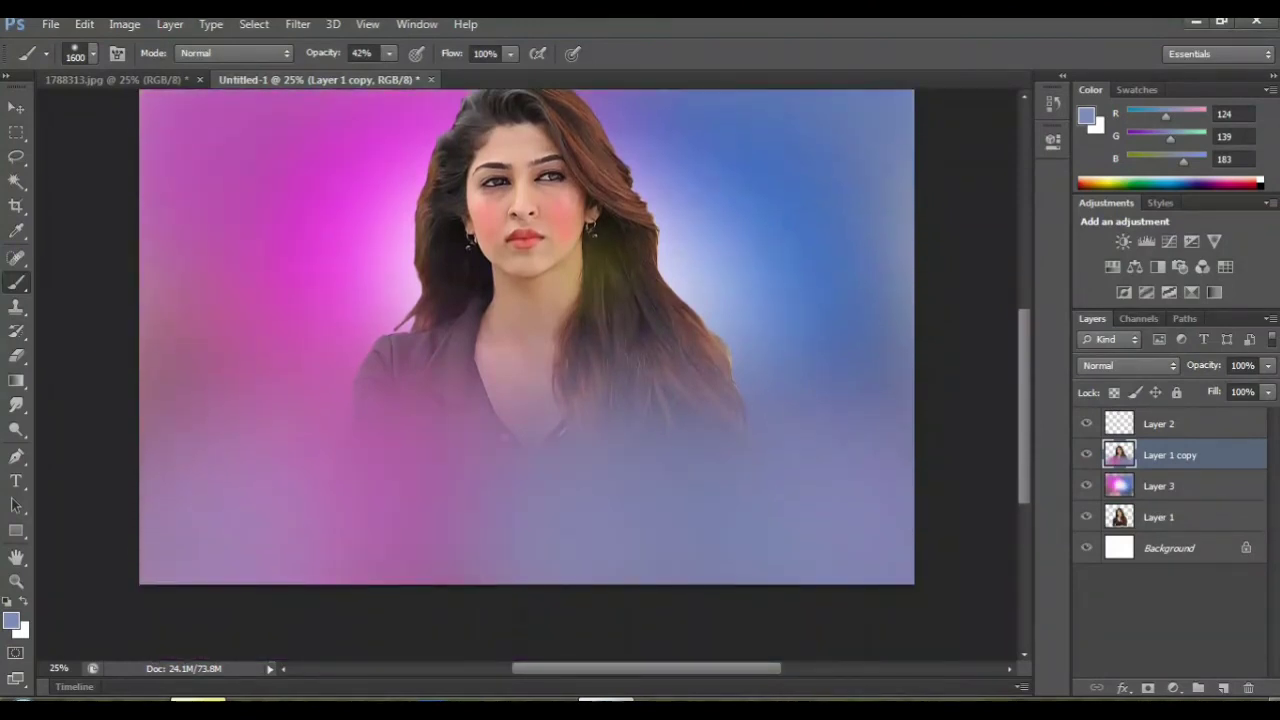
scroll(526, 380, up, 2)
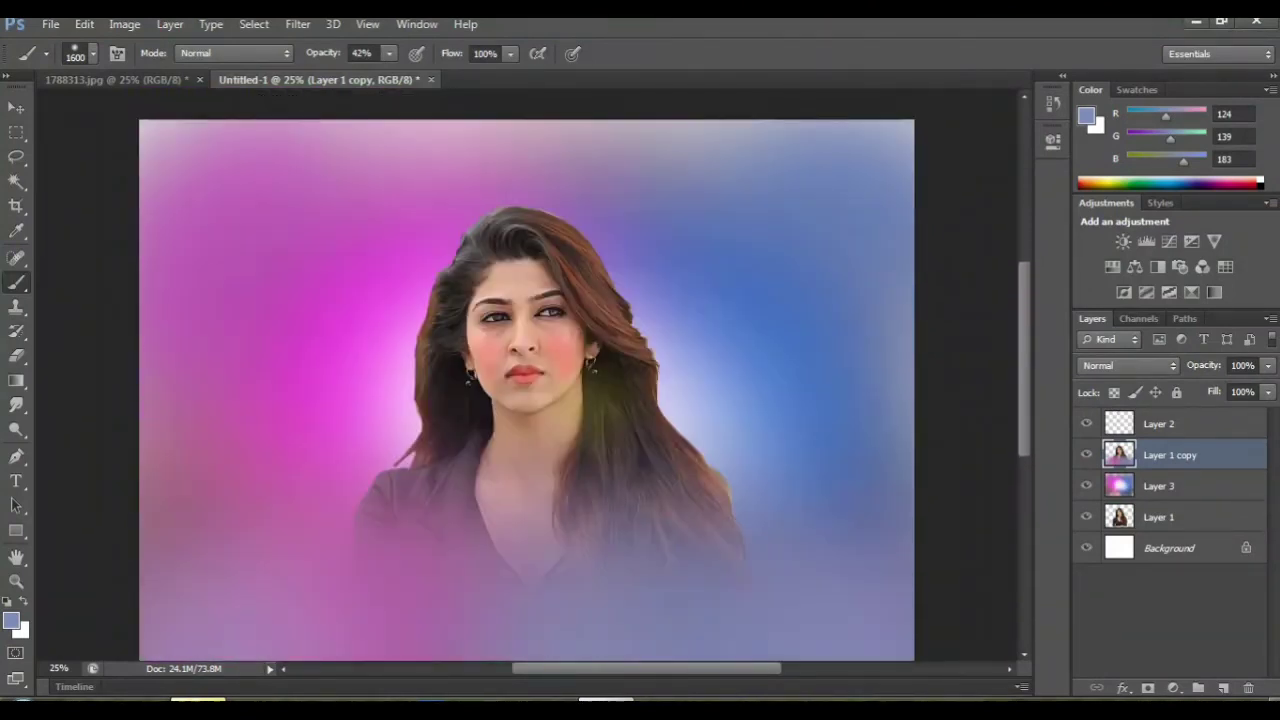
scroll(526, 380, down, 1)
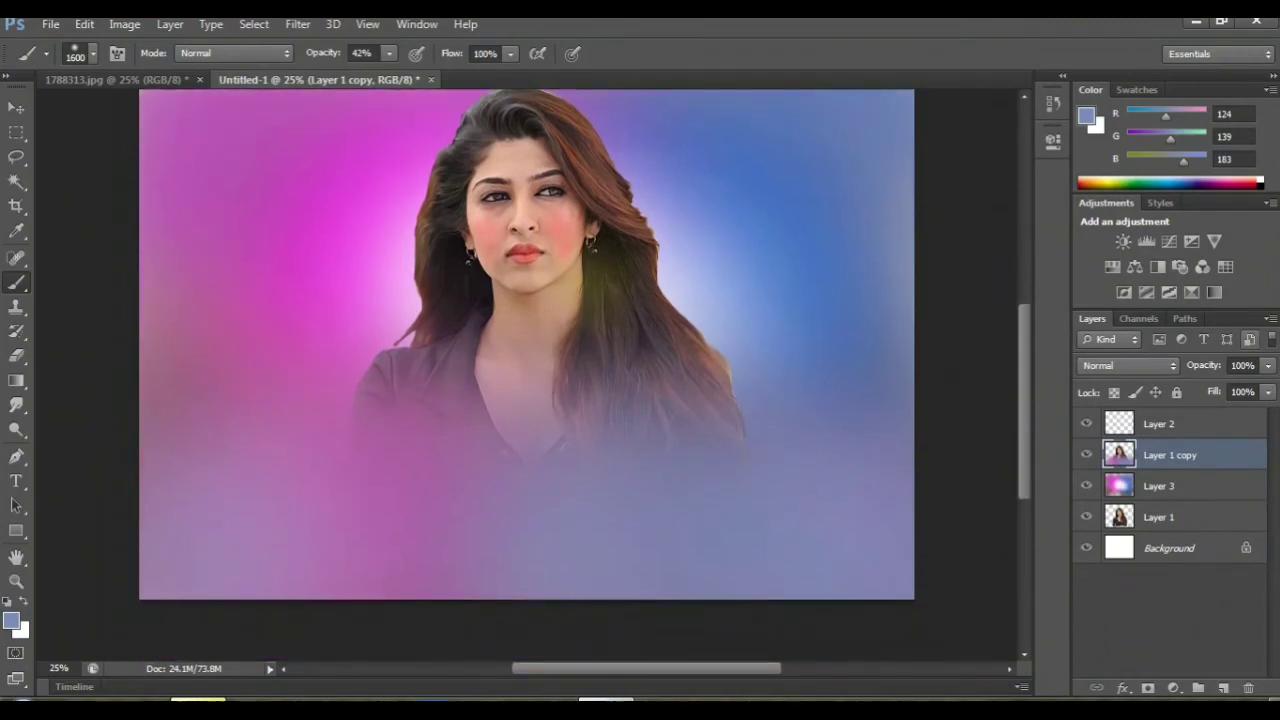
scroll(528, 370, up, 1)
scroll(528, 370, up, 1)
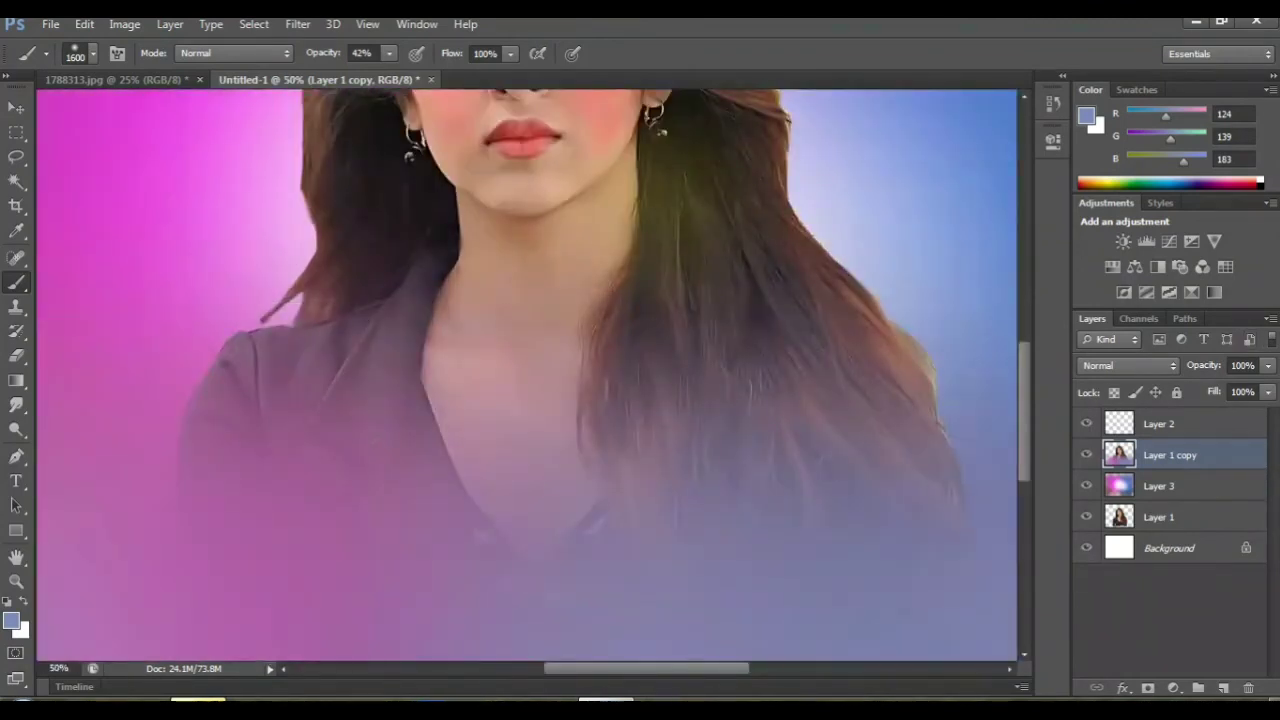
scroll(528, 370, up, 5)
scroll(528, 370, up, 4)
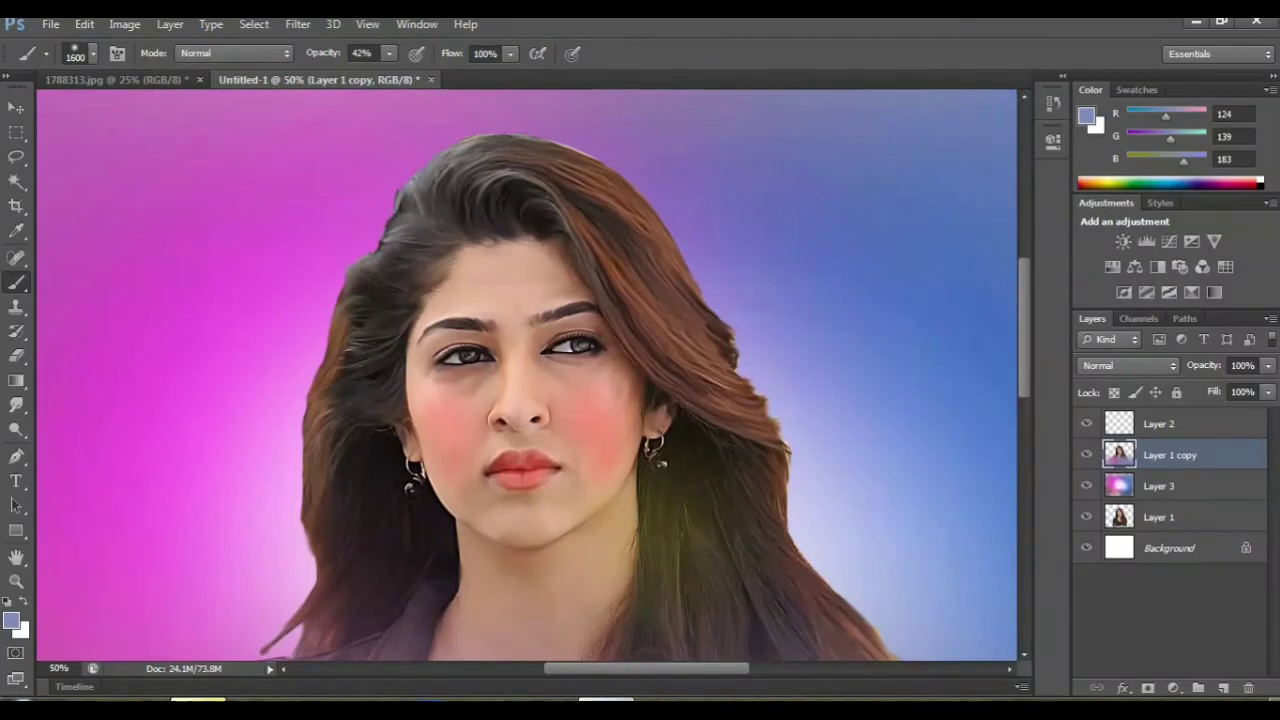
scroll(528, 370, down, 1)
scroll(528, 370, down, 1)
scroll(528, 370, down, 1)
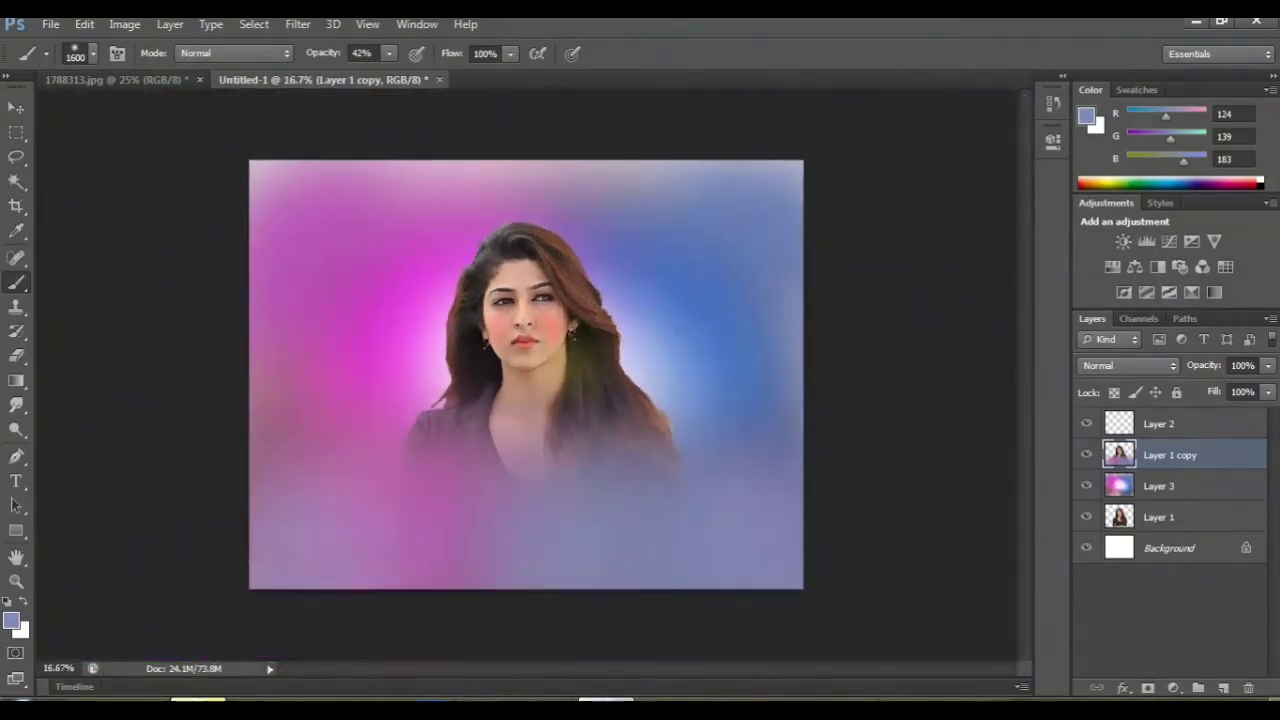
scroll(528, 370, up, 1)
scroll(528, 370, up, 1)
scroll(528, 370, down, 1)
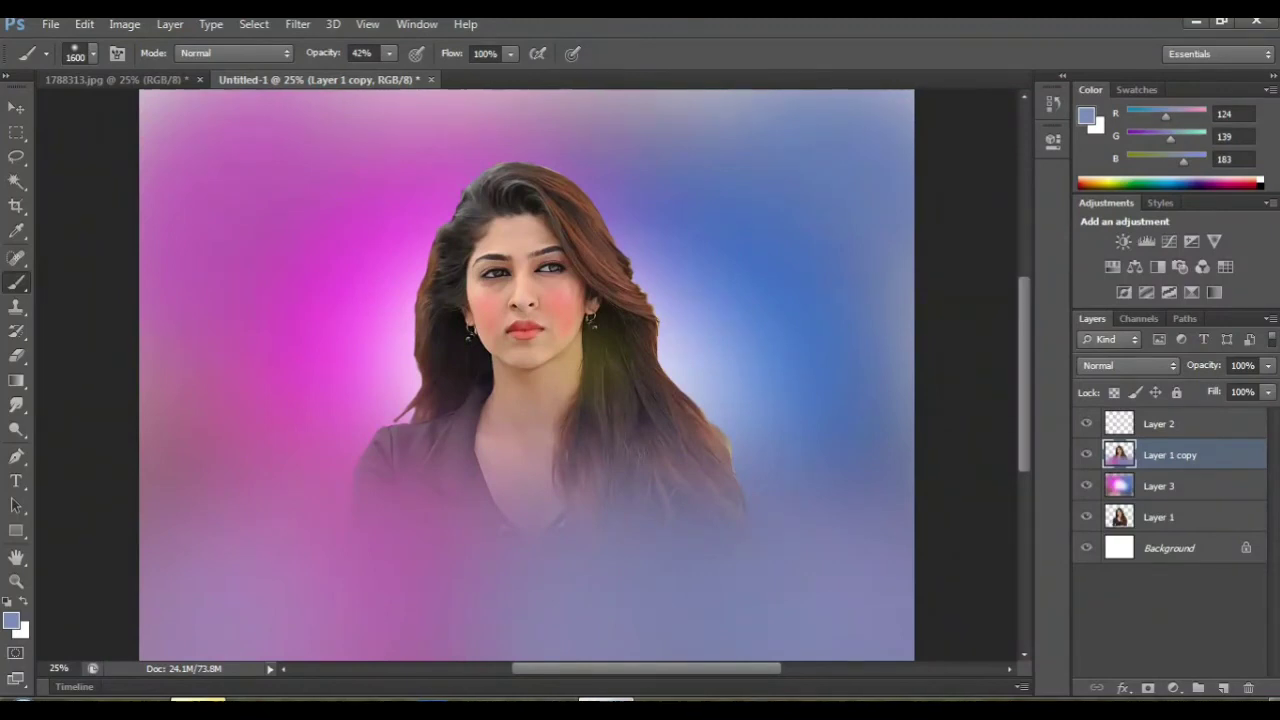
key(alt+bracketleft)
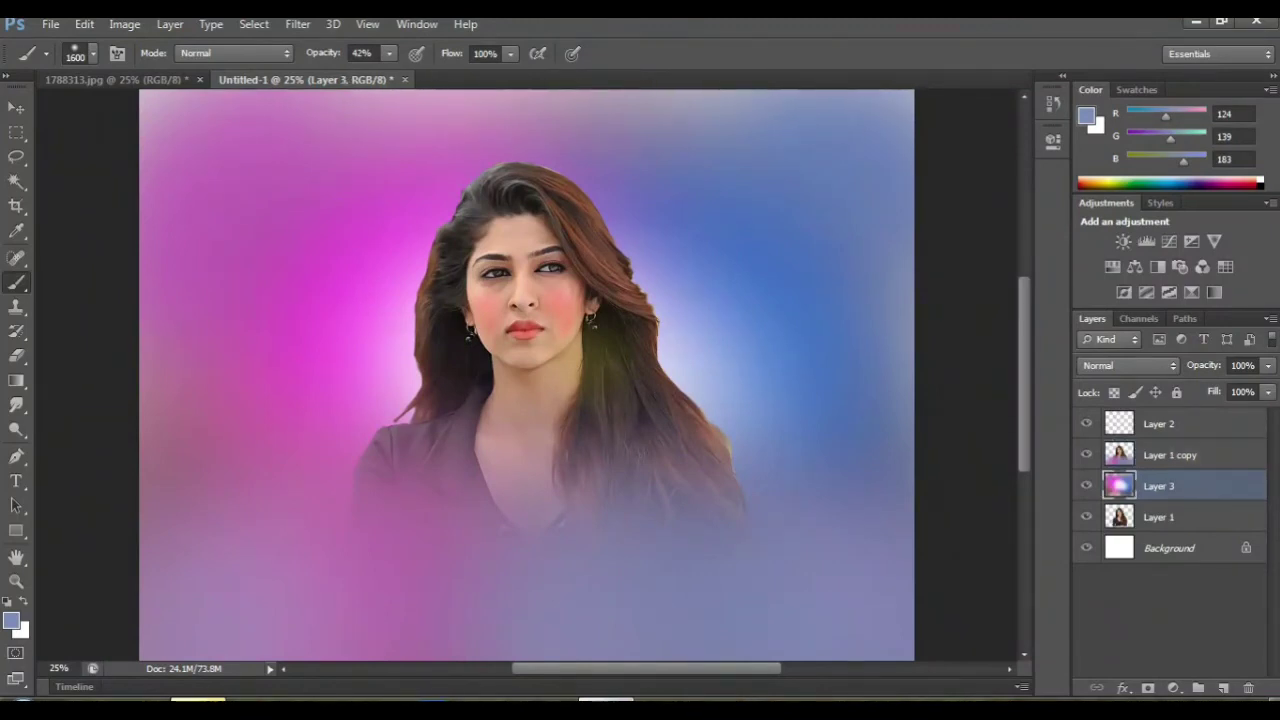
key(alt+bracketright)
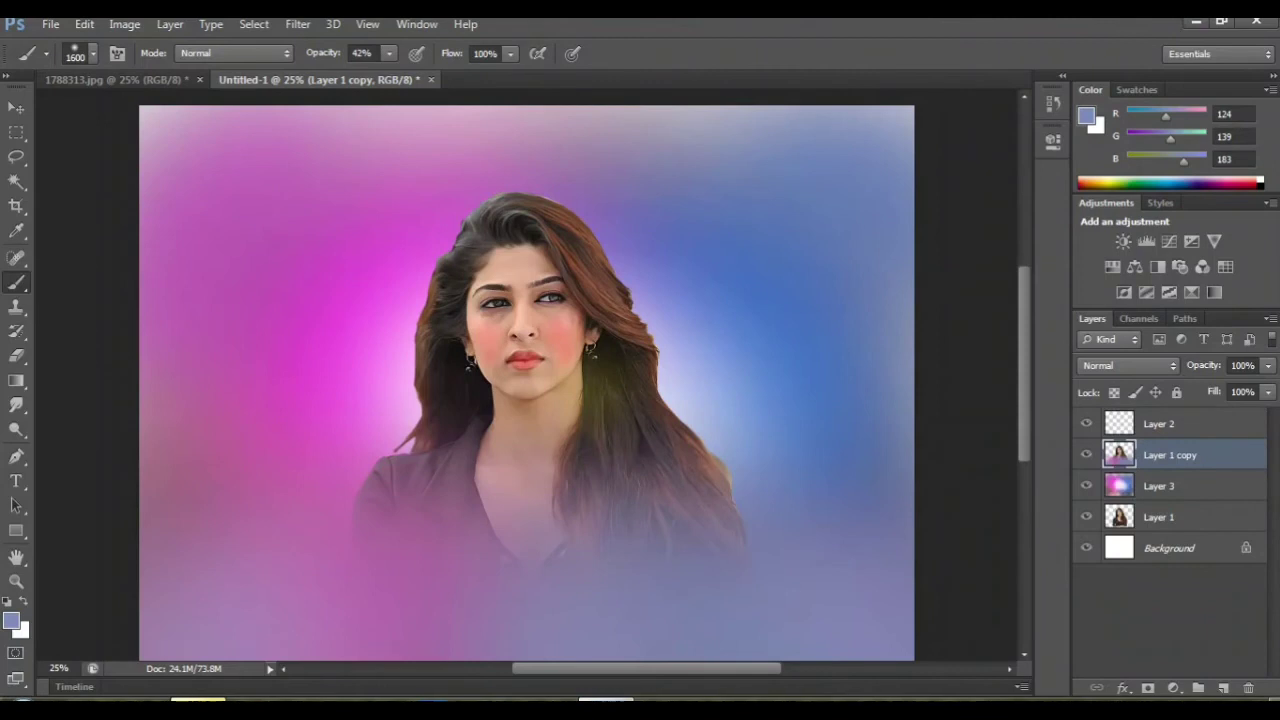
key(ctrl+plus)
key(ctrl+plus)
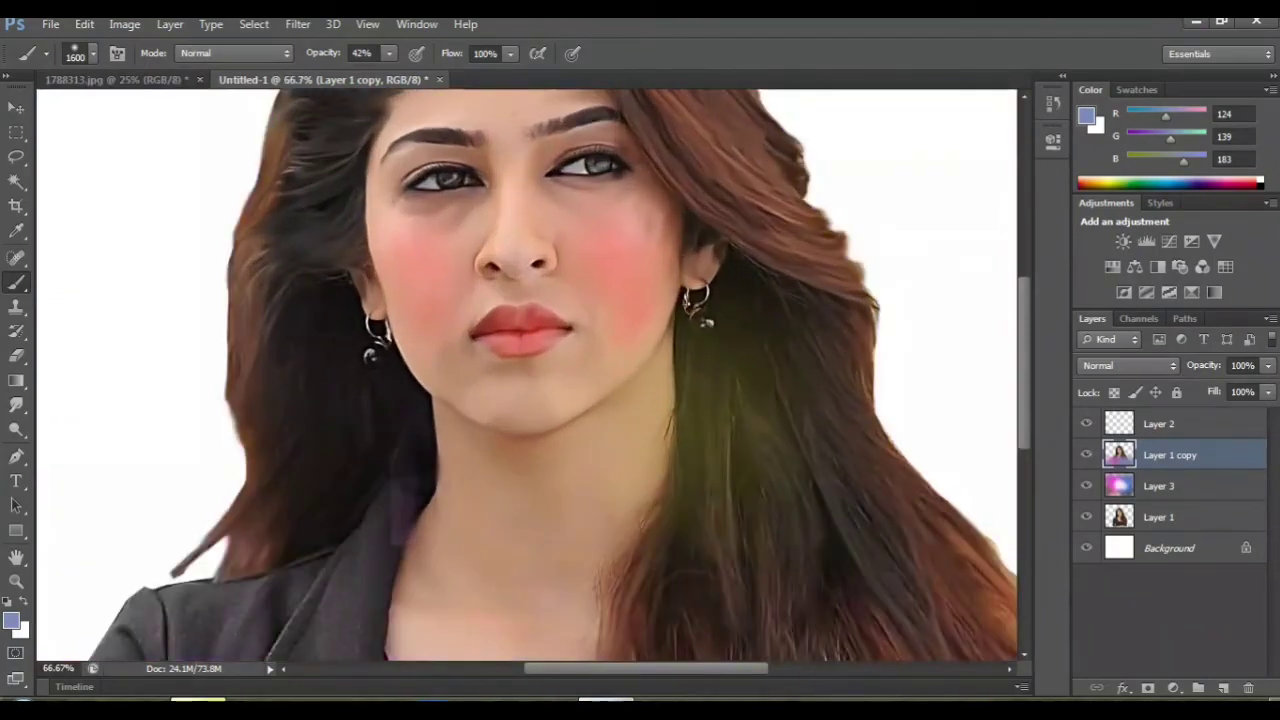
key(ctrl+plus)
Step: Select the Brush tool with a hard round tip at 100% hardness
scroll(527, 375, up, 3)
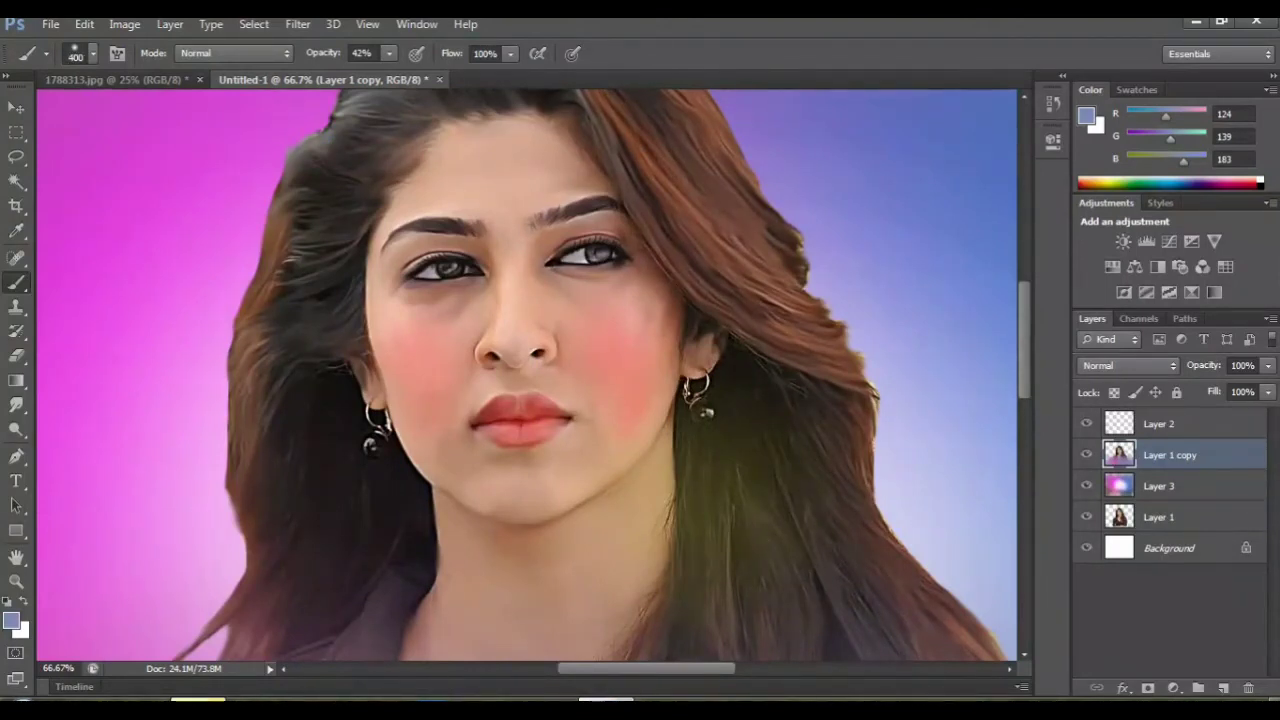
right_click(16, 282)
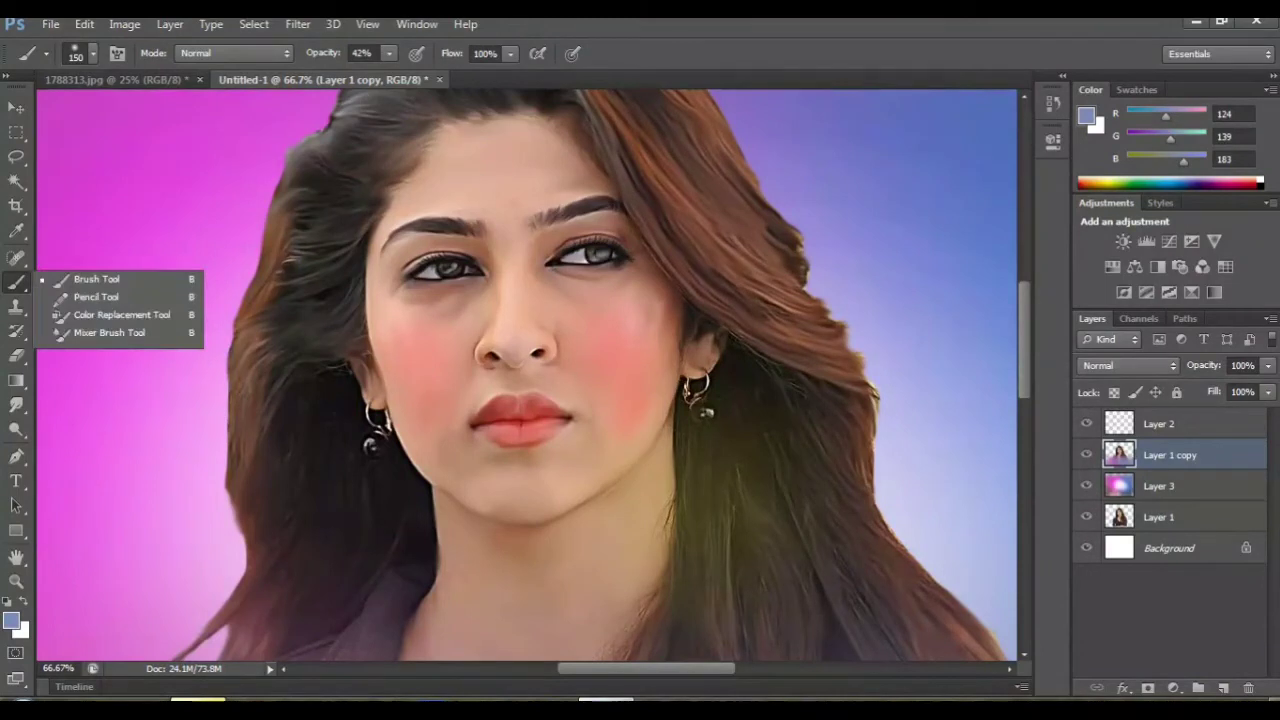
click(96, 279)
click(93, 53)
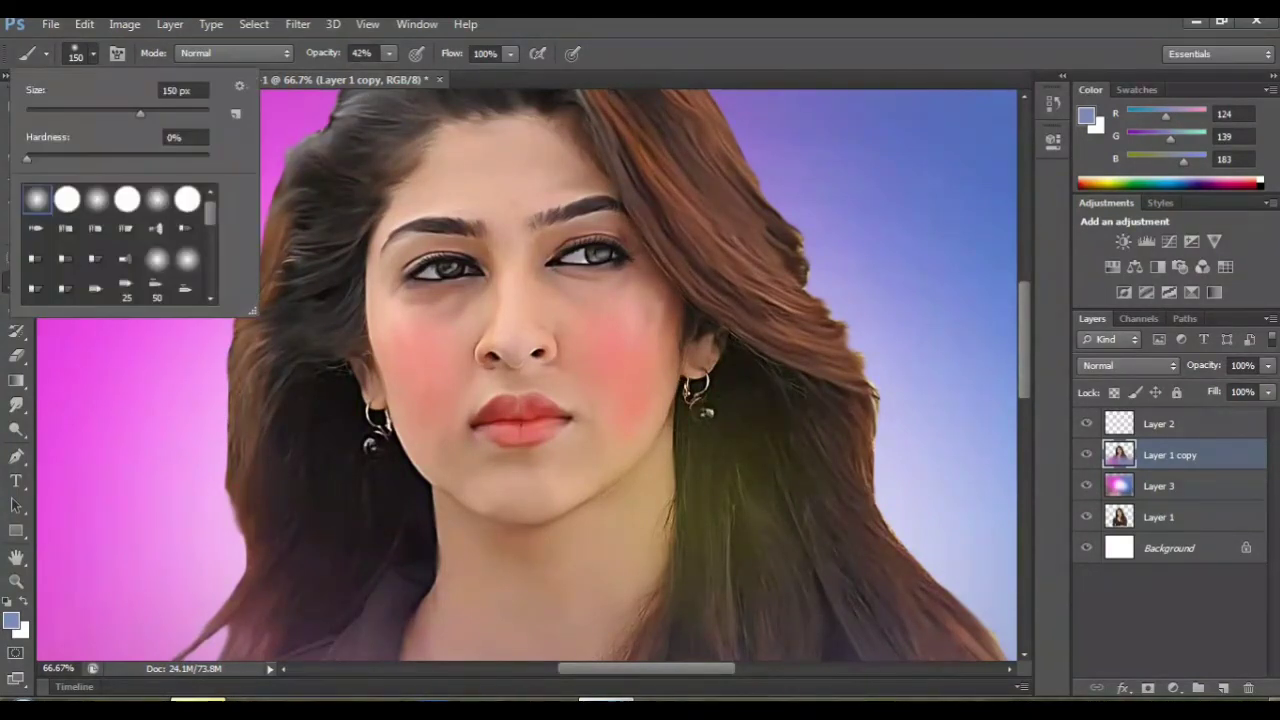
click(67, 200)
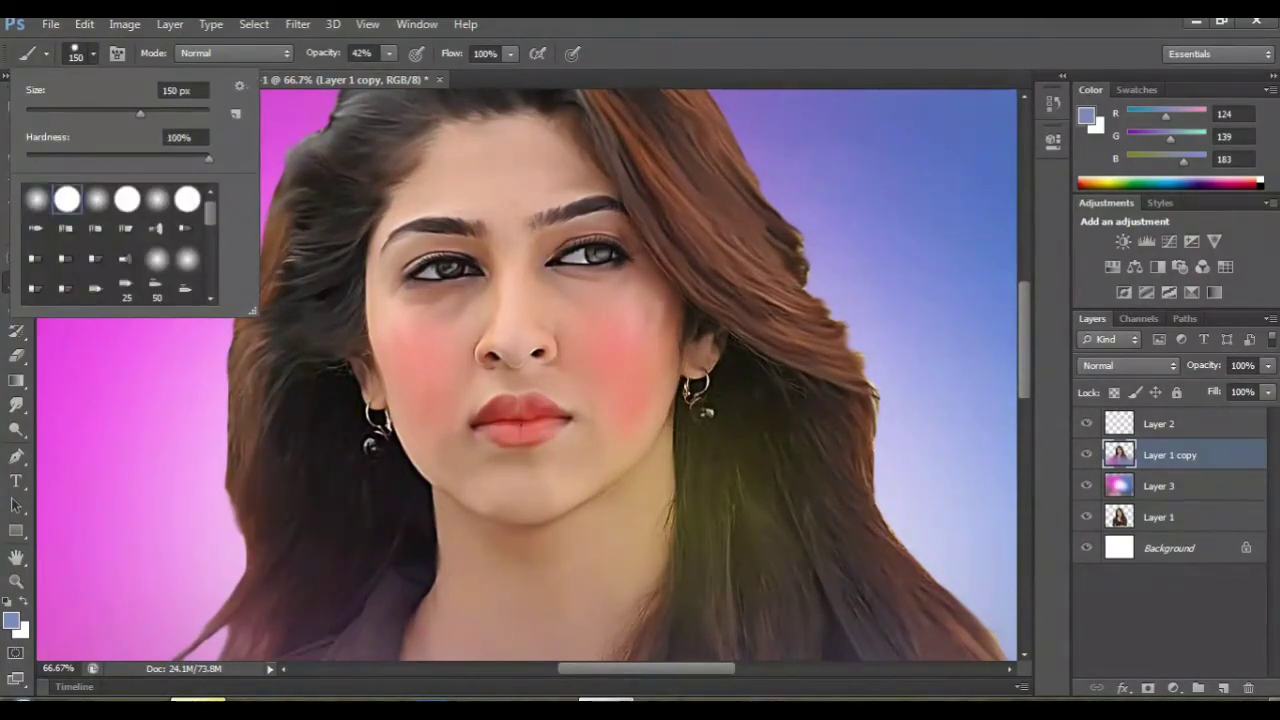
click(439, 300)
Step: Undo the stray blue dab under the eye, set opacity to 70%, and begin choosing black
key(ctrl+z)
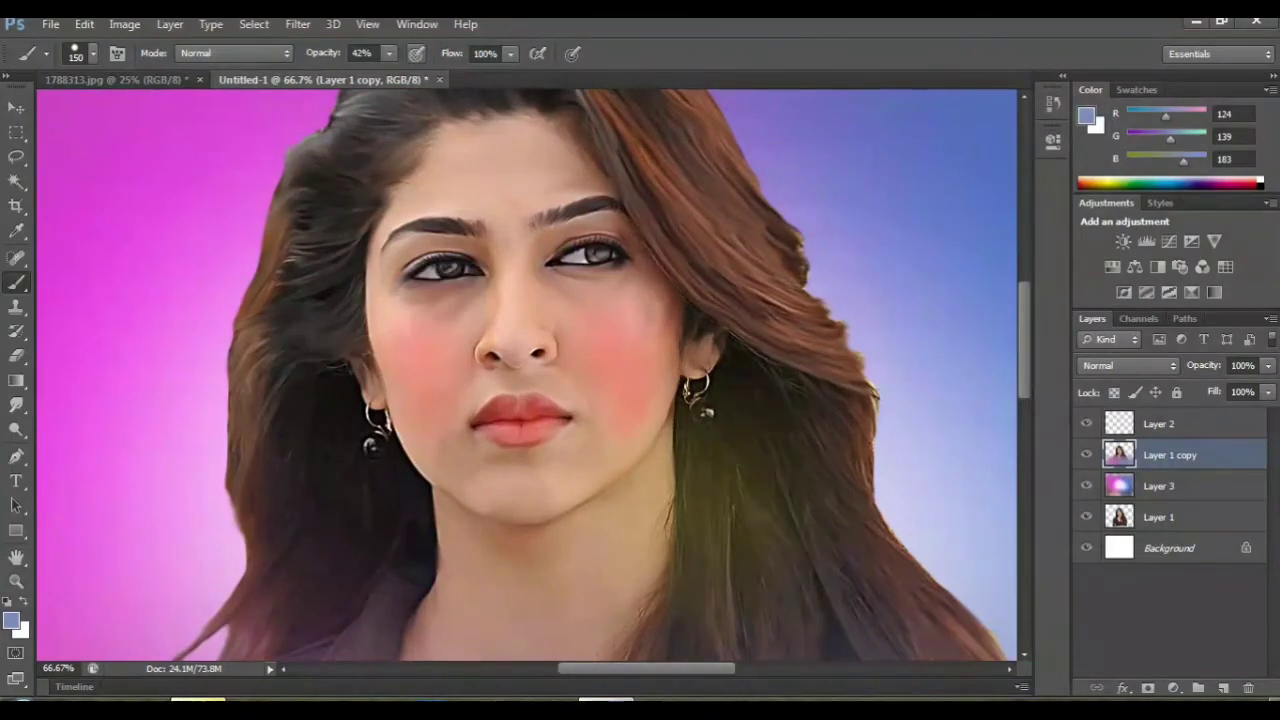
click(389, 53)
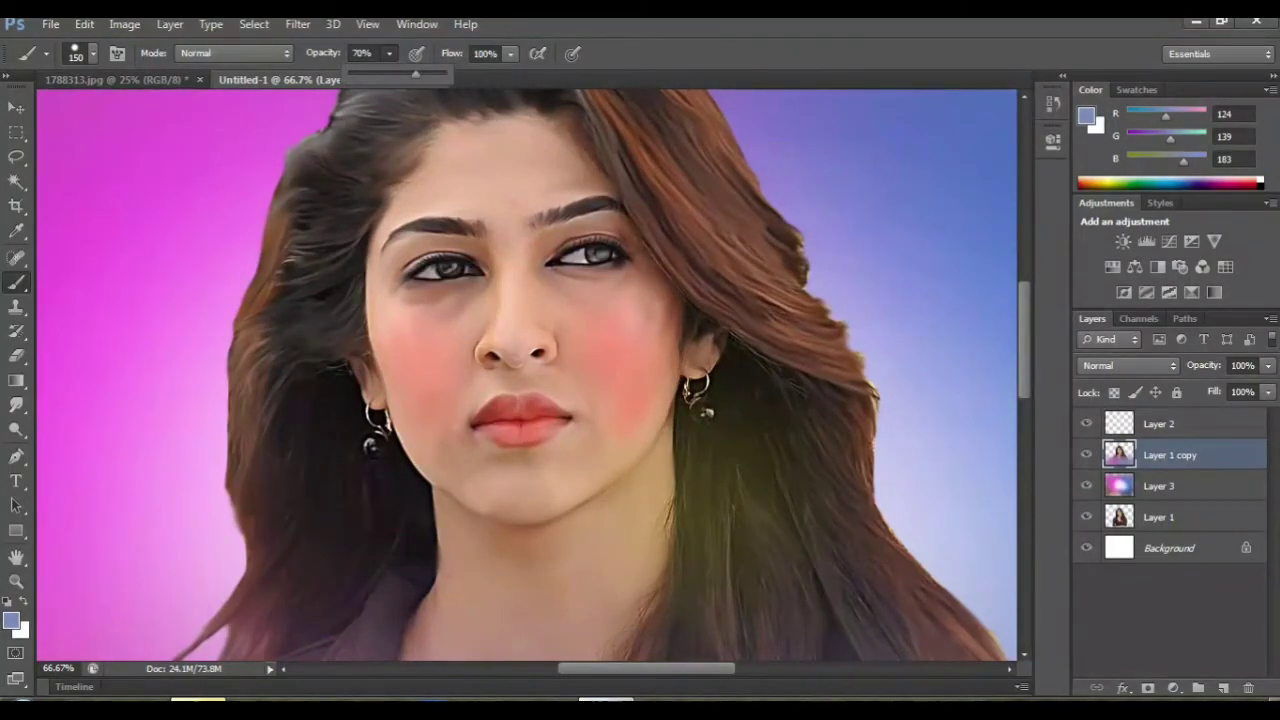
click(12, 621)
Step: Set the painting colour to pure black and zoom in close on the face
drag(464, 247, 391, 419)
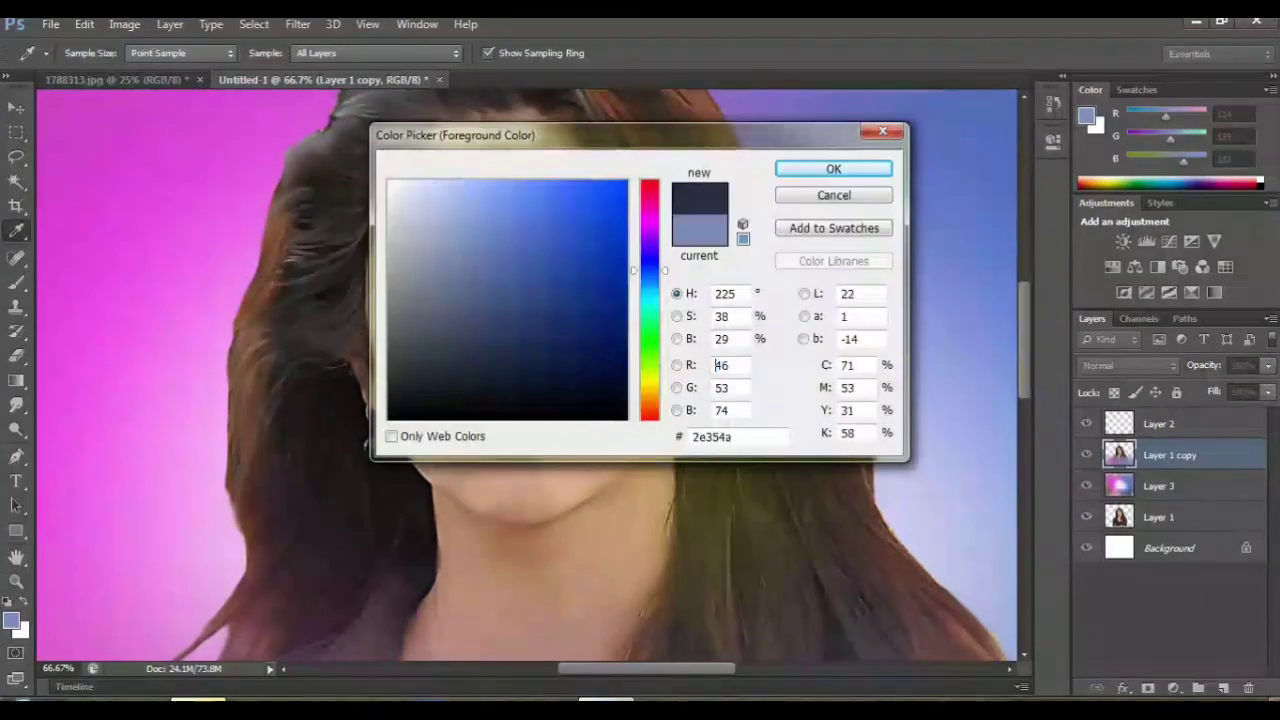
key(Return)
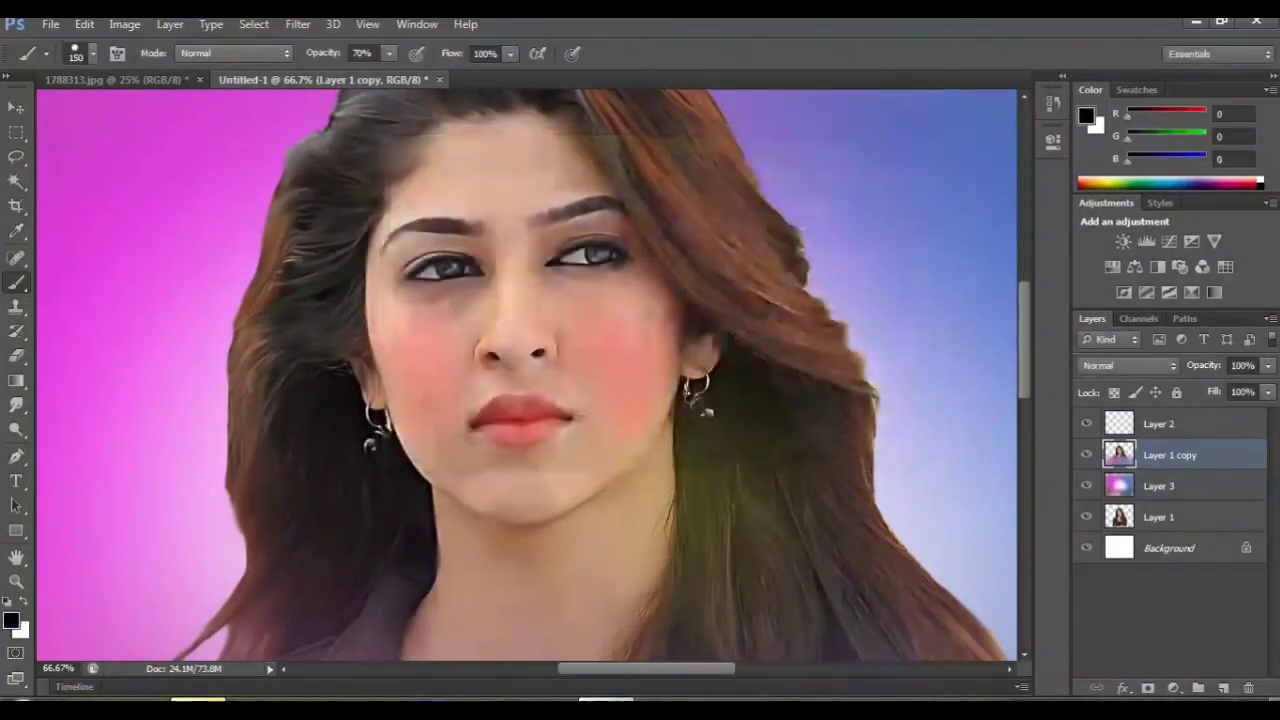
key(ctrl+plus)
key(ctrl+plus)
scroll(530, 375, up, 2)
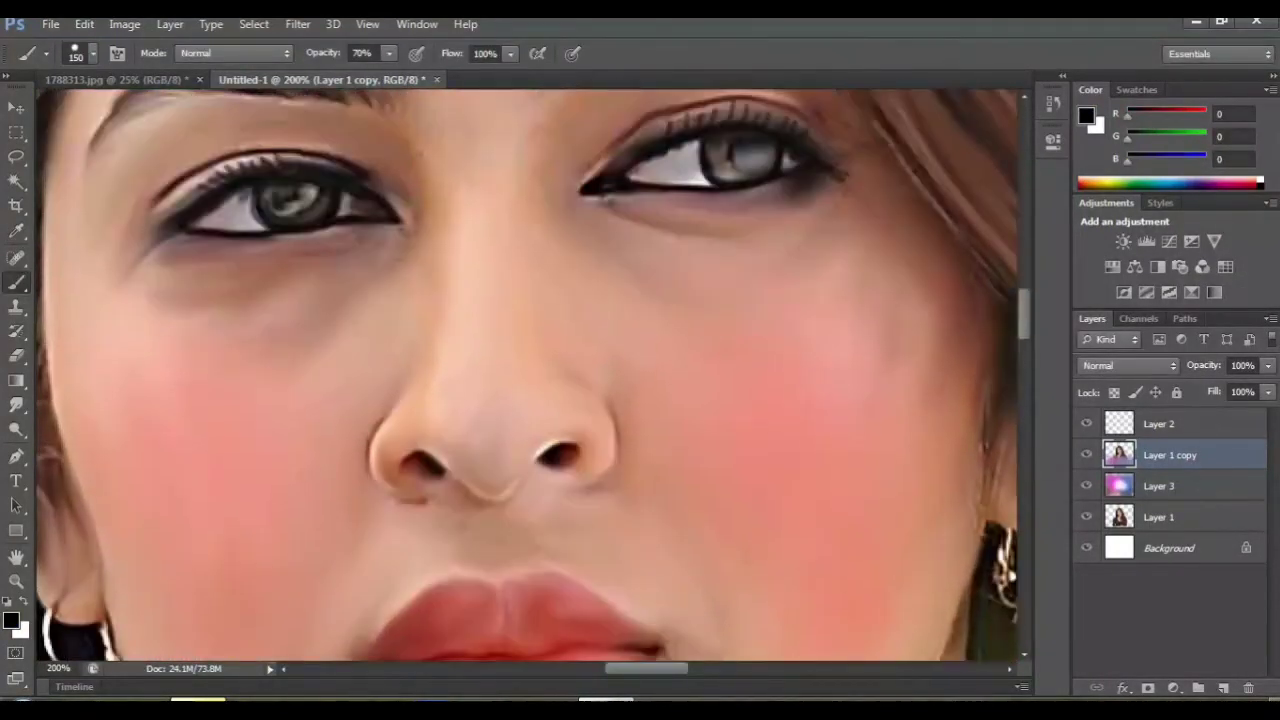
scroll(530, 375, up, 2)
scroll(530, 375, up, 1)
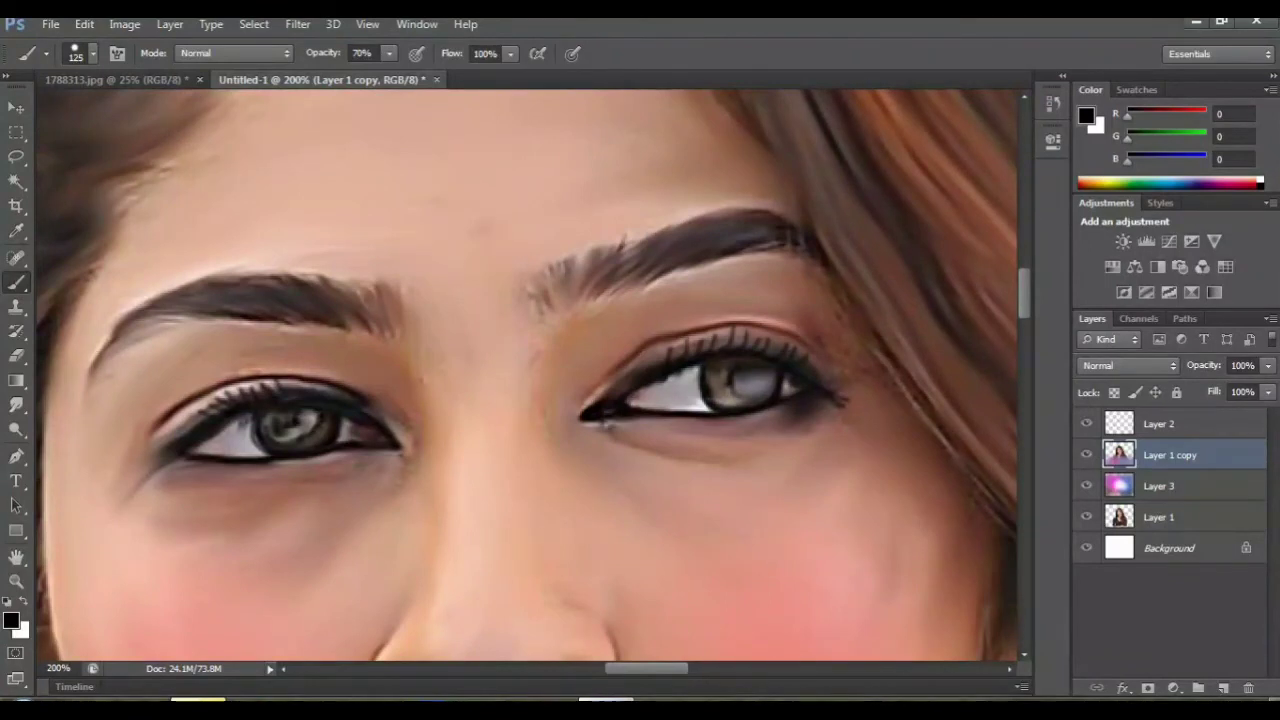
Step: Darken the right eyebrow with a fine brush at 52% opacity
key(bracketleft)
key(bracketleft)
key(bracketleft)
drag(682, 241, 632, 270)
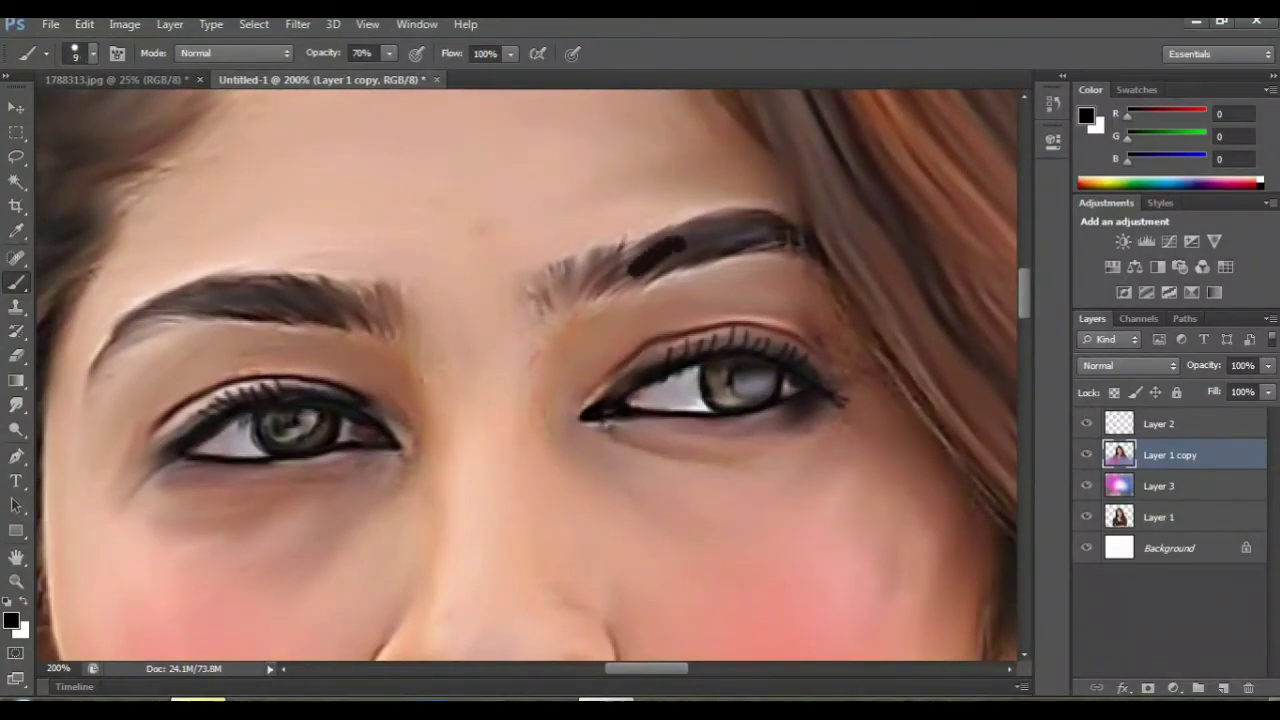
key(ctrl+z)
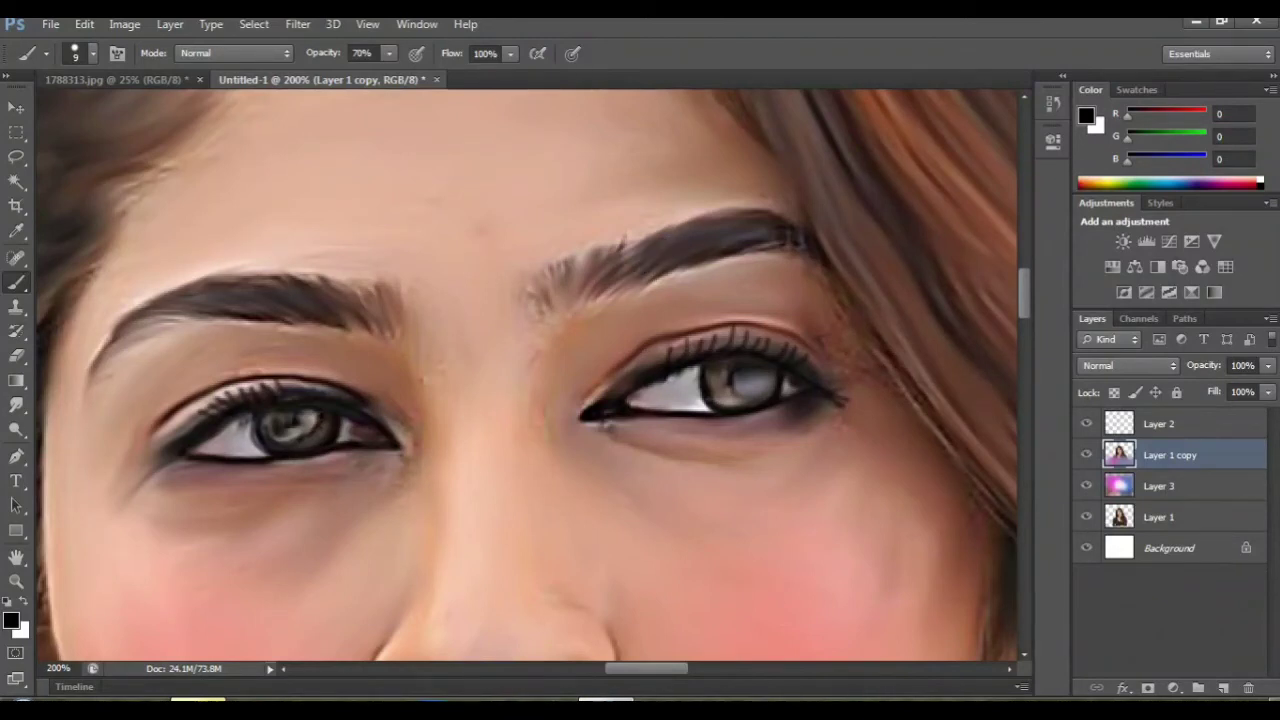
click(389, 53)
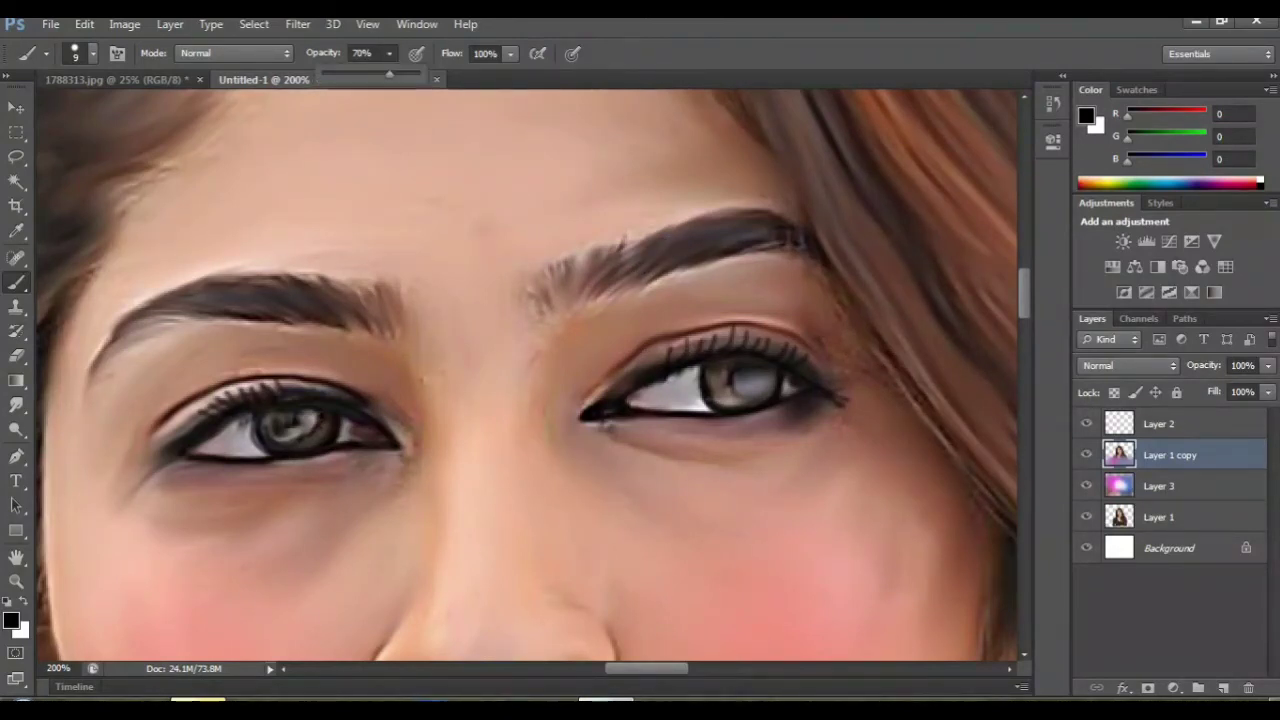
drag(389, 74, 372, 74)
mouse_move(704, 230)
mouse_down()
mouse_move(722, 214)
mouse_move(676, 268)
mouse_move(740, 218)
mouse_move(708, 214)
mouse_move(658, 272)
mouse_move(622, 266)
mouse_move(600, 300)
mouse_move(660, 276)
mouse_up()
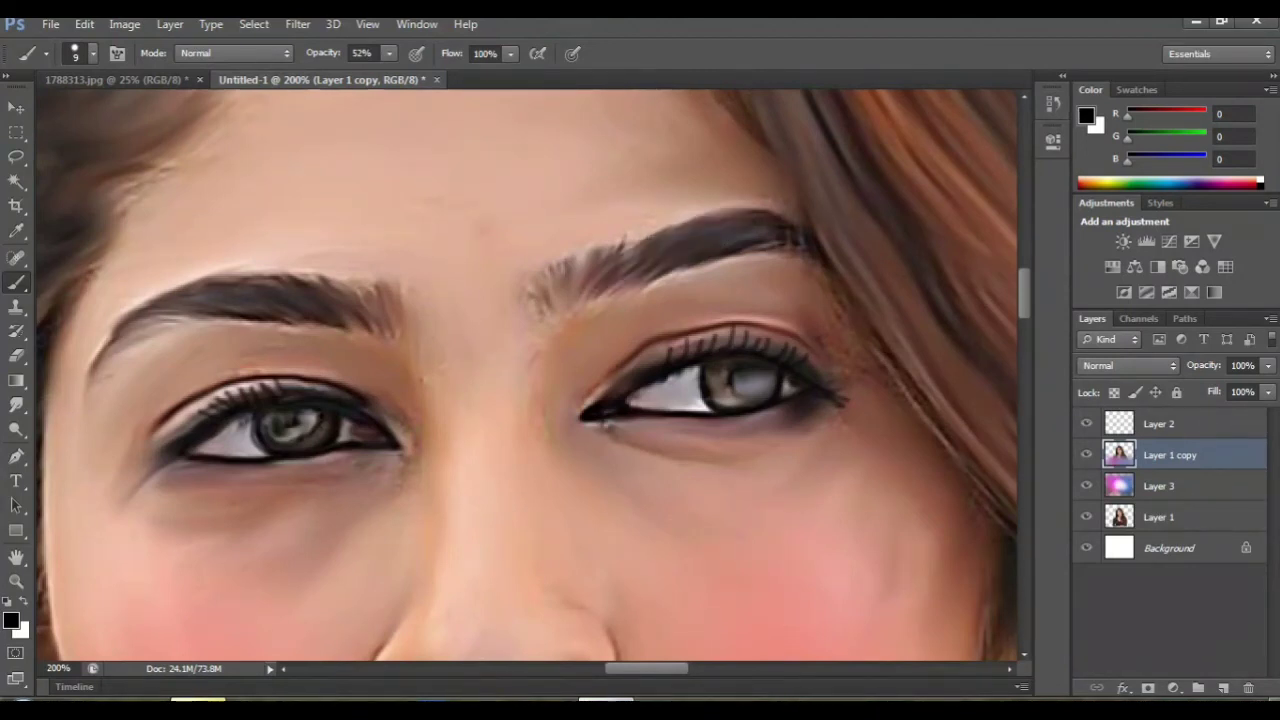
scroll(527, 375, down, 3)
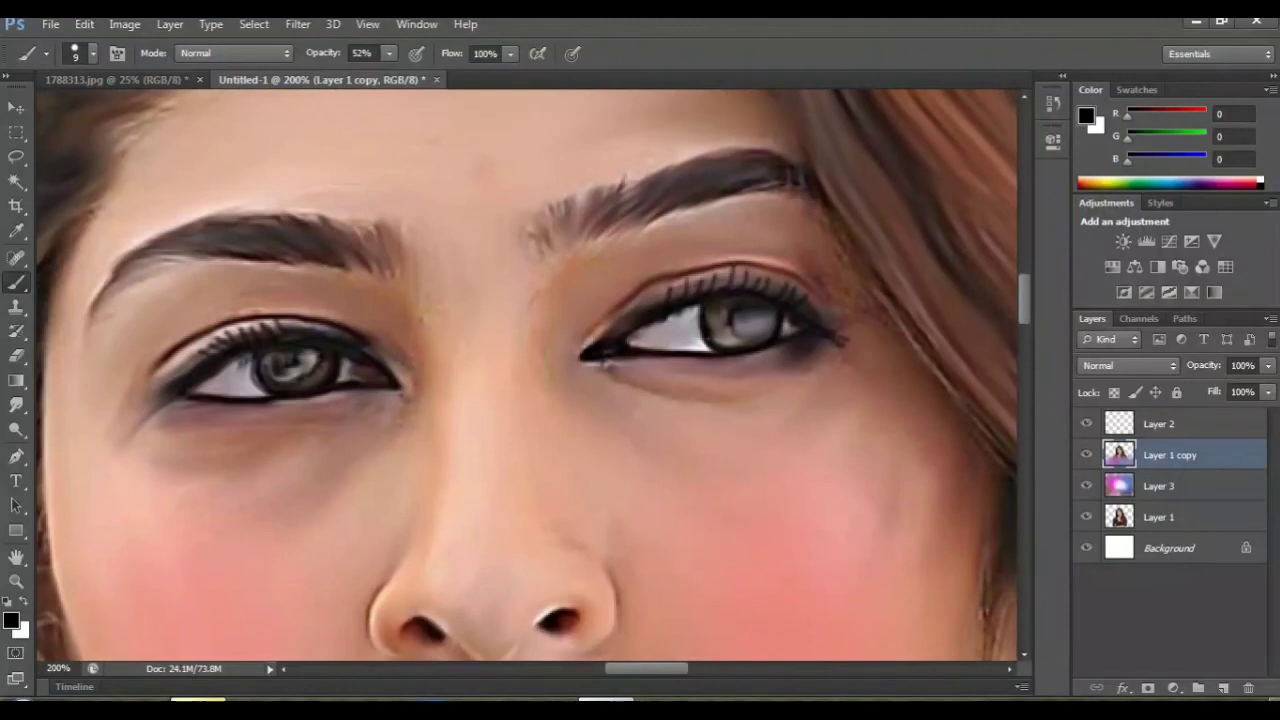
scroll(527, 375, up, 2)
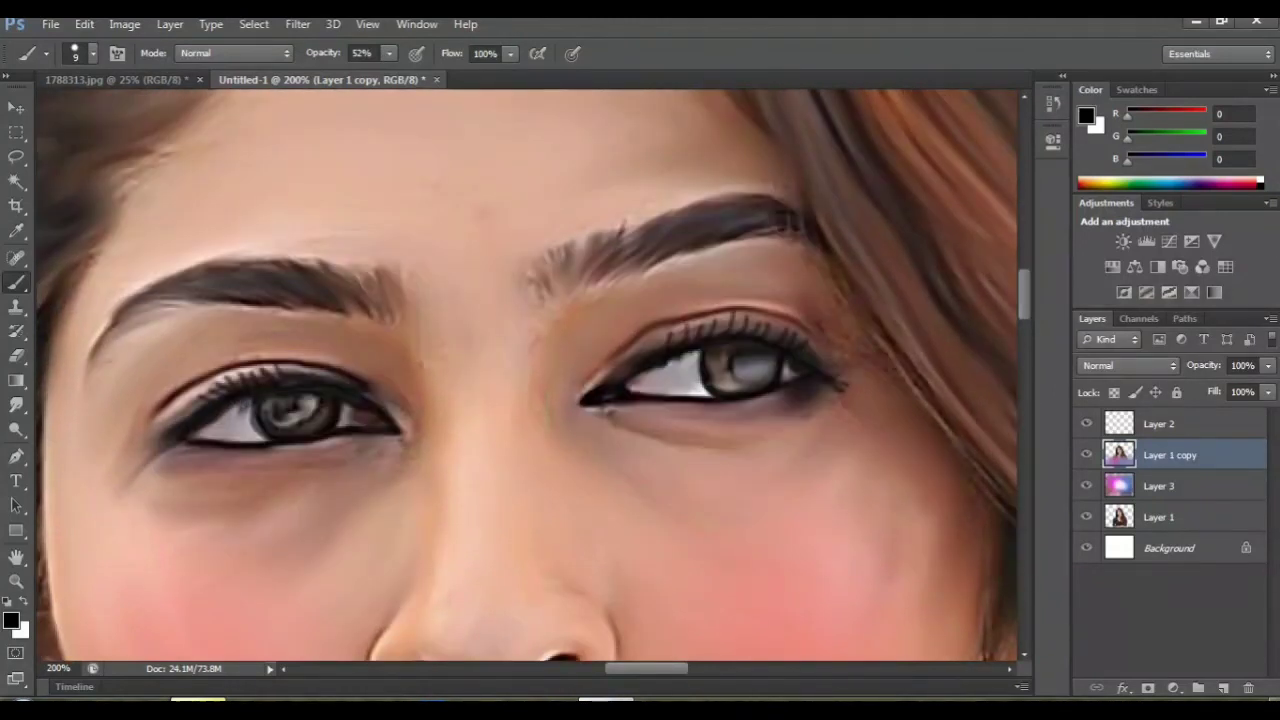
key(super)
key(super)
key(super)
key(super)
Step: Make white the foreground painting colour for the Brush
key(i)
click(11, 621)
click(389, 182)
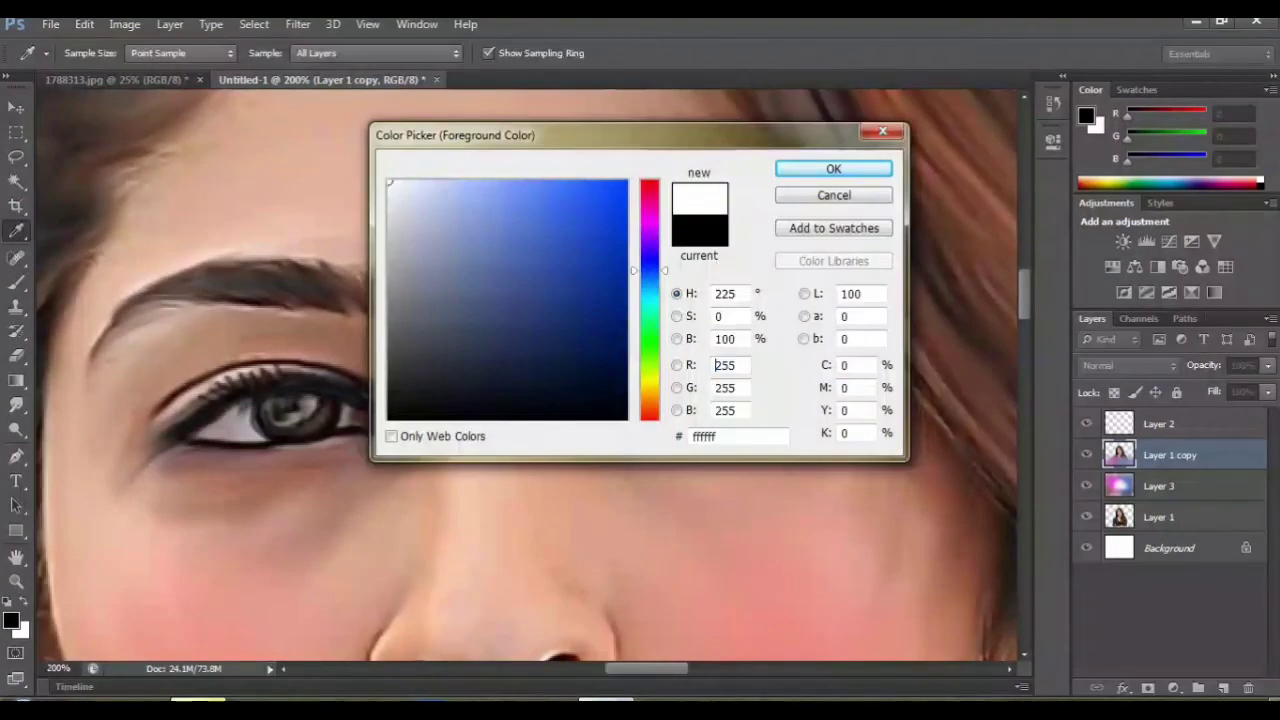
click(833, 168)
key(b)
Step: Paint white over both eye whites, then zoom out to view the face
mouse_move(696, 385)
mouse_down()
mouse_move(658, 373)
mouse_move(668, 396)
mouse_move(696, 400)
mouse_up()
mouse_move(236, 432)
mouse_down()
mouse_move(258, 430)
mouse_move(214, 426)
mouse_move(242, 442)
mouse_up()
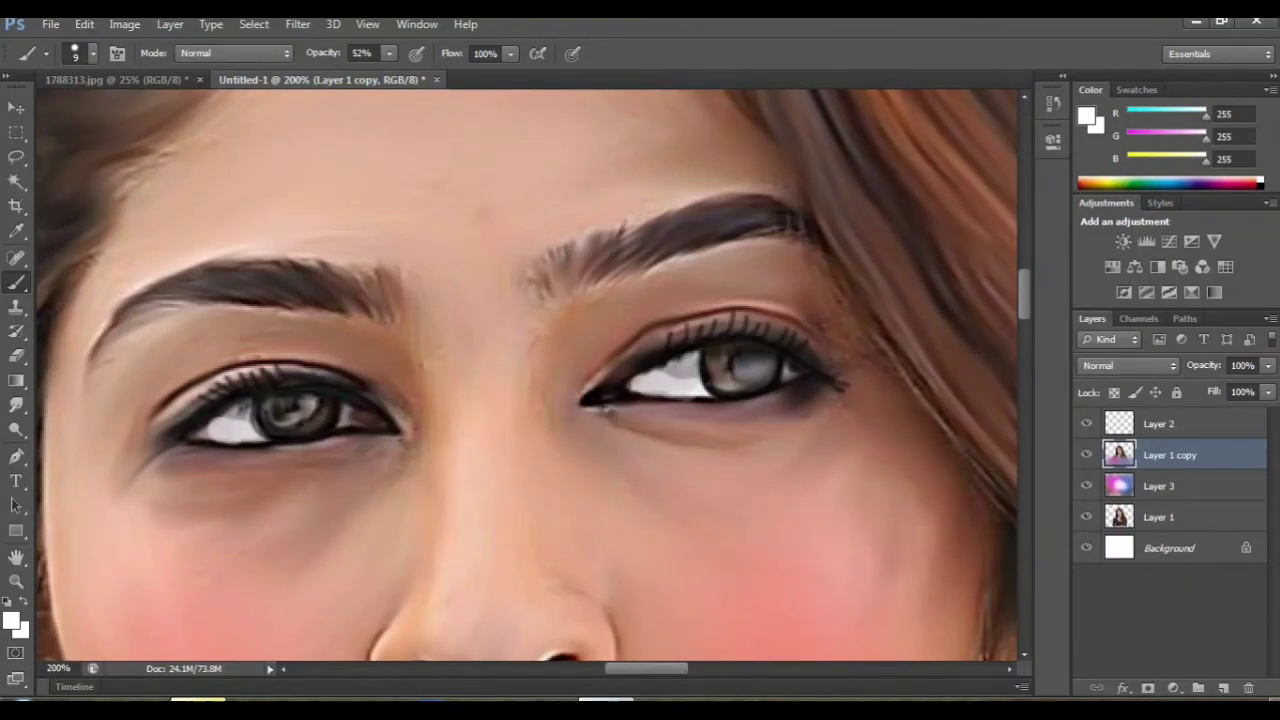
key(ctrl+minus)
key(ctrl+minus)
key(ctrl+minus)
key(ctrl+plus)
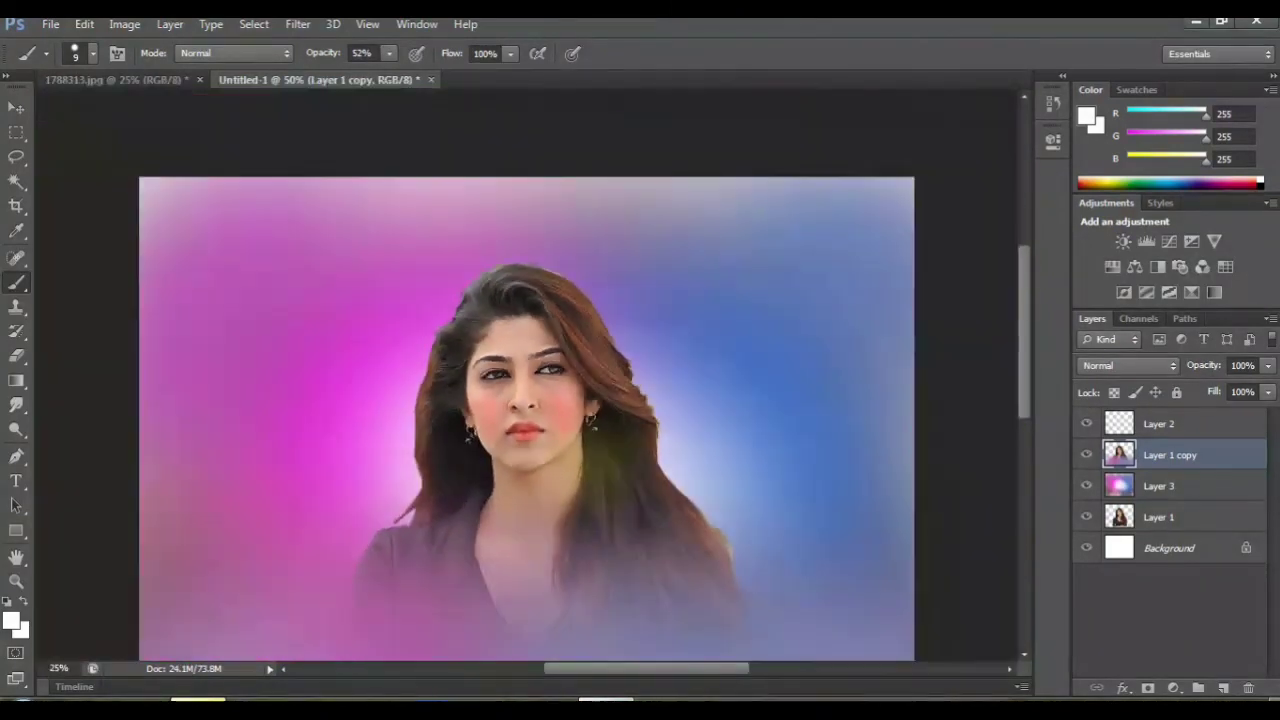
Step: Switch from the Brush to the hard-edged Pencil Tool
key(ctrl+plus)
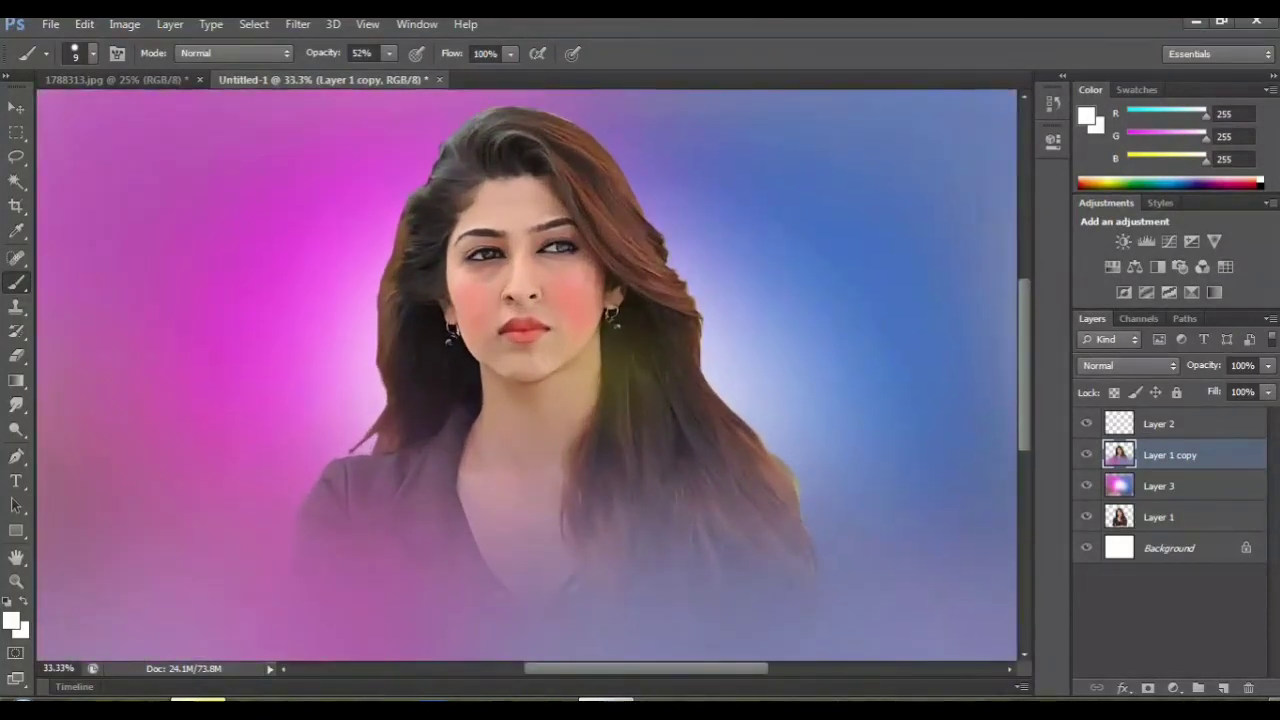
scroll(527, 375, up, 3)
right_click(16, 281)
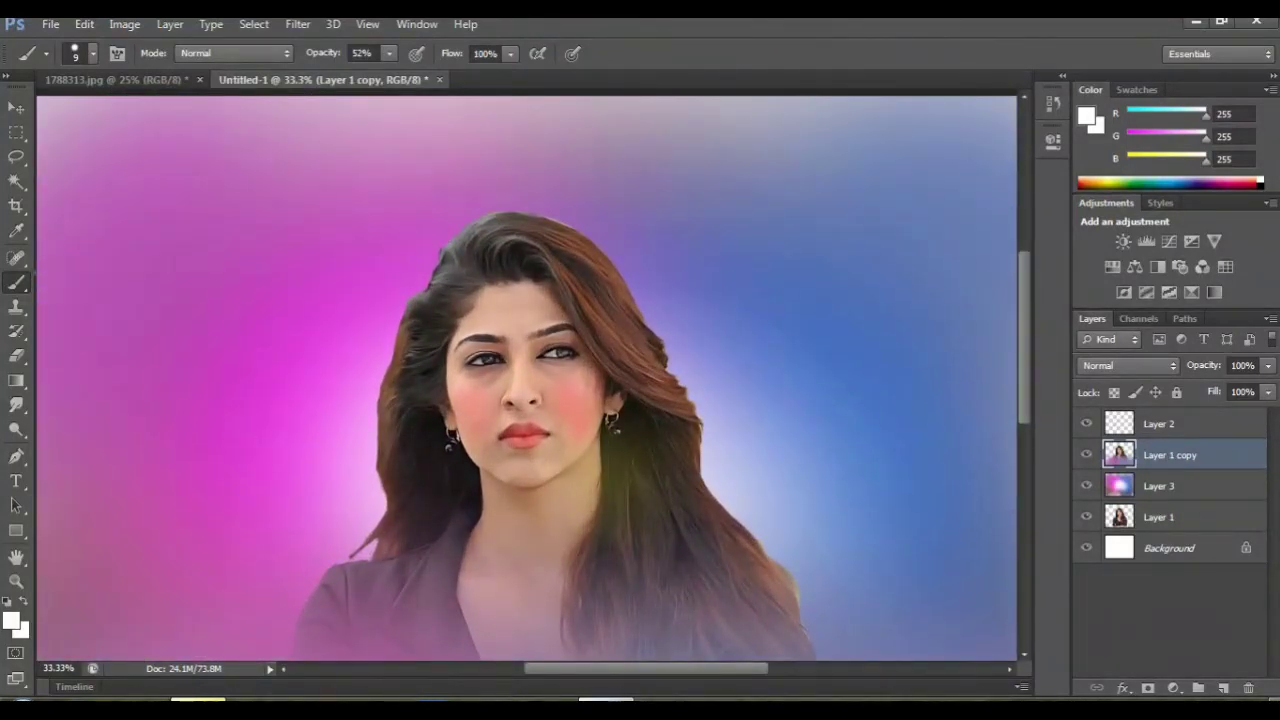
click(96, 297)
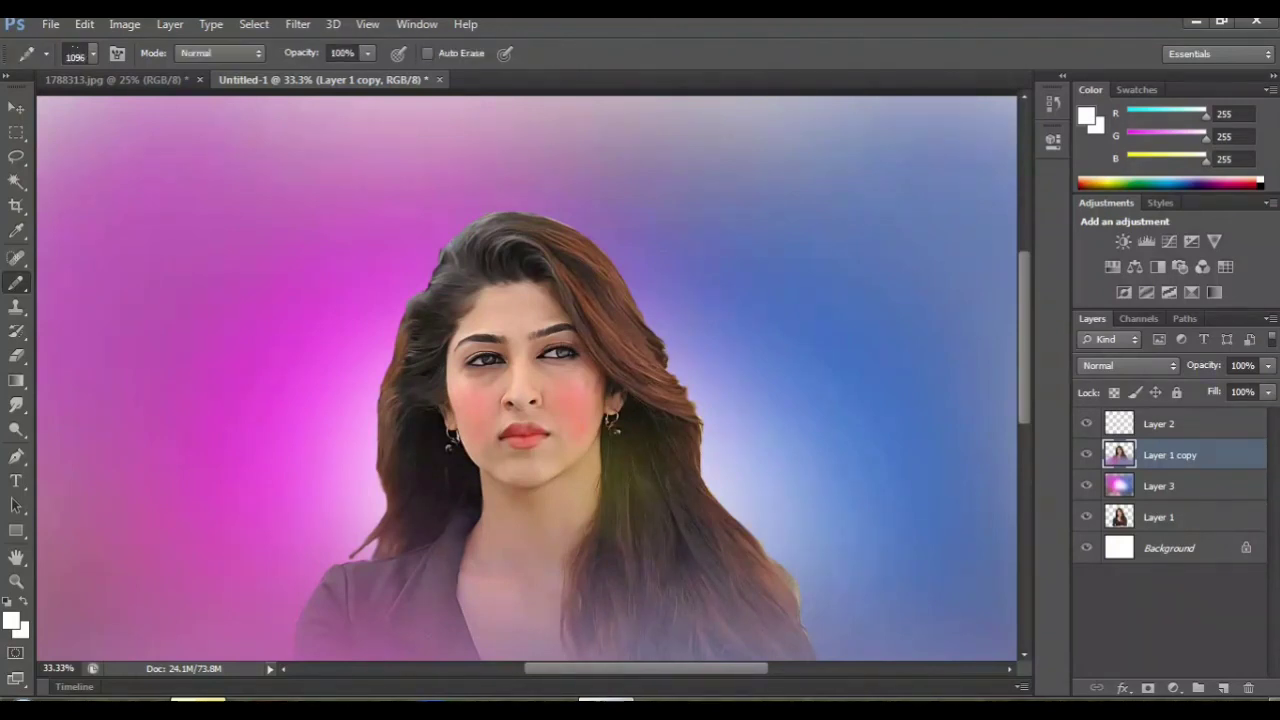
key(ctrl+minus)
scroll(527, 380, down, 1)
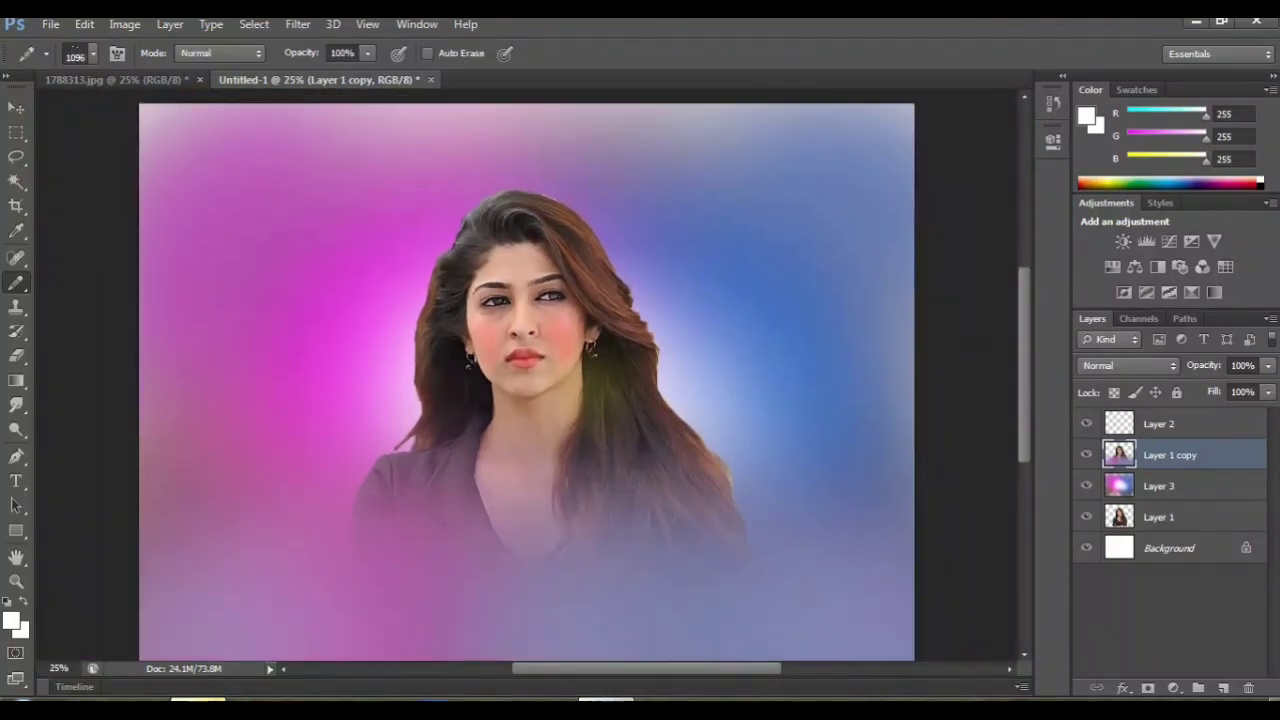
Step: Set the foreground colour to black and shrink the pencil size
click(11, 621)
text(0)
key(Return)
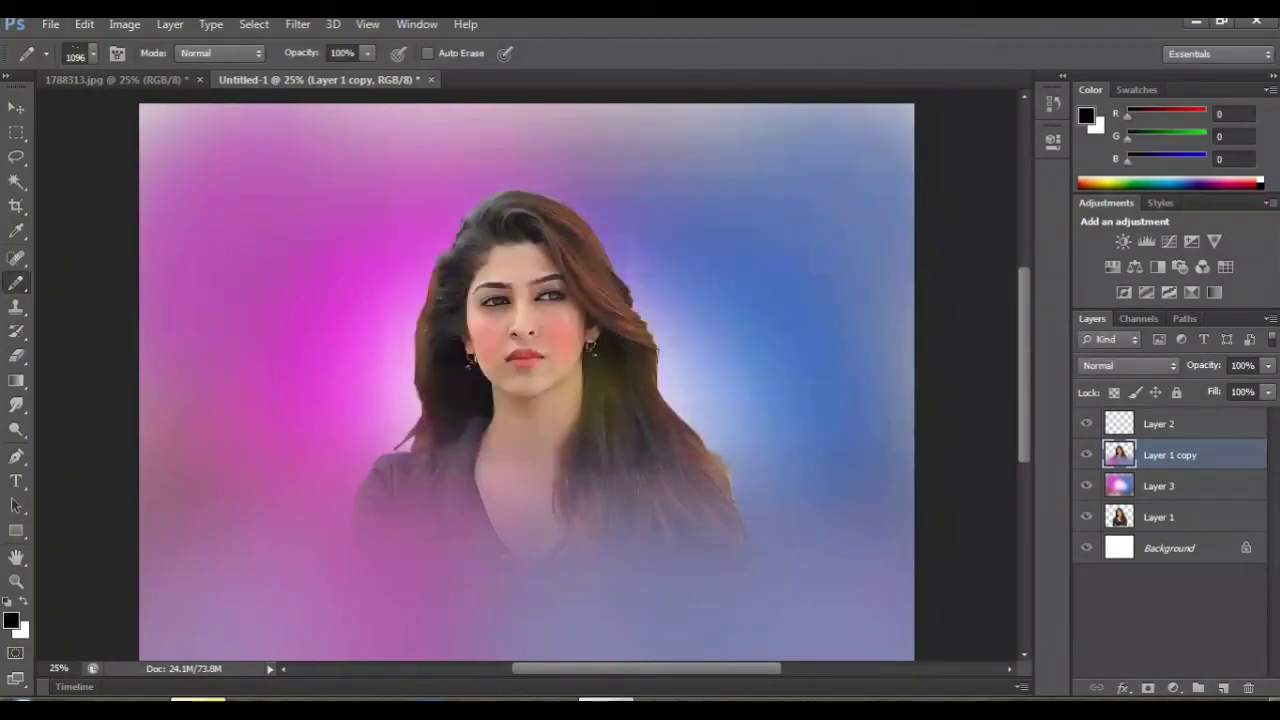
key(bracketleft)
key(bracketleft)
key(bracketleft)
Step: Stamp the black camera-logo signature in the portrait's upper right, then zoom to review it
click(810, 192)
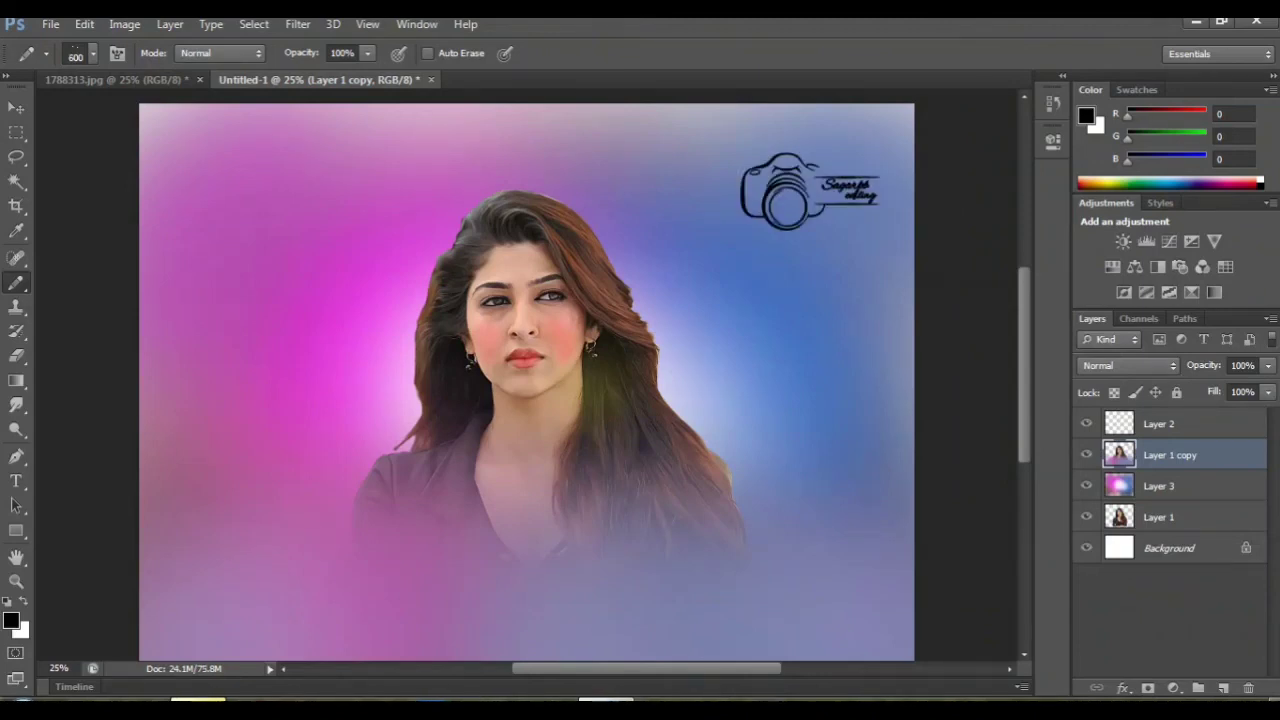
key(m)
key(ctrl+plus)
key(ctrl+plus)
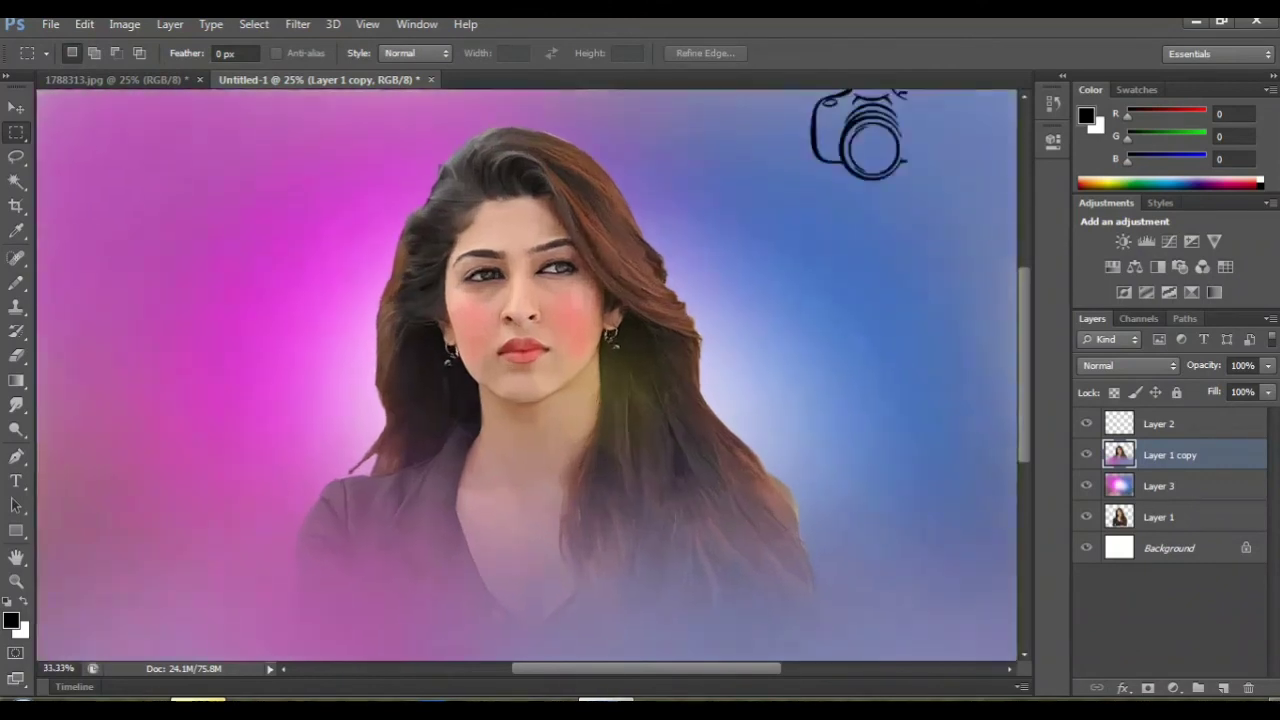
key(ctrl+minus)
key(ctrl+minus)
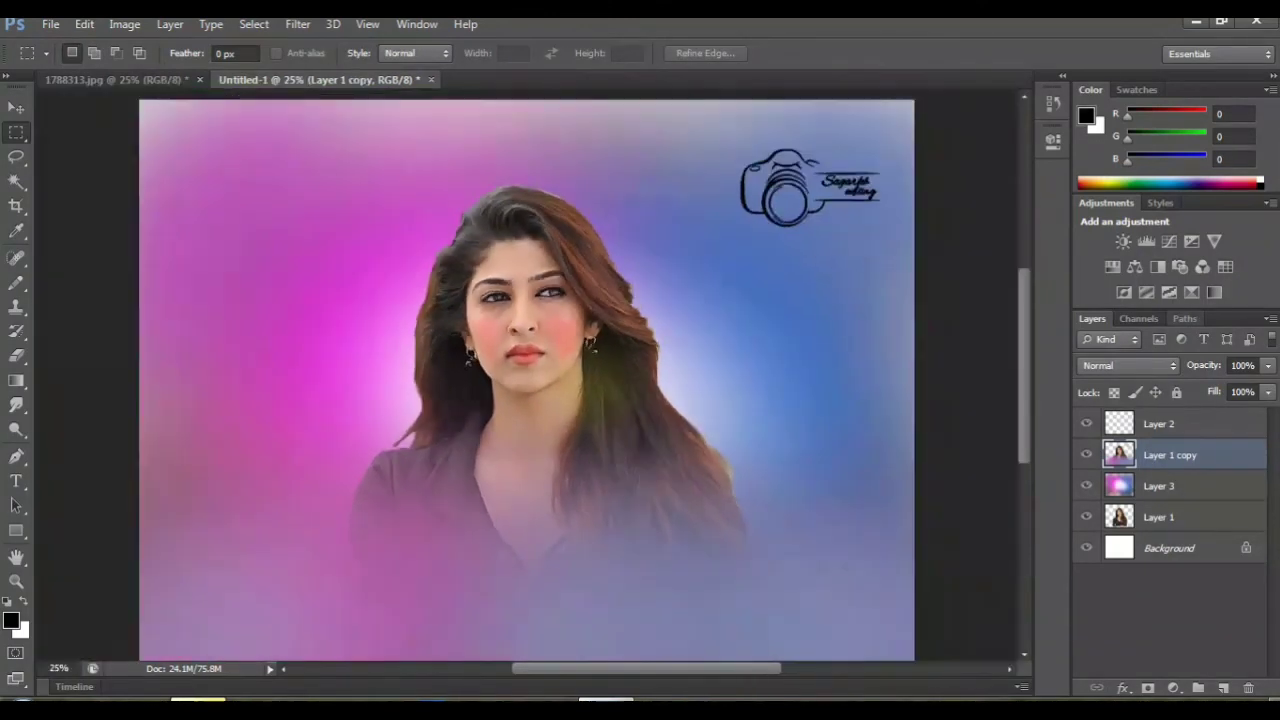
key(ctrl+plus)
key(ctrl+minus)
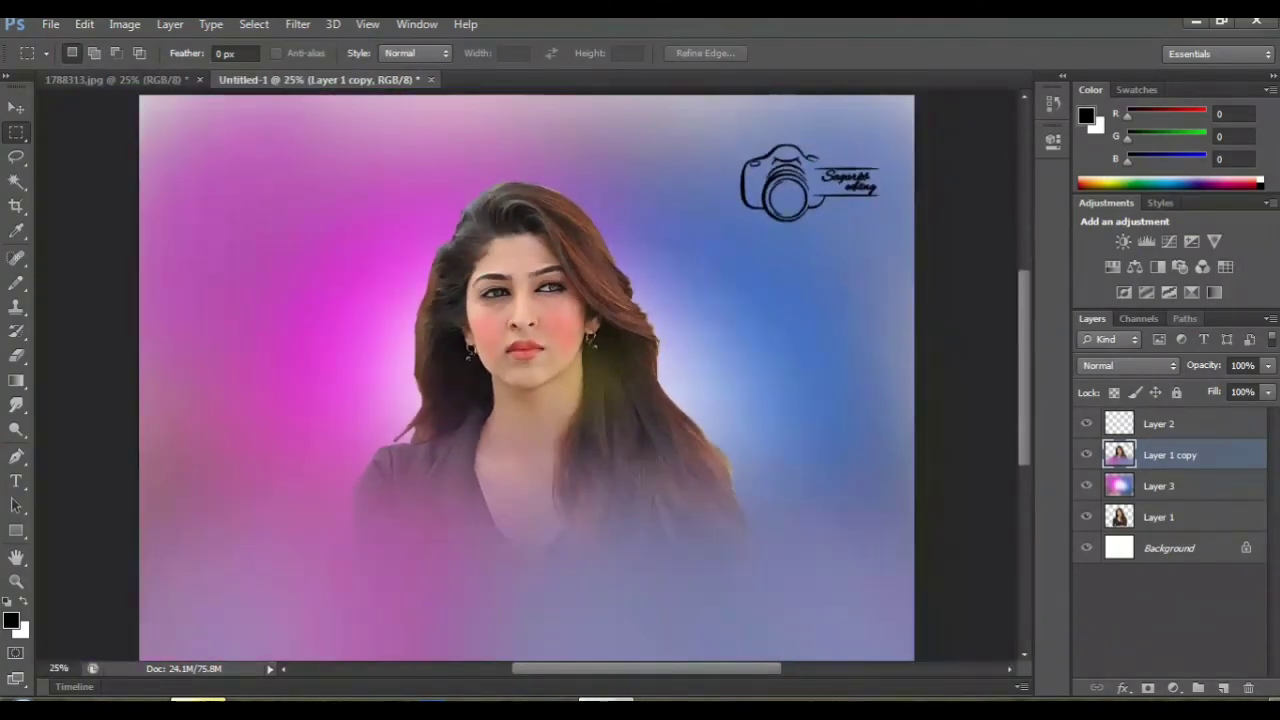